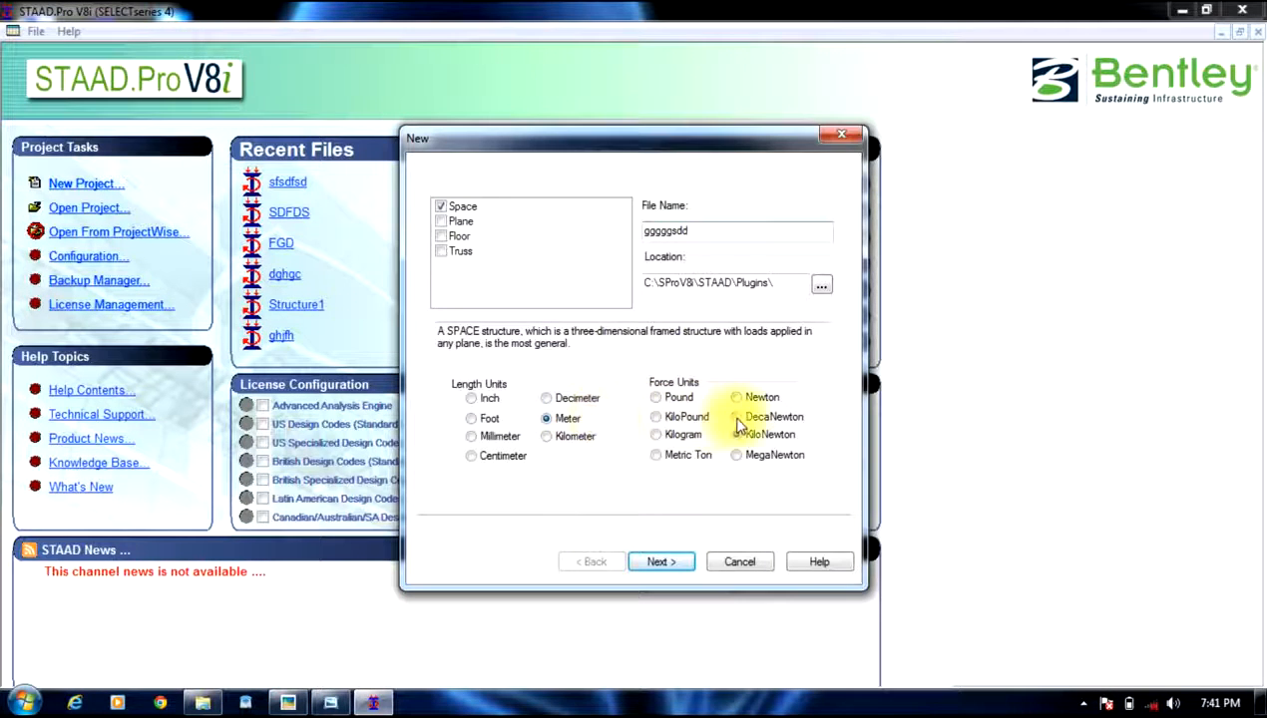
Finish creating the new Space structure with Add Beam as the starting mode, and run the Structure Wizard.
{"action": "left_click", "coordinate": [670, 567]}
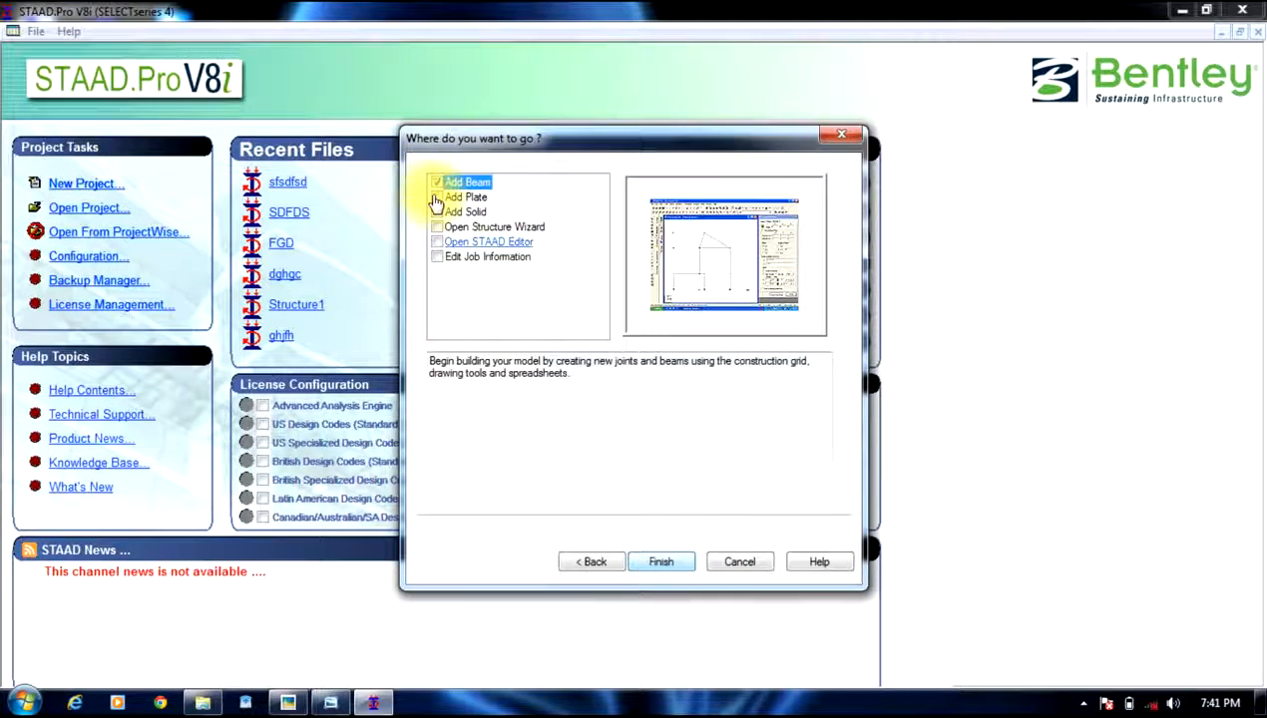
{"action": "left_click", "coordinate": [663, 562]}
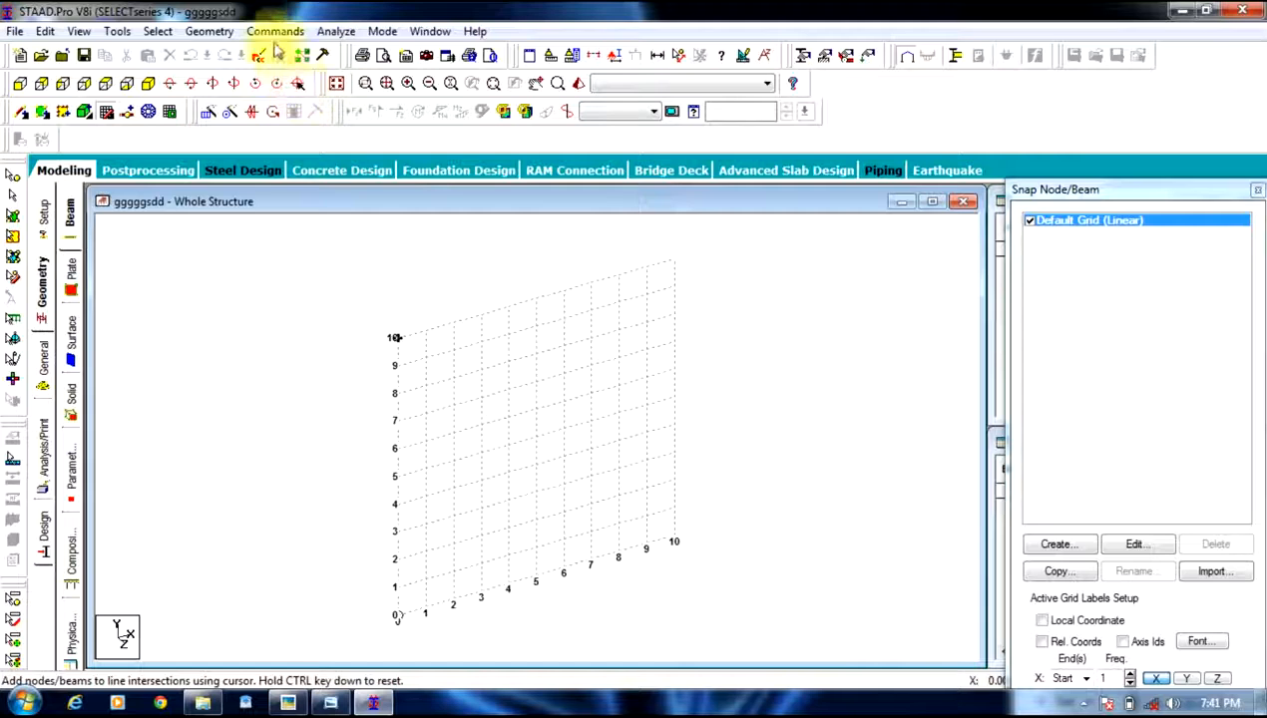
{"action": "left_click", "coordinate": [212, 31]}
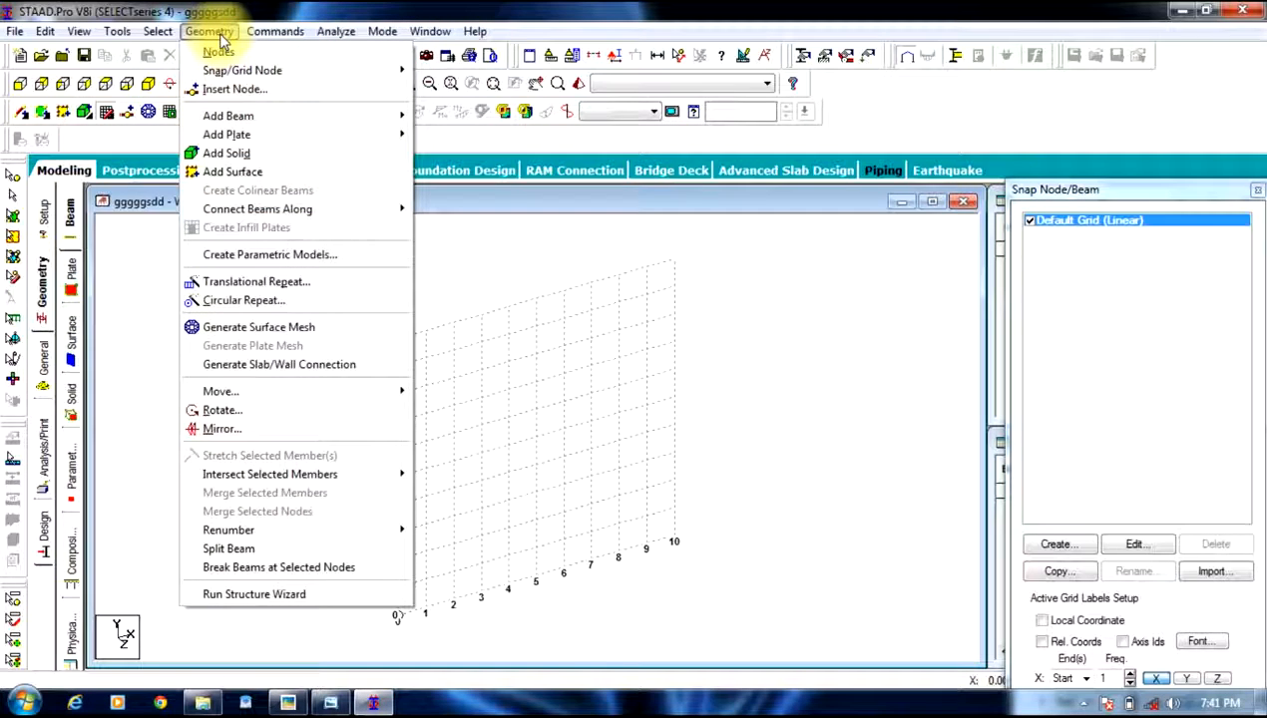
{"action": "left_click", "coordinate": [287, 596]}
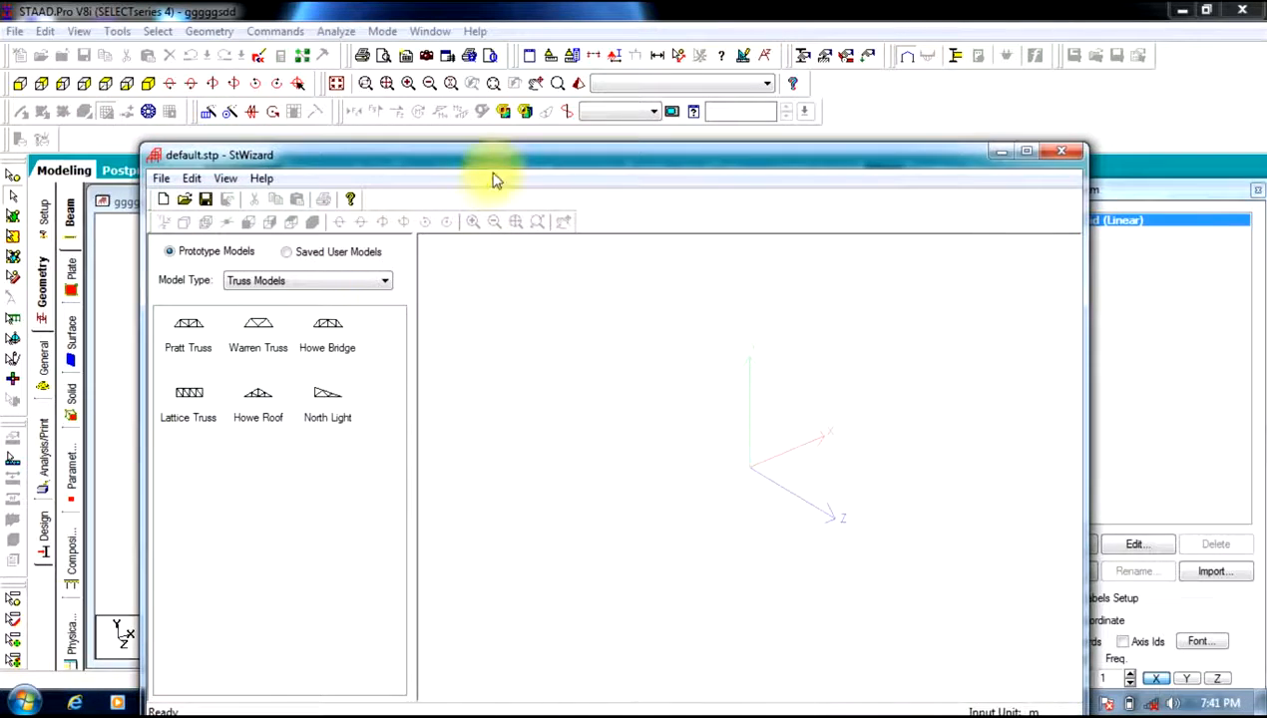
Choose the Bay Frame prototype from the Frame Models.
{"action": "left_click_drag", "start_coordinate": [501, 168], "coordinate": [511, 28]}
{"action": "left_click", "coordinate": [340, 141]}
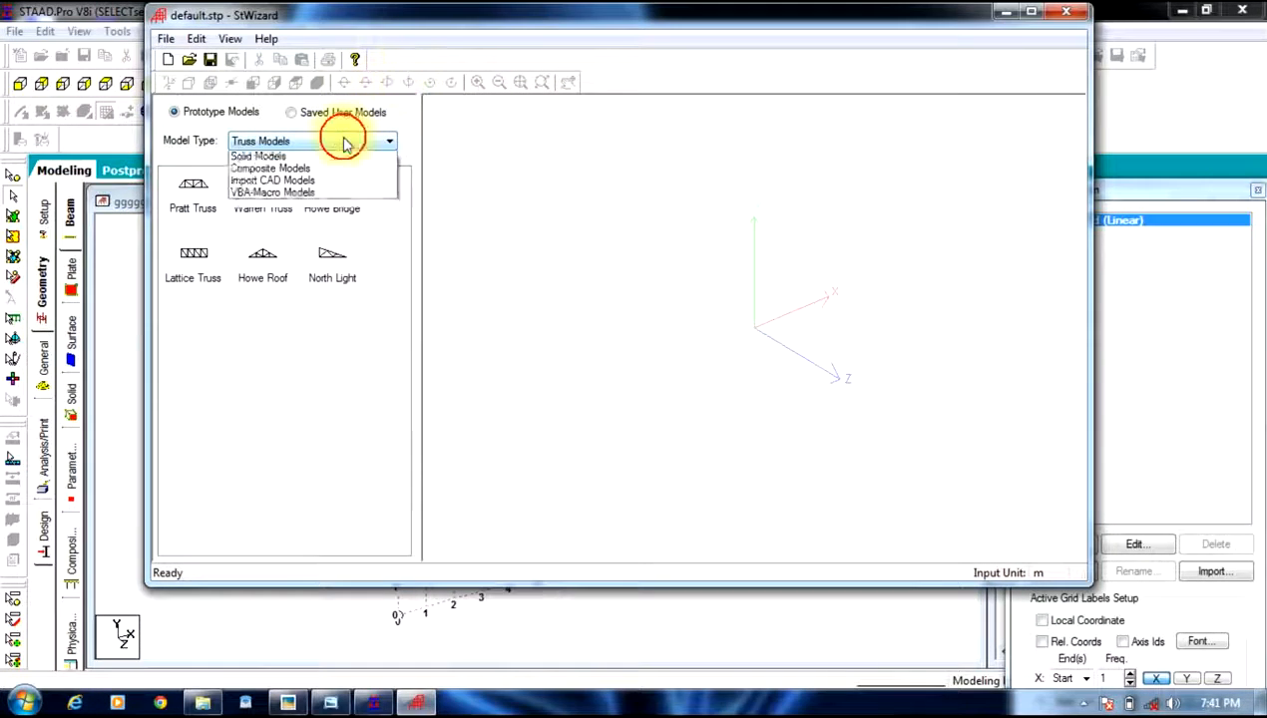
{"action": "left_click", "coordinate": [303, 170]}
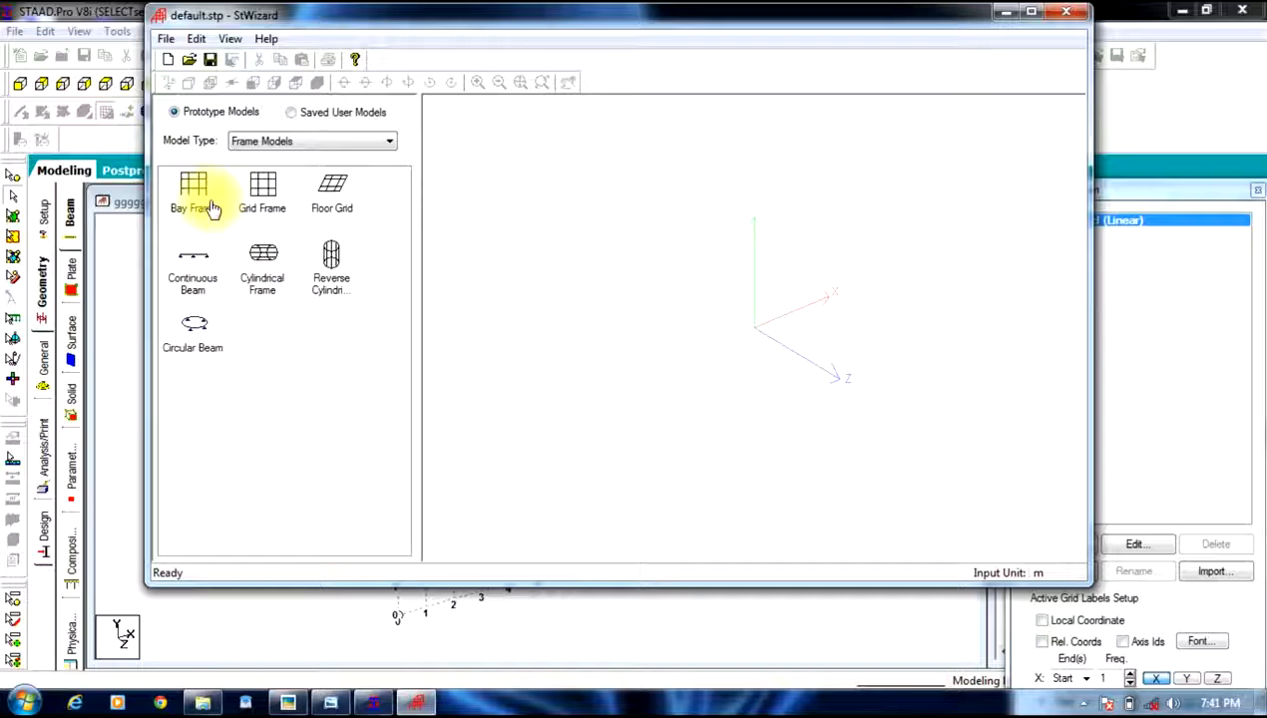
{"action": "double_click", "coordinate": [195, 189]}
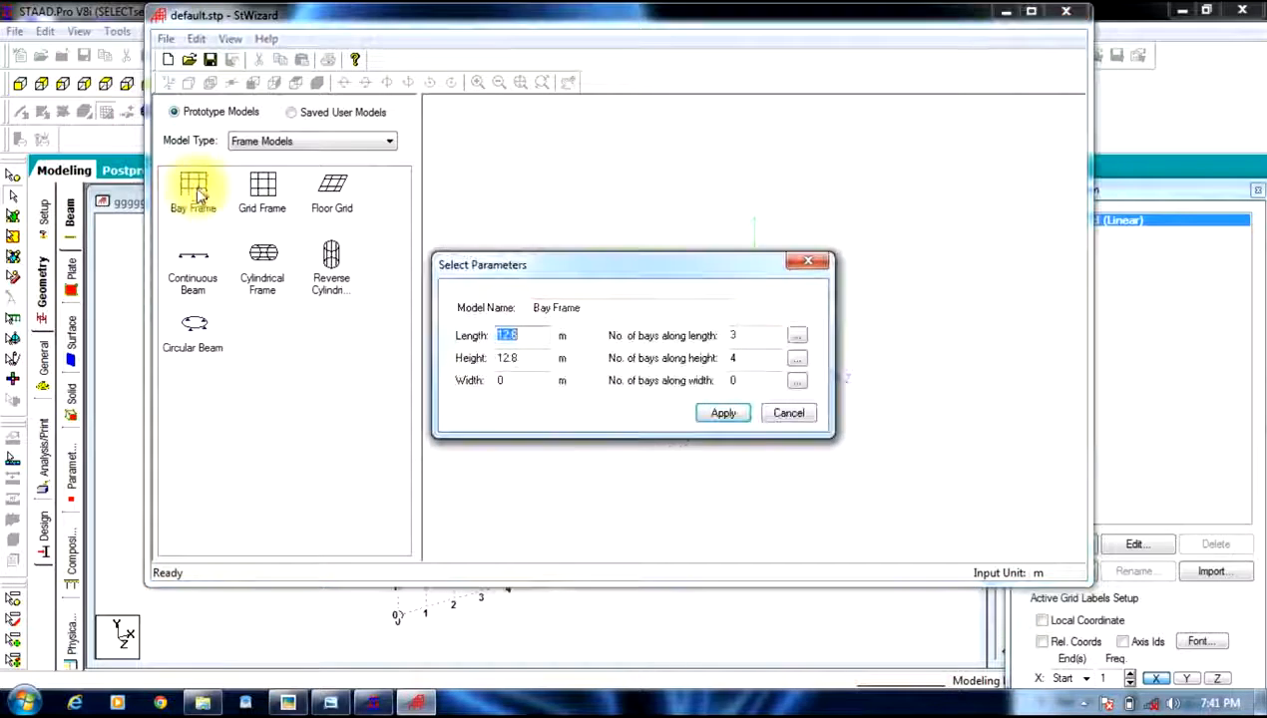
Generate the bay frame with length 12 m in 3 bays, height 3 m in 1 bay and width 12 m in 3 bays.
{"action": "double_click", "coordinate": [530, 335]}
{"action": "type", "text": "12"}
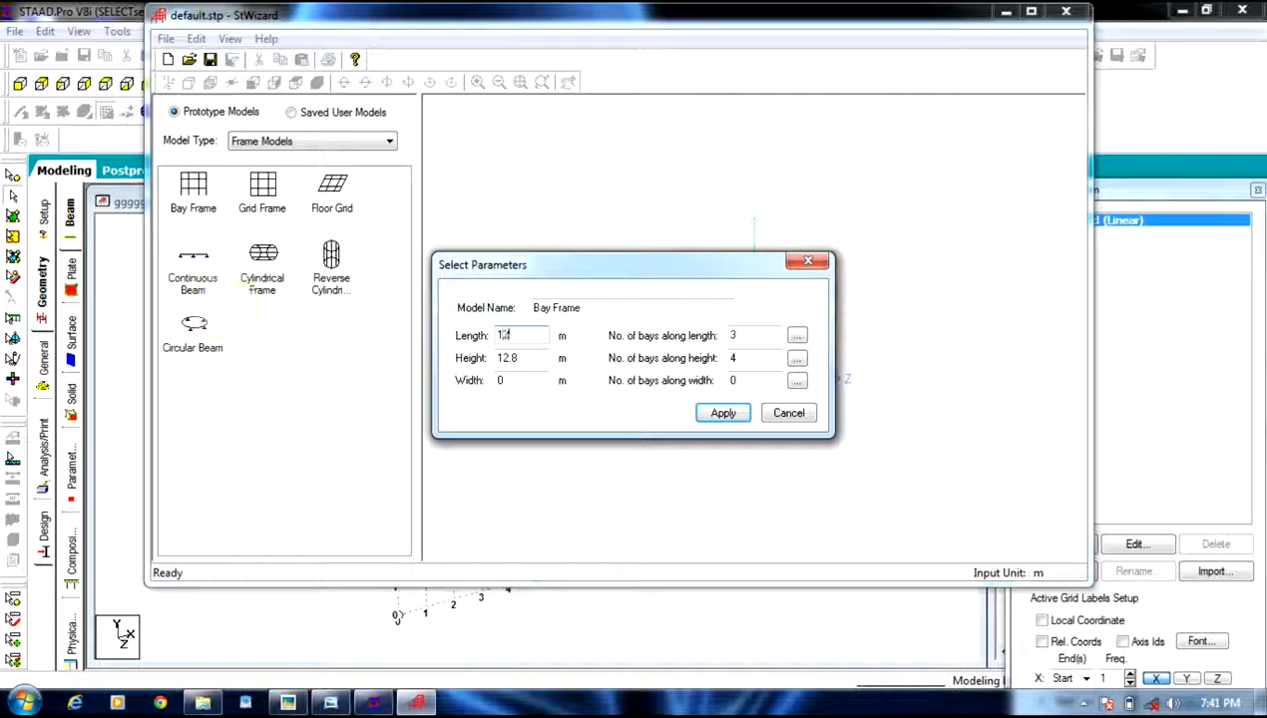
{"action": "double_click", "coordinate": [739, 334]}
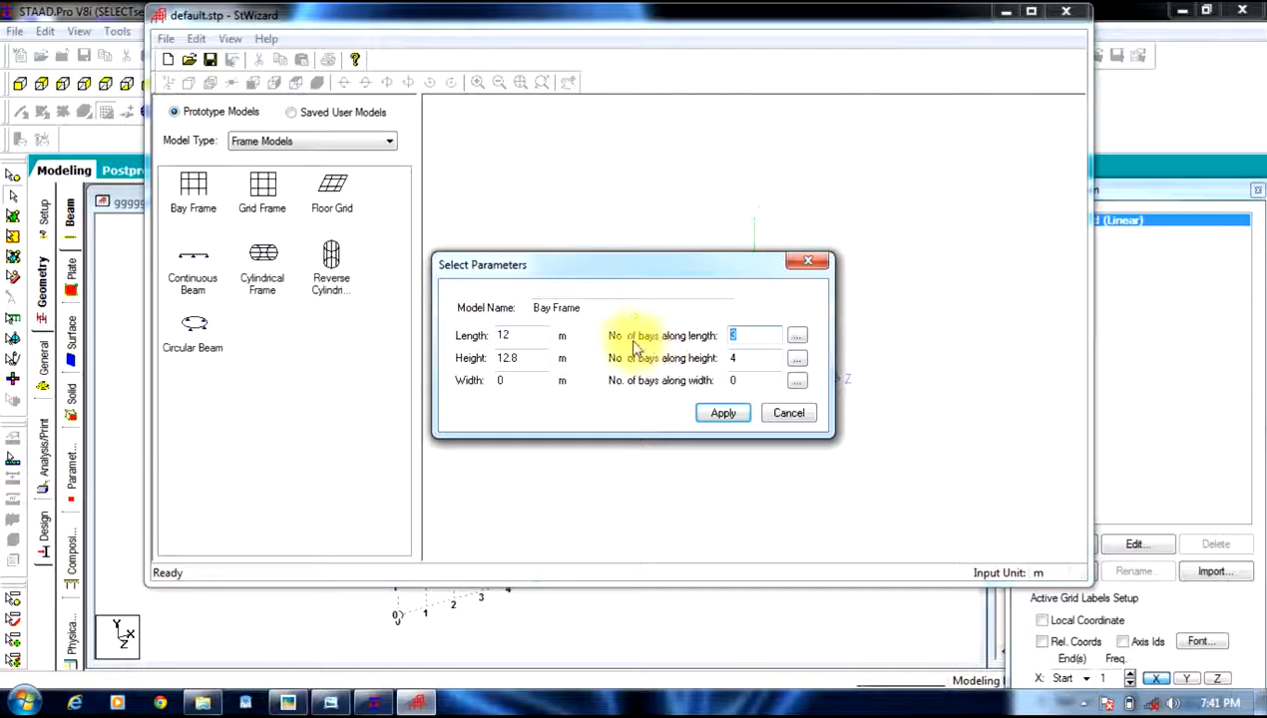
{"action": "double_click", "coordinate": [515, 358]}
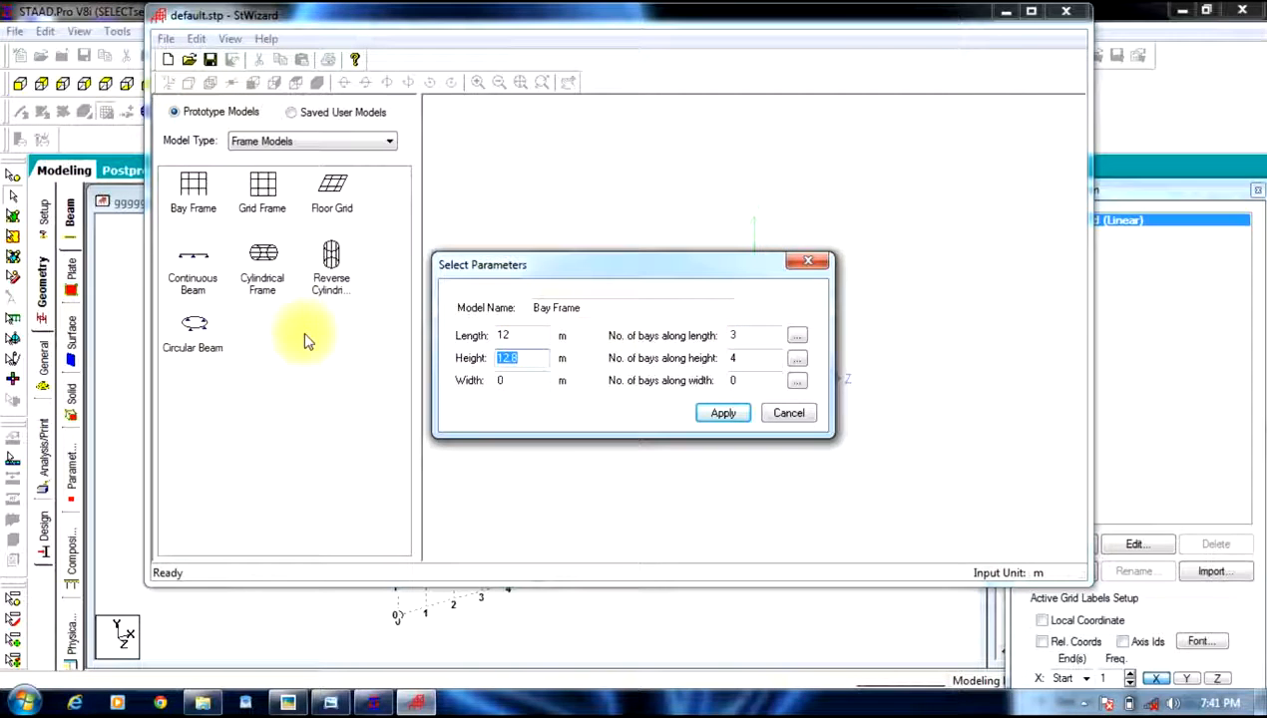
{"action": "type", "text": "3"}
{"action": "double_click", "coordinate": [735, 361]}
{"action": "type", "text": "1"}
{"action": "left_click", "coordinate": [506, 382]}
{"action": "left_click_drag", "start_coordinate": [507, 382], "coordinate": [324, 386]}
{"action": "double_click", "coordinate": [744, 380]}
{"action": "type", "text": "3"}
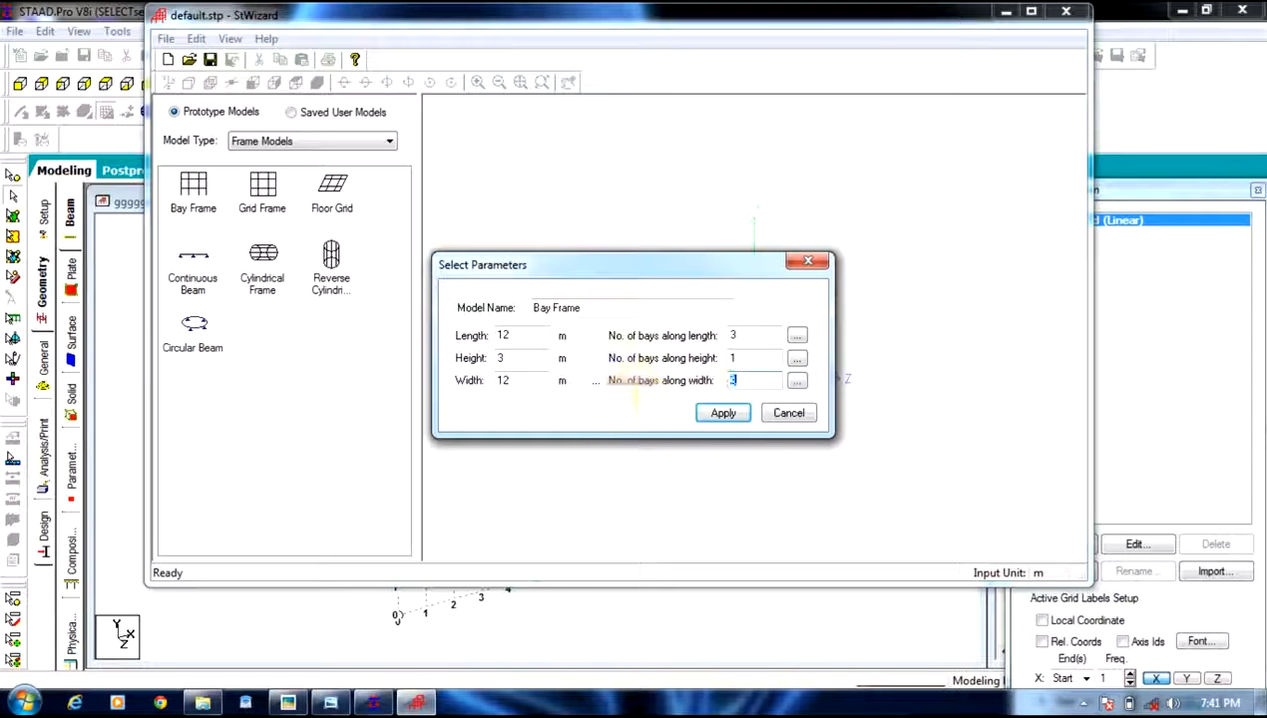
{"action": "left_click", "coordinate": [726, 415]}
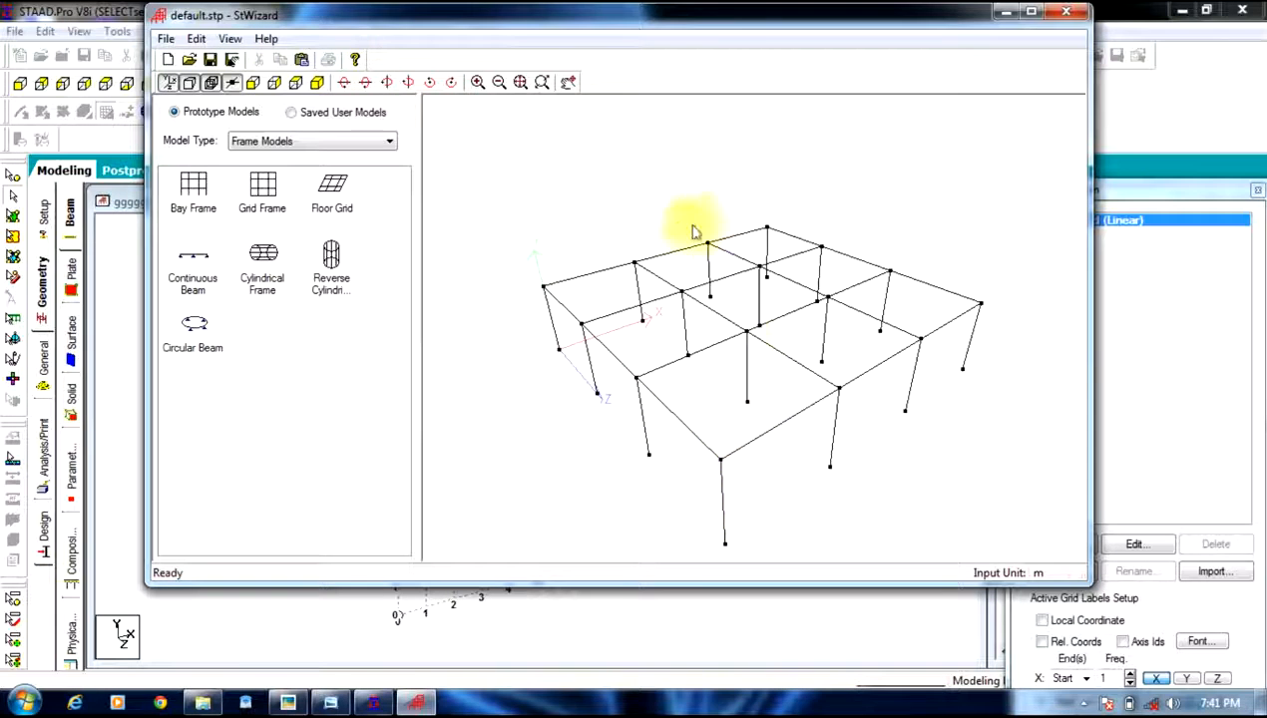
Transfer the bay frame prototype into the structure model at X, Y, Z offsets of 0 m, and hide the snap grid.
{"action": "left_click", "coordinate": [303, 62]}
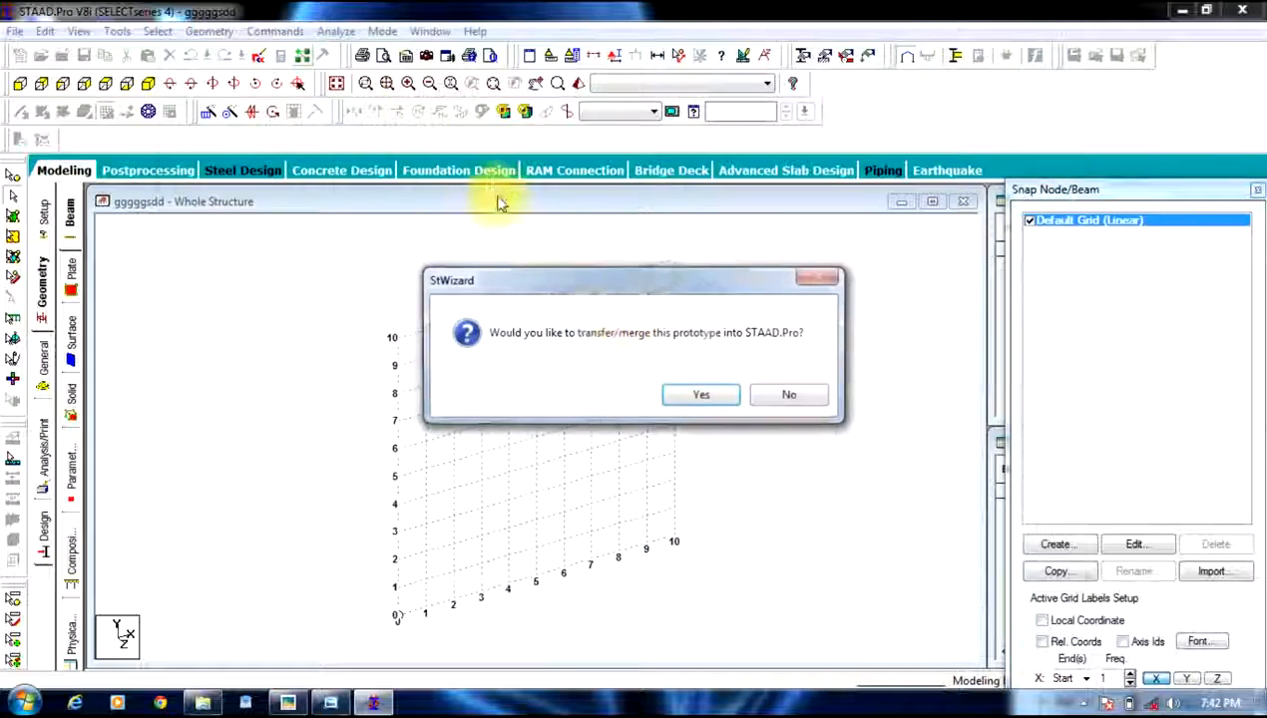
{"action": "left_click", "coordinate": [700, 398]}
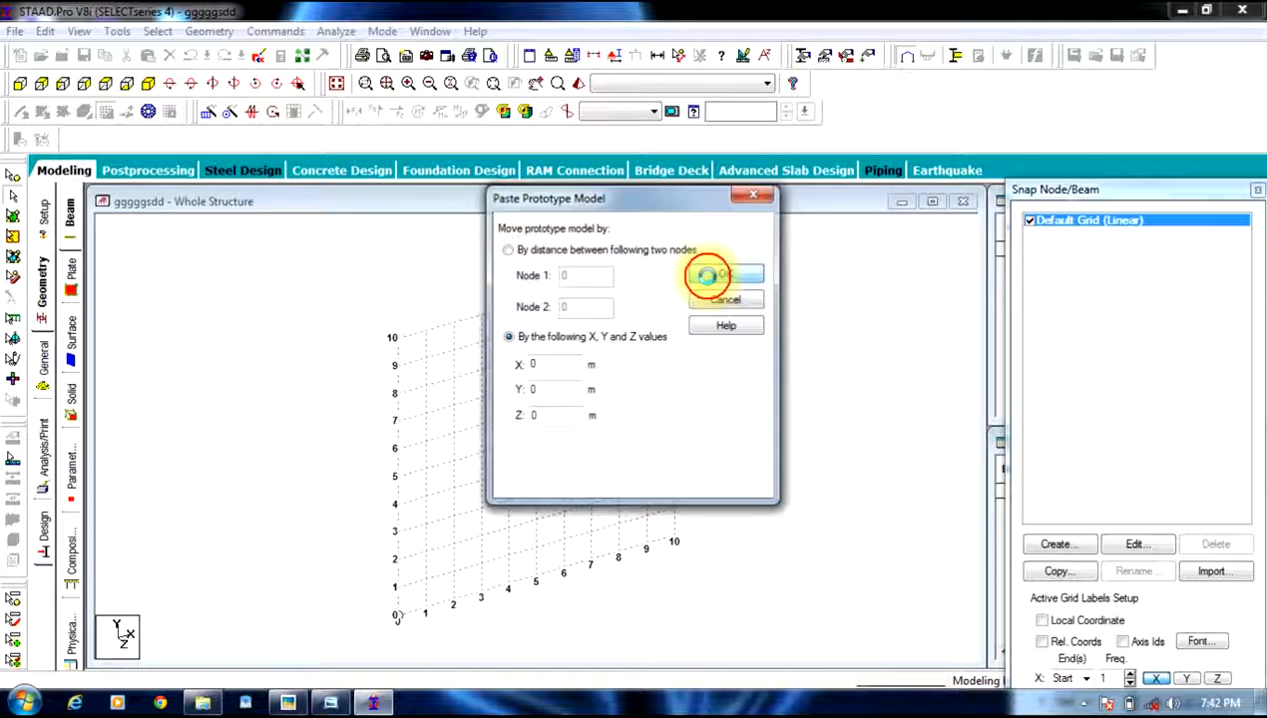
{"action": "left_click", "coordinate": [712, 281]}
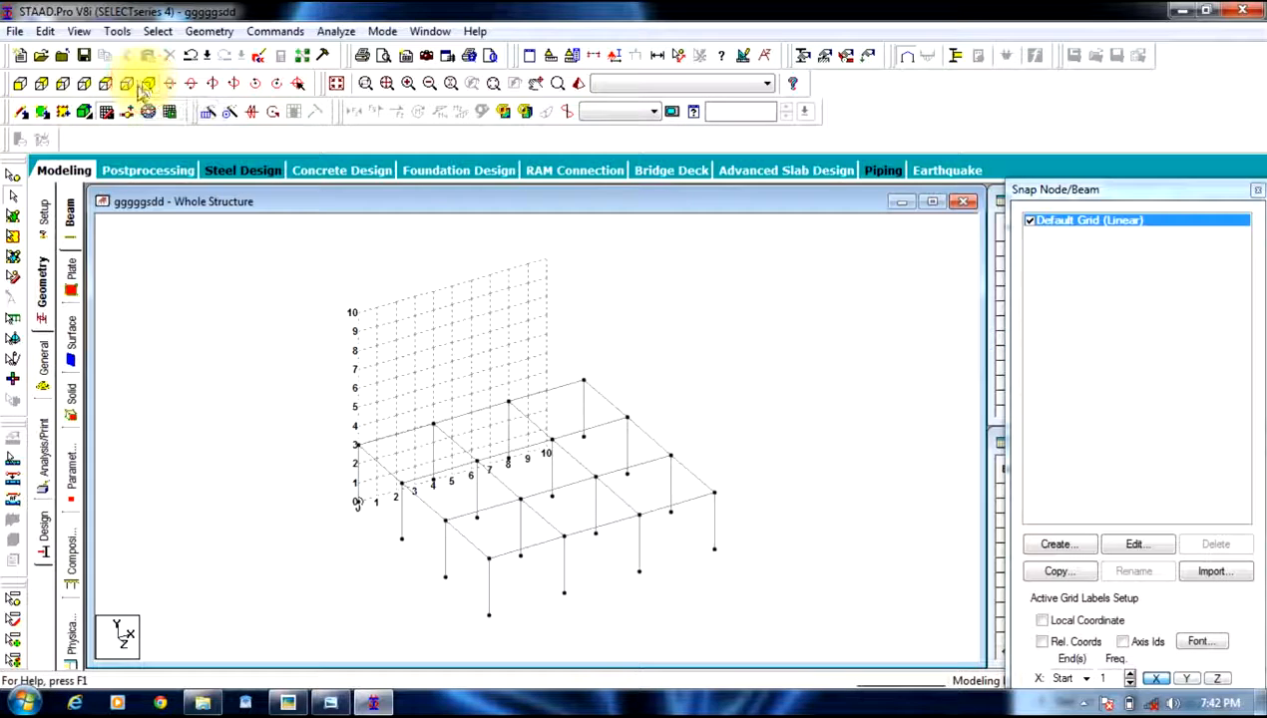
{"action": "left_click", "coordinate": [106, 112]}
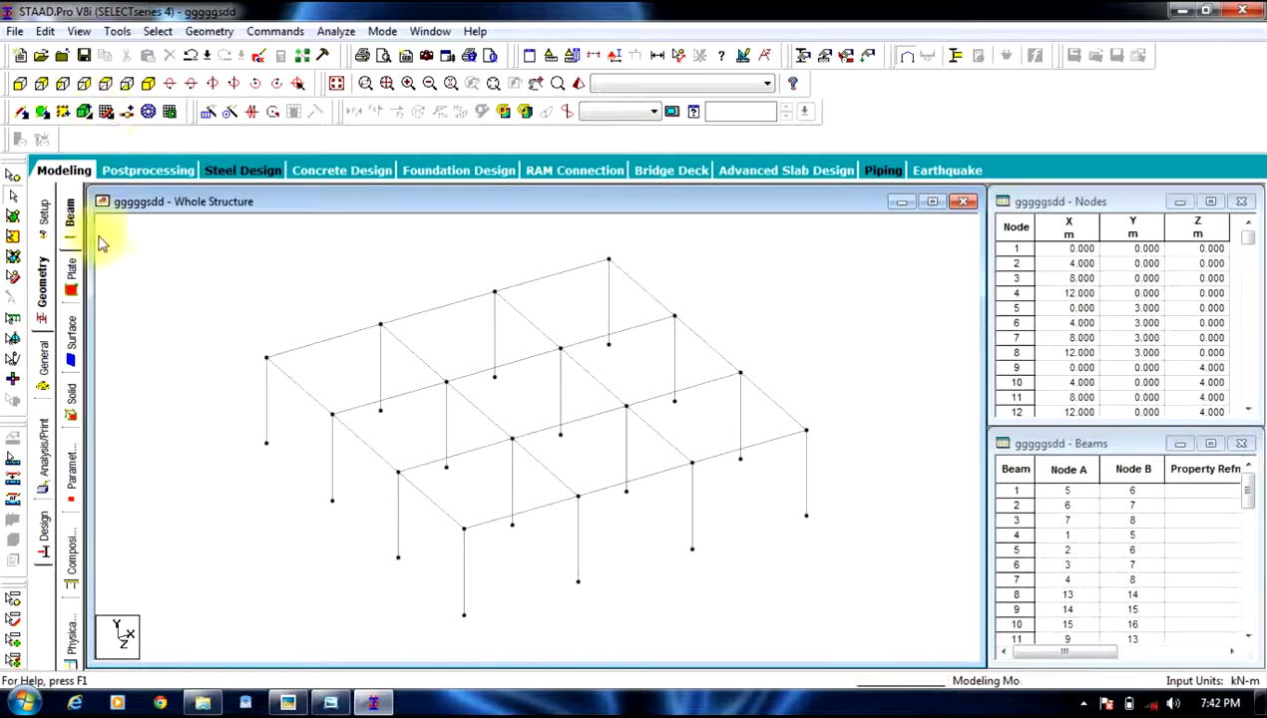
Define a rectangular concrete section with YD 0.45 m and ZD 0.3 m.
{"action": "left_click", "coordinate": [44, 361]}
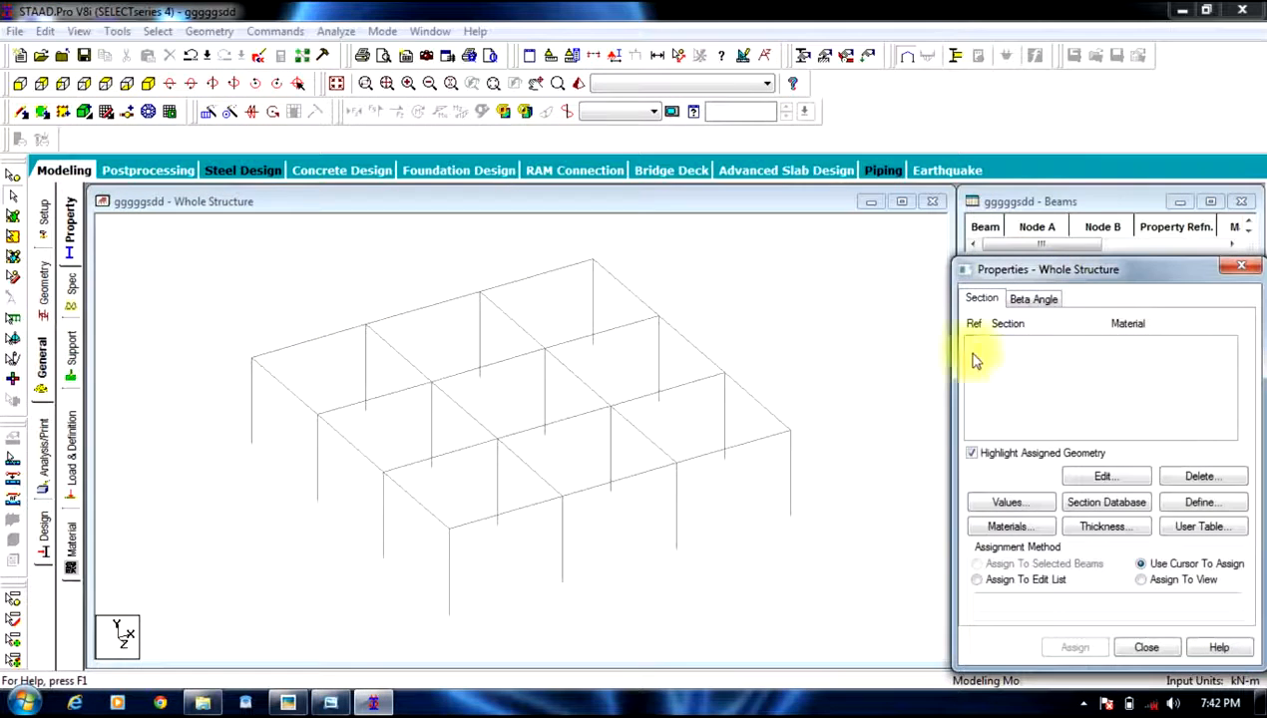
{"action": "left_click", "coordinate": [1205, 502]}
{"action": "left_click", "coordinate": [352, 206]}
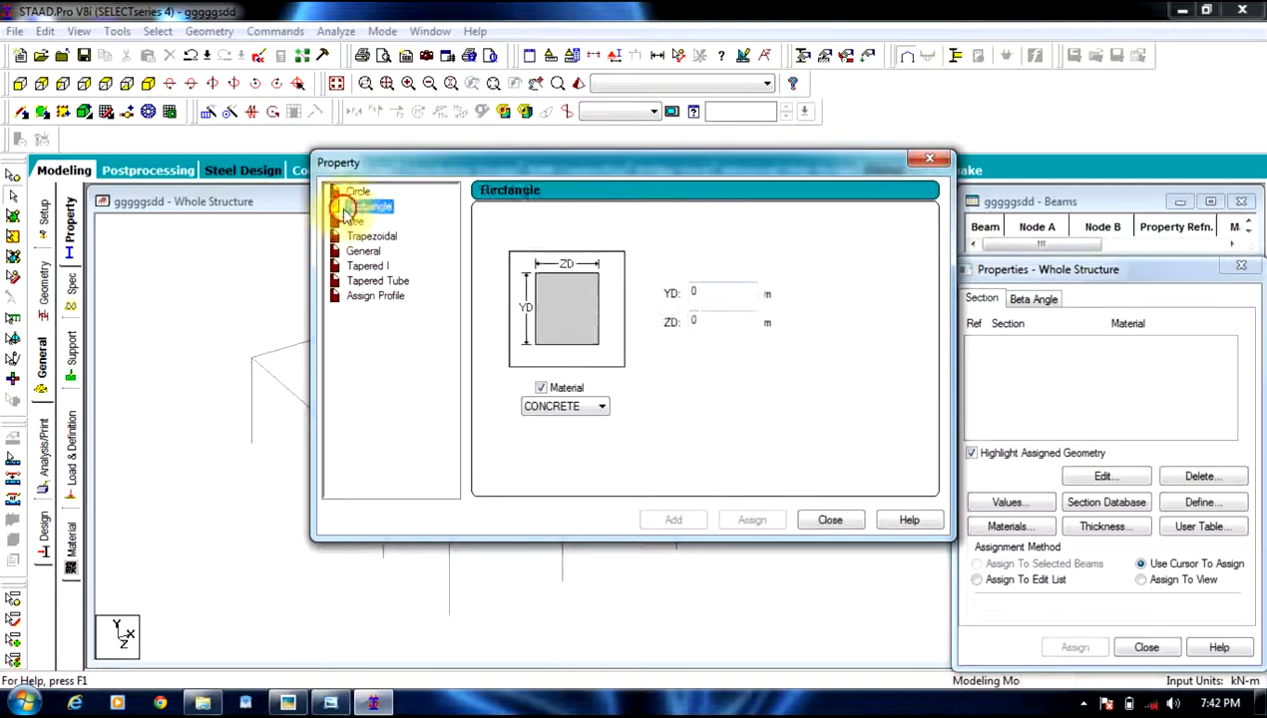
{"action": "left_click", "coordinate": [728, 294]}
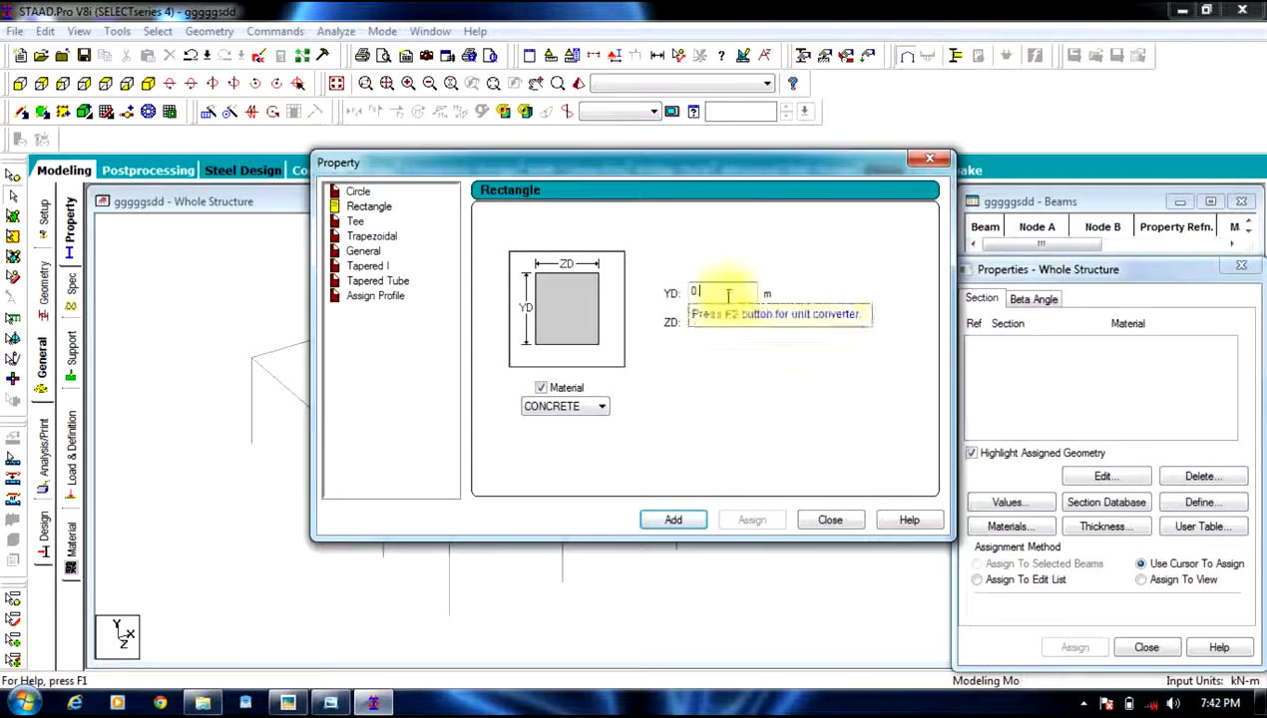
{"action": "type", "text": ".45"}
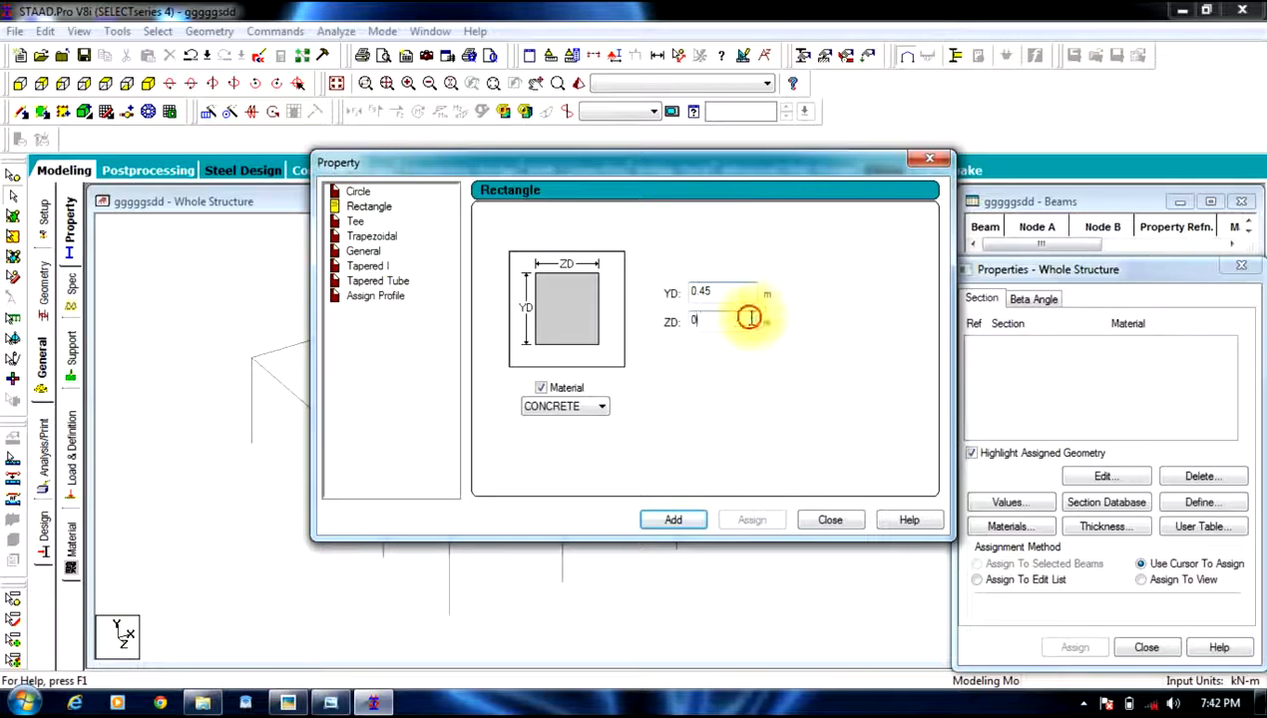
{"action": "left_click", "coordinate": [750, 319]}
{"action": "type", "text": ".3"}
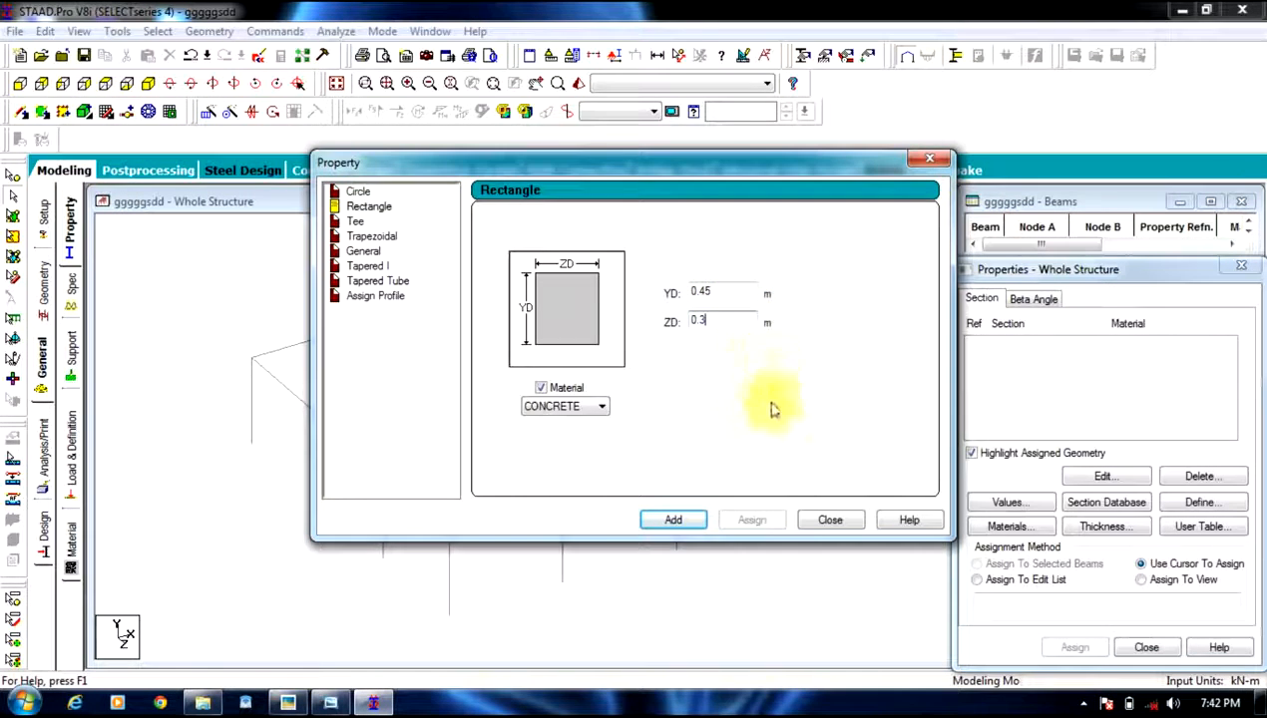
{"action": "left_click", "coordinate": [678, 521]}
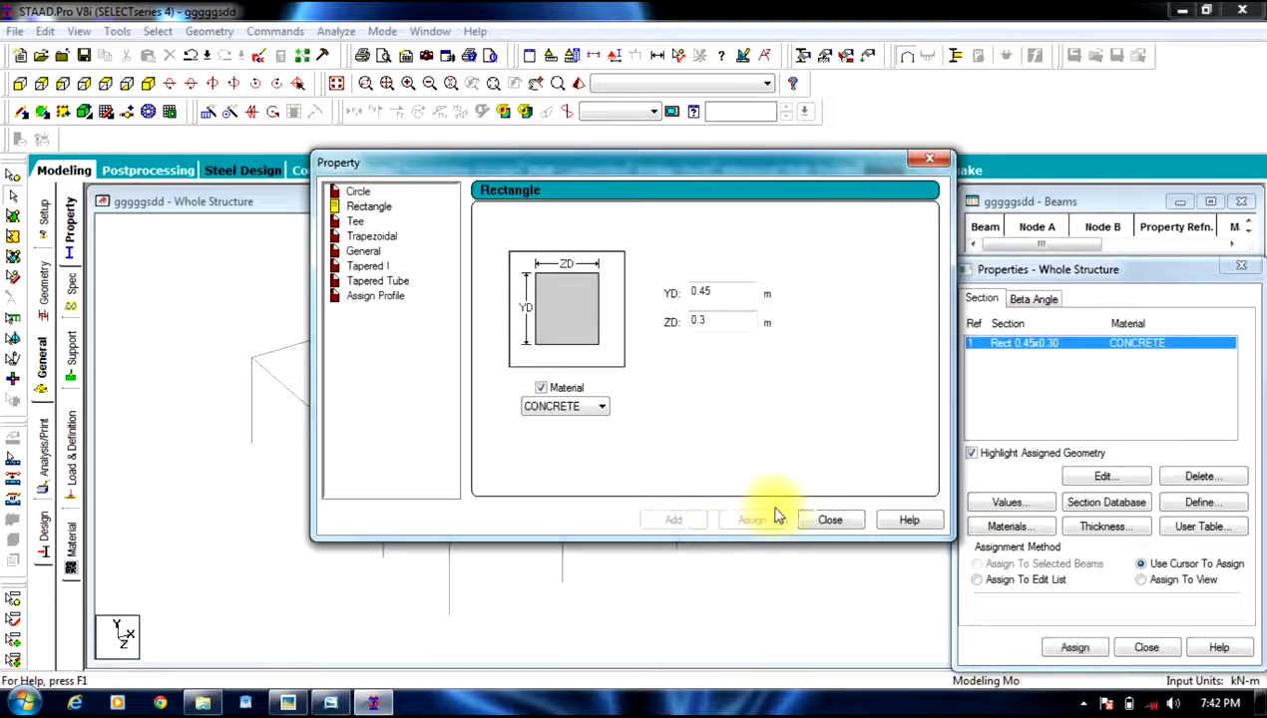
{"action": "left_click", "coordinate": [829, 520]}
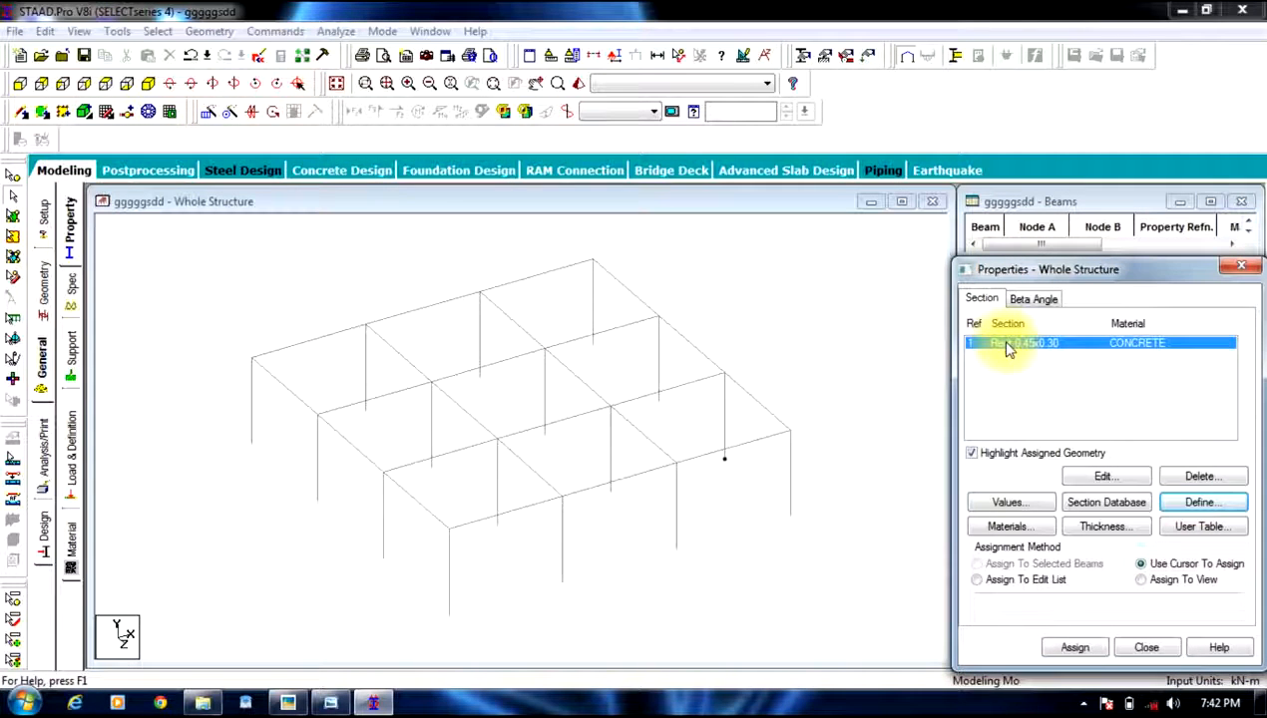
Assign the Rect 0.45x0.30 concrete section to all beams and columns of the frame.
{"action": "left_click", "coordinate": [843, 231]}
{"action": "key", "text": "ctrl+a"}
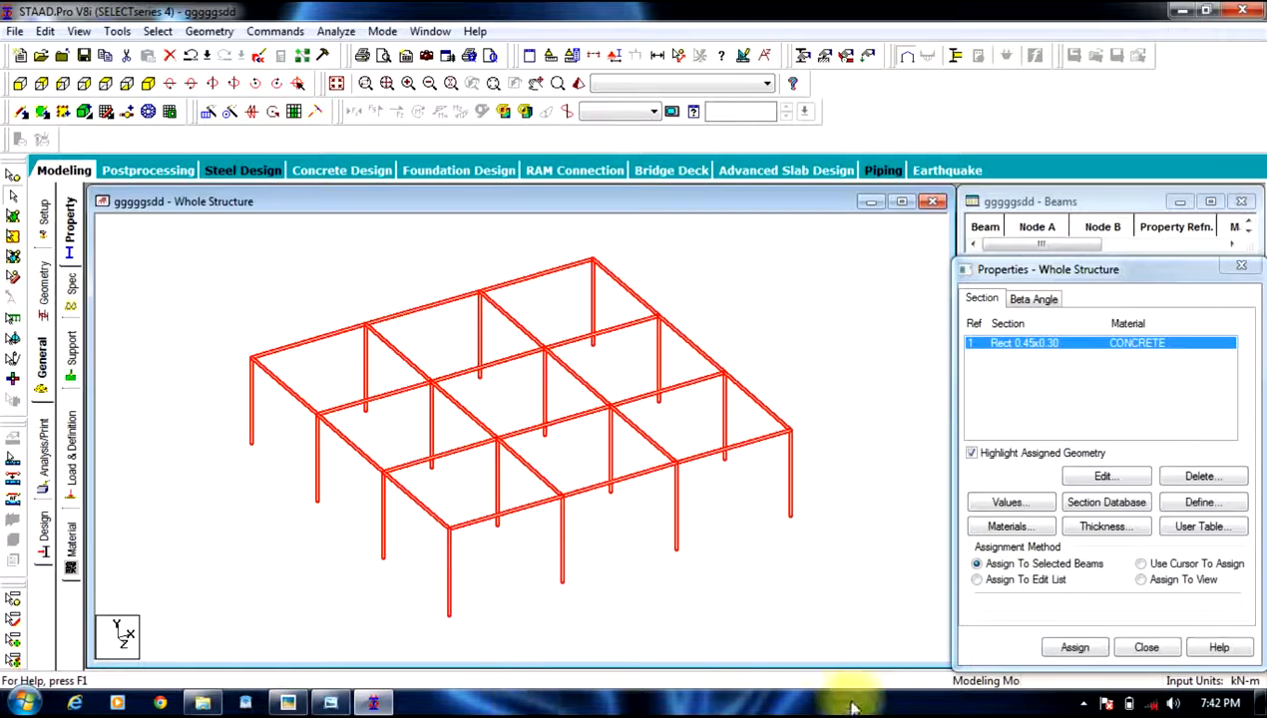
{"action": "left_click", "coordinate": [1047, 647]}
{"action": "left_click", "coordinate": [1110, 508]}
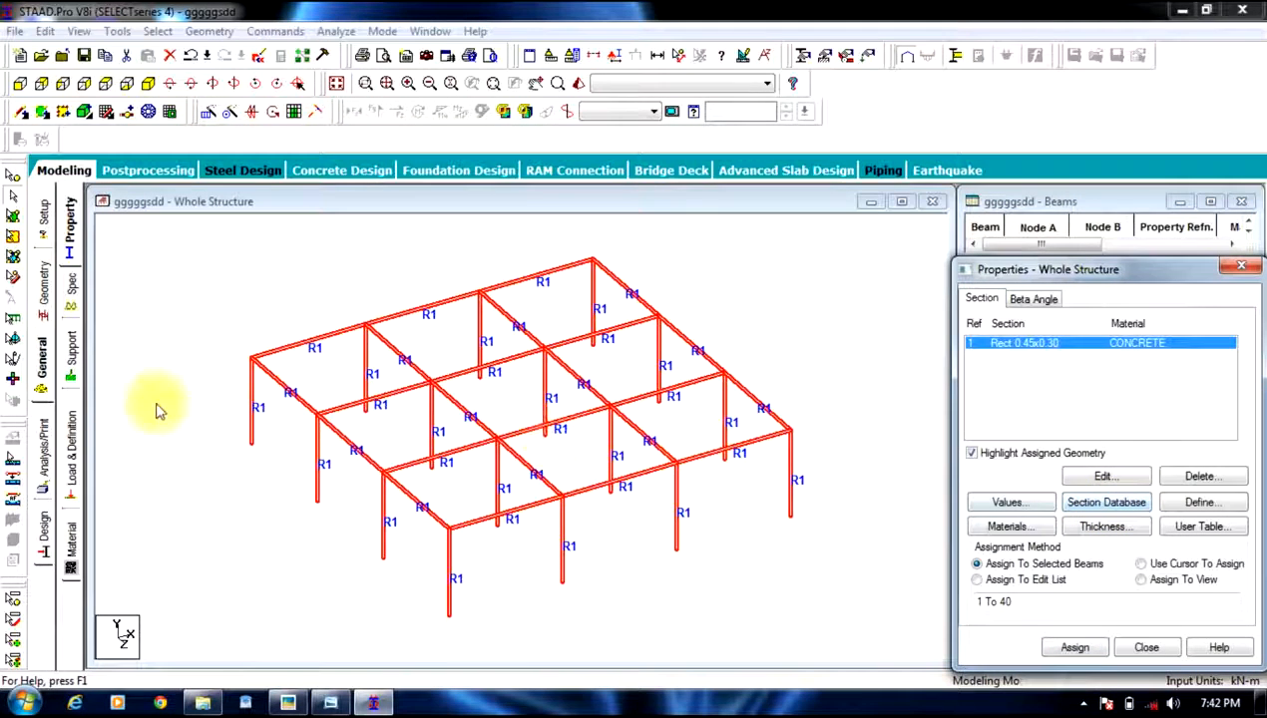
Copy the whole frame upward with Translational Repeat, using 5 steps at 3 m spacing in the global Y direction.
{"action": "left_click", "coordinate": [71, 359]}
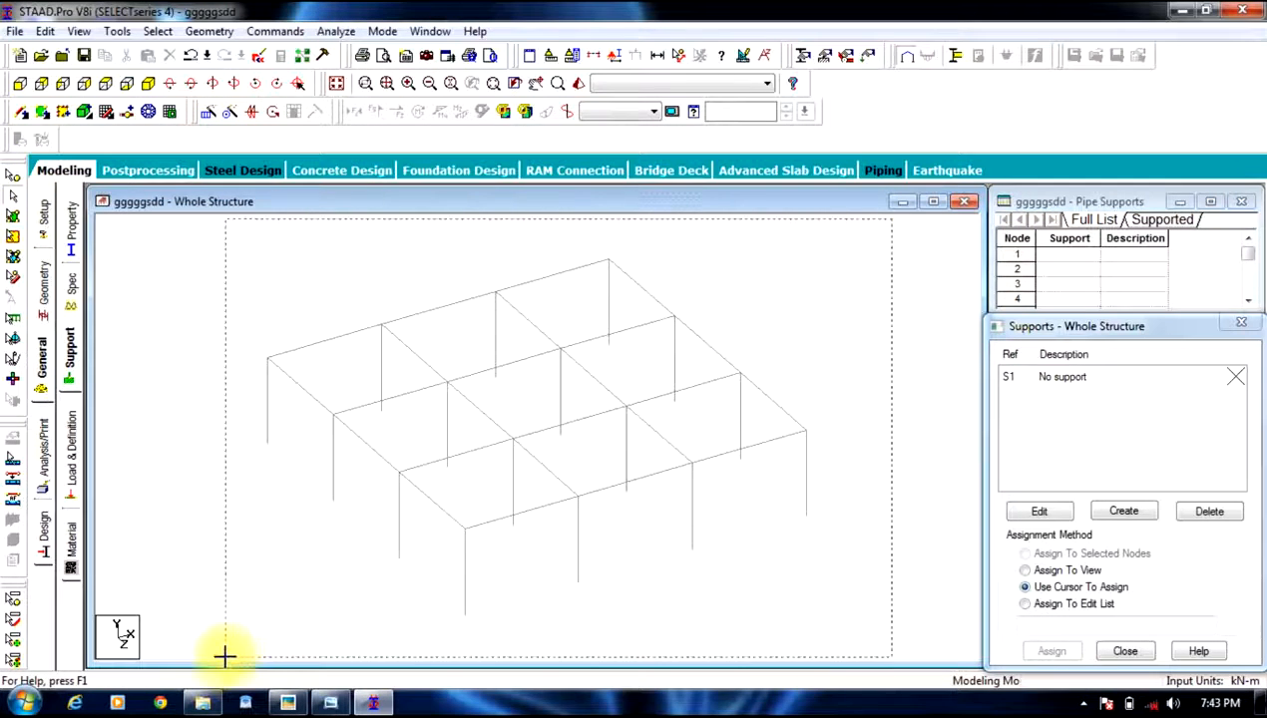
{"action": "key", "text": "ctrl+a"}
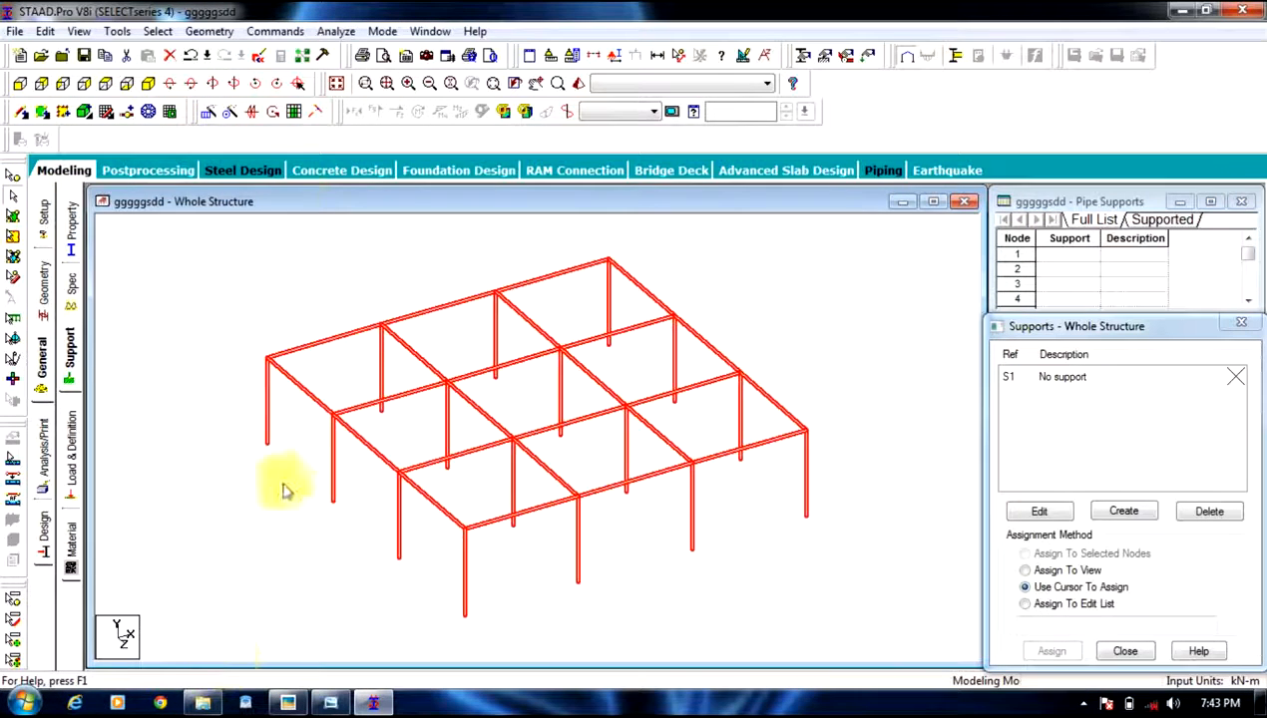
{"action": "left_click", "coordinate": [210, 34]}
{"action": "mouse_move", "coordinate": [277, 34]}
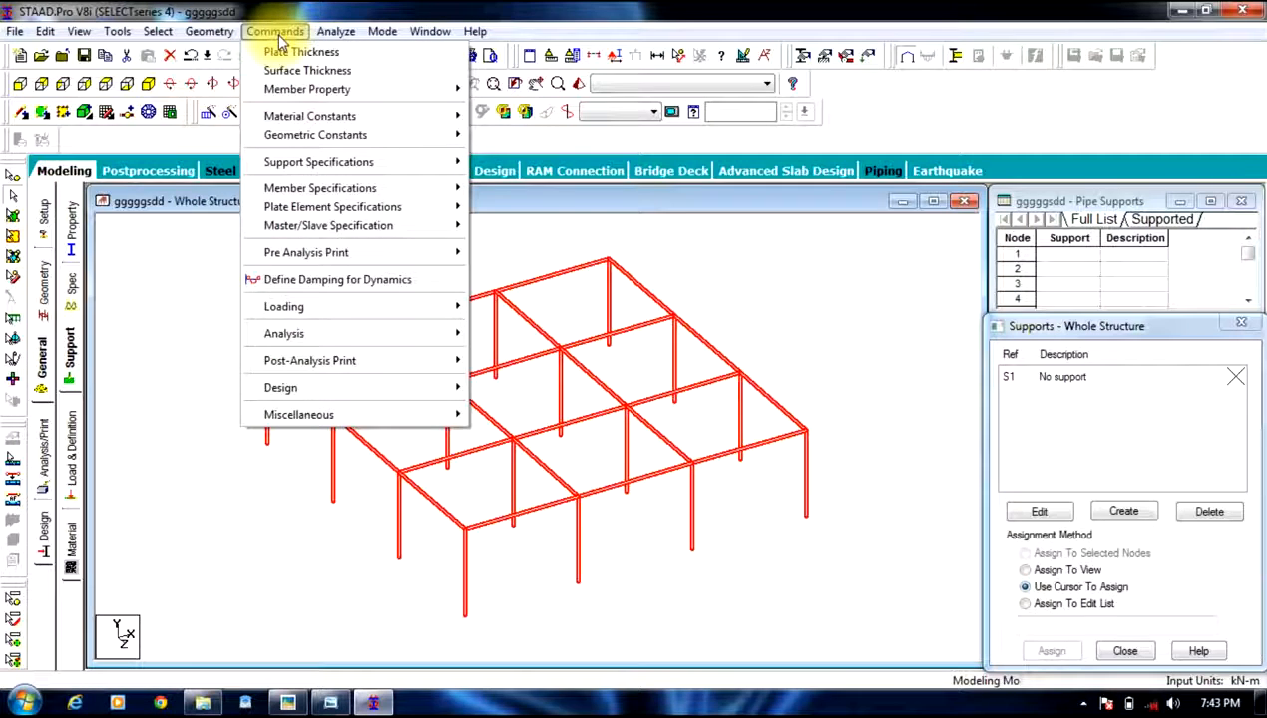
{"action": "mouse_move", "coordinate": [227, 36]}
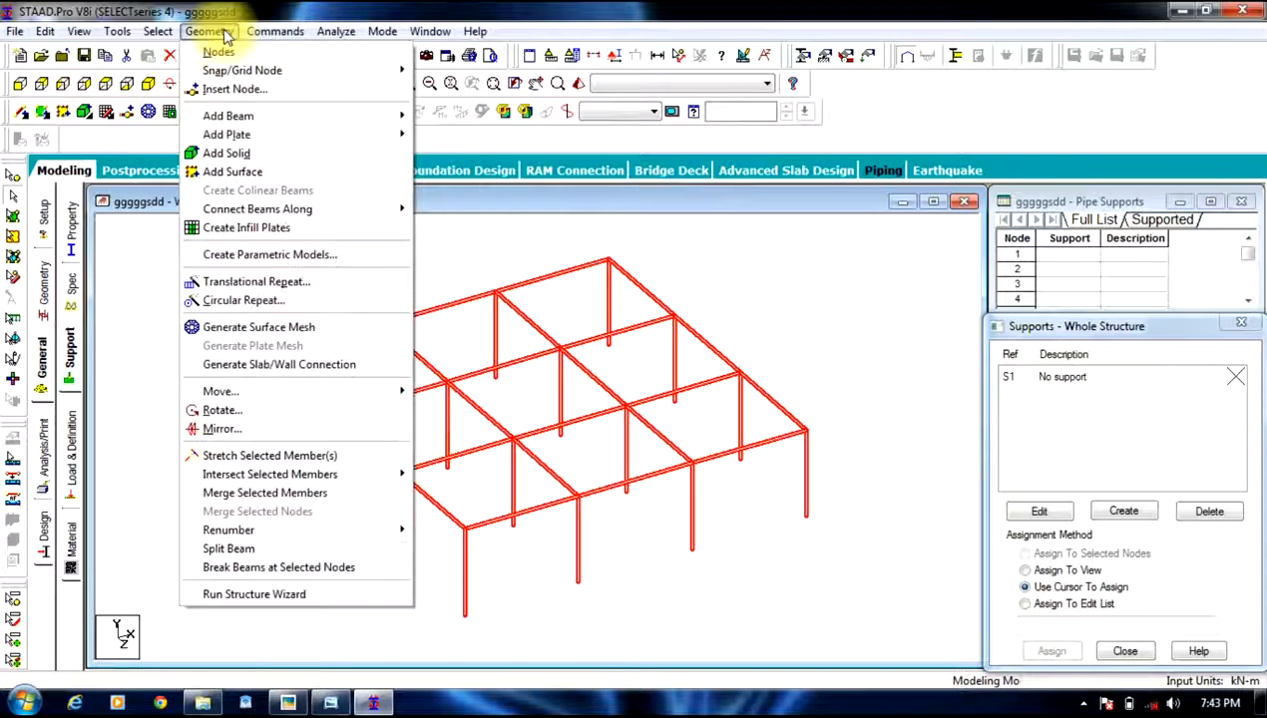
{"action": "left_click", "coordinate": [256, 286]}
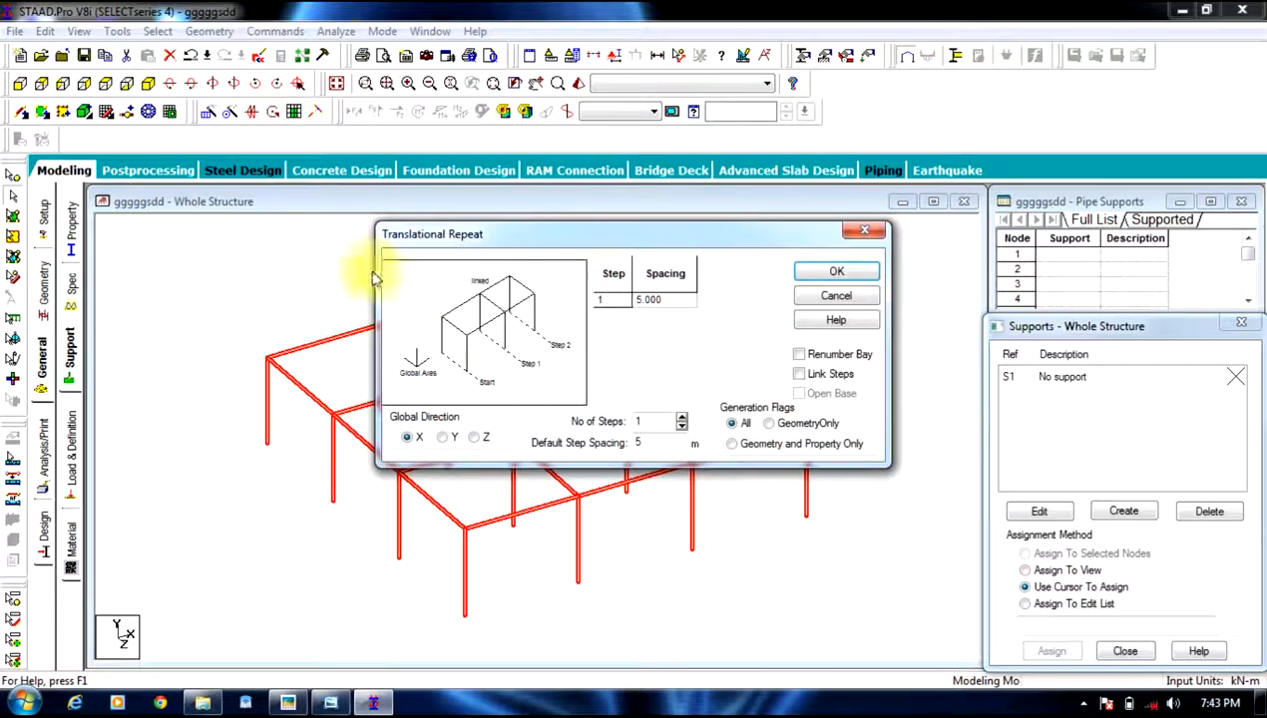
{"action": "double_click", "coordinate": [643, 421]}
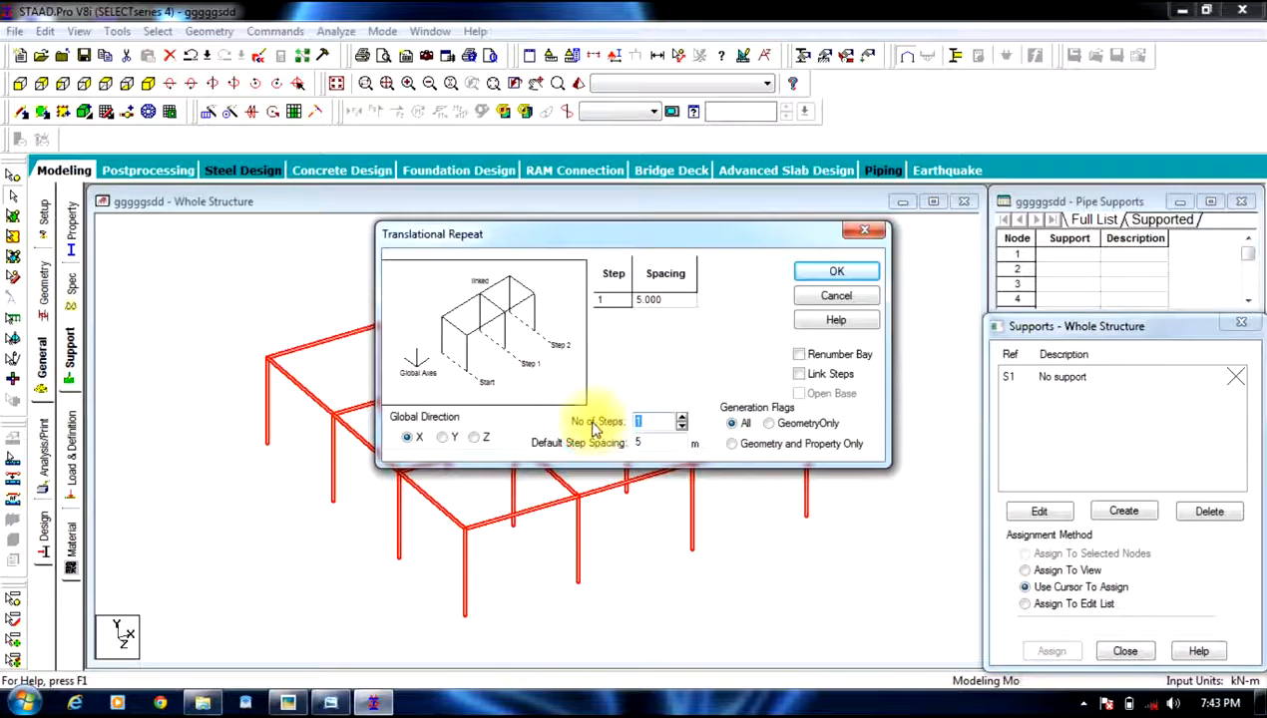
{"action": "type", "text": "5"}
{"action": "double_click", "coordinate": [648, 445]}
{"action": "type", "text": "3"}
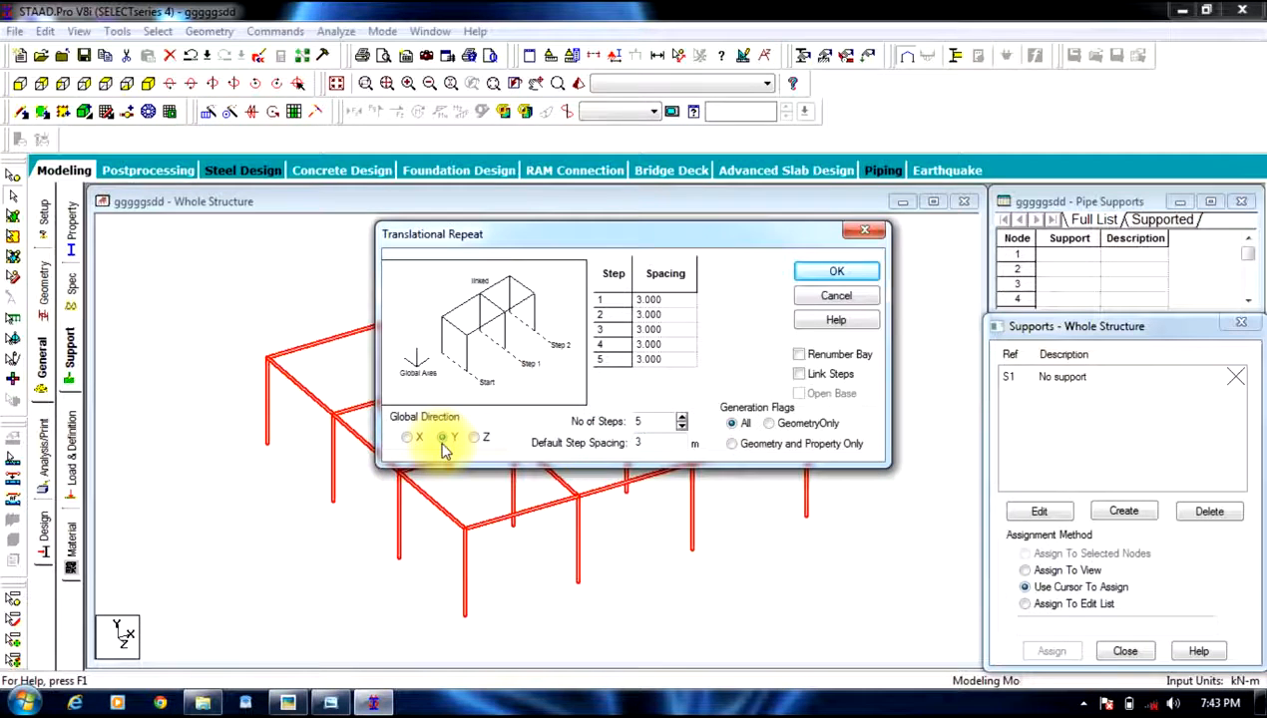
{"action": "left_click", "coordinate": [813, 276]}
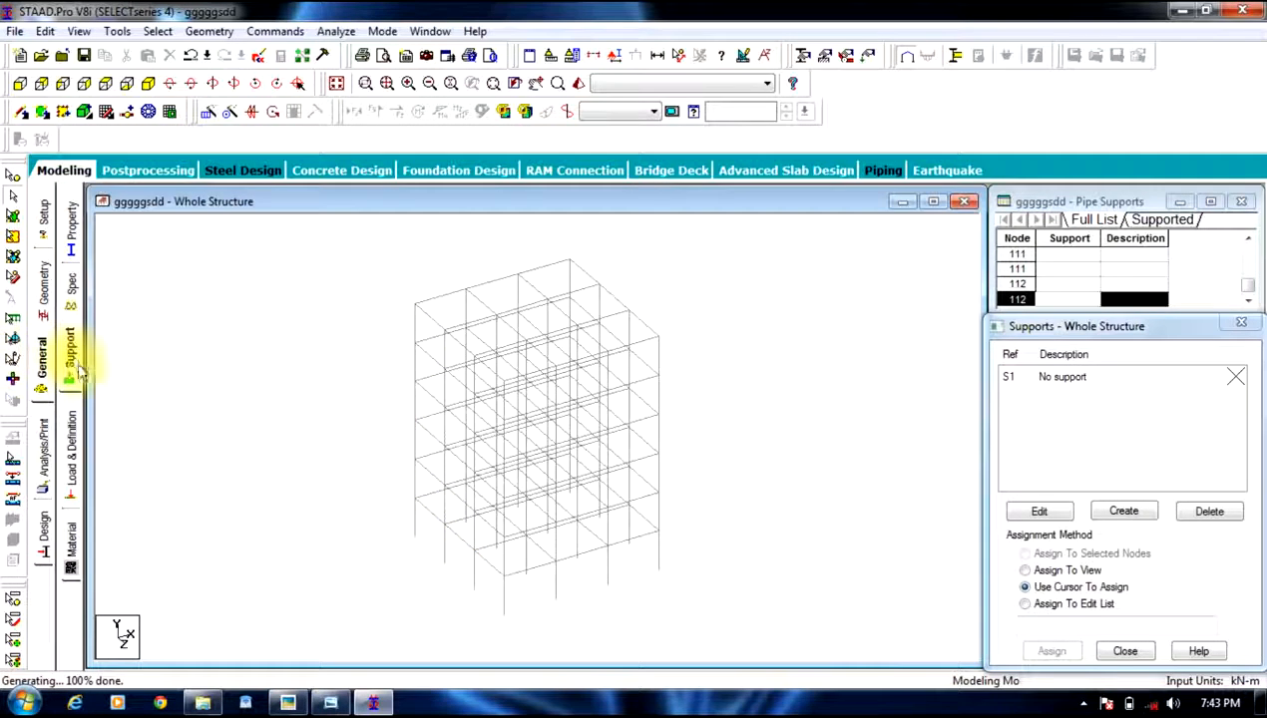
Create a fixed support and select it in the supports list for assignment.
{"action": "left_click", "coordinate": [1123, 511]}
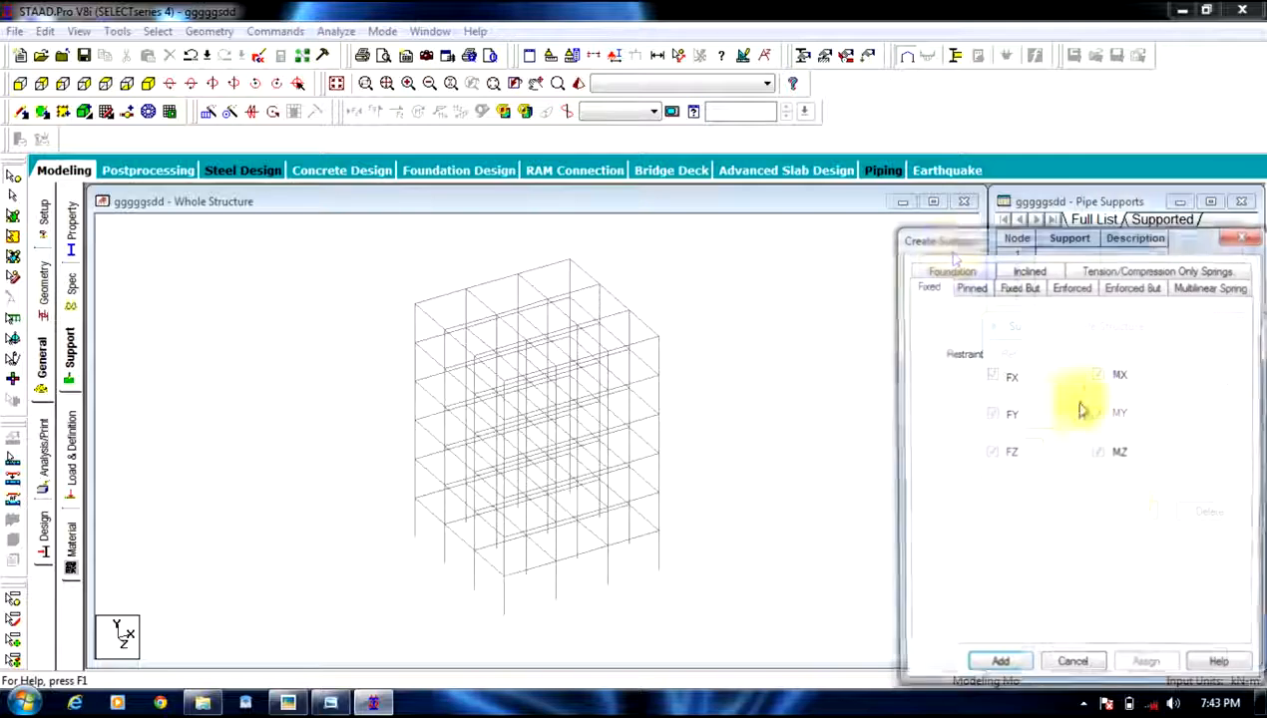
{"action": "left_click", "coordinate": [996, 668]}
{"action": "left_click", "coordinate": [1059, 396]}
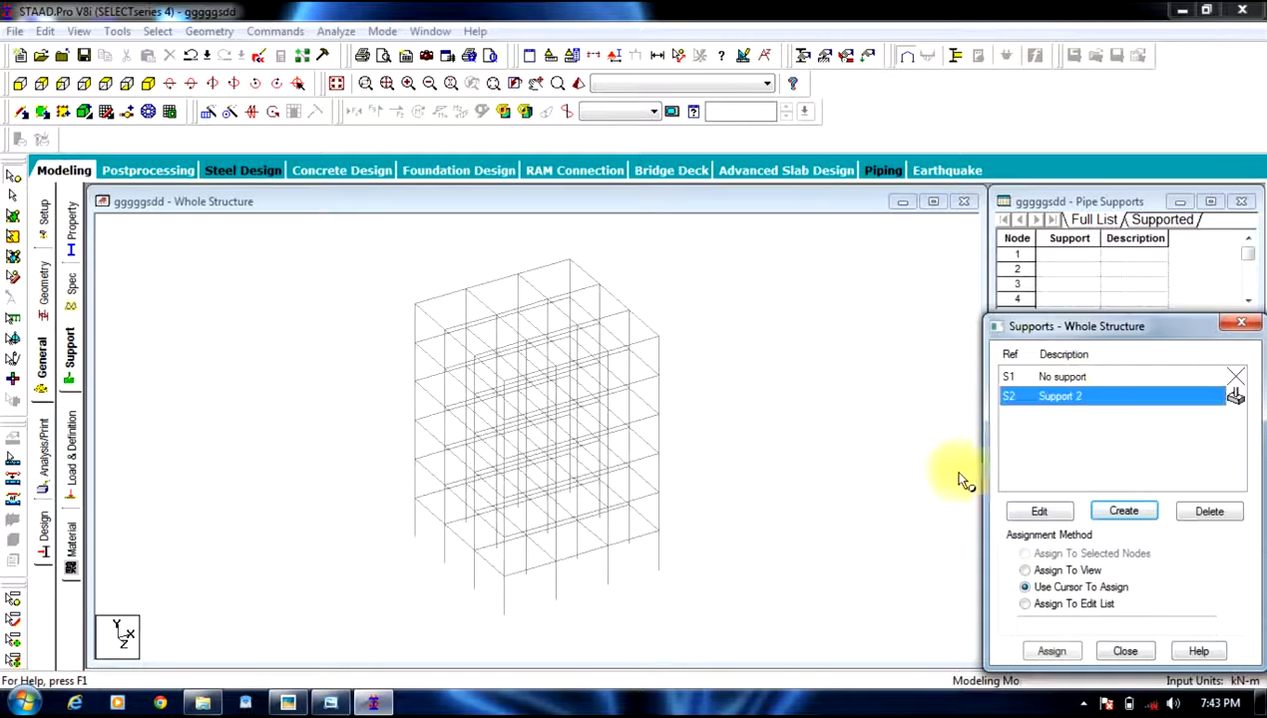
Assign the fixed support to all the base nodes of the columns, selecting them in the front view.
{"action": "left_click", "coordinate": [20, 84]}
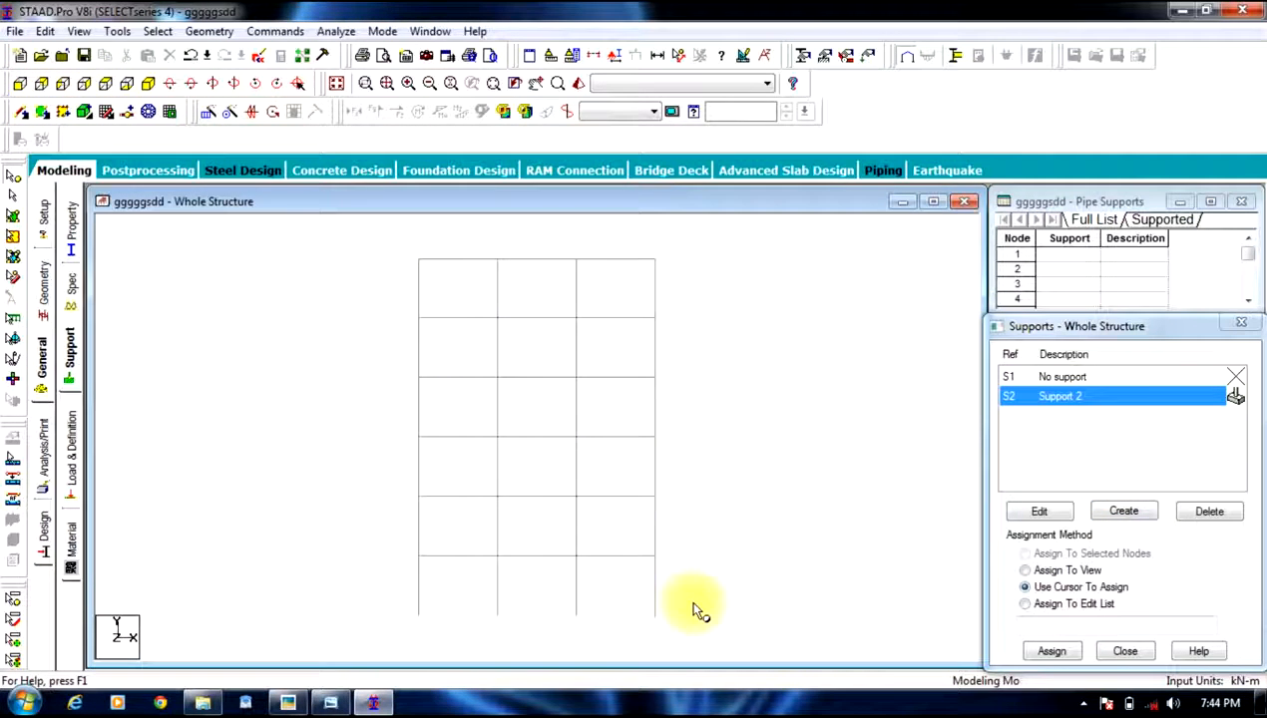
{"action": "left_click_drag", "start_coordinate": [432, 656], "coordinate": [326, 679]}
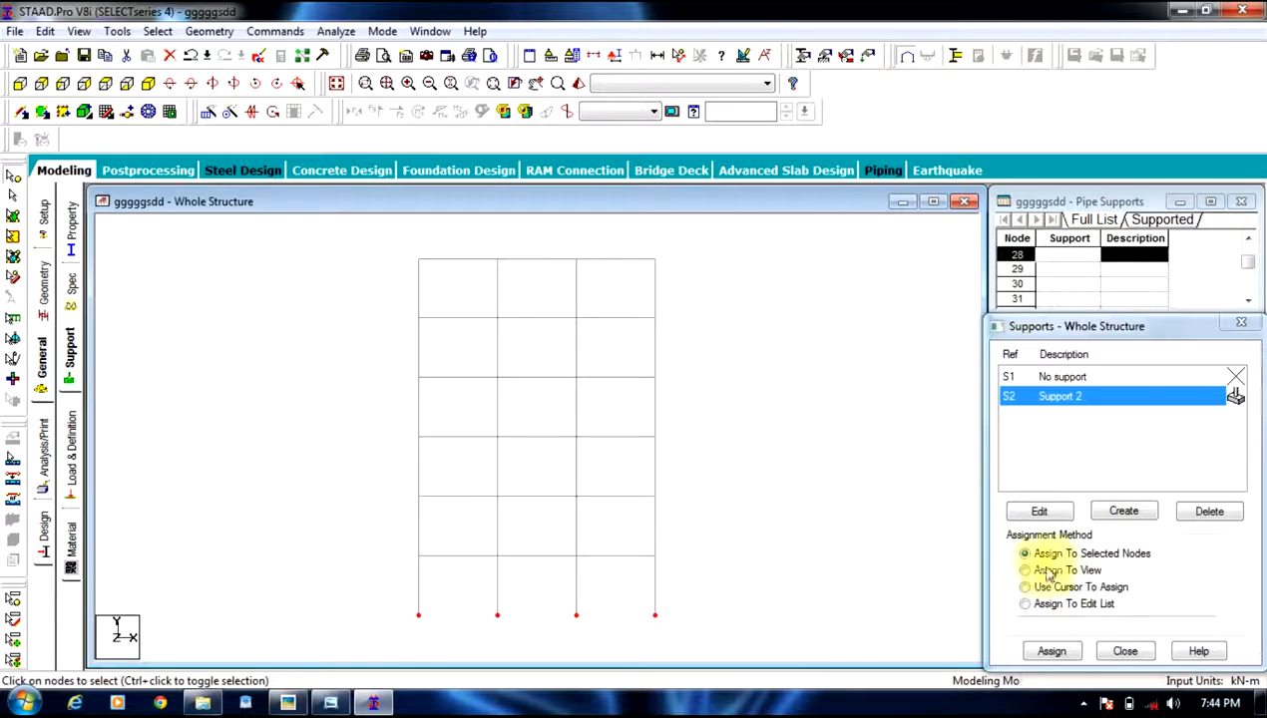
{"action": "left_click", "coordinate": [1052, 650]}
{"action": "left_click", "coordinate": [1109, 541]}
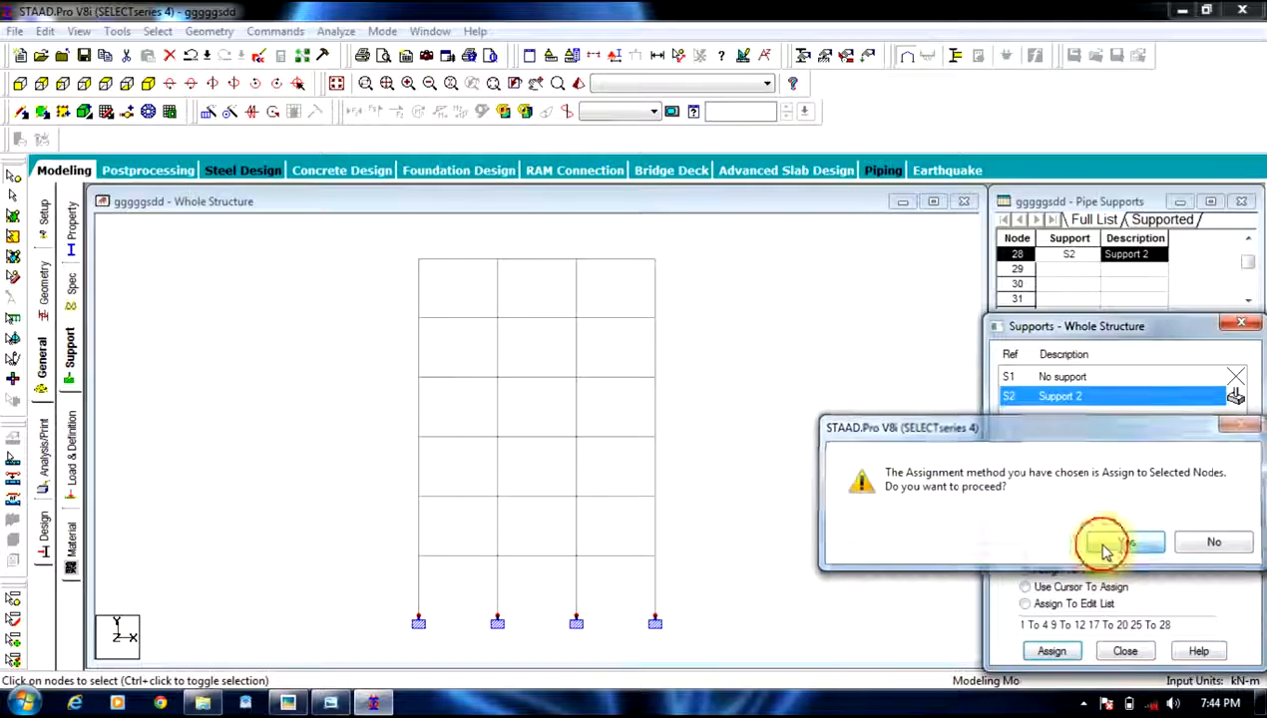
{"action": "left_click", "coordinate": [716, 446]}
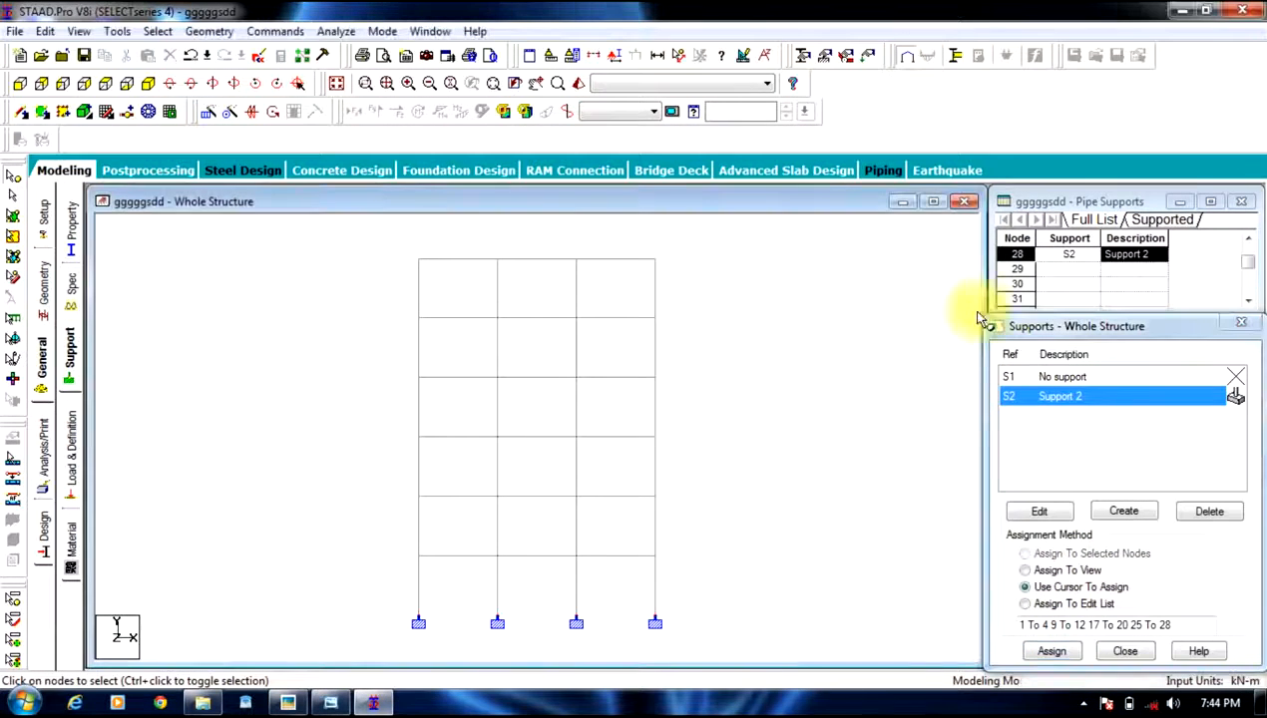
Add primary load case 1 titled DL with loading type Dead.
{"action": "left_click", "coordinate": [71, 439]}
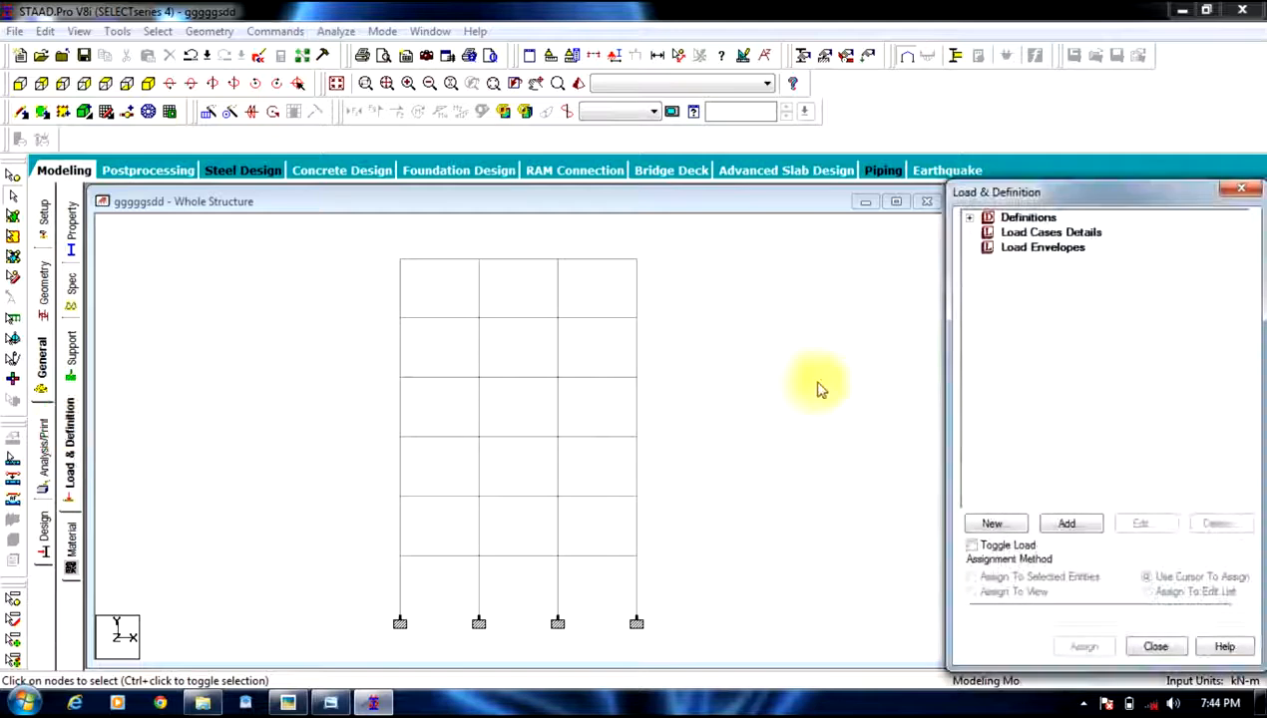
{"action": "left_click", "coordinate": [1042, 234]}
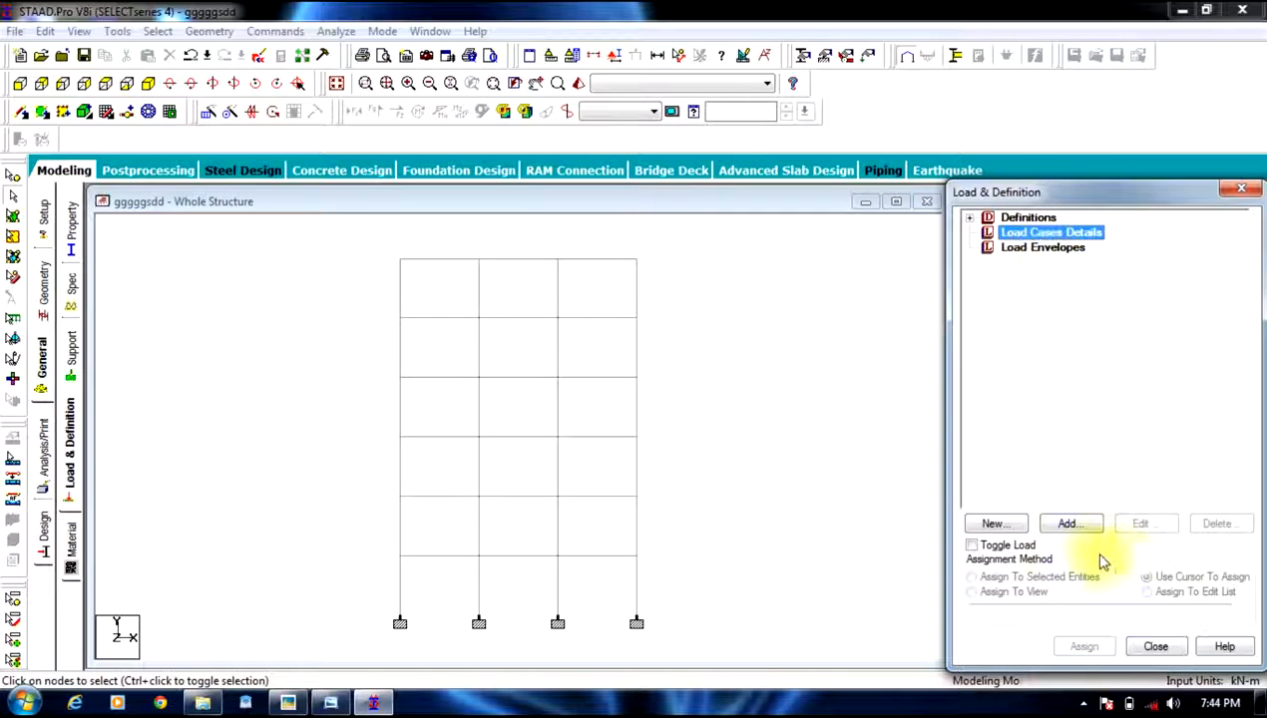
{"action": "left_click", "coordinate": [1062, 524]}
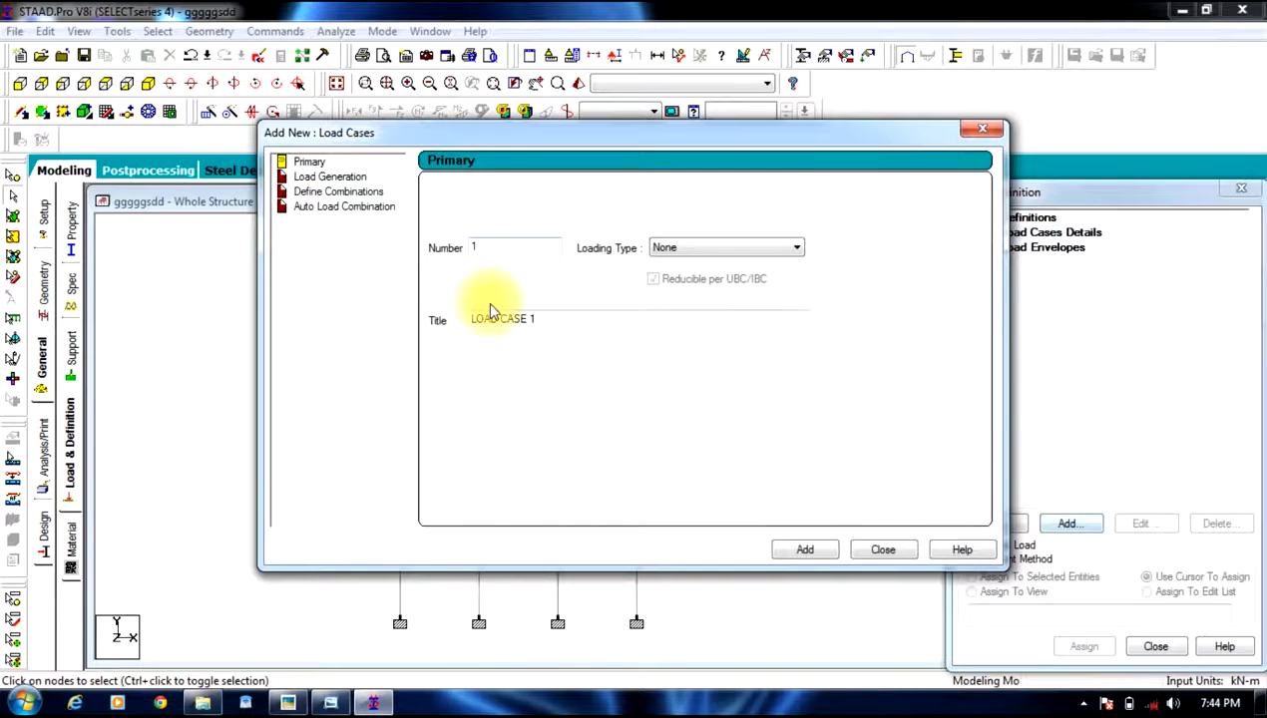
{"action": "left_click_drag", "start_coordinate": [581, 317], "coordinate": [287, 359]}
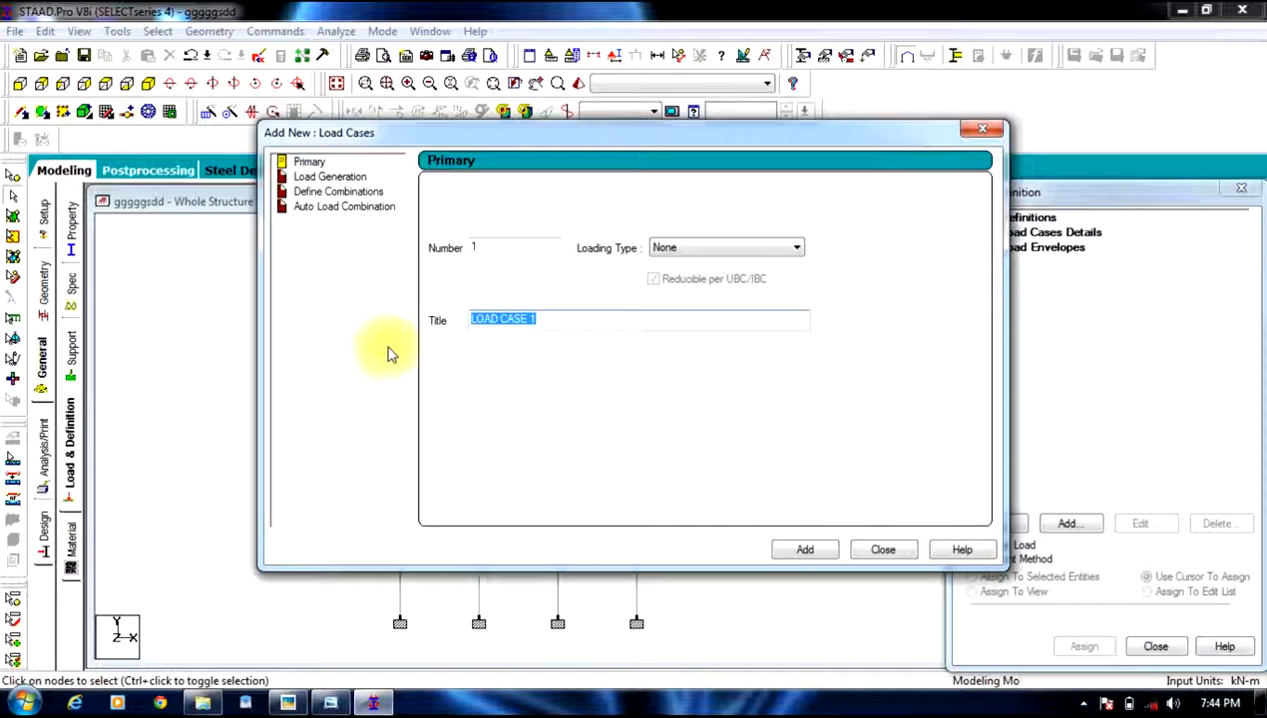
{"action": "type", "text": "DL"}
{"action": "left_click", "coordinate": [678, 248]}
{"action": "left_click", "coordinate": [671, 257]}
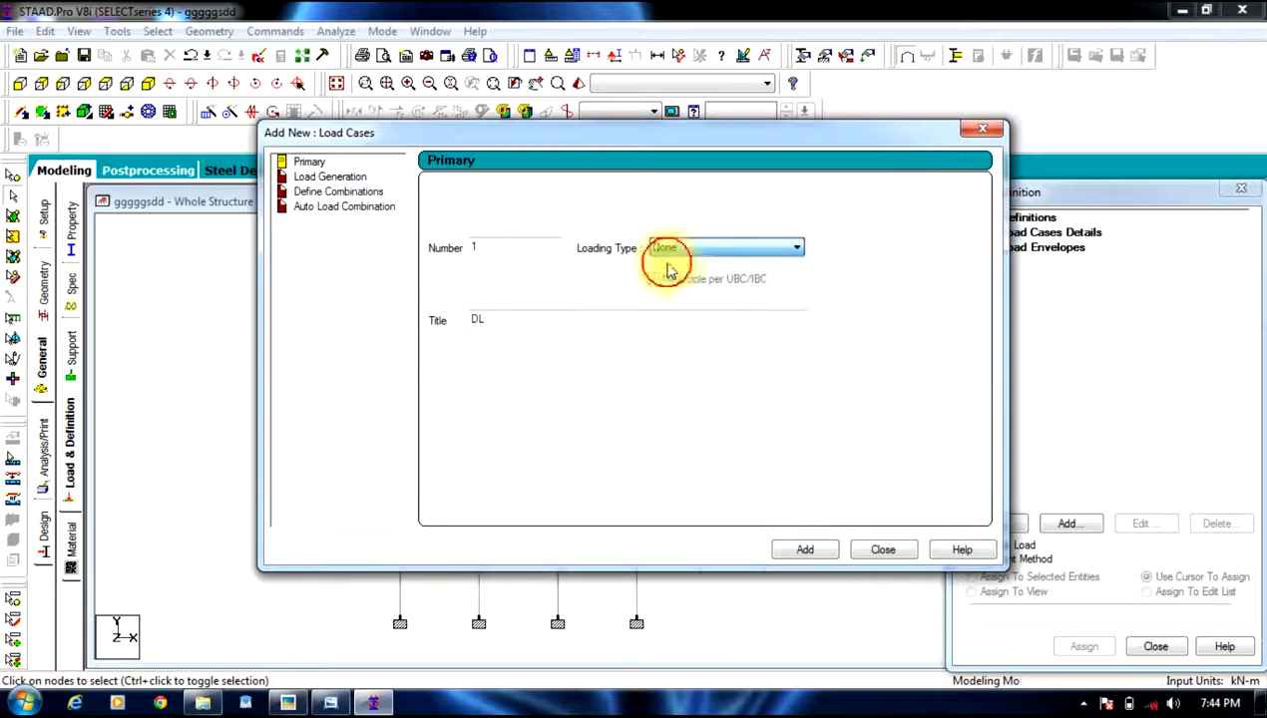
{"action": "left_click", "coordinate": [811, 550]}
Add primary load case 2 titled LL with loading type Live.
{"action": "left_click_drag", "start_coordinate": [551, 320], "coordinate": [136, 348]}
{"action": "type", "text": "LL"}
{"action": "left_click", "coordinate": [673, 256]}
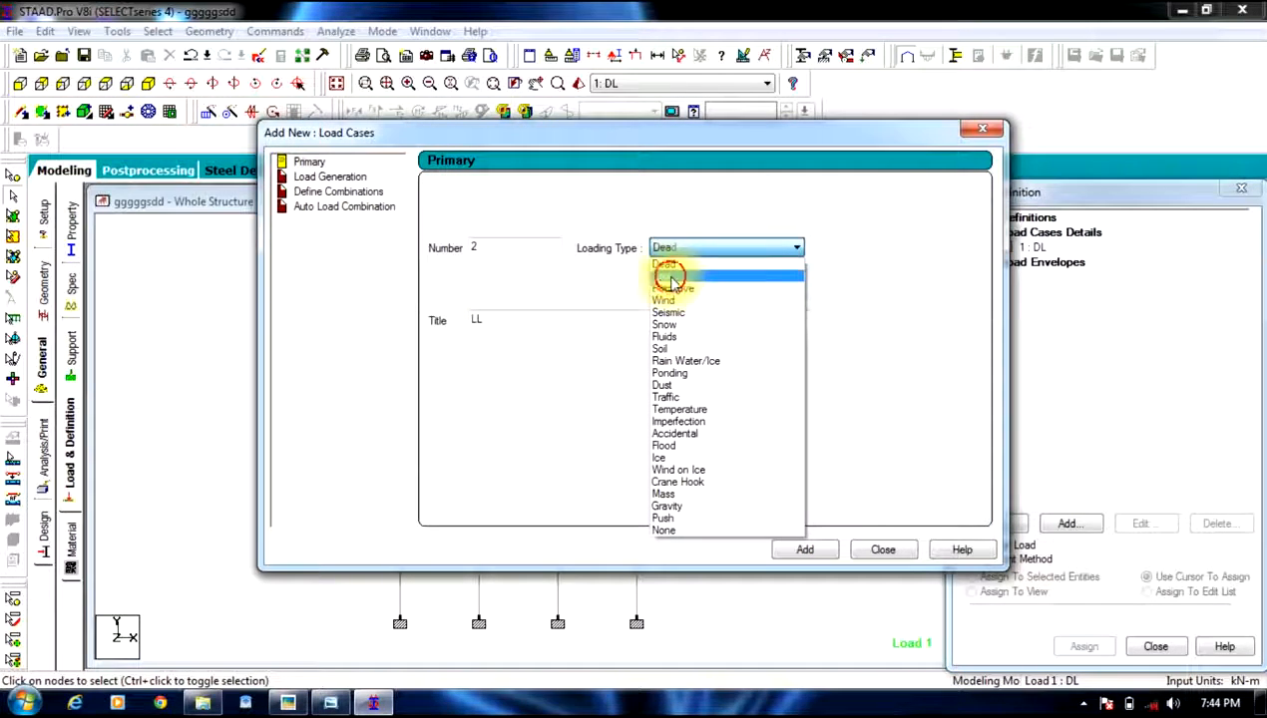
{"action": "left_click", "coordinate": [667, 275]}
{"action": "left_click", "coordinate": [806, 551]}
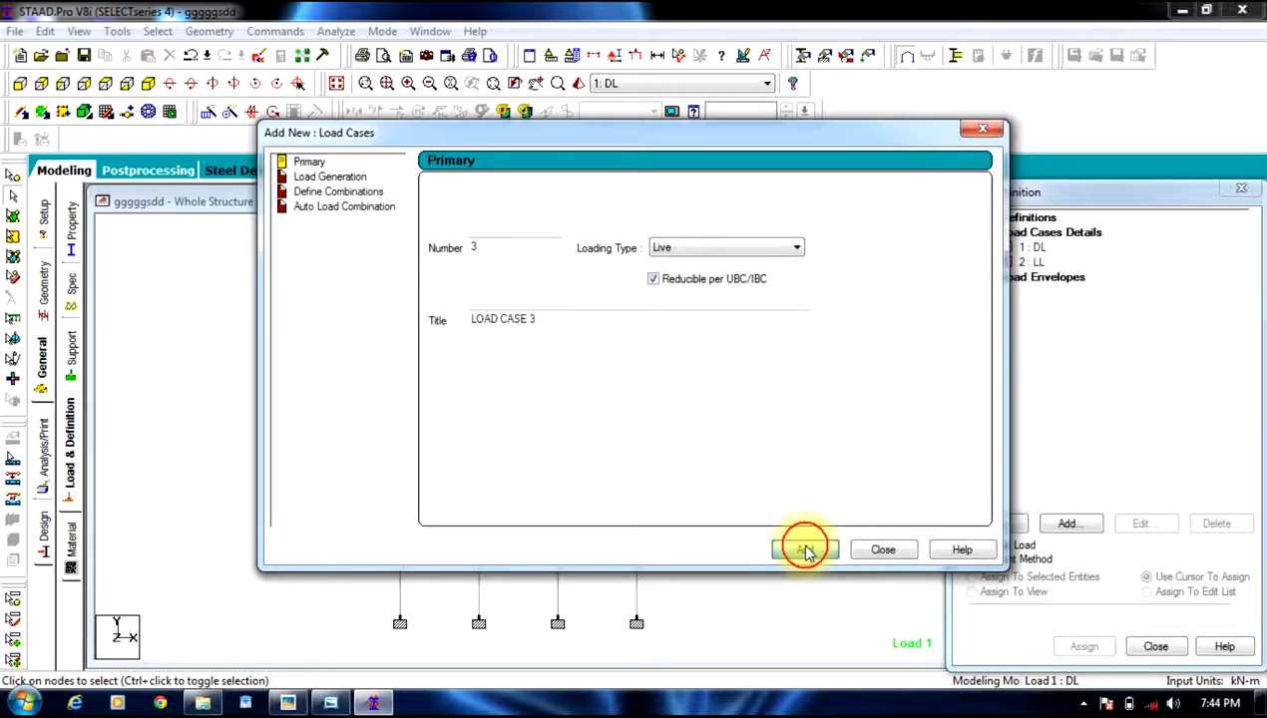
Add primary load case 3 titled WL X+VE.
{"action": "left_click_drag", "start_coordinate": [579, 323], "coordinate": [401, 346]}
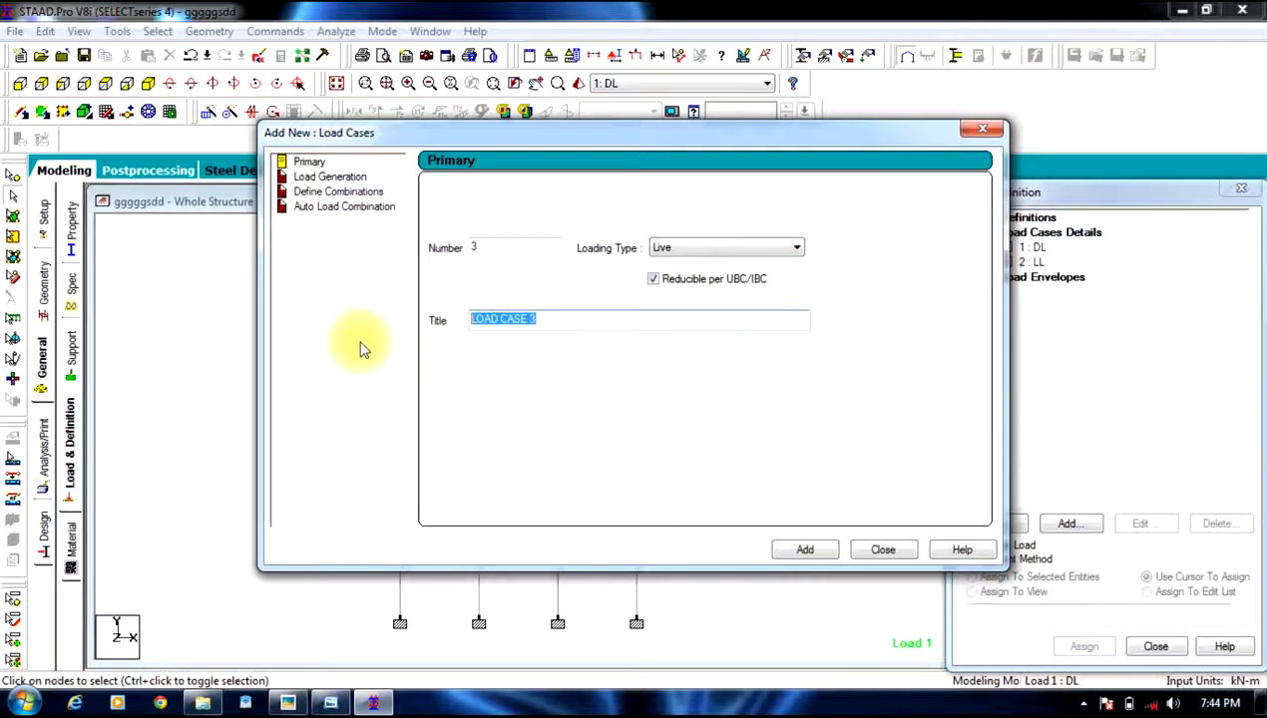
{"action": "type", "text": "WL"}
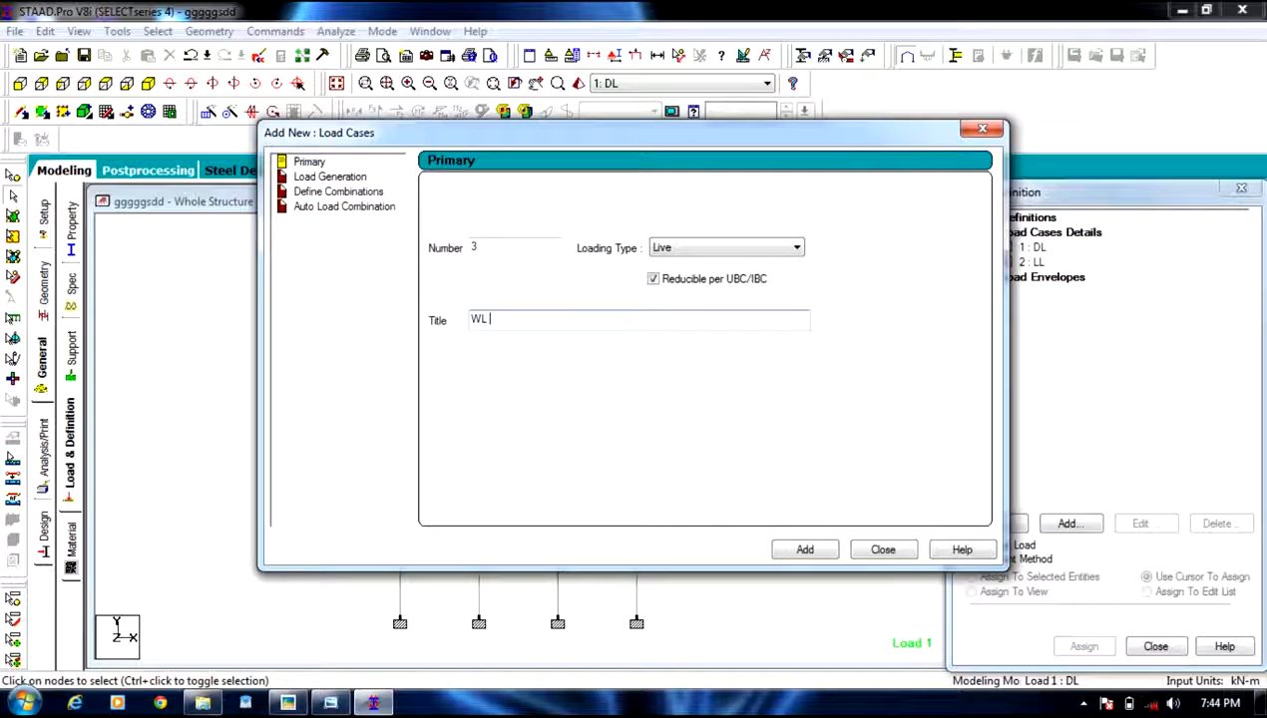
{"action": "type", "text": "X+VE"}
{"action": "left_click", "coordinate": [808, 551]}
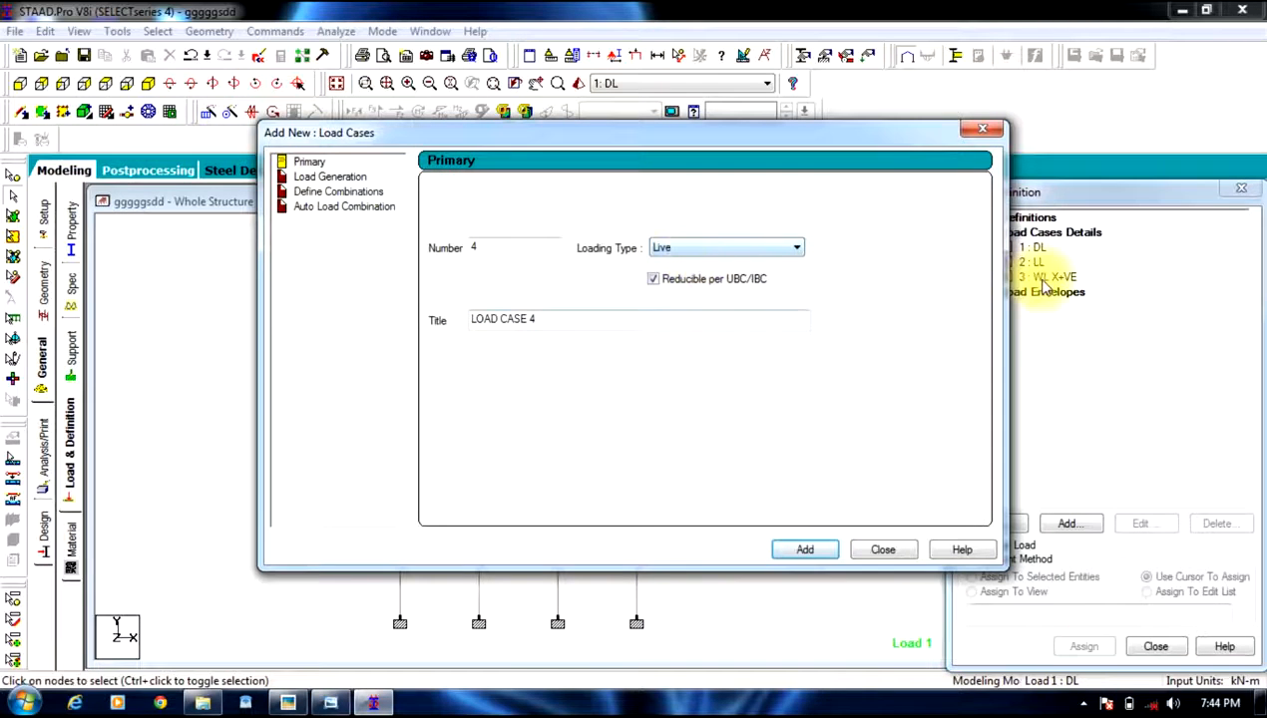
Add primary load case 4 titled WL X-VE with loading type Wind.
{"action": "left_click_drag", "start_coordinate": [565, 322], "coordinate": [257, 369]}
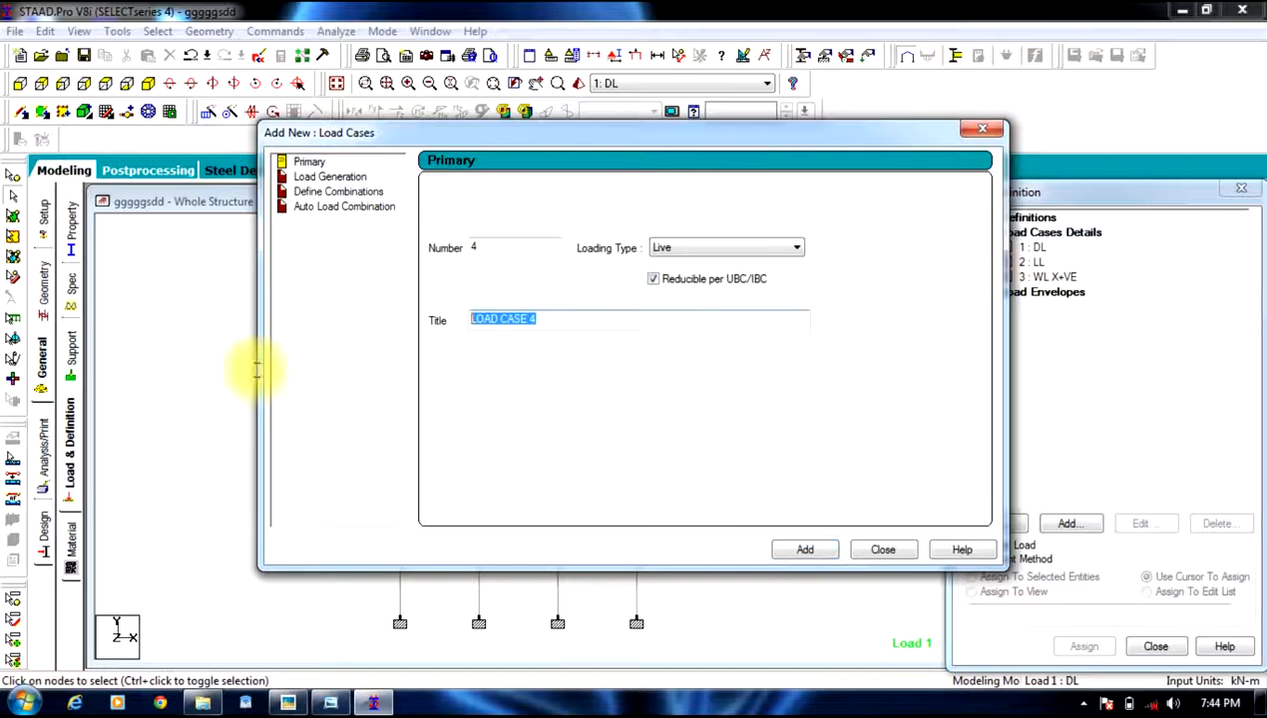
{"action": "type", "text": "WL X-VE"}
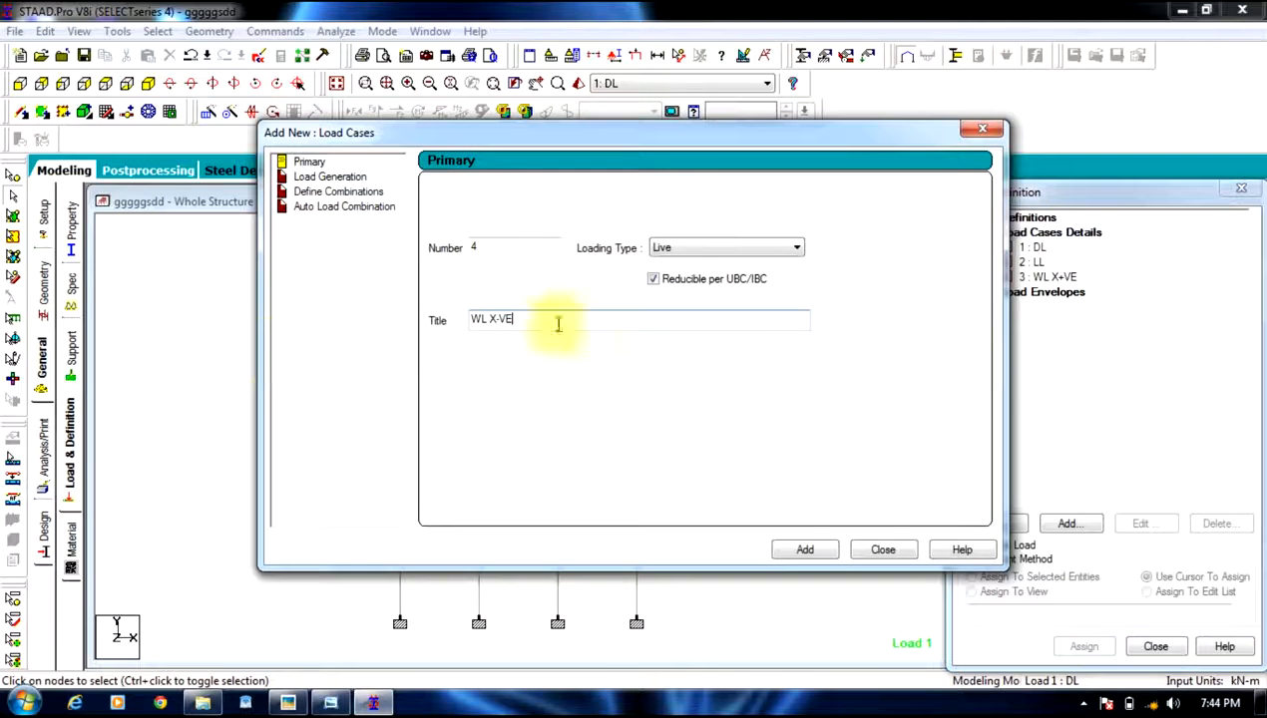
{"action": "left_click", "coordinate": [743, 248]}
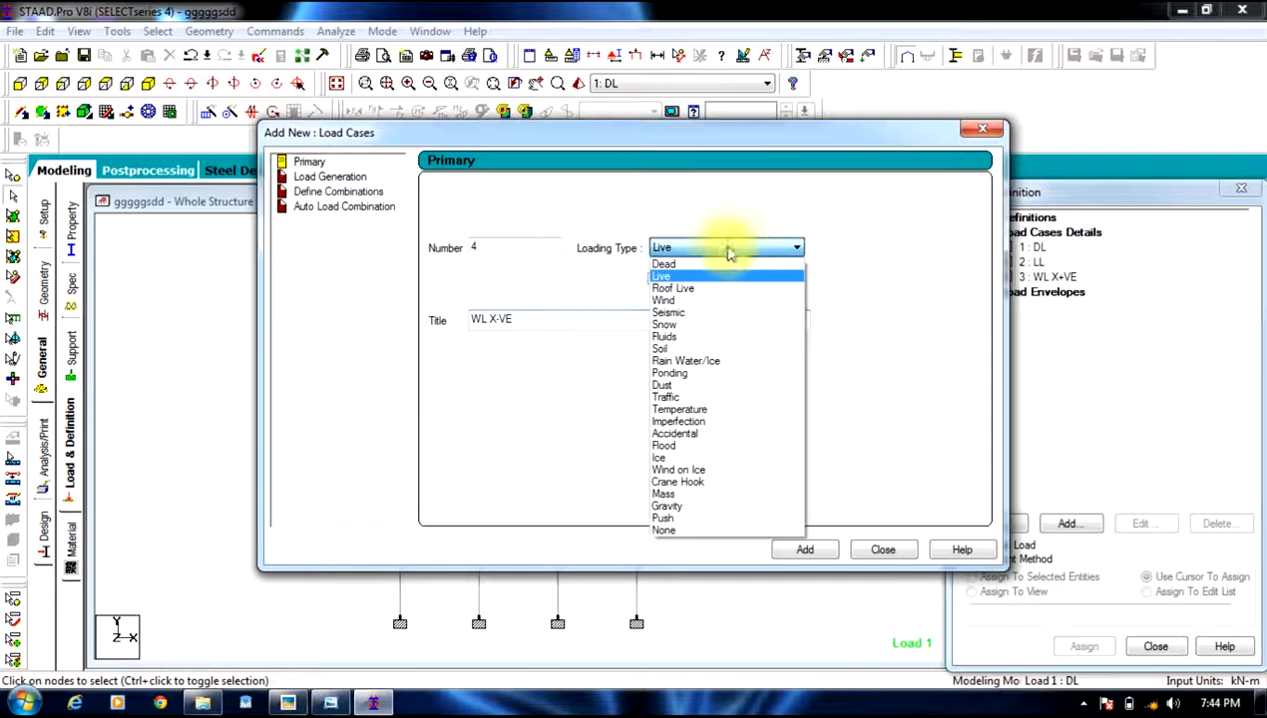
{"action": "left_click", "coordinate": [685, 300]}
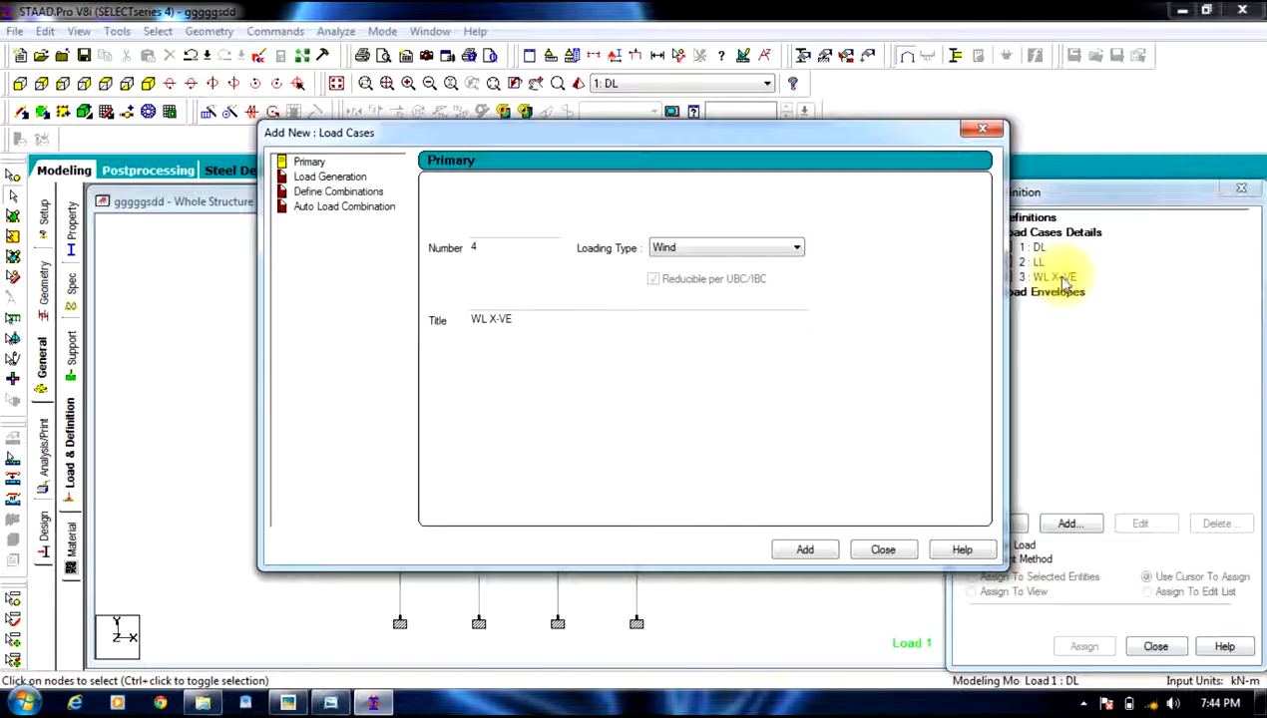
{"action": "left_click", "coordinate": [805, 548]}
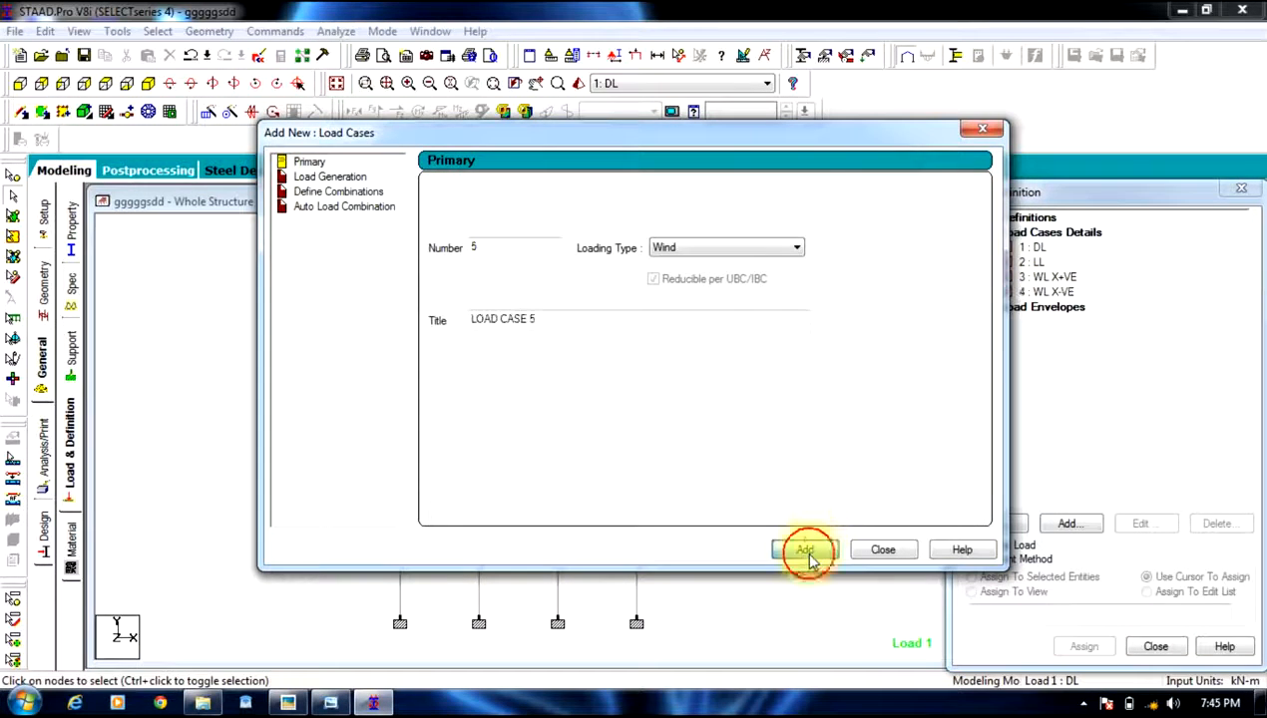
Add primary load case 5 titled WL Z+VE with loading type Wind.
{"action": "left_click_drag", "start_coordinate": [602, 318], "coordinate": [344, 331]}
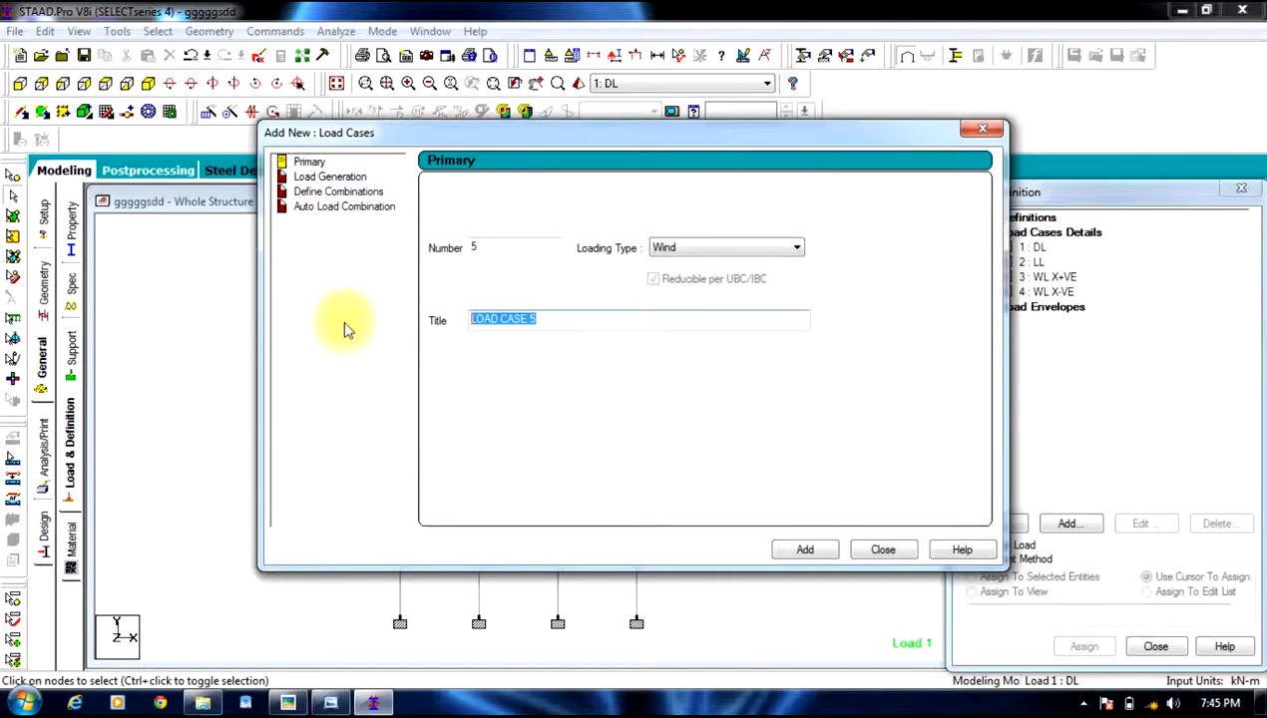
{"action": "type", "text": "WL Z+VE"}
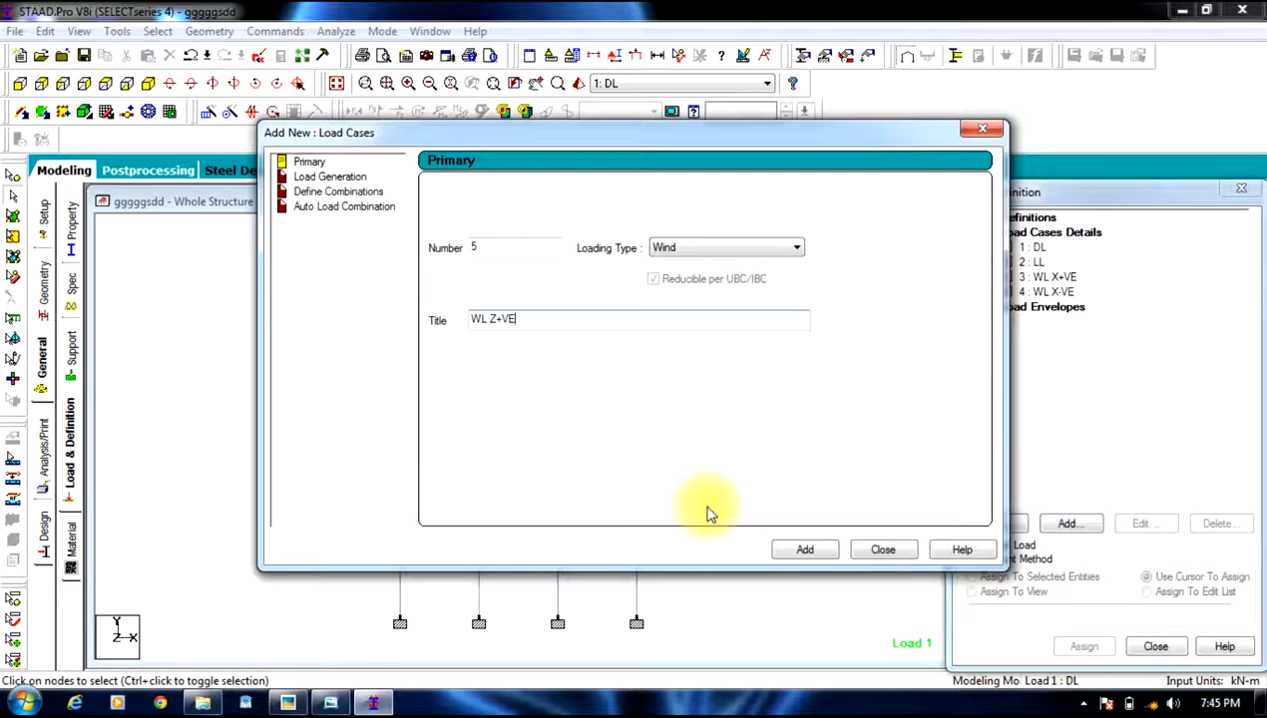
{"action": "left_click", "coordinate": [808, 555]}
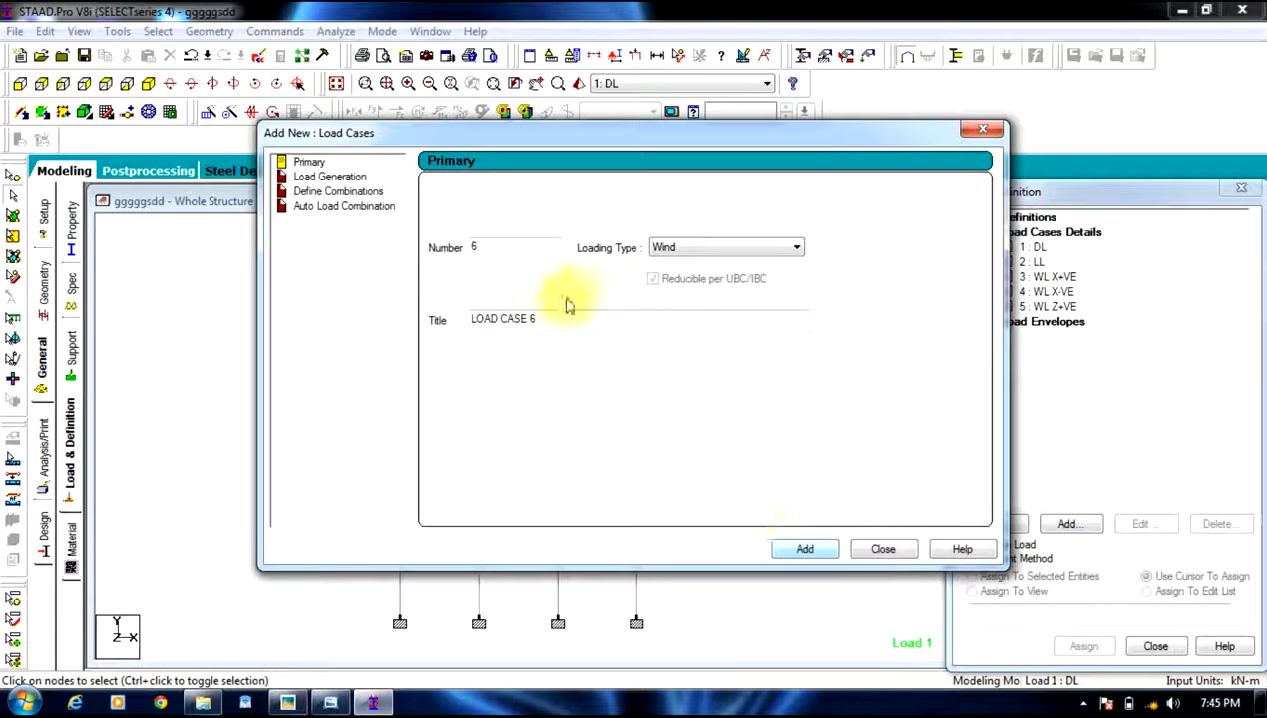
Add primary load case 6 titled WL Z-VE with loading type Wind and finish adding load cases.
{"action": "left_click_drag", "start_coordinate": [562, 317], "coordinate": [319, 305]}
{"action": "type", "text": "WL Z"}
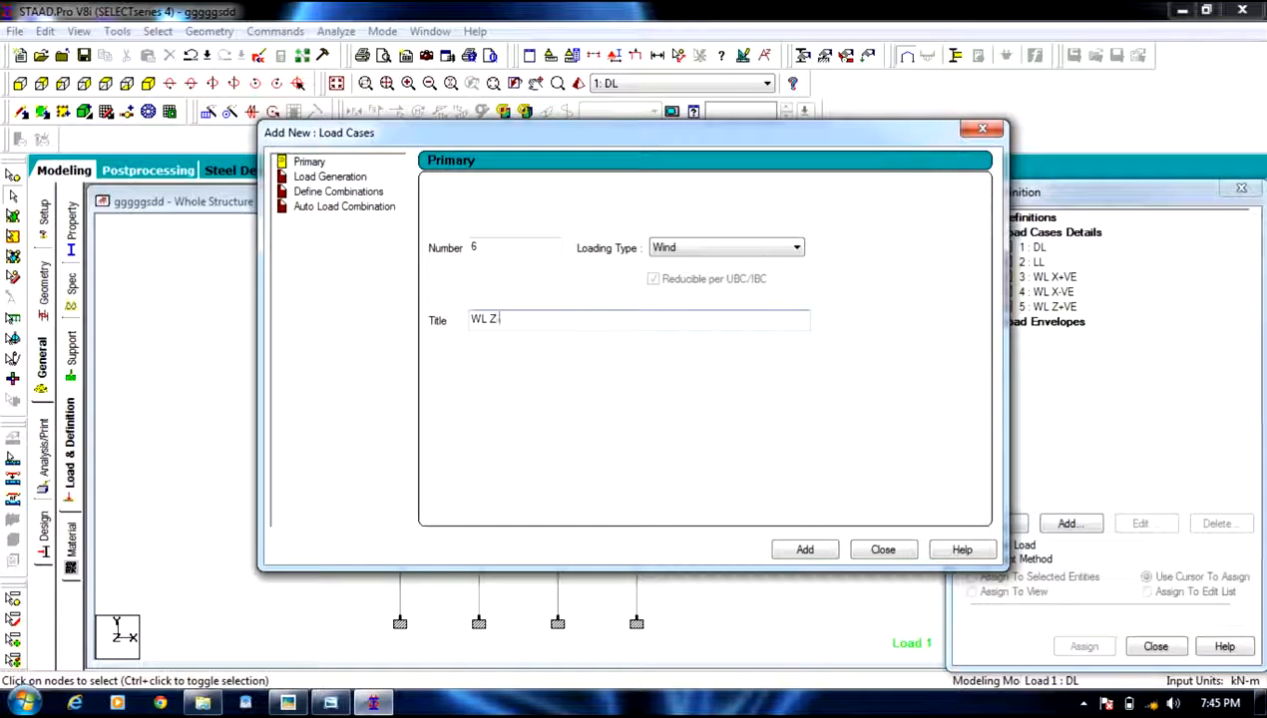
{"action": "type", "text": "-VE"}
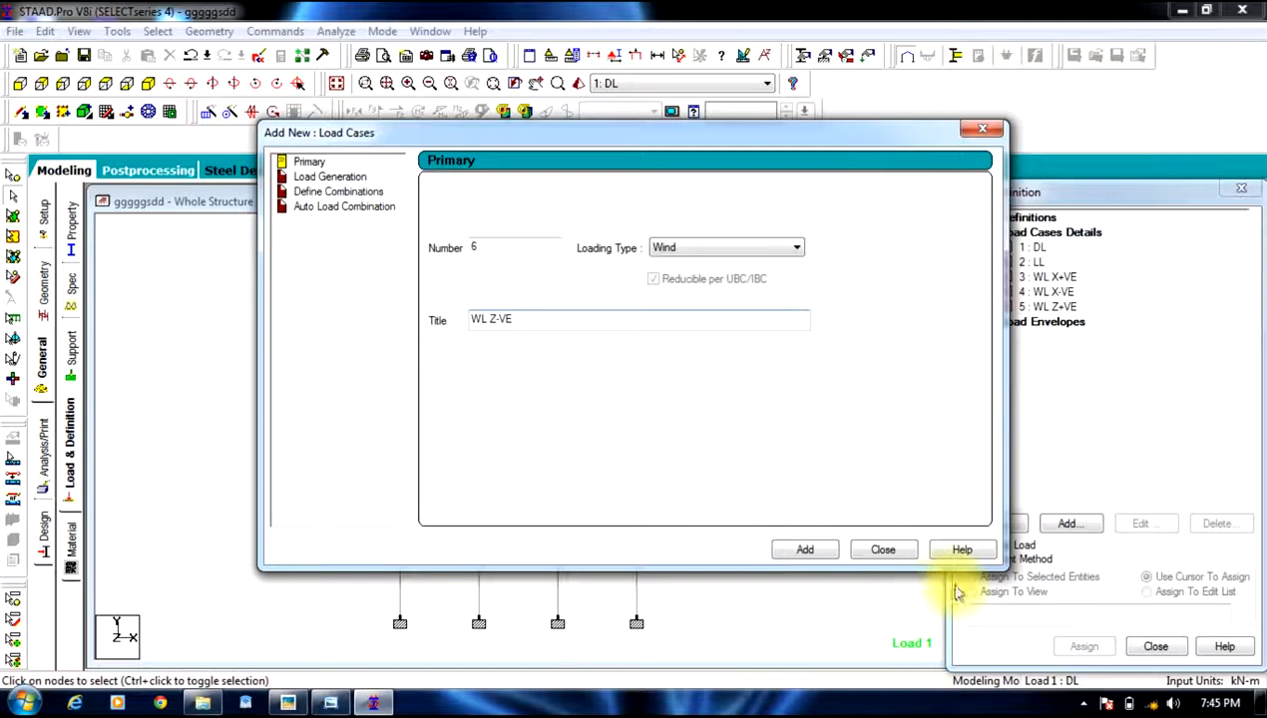
{"action": "left_click", "coordinate": [820, 550]}
{"action": "left_click", "coordinate": [883, 550]}
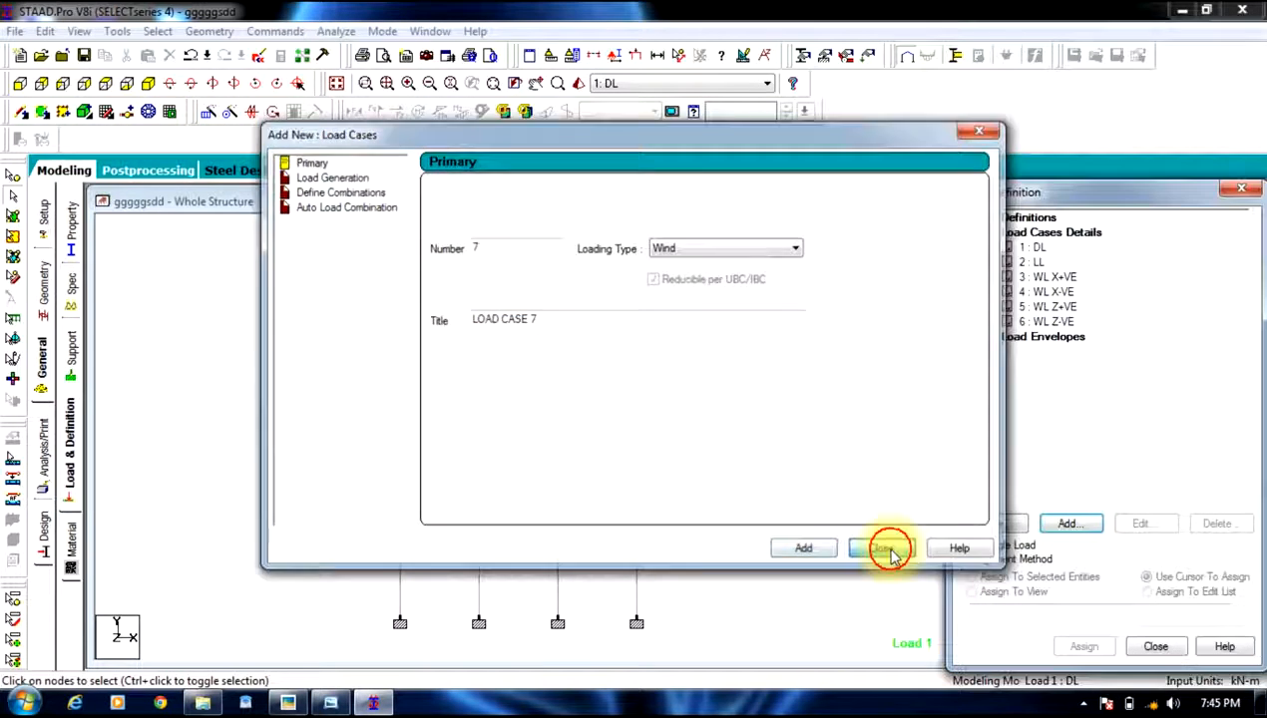
Change the loading type of load case 3, WL X+VE, to Wind.
{"action": "left_click", "coordinate": [1047, 277]}
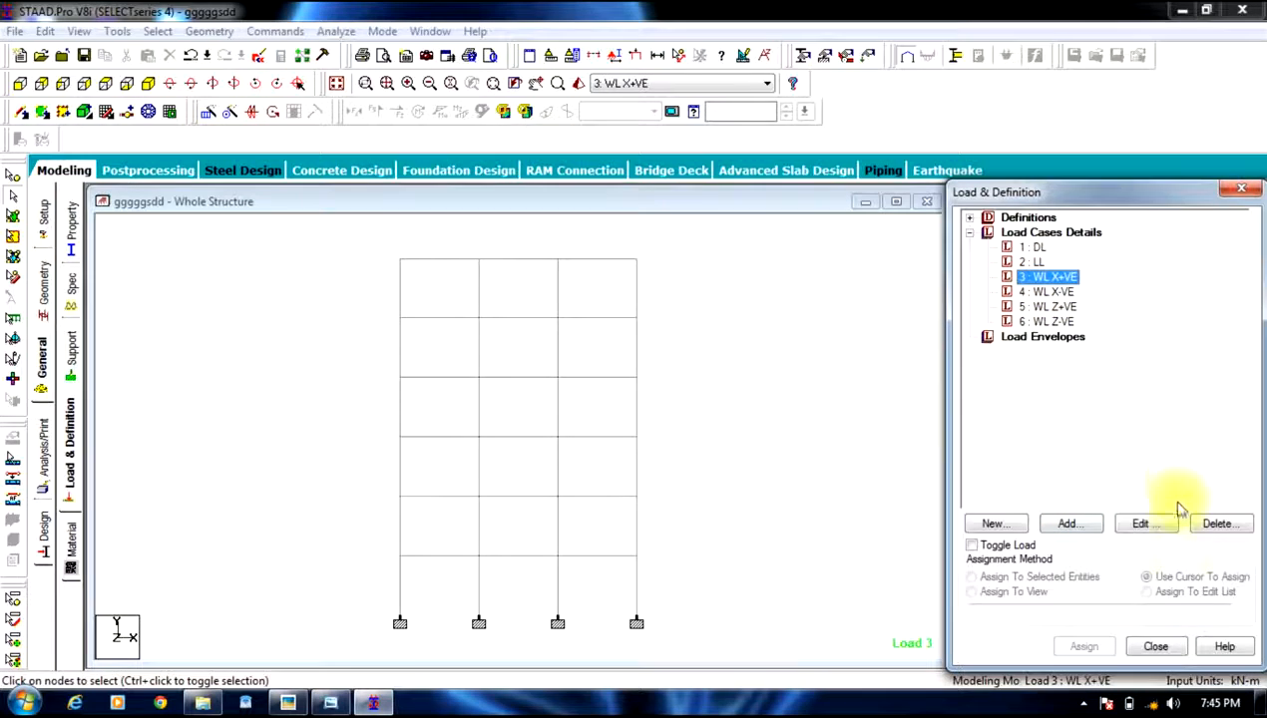
{"action": "left_click", "coordinate": [1150, 534]}
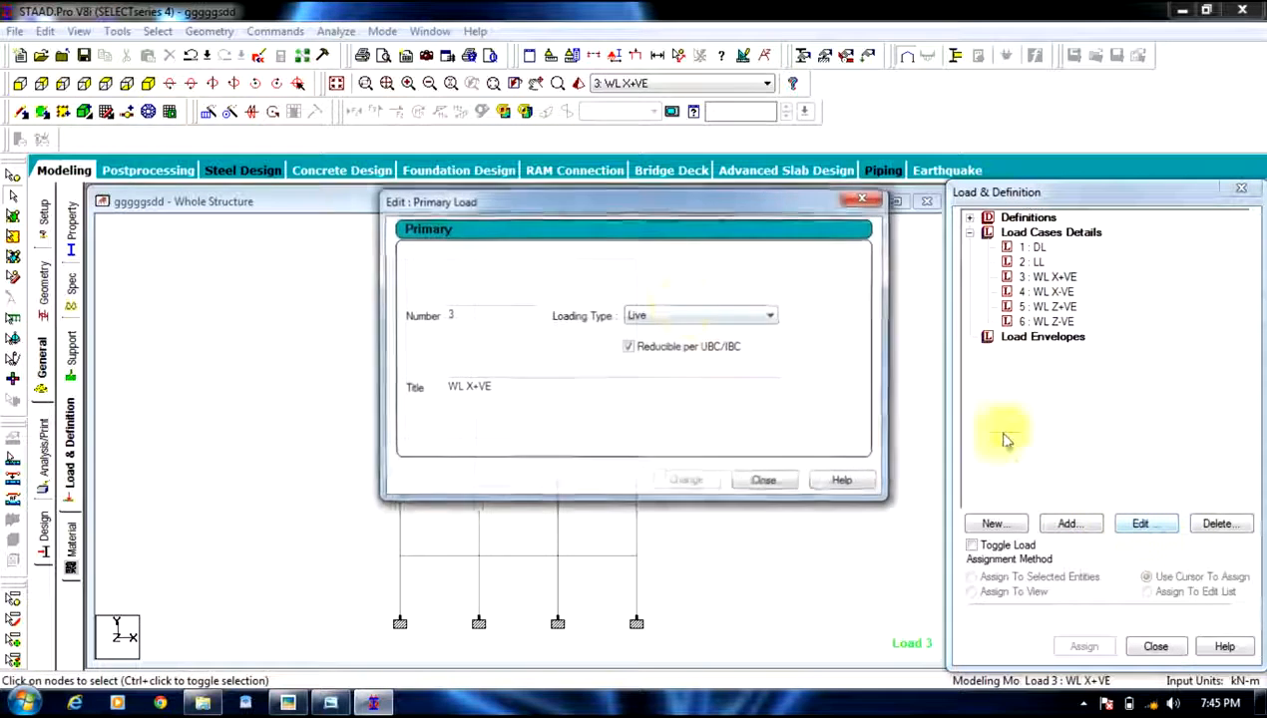
{"action": "left_click", "coordinate": [682, 315]}
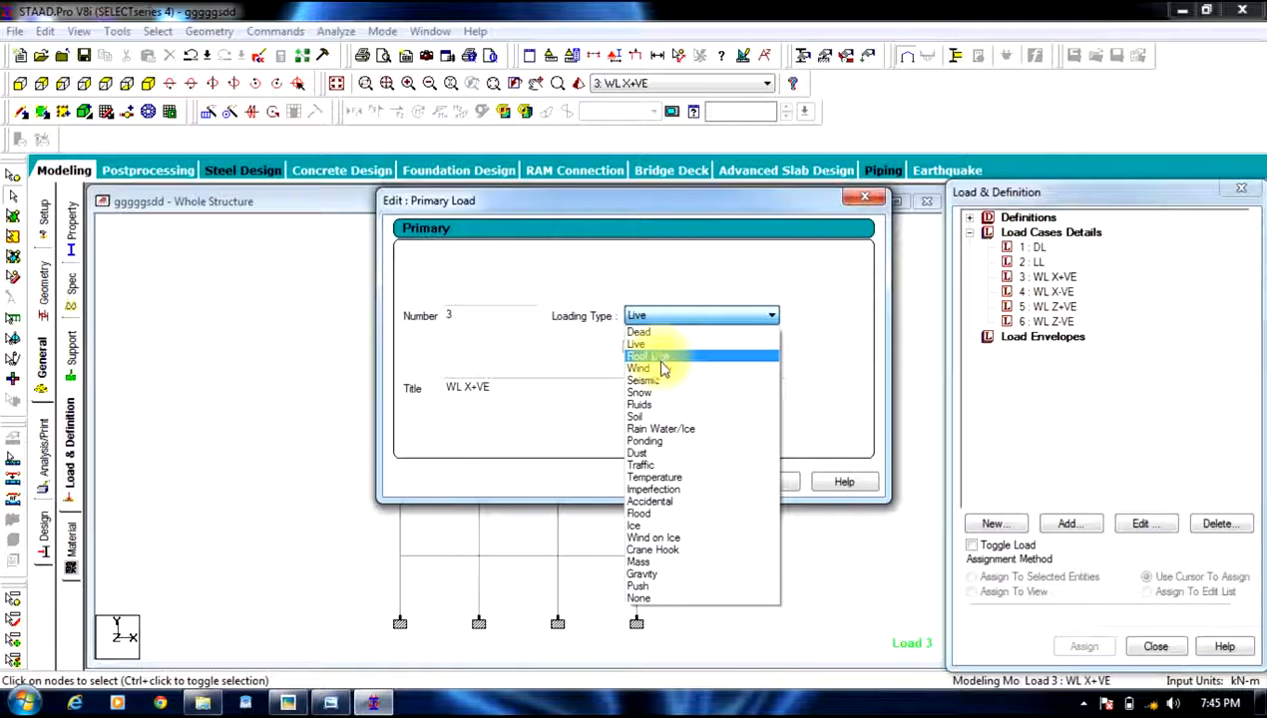
{"action": "left_click", "coordinate": [660, 369]}
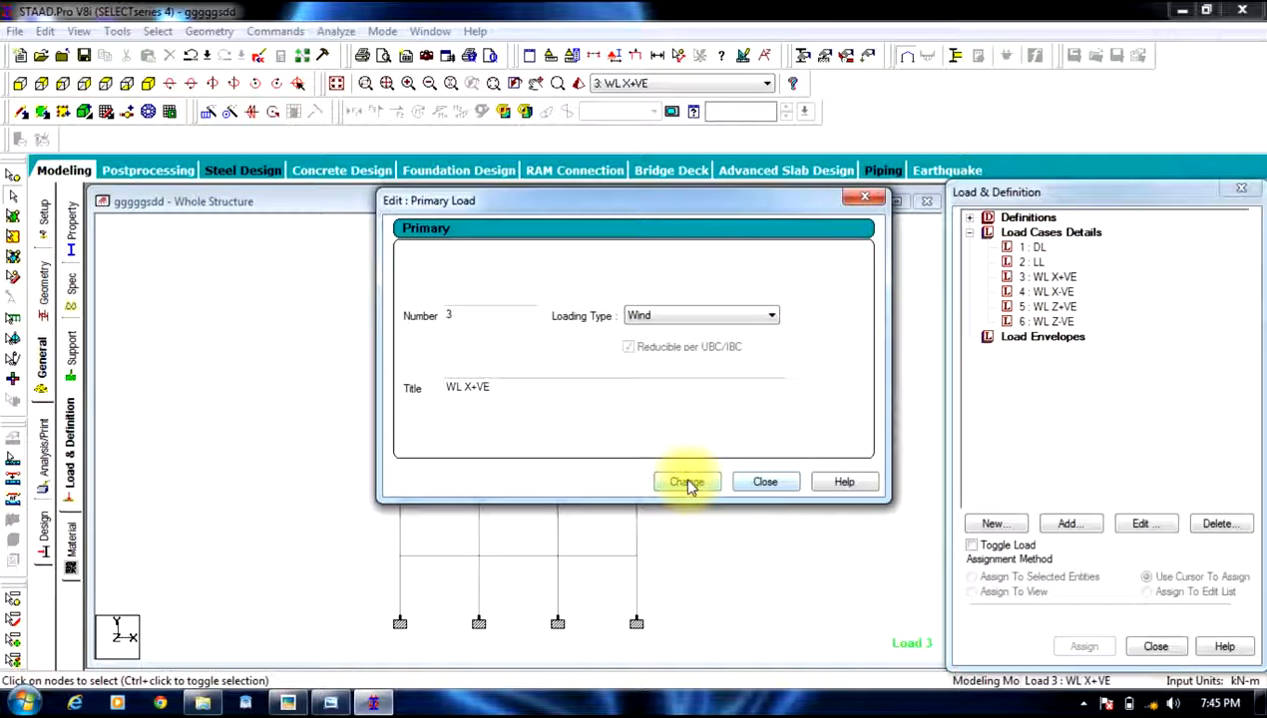
{"action": "left_click", "coordinate": [766, 482]}
Check the loading types of load cases WL Z+VE and WL Z-VE.
{"action": "left_click", "coordinate": [1049, 306]}
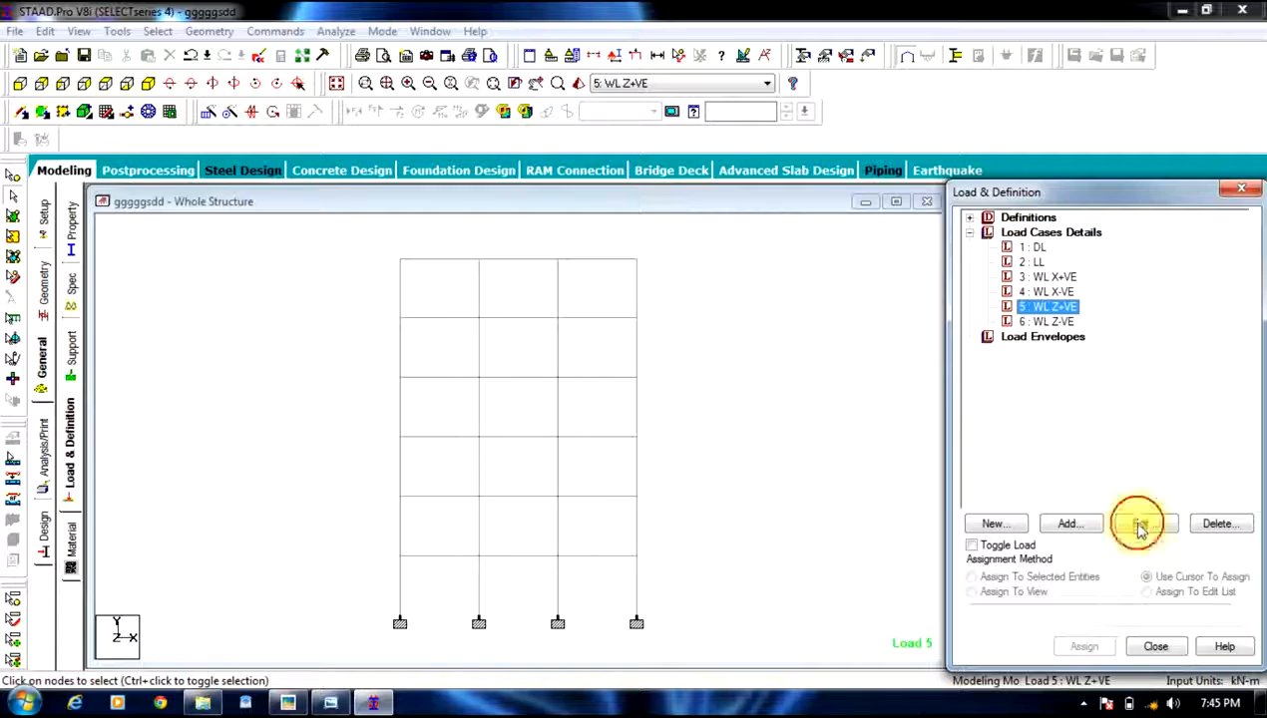
{"action": "left_click", "coordinate": [1140, 526]}
{"action": "left_click", "coordinate": [867, 197]}
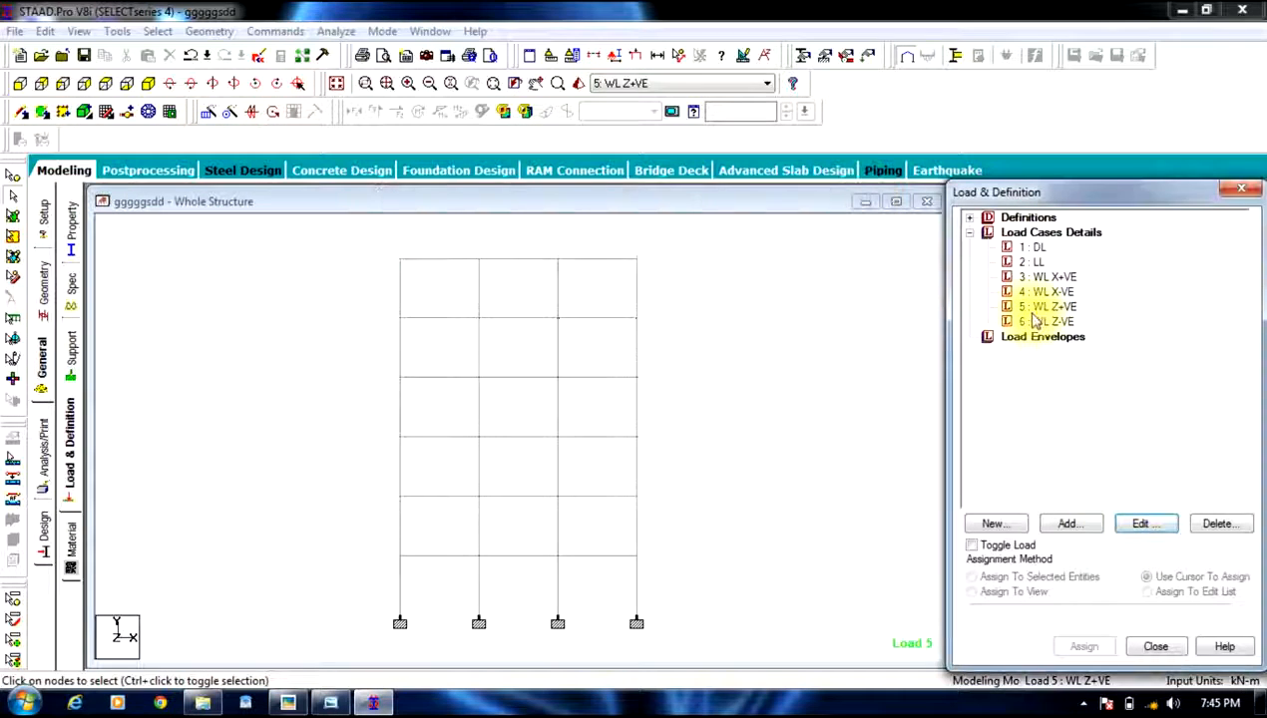
{"action": "left_click", "coordinate": [1039, 321]}
{"action": "left_click", "coordinate": [1141, 524]}
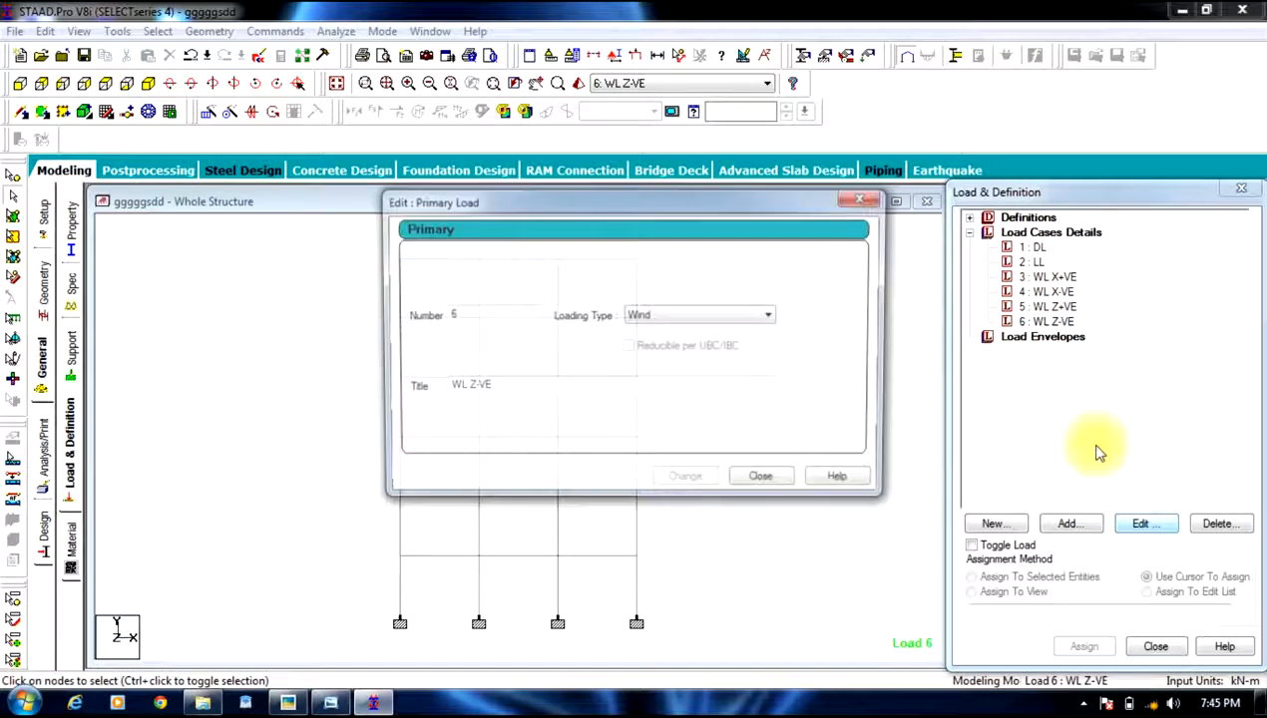
{"action": "left_click", "coordinate": [860, 199]}
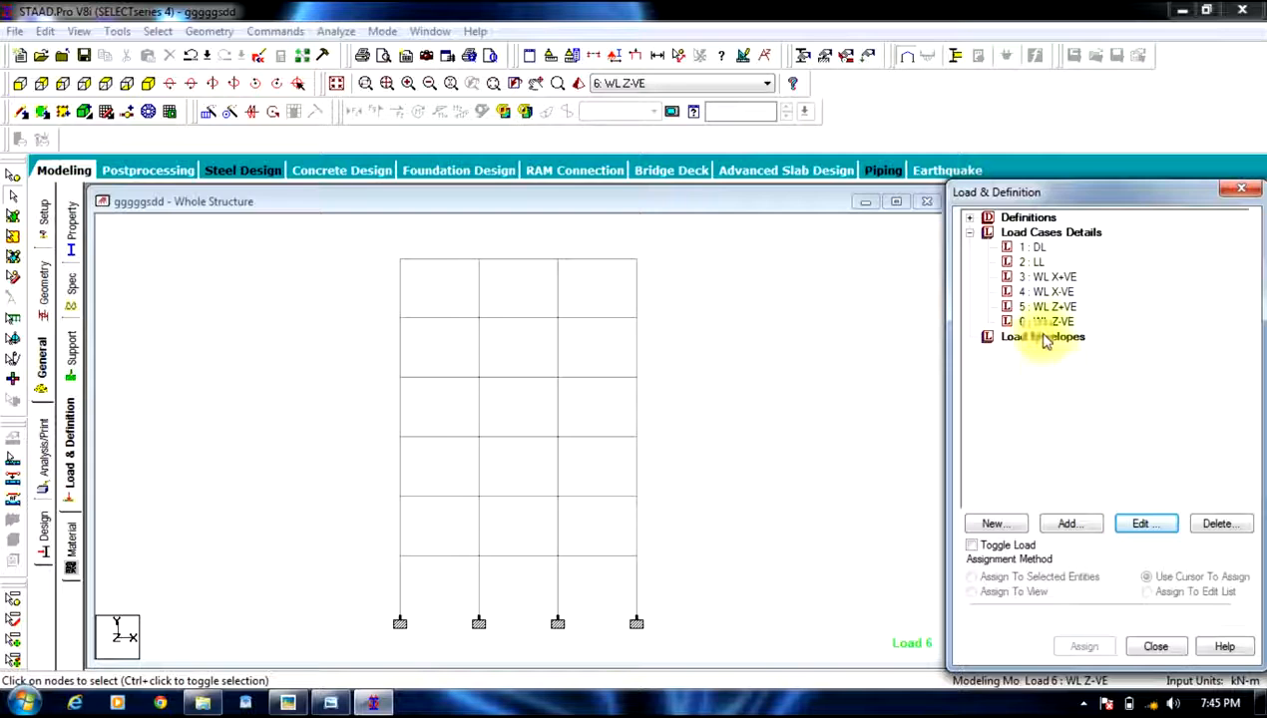
Add a selfweight load in the Y direction with factor -1 to load case 1, DL.
{"action": "left_click", "coordinate": [1033, 248]}
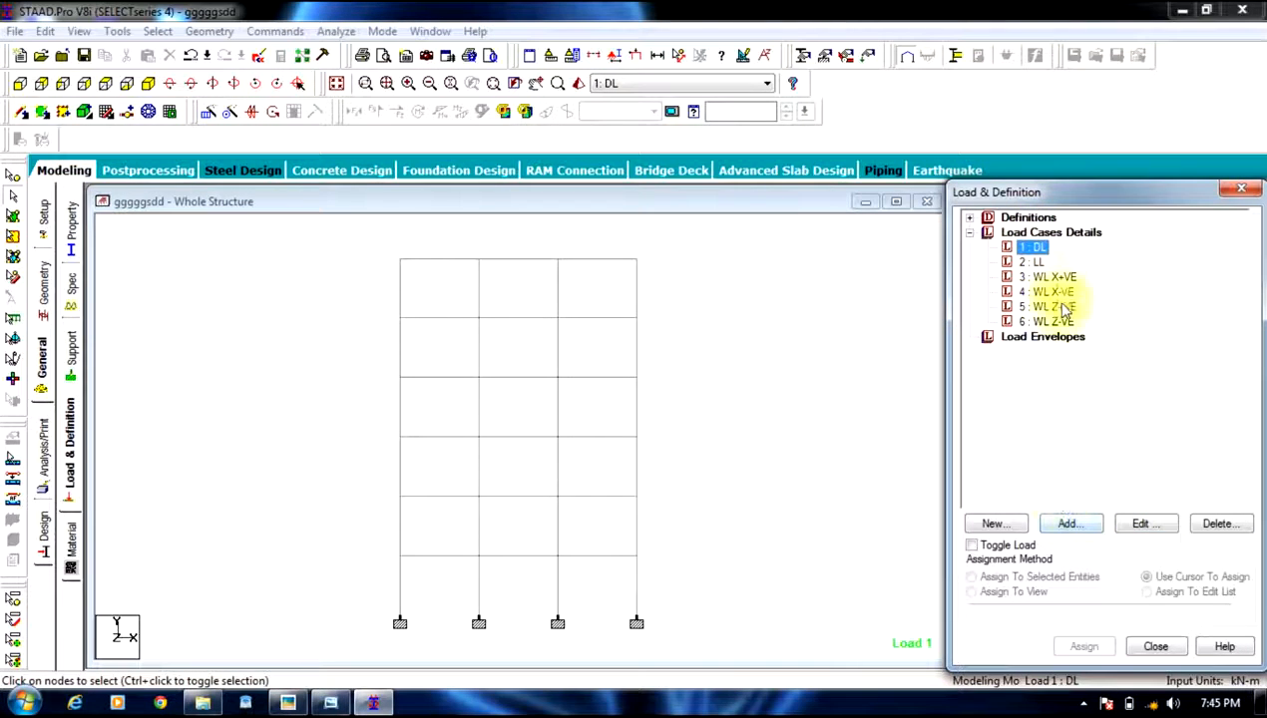
{"action": "left_click", "coordinate": [1090, 530]}
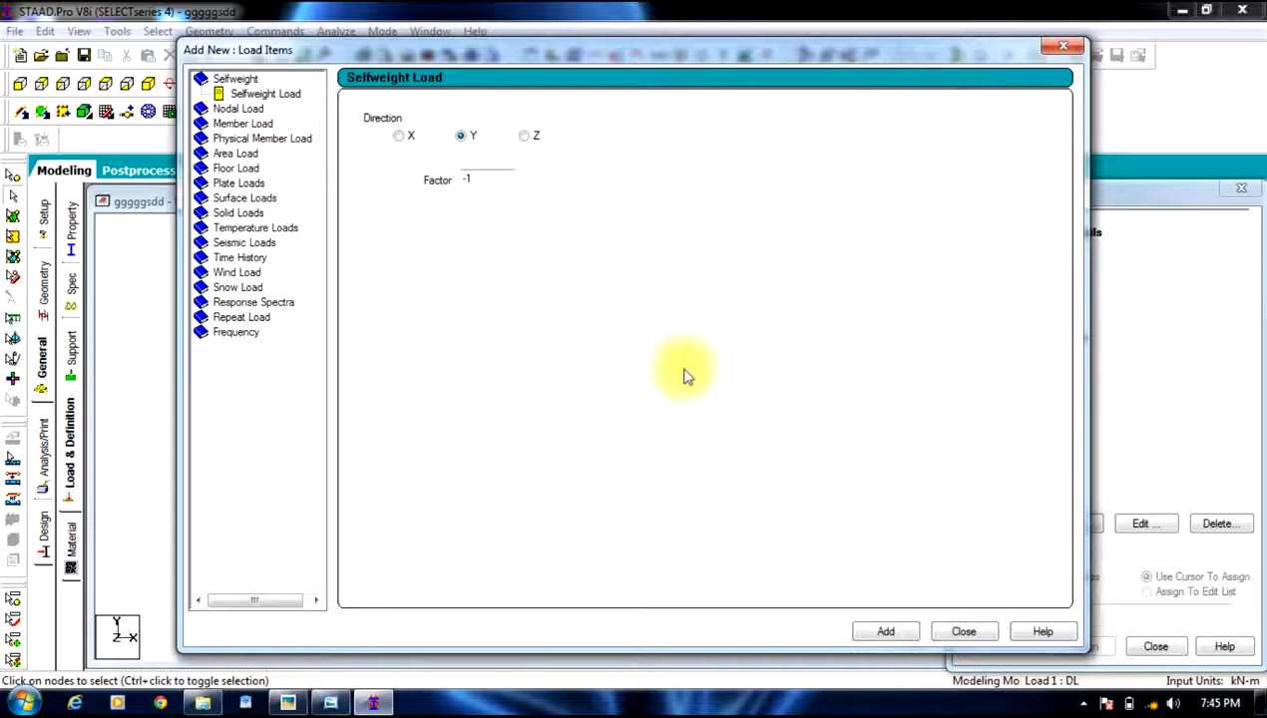
{"action": "left_click", "coordinate": [887, 631]}
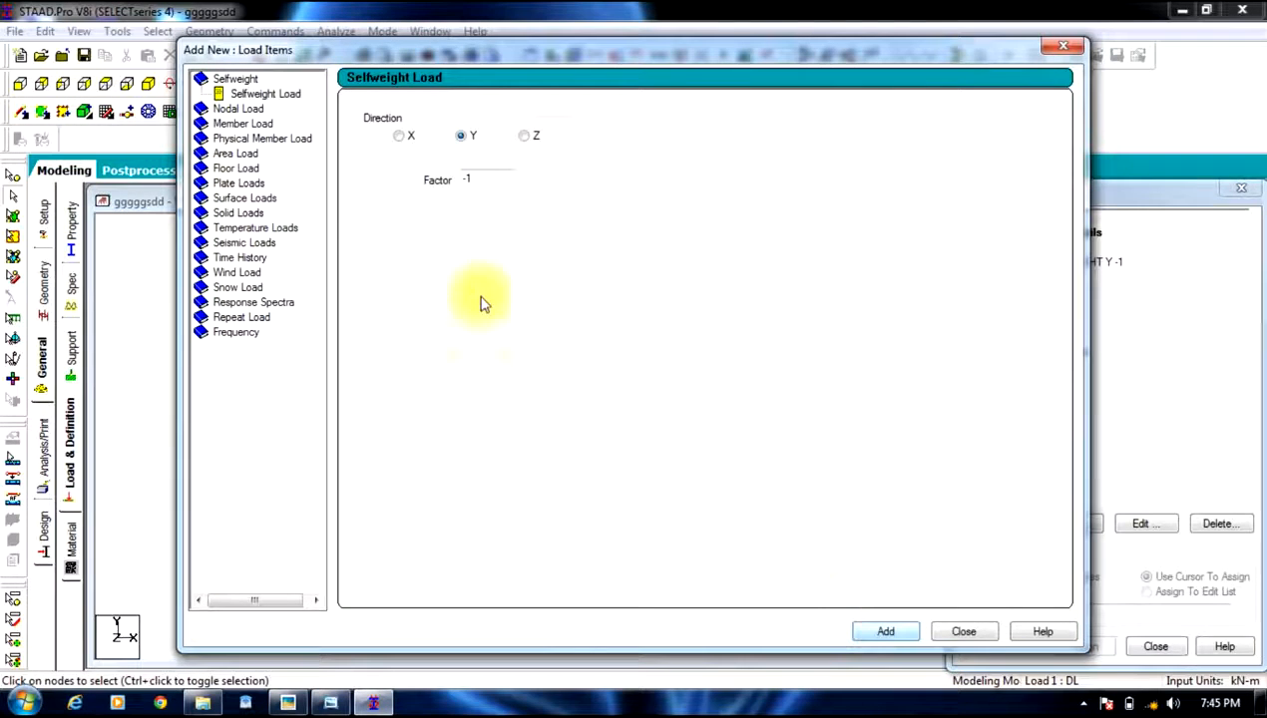
Add a uniform member force of -6 kN/m in the GY direction to the DL load case.
{"action": "left_click", "coordinate": [243, 124]}
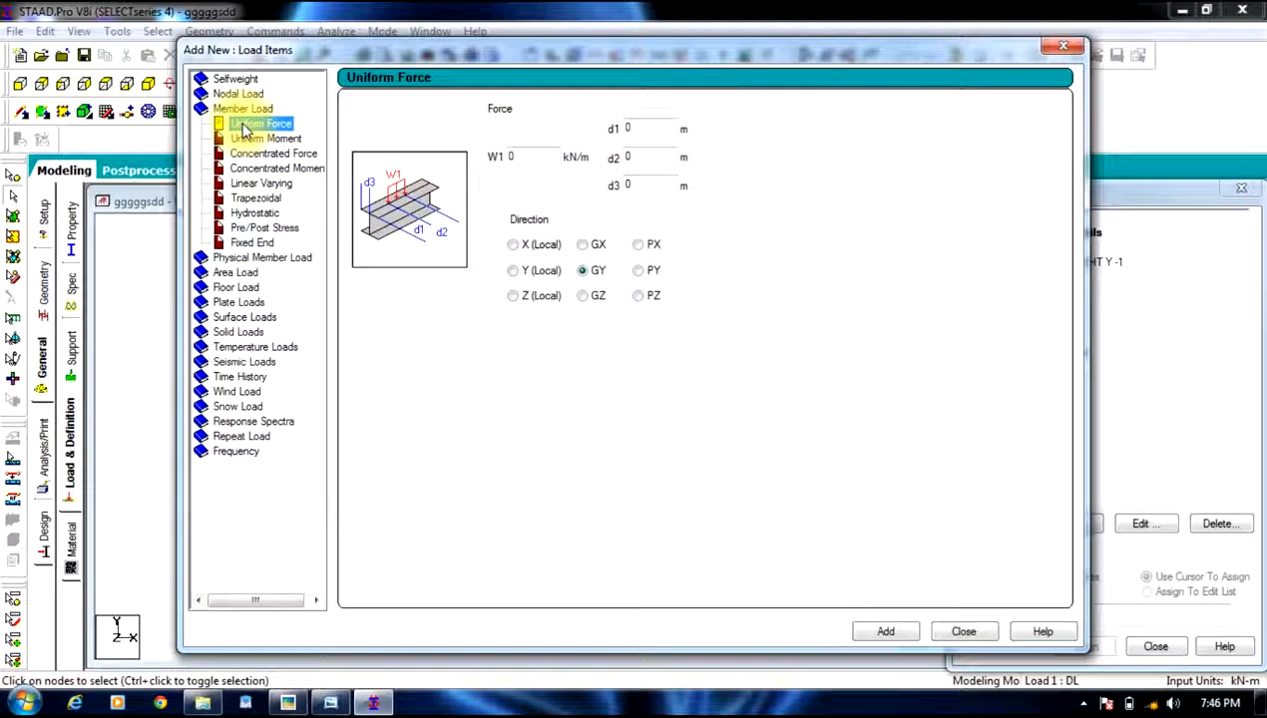
{"action": "double_click", "coordinate": [519, 156]}
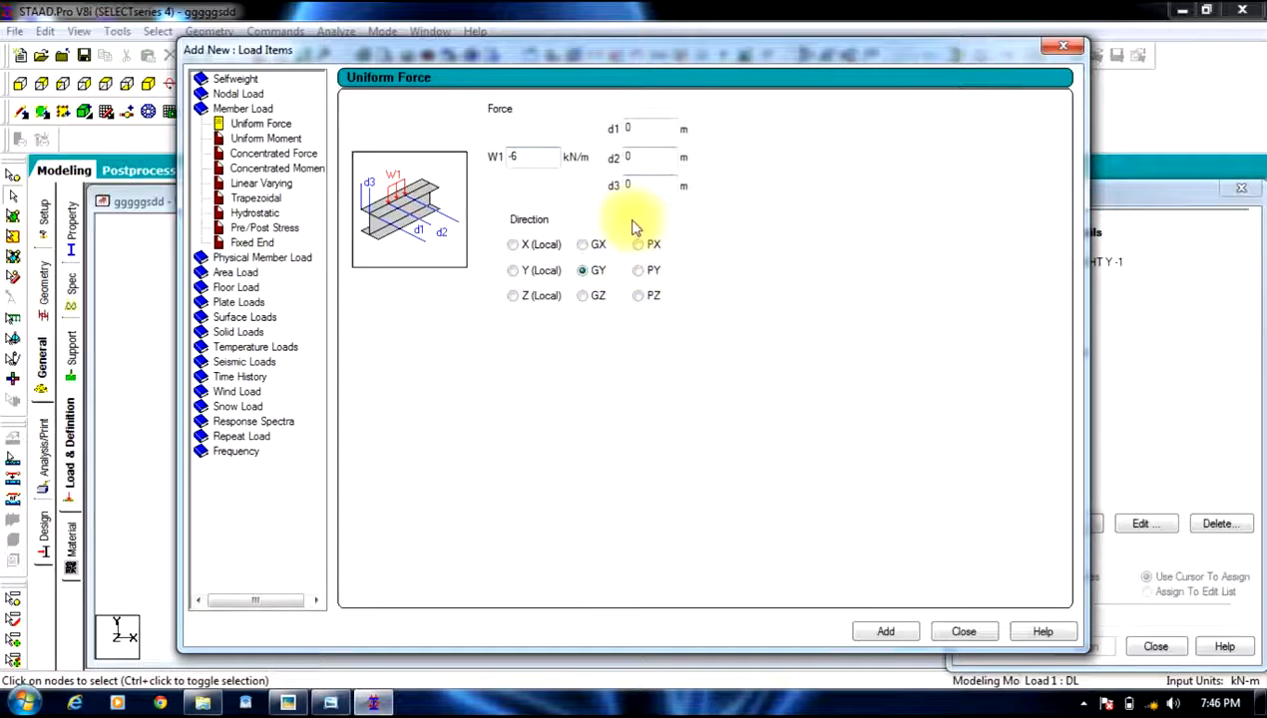
{"action": "left_click", "coordinate": [882, 632]}
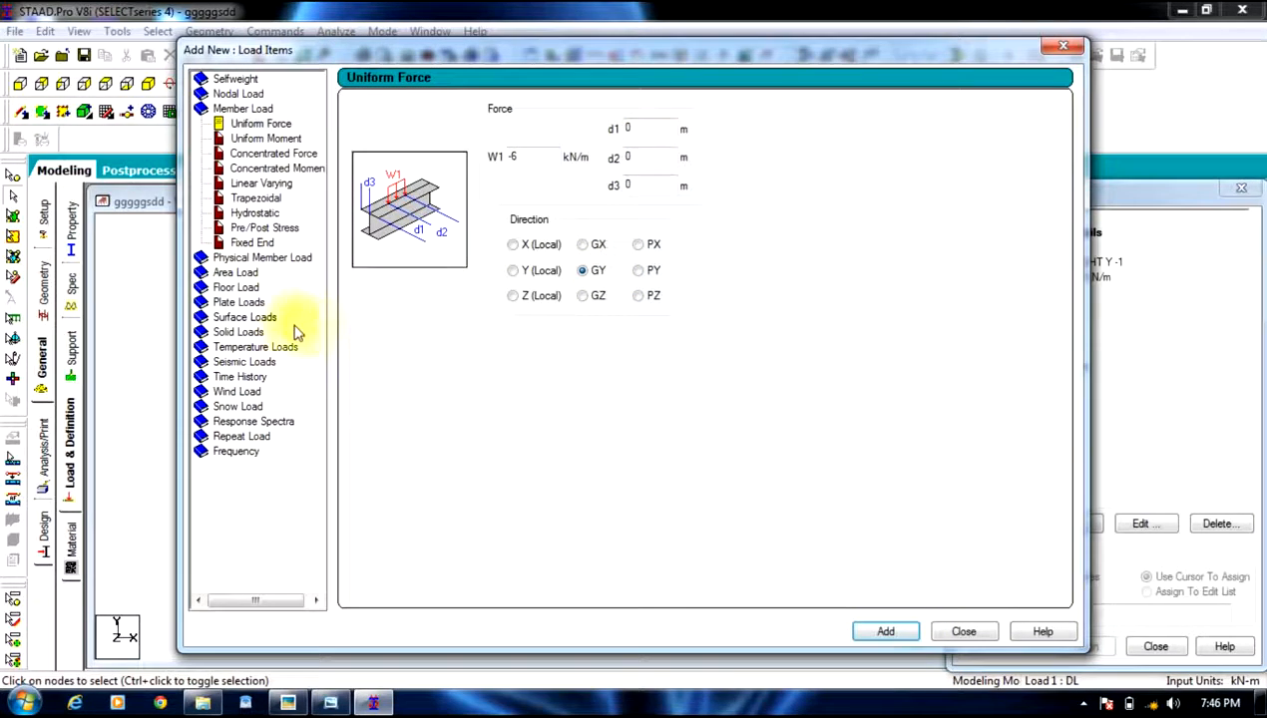
Add a floor load of -4 kN/m2 in Global Y over a Y range of 3 to 18 m to DL, declining the auto save.
{"action": "left_click", "coordinate": [231, 288]}
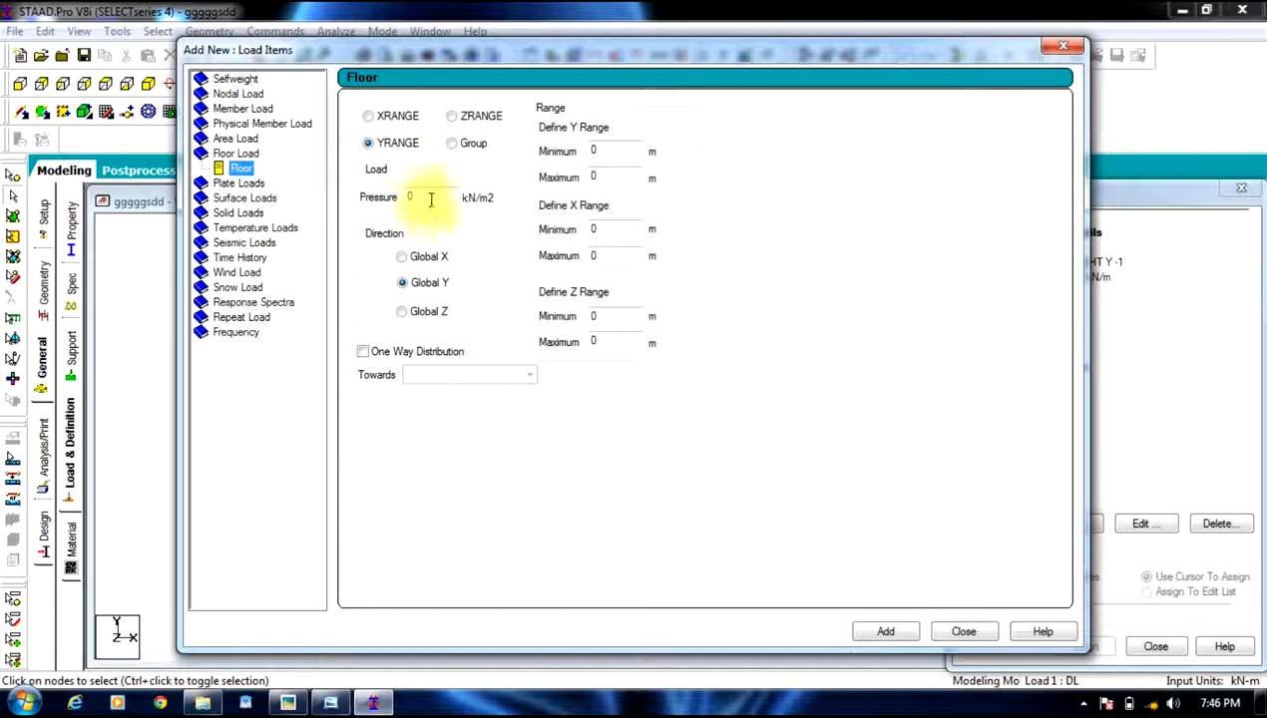
{"action": "type", "text": "-4"}
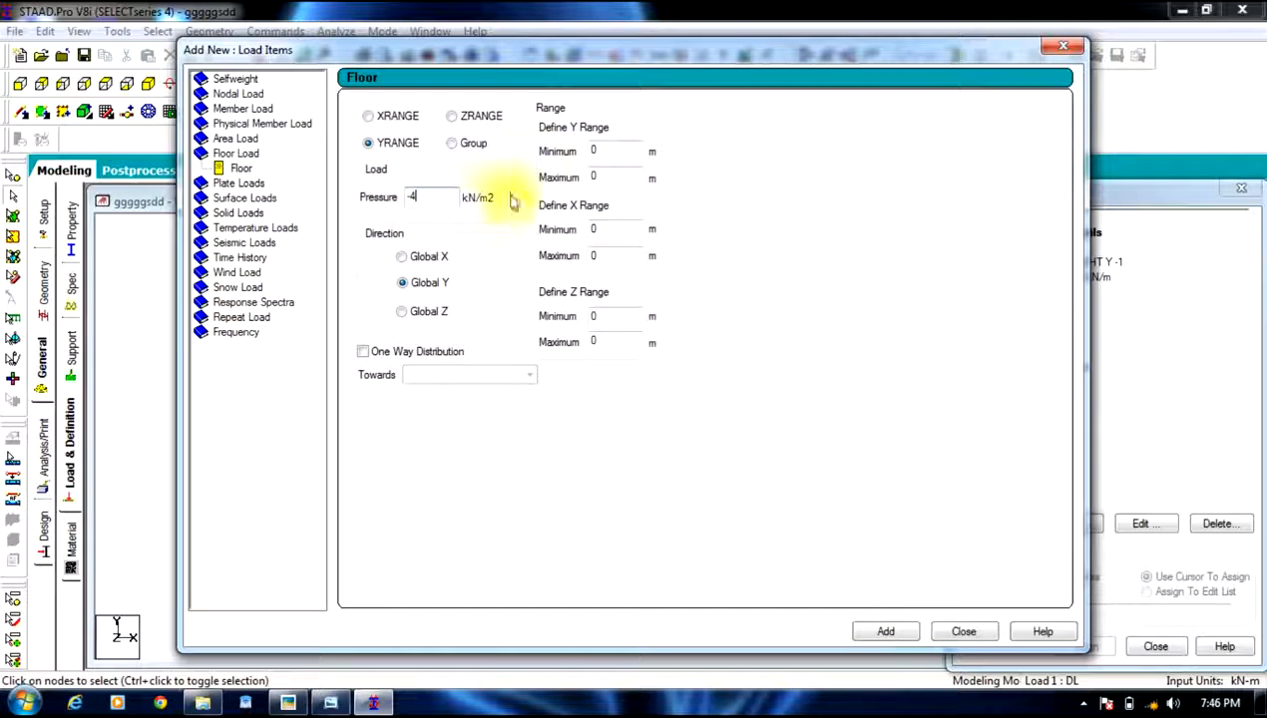
{"action": "left_click", "coordinate": [609, 150]}
{"action": "type", "text": "3"}
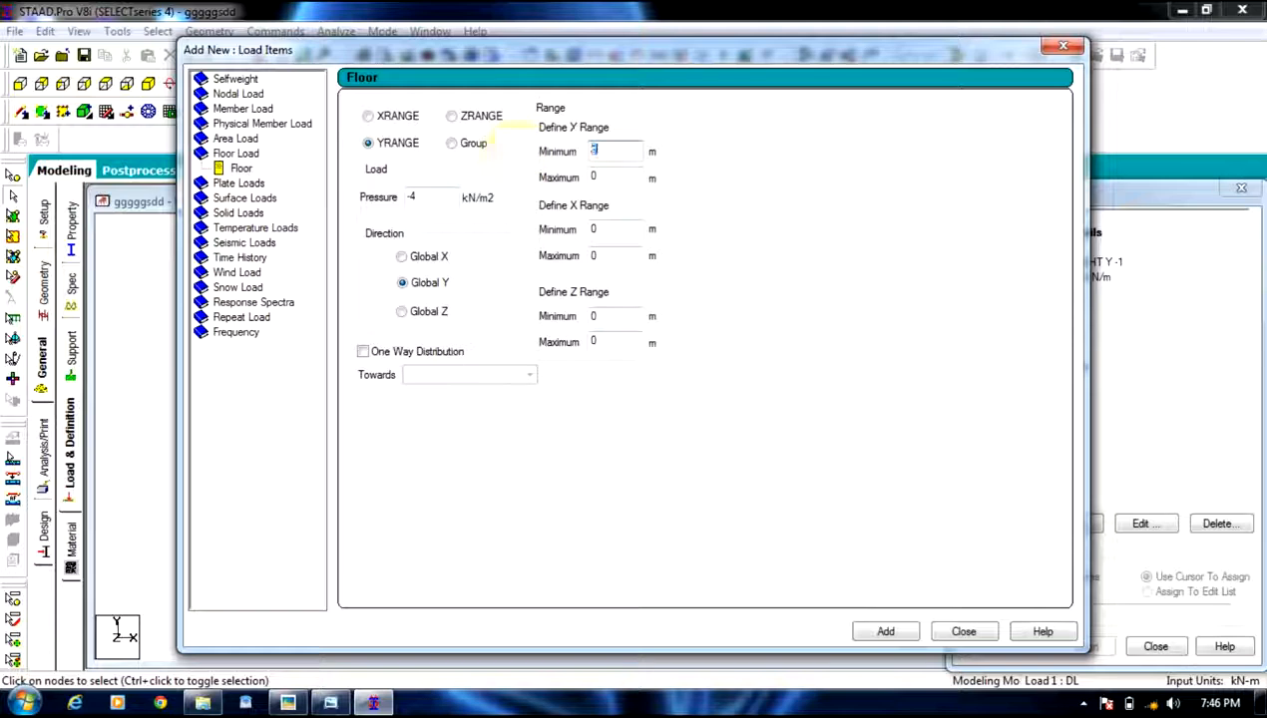
{"action": "left_click_drag", "start_coordinate": [586, 59], "coordinate": [931, 35]}
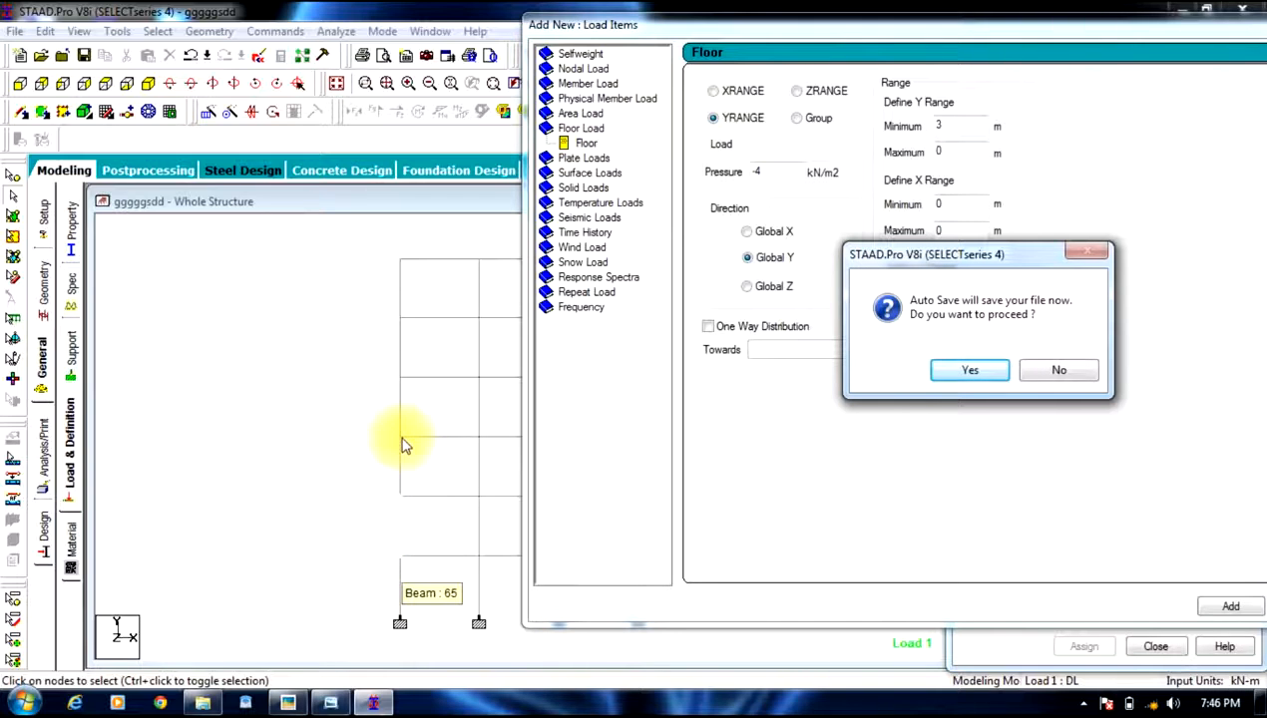
{"action": "left_click", "coordinate": [1049, 367]}
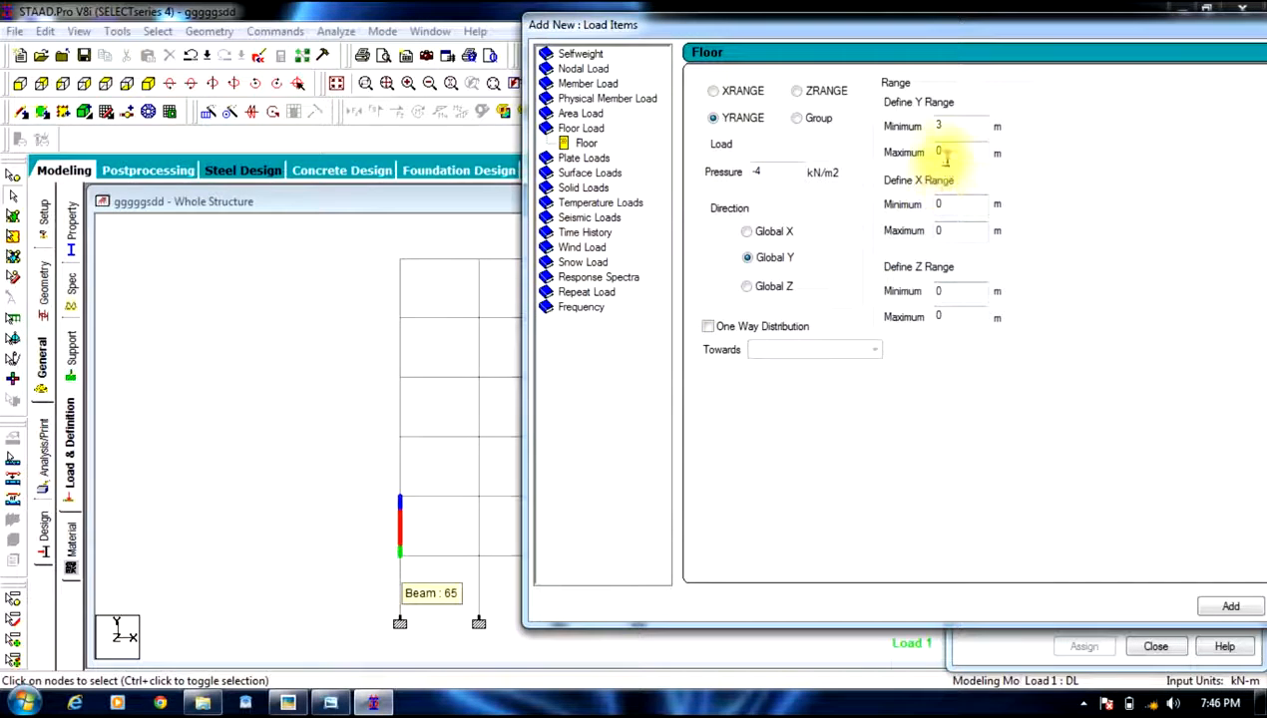
{"action": "type", "text": "18"}
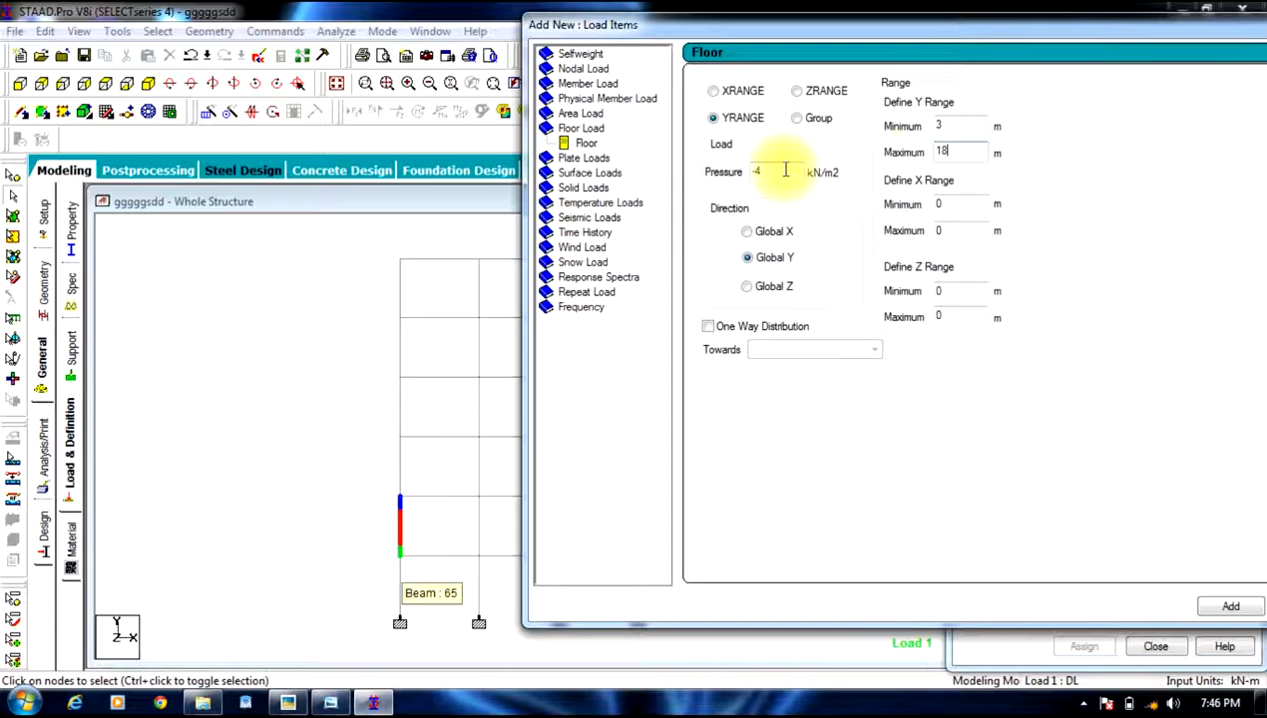
{"action": "left_click_drag", "start_coordinate": [927, 28], "coordinate": [675, 50]}
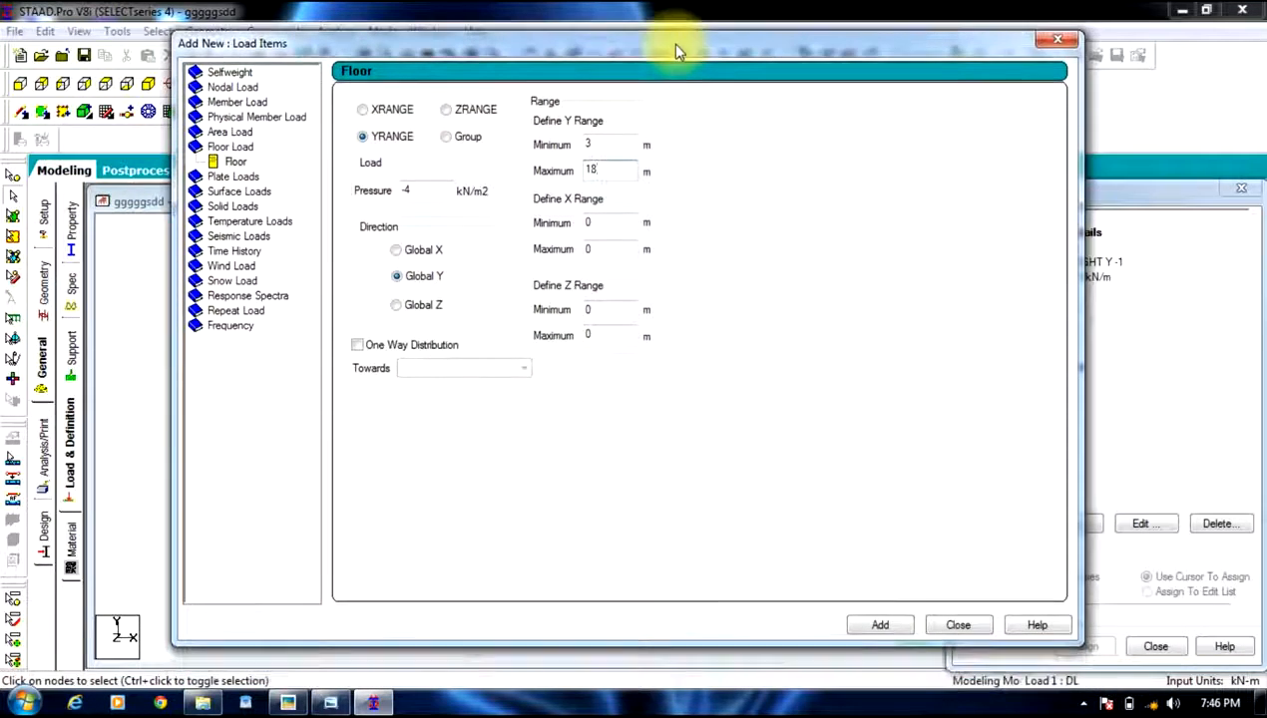
{"action": "left_click", "coordinate": [880, 625]}
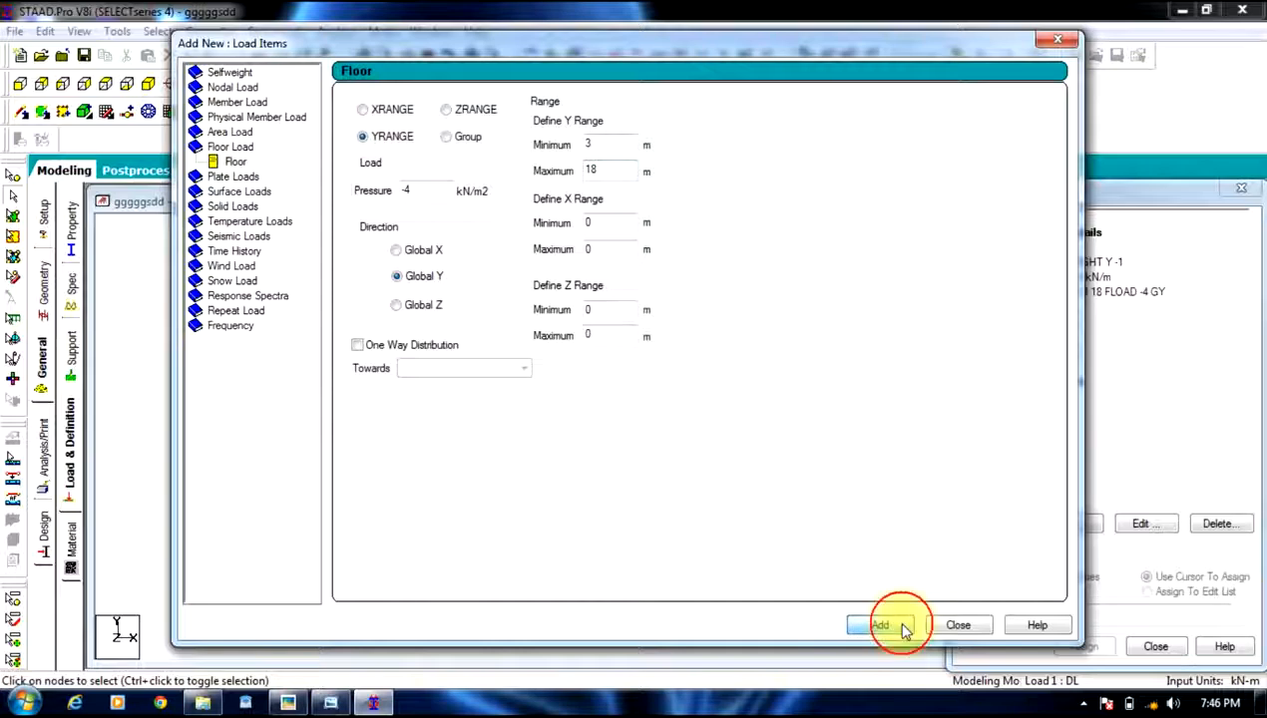
{"action": "left_click", "coordinate": [956, 626]}
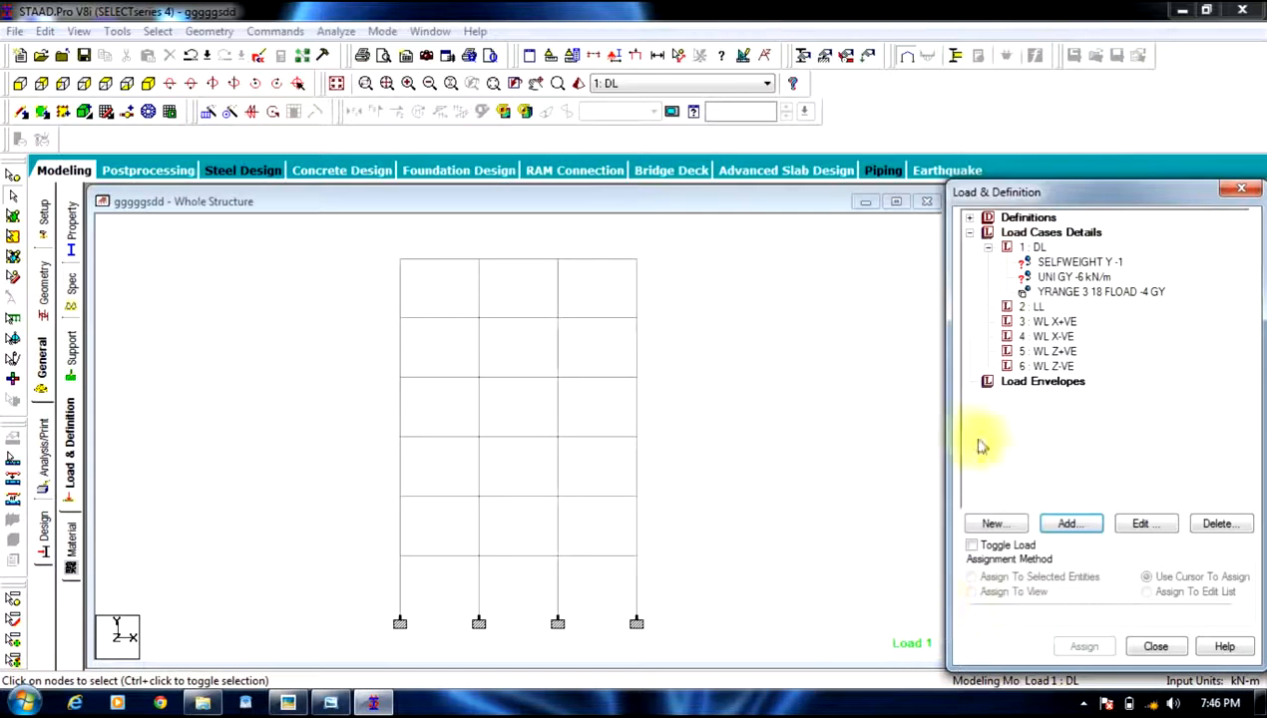
Add a floor load of -2 kN/m2 in Global Y over a Y range of 3 to 18 m to load case 2, LL.
{"action": "left_click", "coordinate": [1038, 309]}
{"action": "left_click", "coordinate": [1073, 527]}
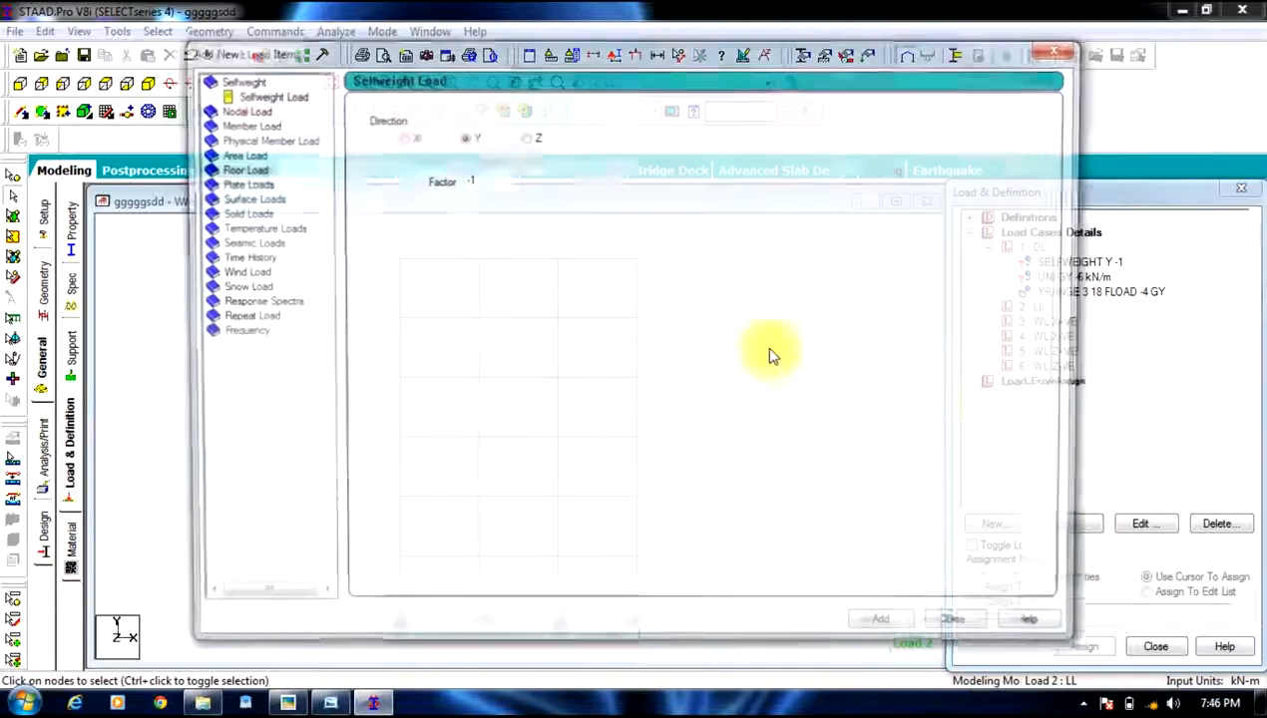
{"action": "left_click", "coordinate": [235, 168]}
{"action": "left_click_drag", "start_coordinate": [436, 197], "coordinate": [377, 207]}
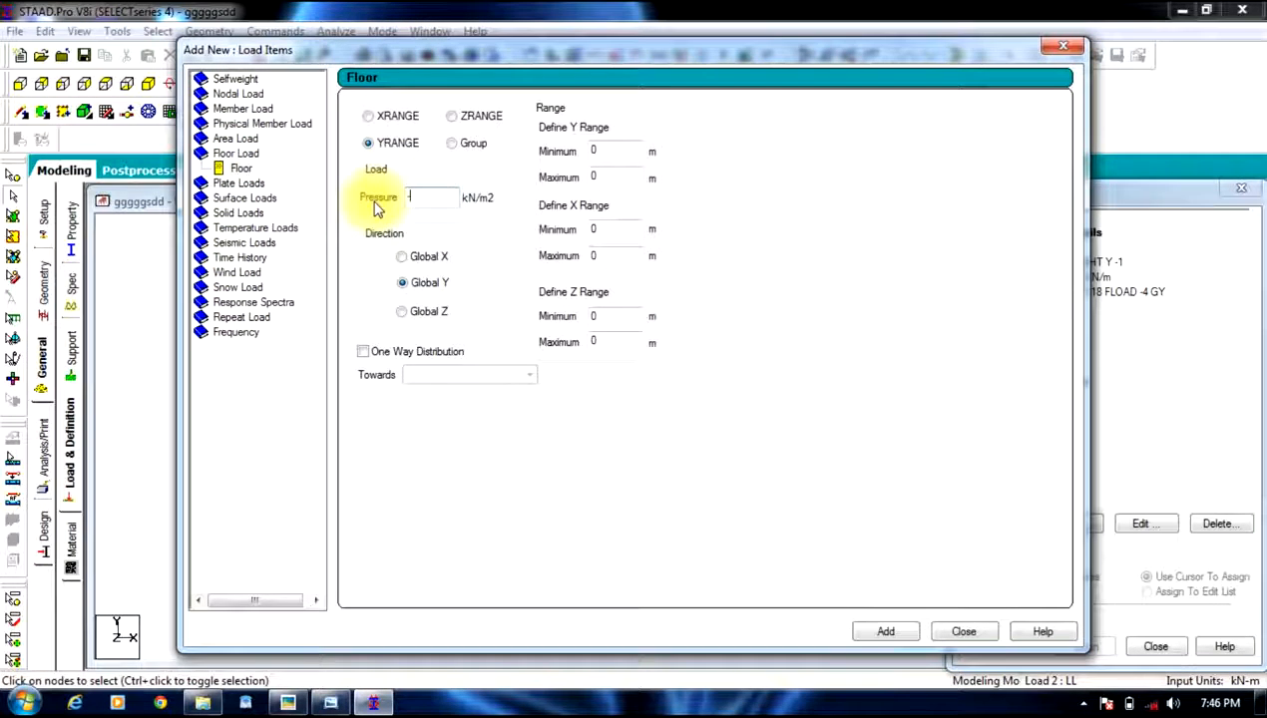
{"action": "type", "text": "-2"}
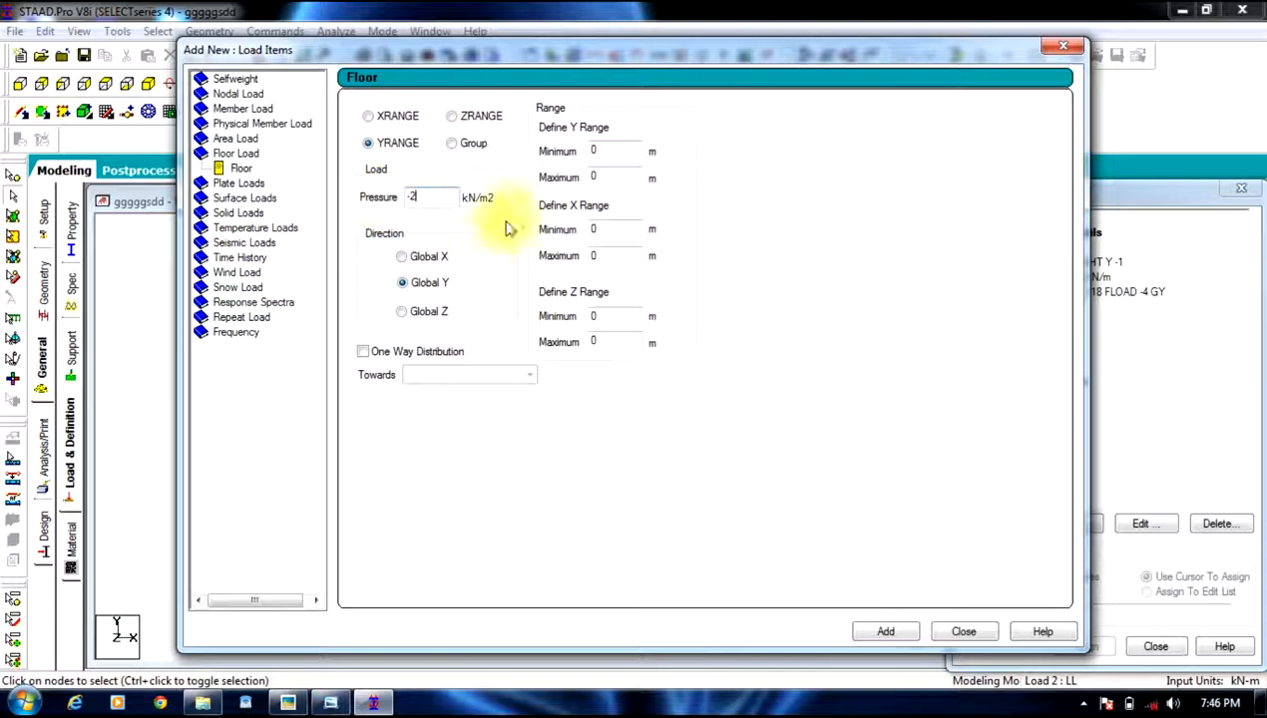
{"action": "left_click_drag", "start_coordinate": [617, 151], "coordinate": [555, 155]}
{"action": "type", "text": "3"}
{"action": "left_click", "coordinate": [613, 176]}
{"action": "type", "text": "18"}
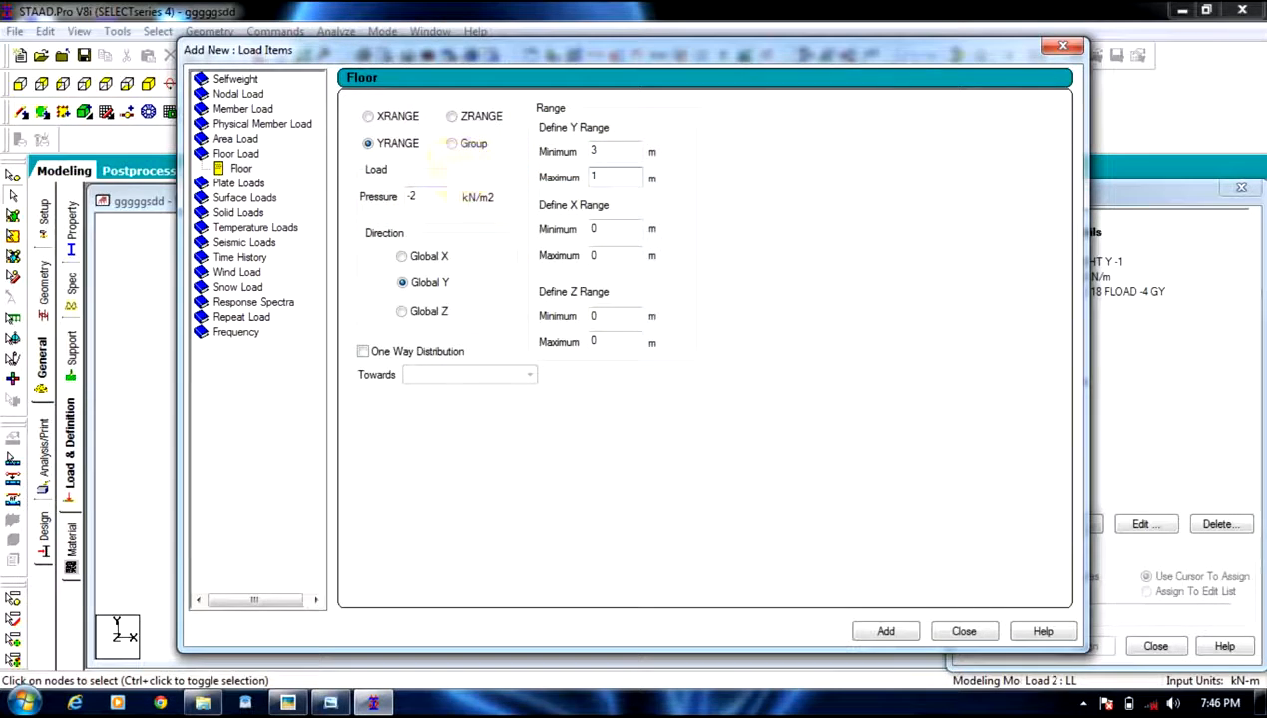
{"action": "left_click", "coordinate": [888, 633]}
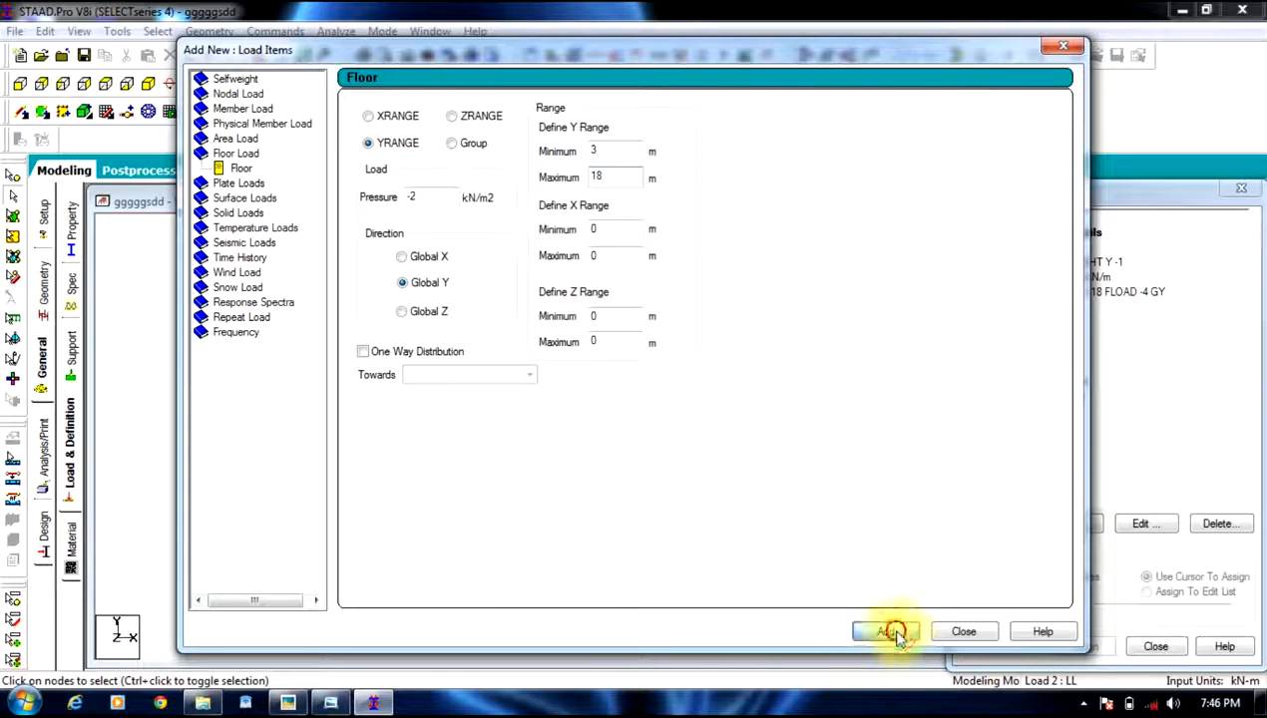
{"action": "left_click", "coordinate": [947, 633]}
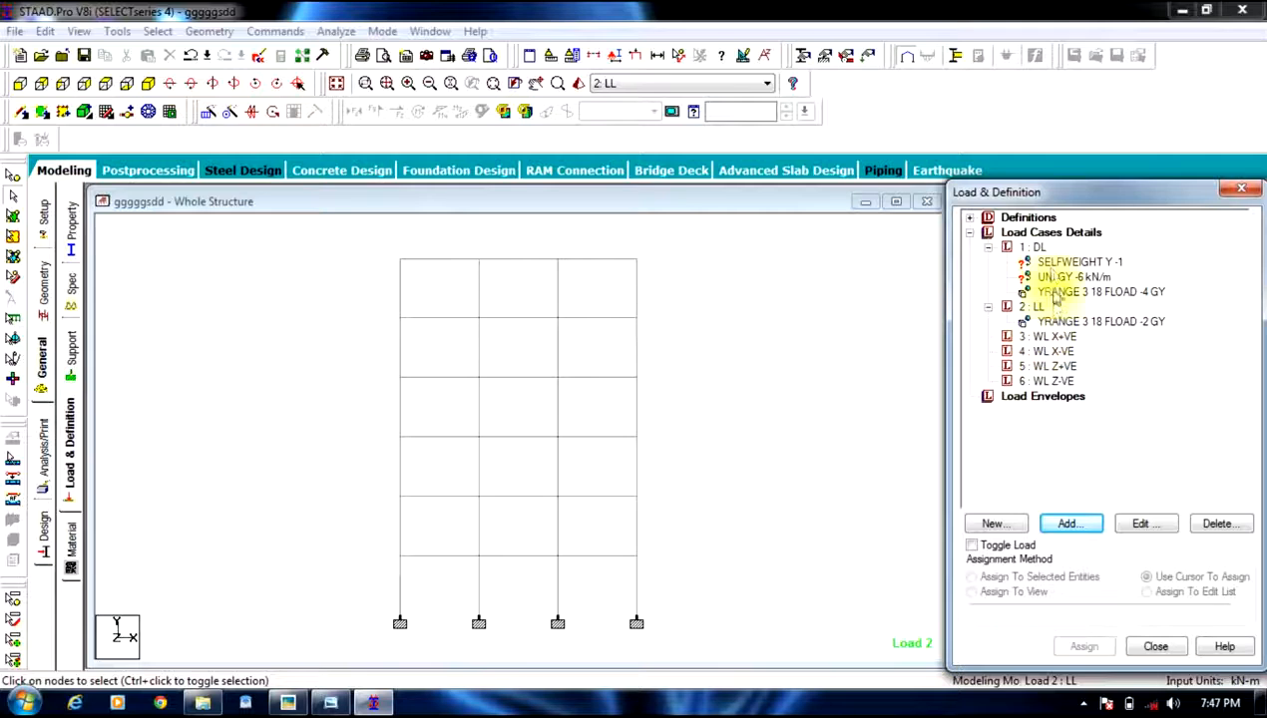
Assign the DL selfweight load to all members of the structure.
{"action": "left_click", "coordinate": [1055, 261]}
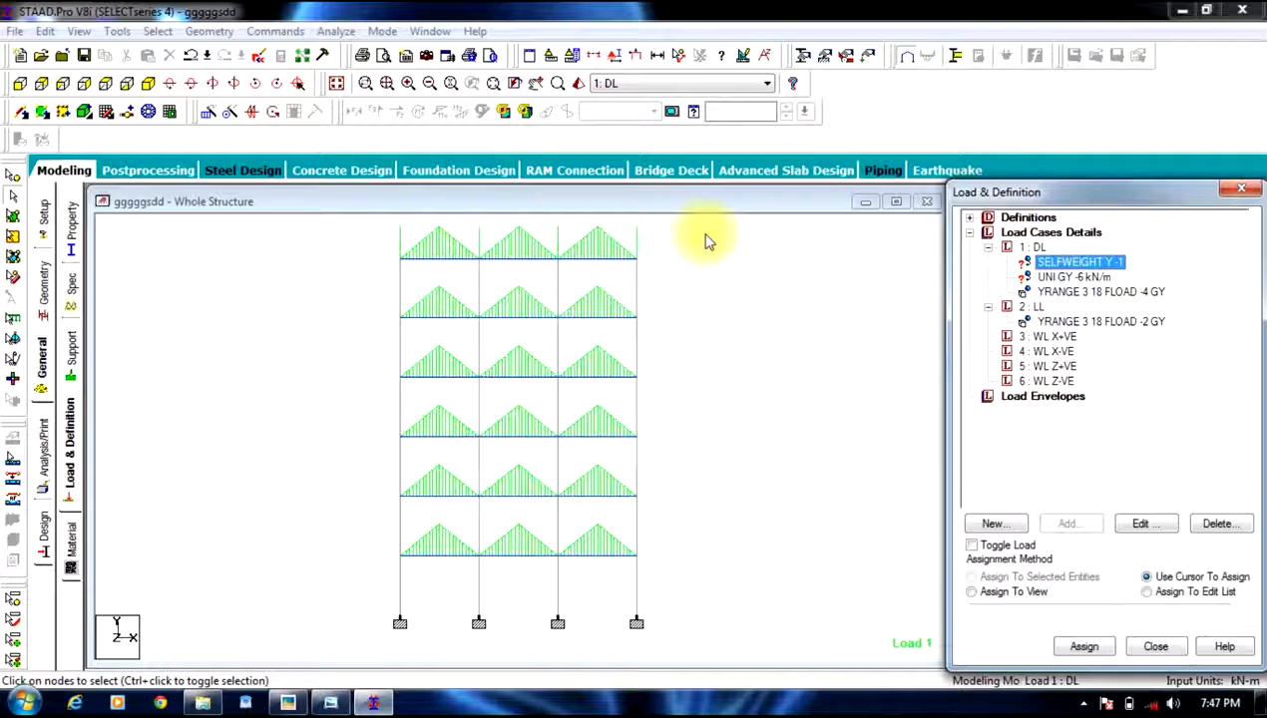
{"action": "left_click_drag", "start_coordinate": [707, 231], "coordinate": [338, 659]}
{"action": "left_click", "coordinate": [1002, 577]}
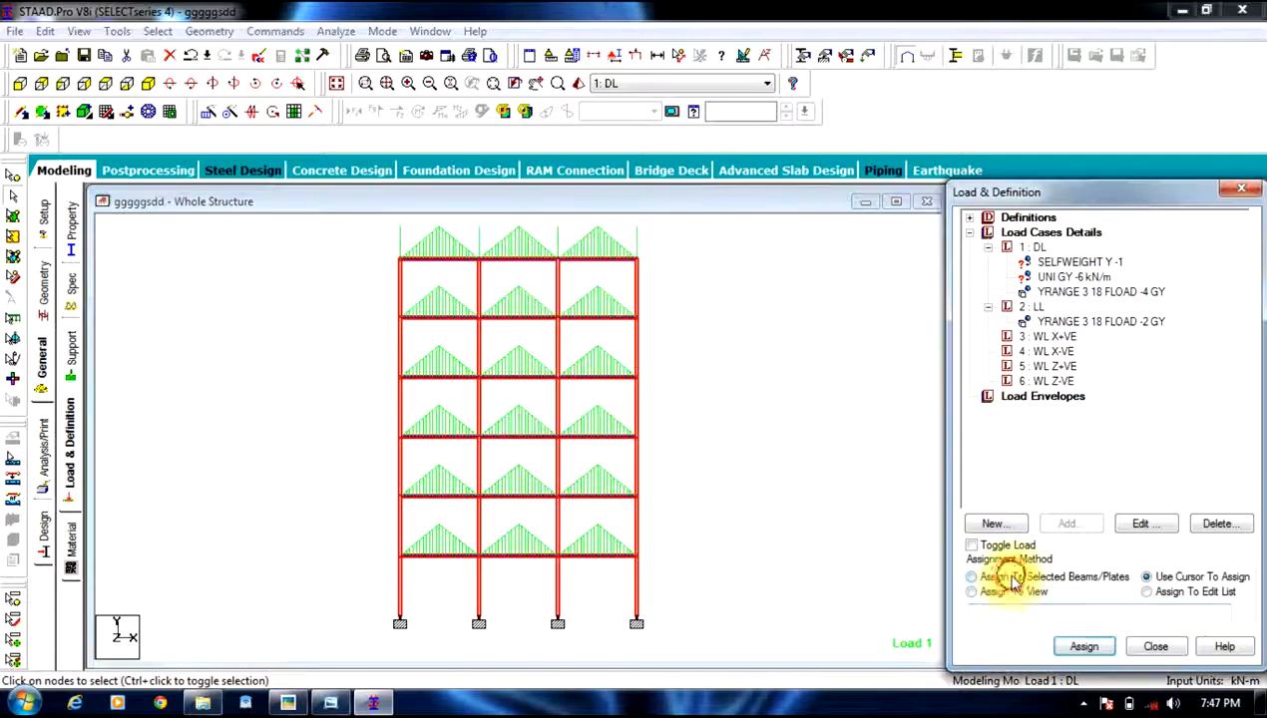
{"action": "left_click", "coordinate": [1085, 647]}
{"action": "left_click", "coordinate": [1138, 475]}
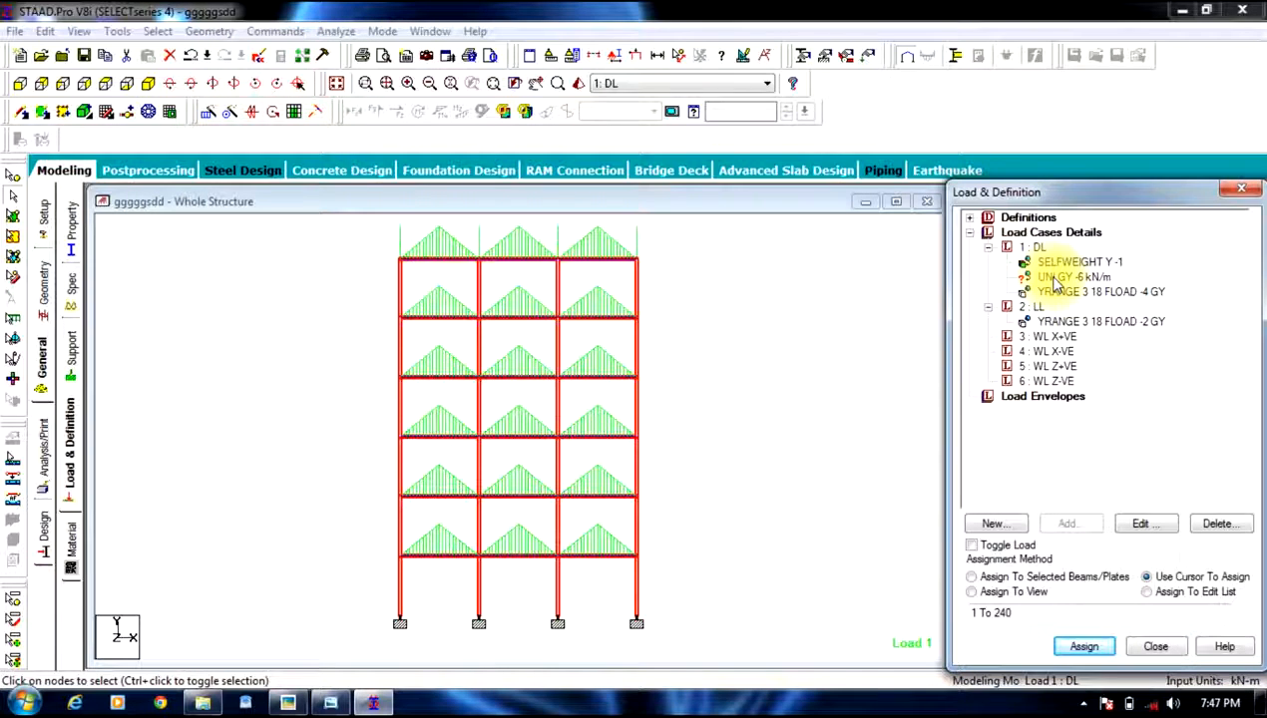
In an isometric view, assign the -6 kN/m uniform load to all beams parallel to the X and Z axes.
{"action": "left_click", "coordinate": [148, 84]}
{"action": "left_click", "coordinate": [688, 290]}
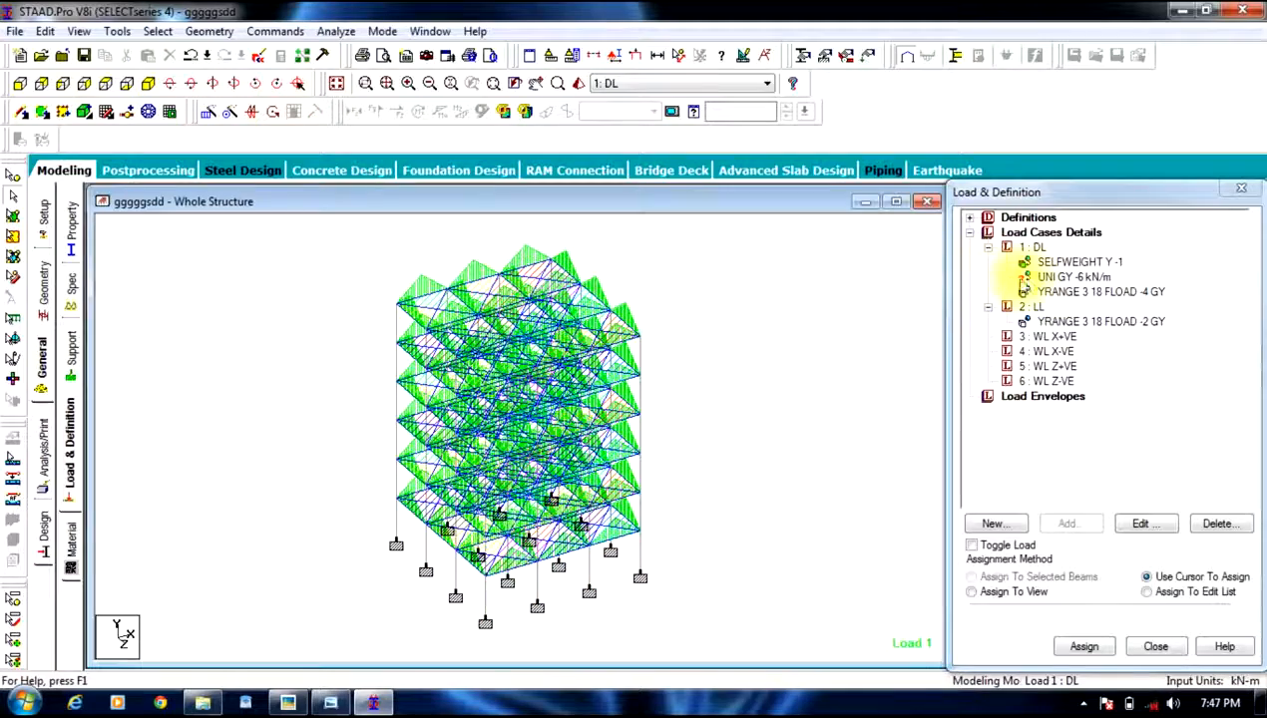
{"action": "left_click", "coordinate": [1054, 279]}
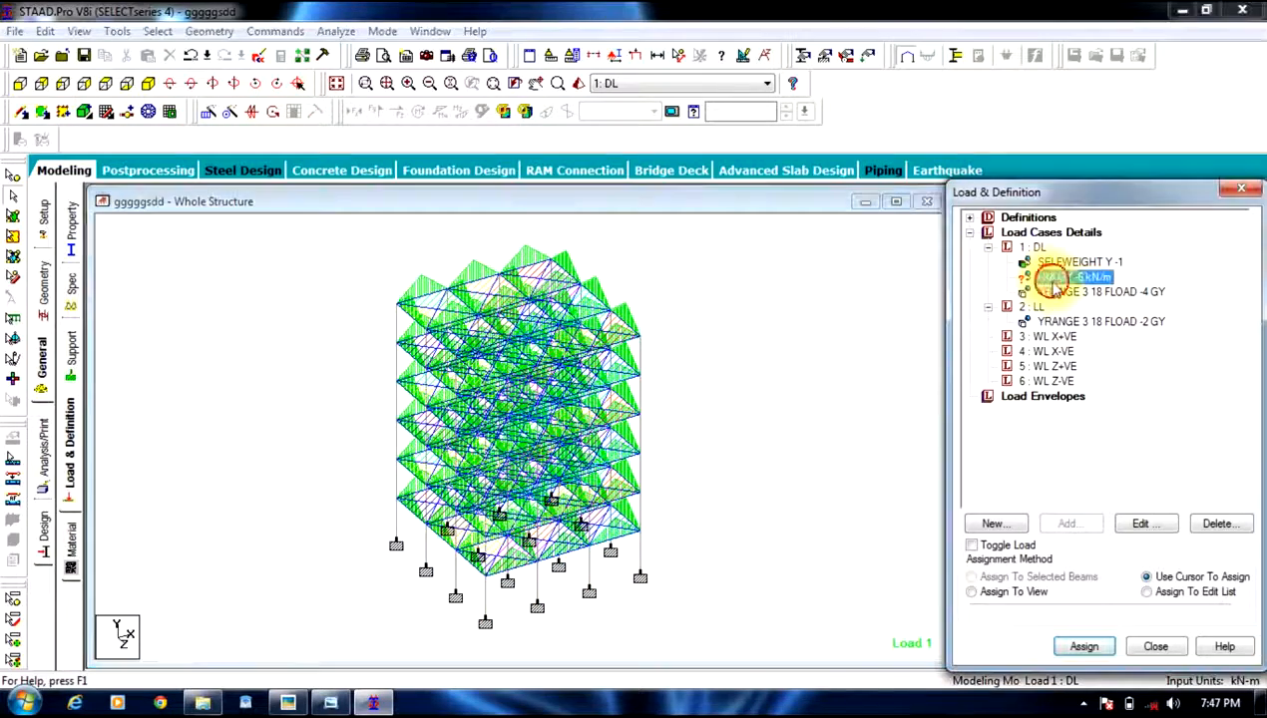
{"action": "left_click", "coordinate": [209, 30]}
{"action": "mouse_move", "coordinate": [160, 30]}
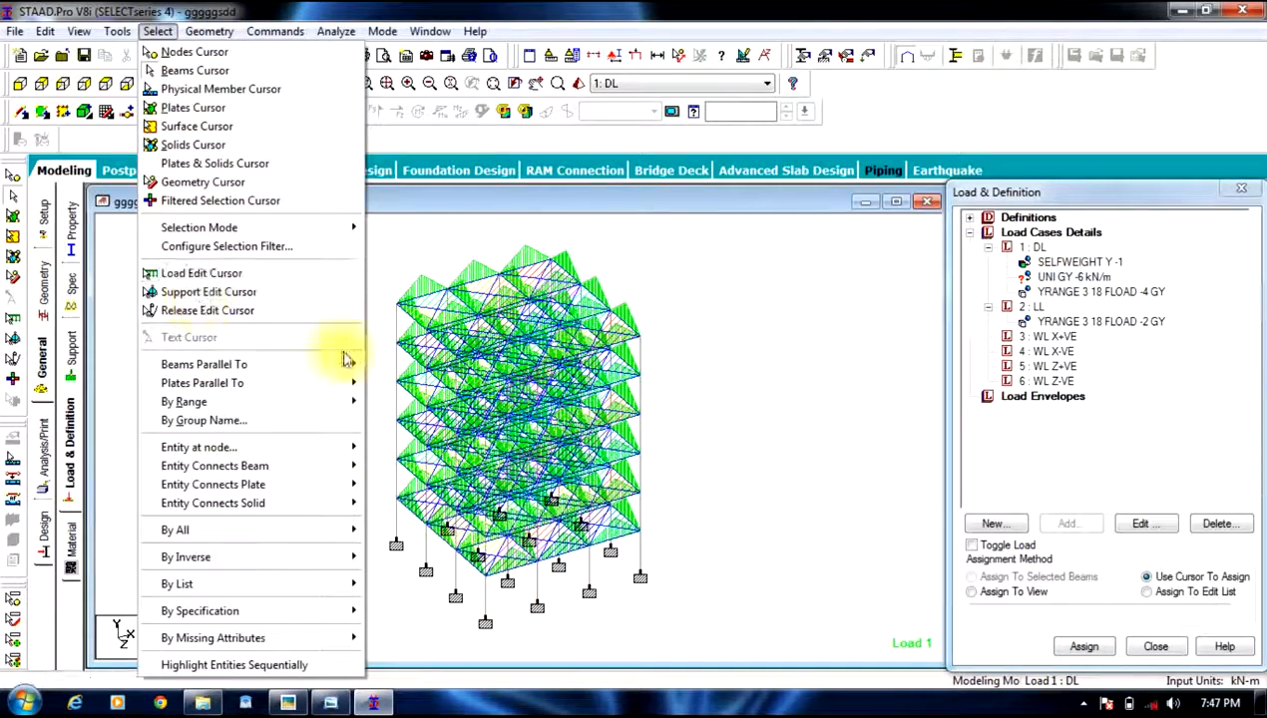
{"action": "left_click", "coordinate": [379, 376]}
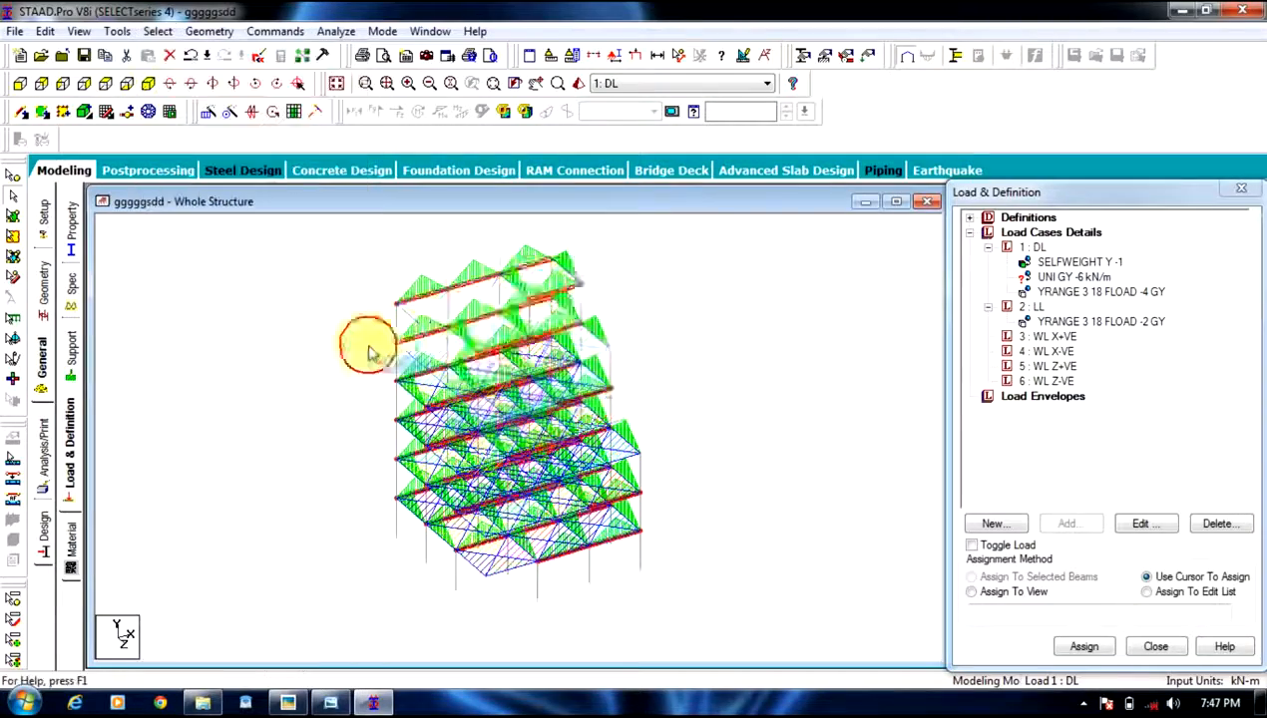
{"action": "left_click", "coordinate": [159, 31]}
{"action": "mouse_move", "coordinate": [320, 365]}
{"action": "left_click", "coordinate": [390, 397]}
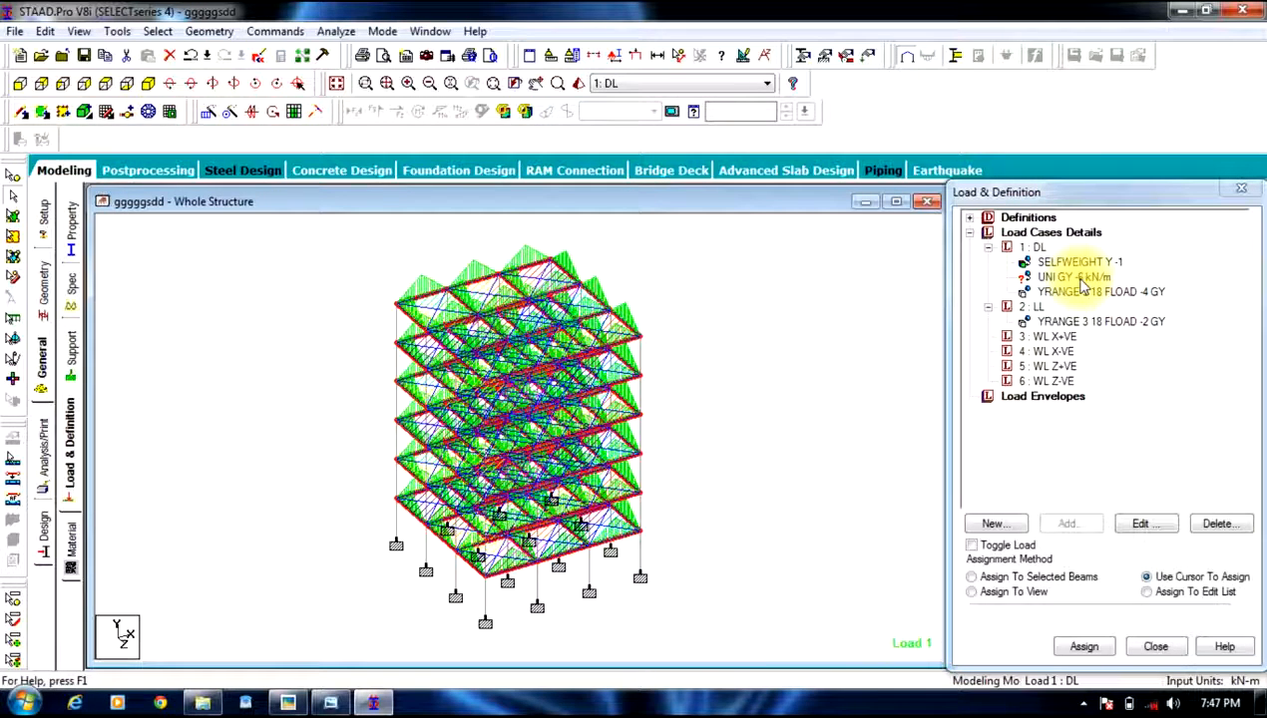
{"action": "left_click", "coordinate": [1077, 579]}
{"action": "left_click", "coordinate": [1074, 647]}
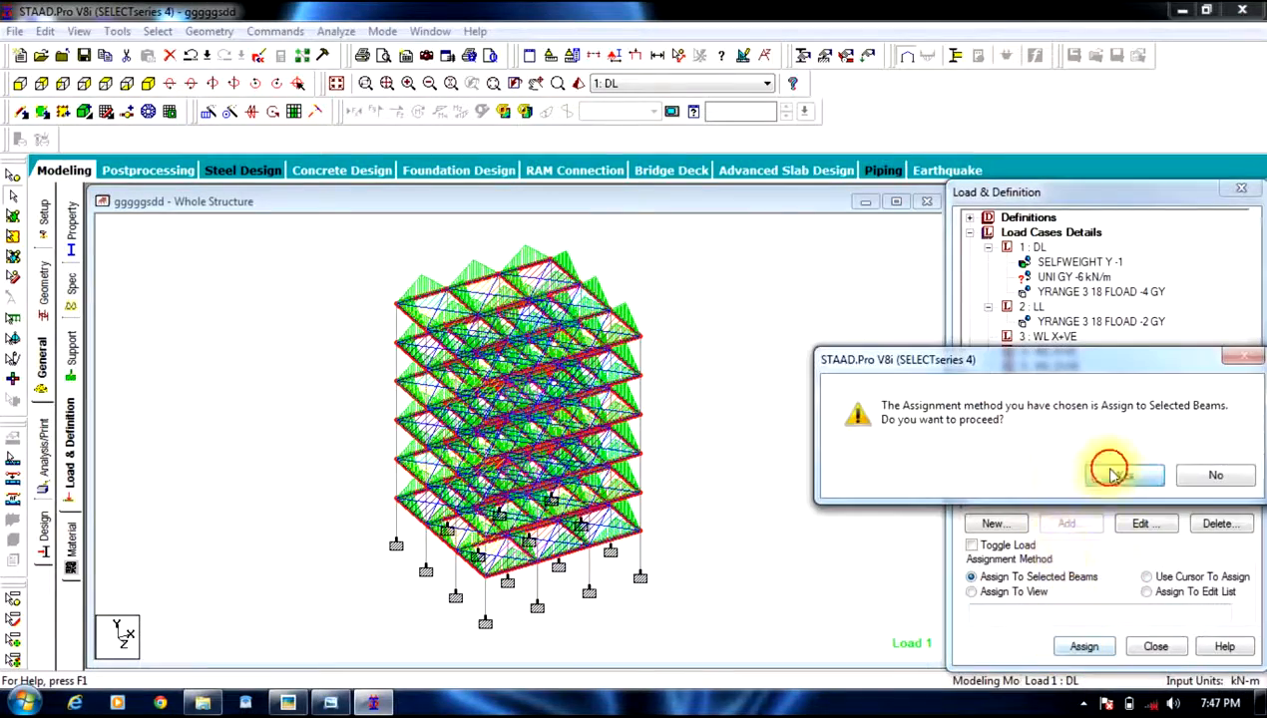
{"action": "left_click", "coordinate": [1108, 472]}
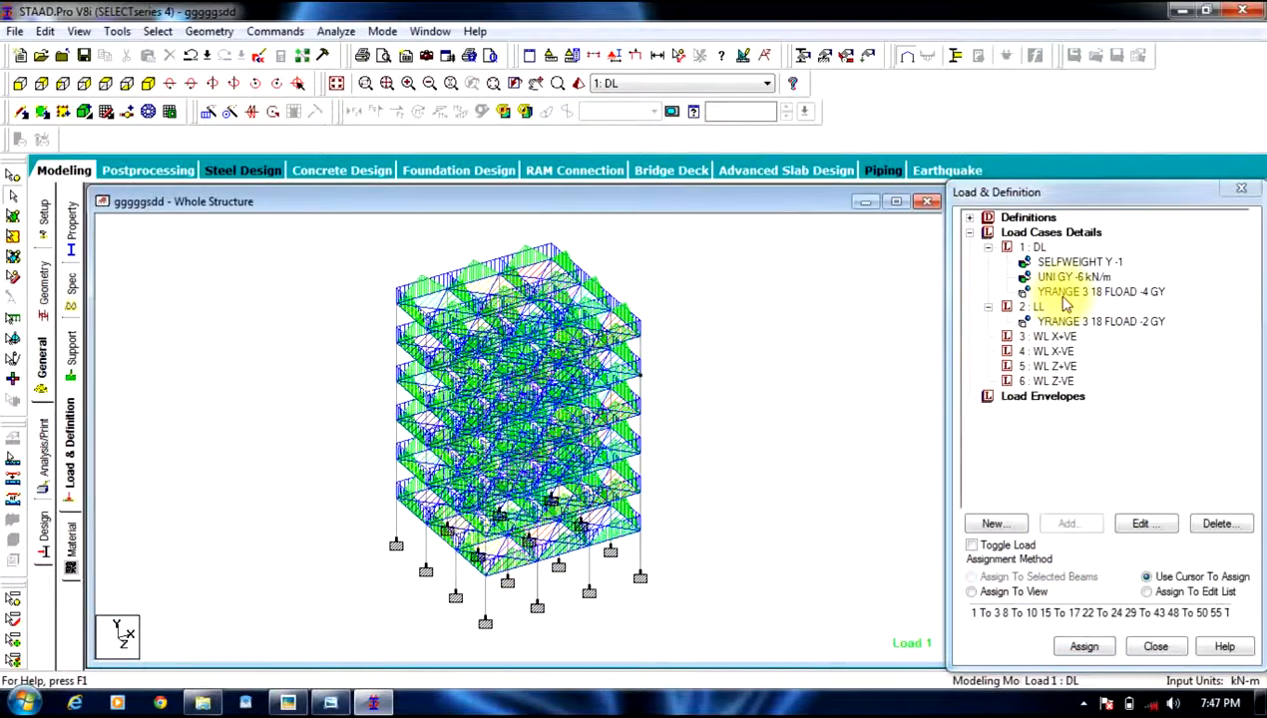
Display the DL and LL floor loads on the structure, and collapse both load cases in the load tree.
{"action": "left_click", "coordinate": [1067, 292]}
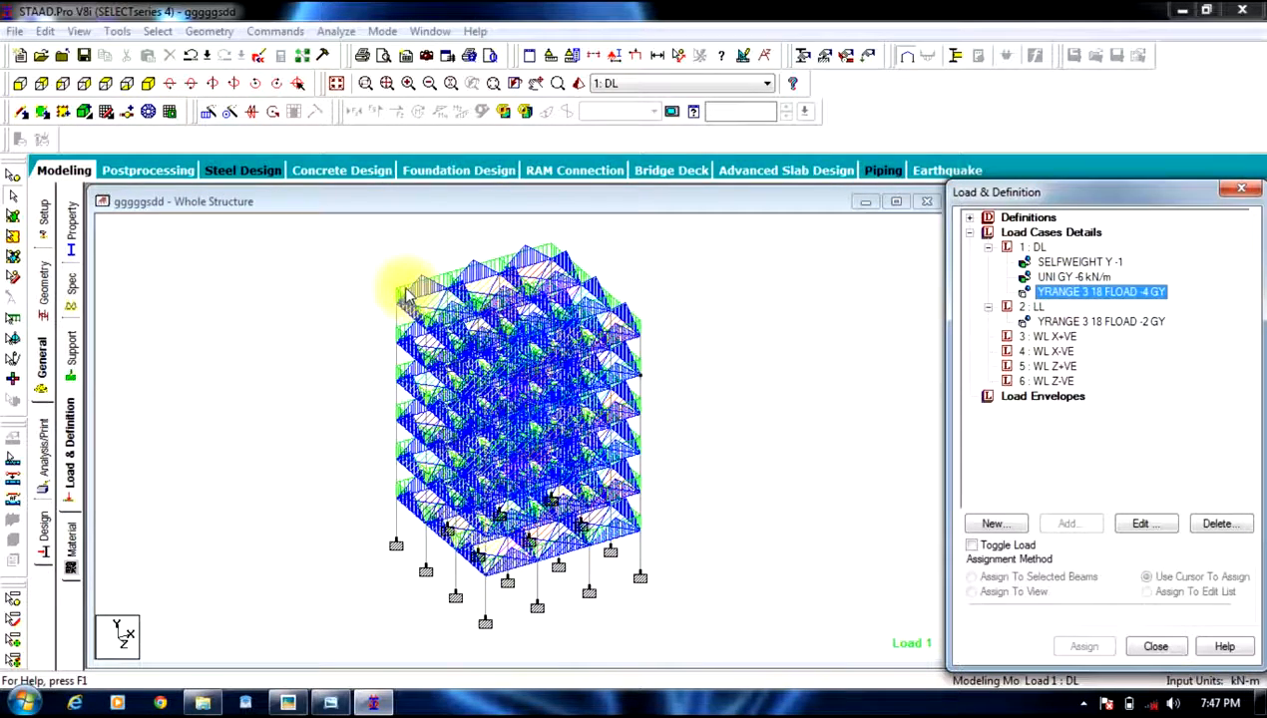
{"action": "left_click", "coordinate": [1039, 321]}
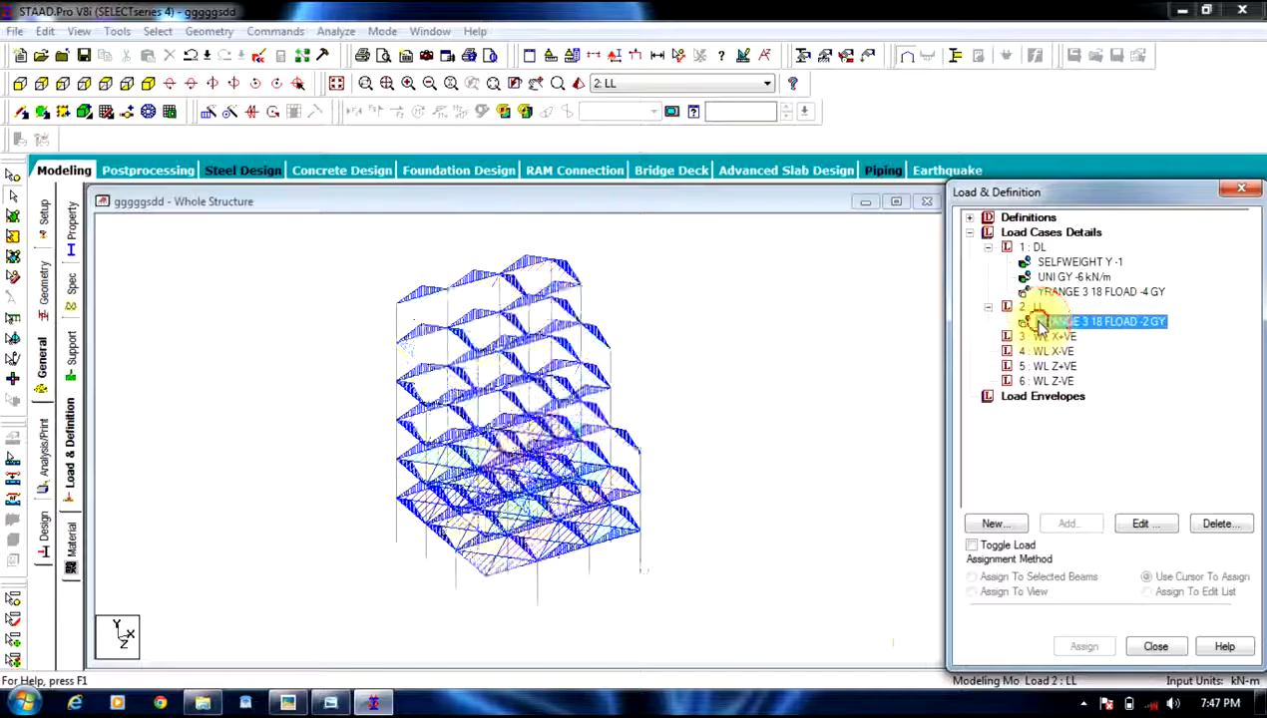
{"action": "left_click", "coordinate": [988, 246]}
{"action": "left_click", "coordinate": [987, 262]}
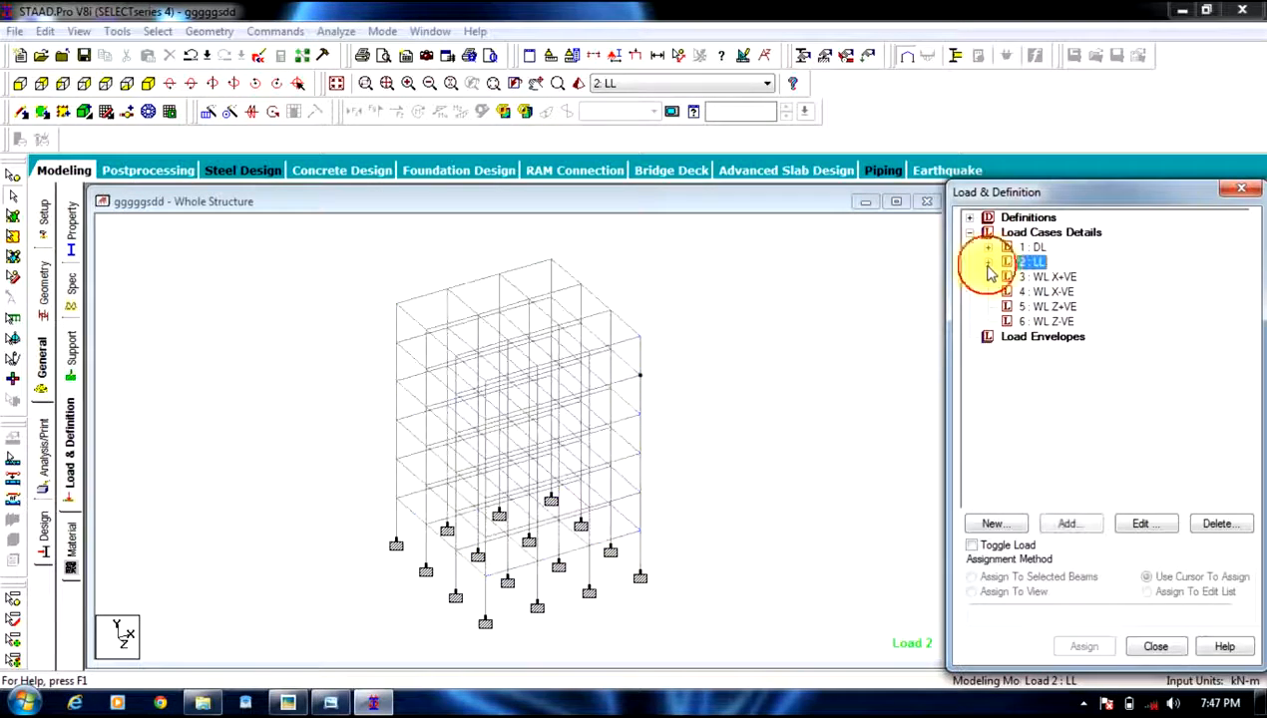
Add a wind definition of type 1 with the comment WIND 1.
{"action": "left_click", "coordinate": [1037, 277]}
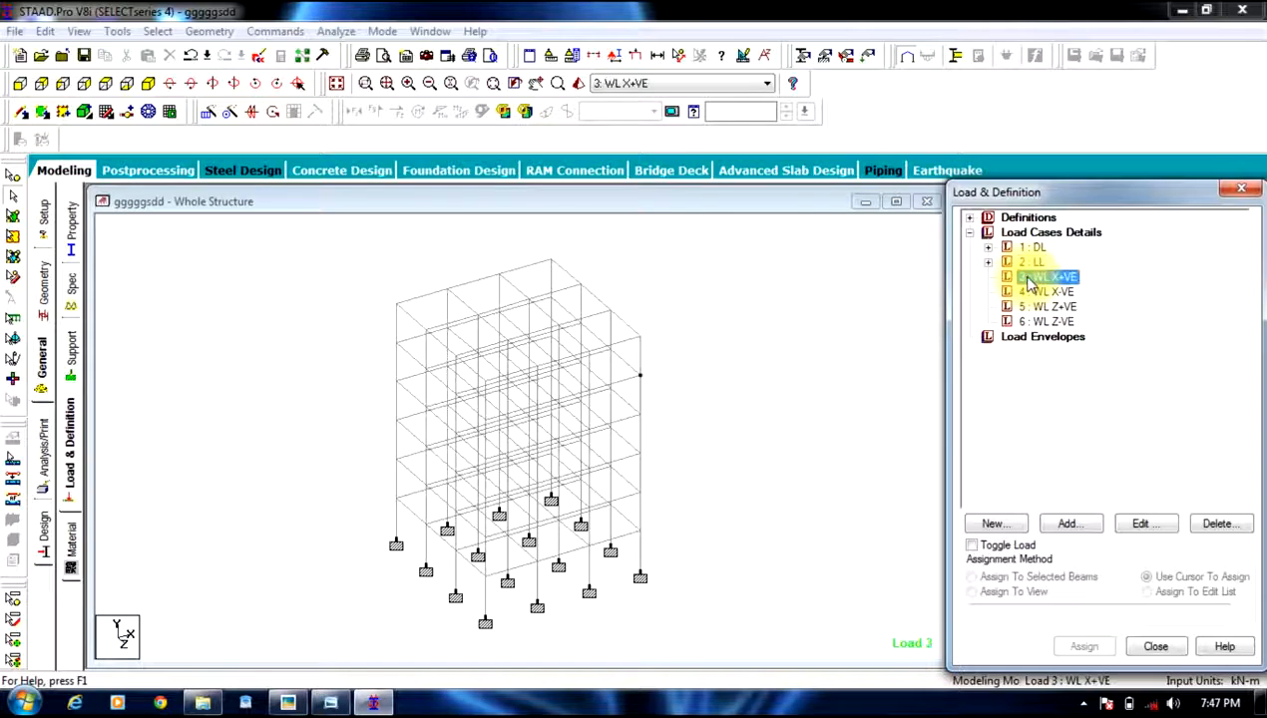
{"action": "left_click", "coordinate": [1072, 528]}
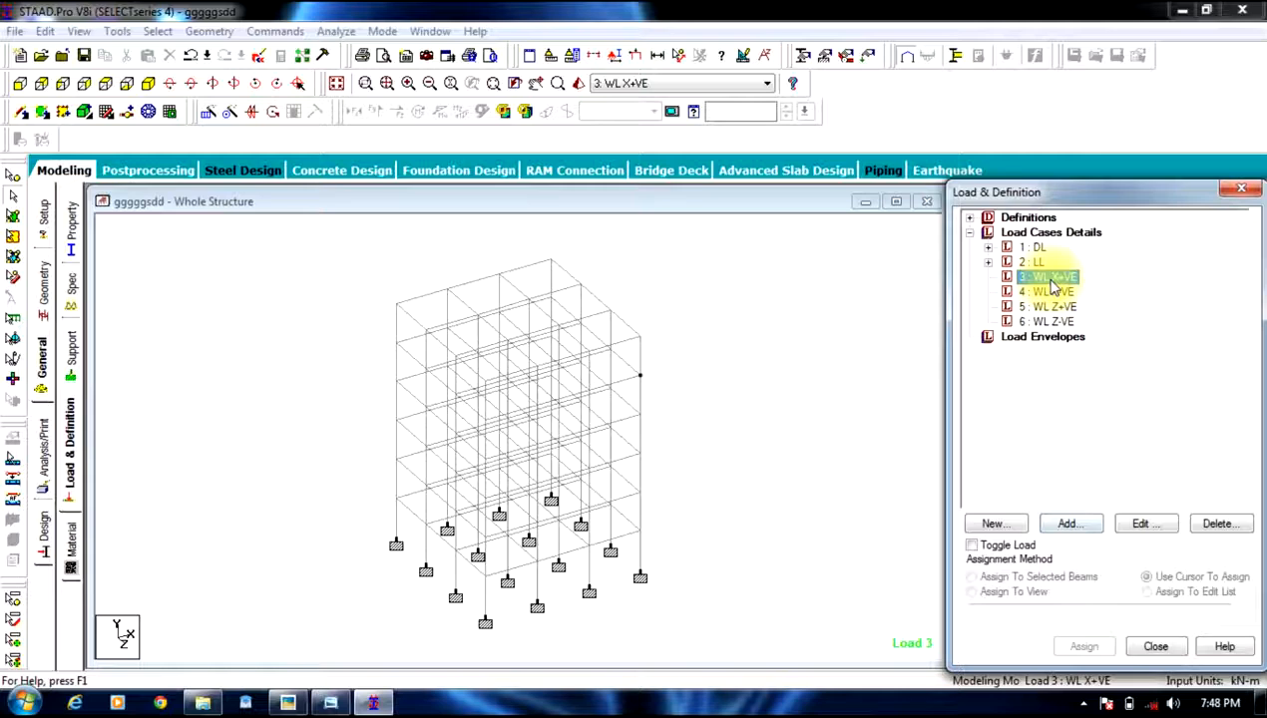
{"action": "left_click", "coordinate": [969, 219]}
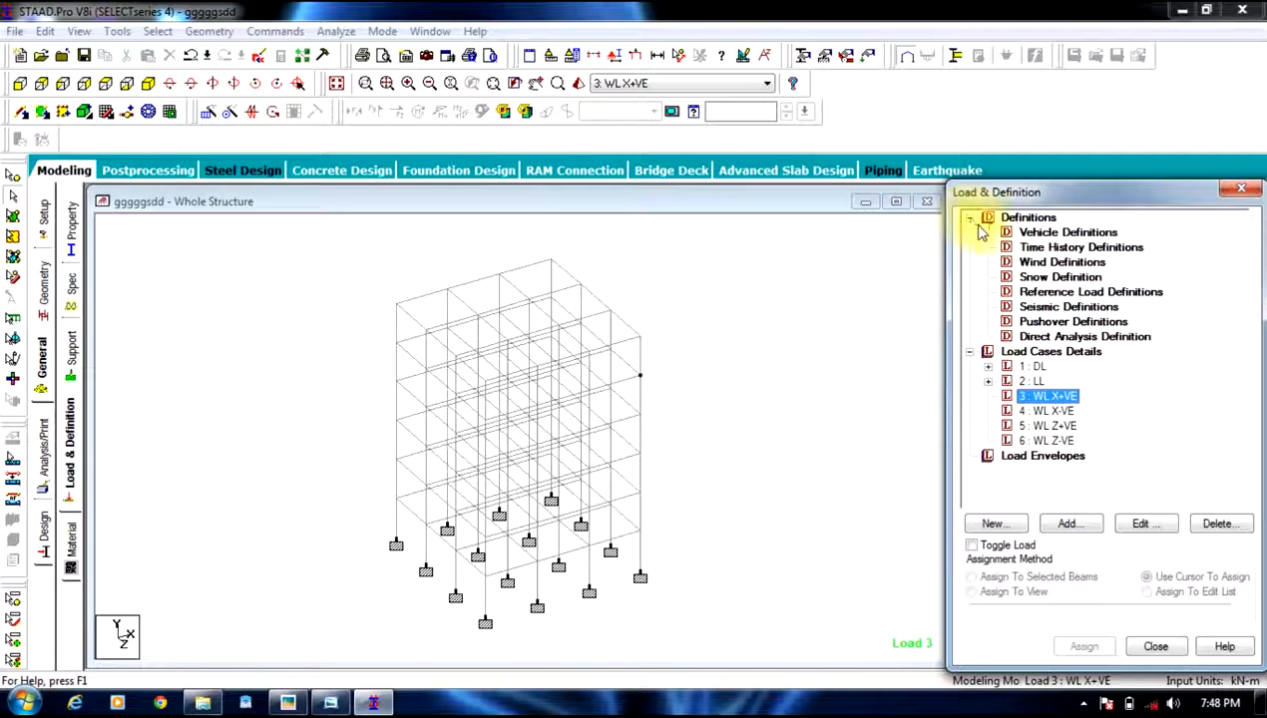
{"action": "left_click", "coordinate": [1048, 262]}
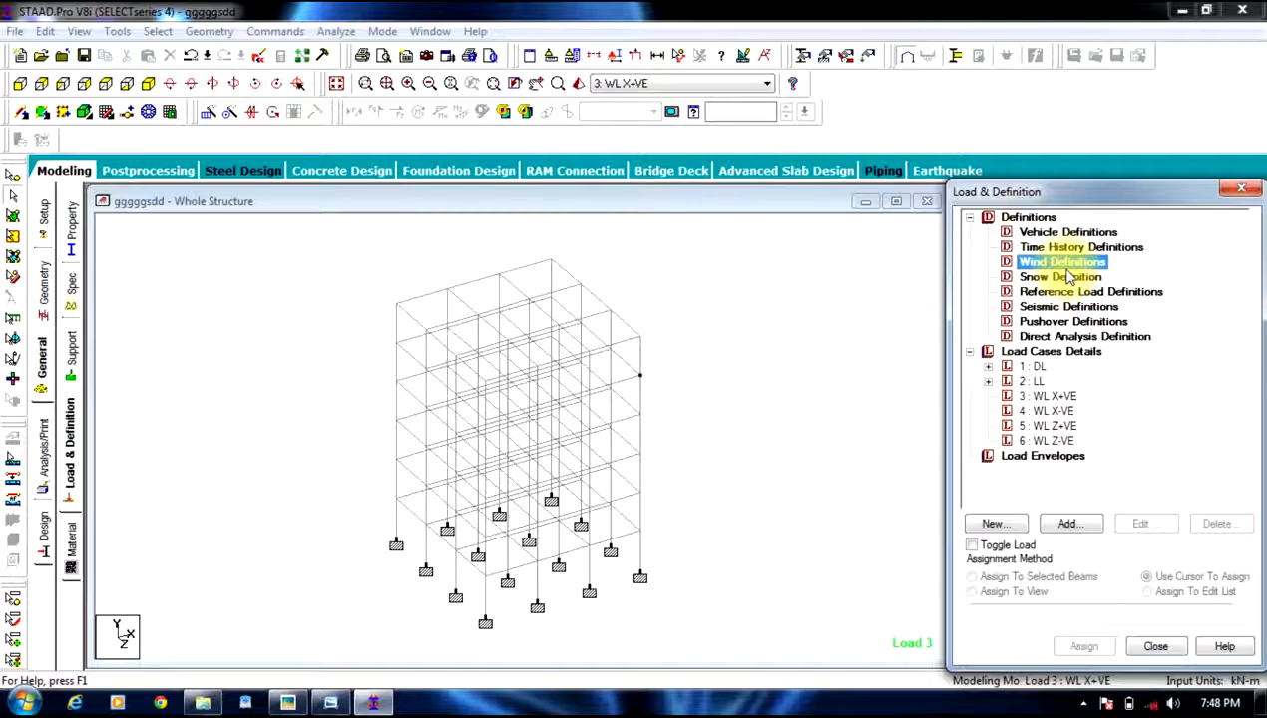
{"action": "left_click", "coordinate": [1070, 523]}
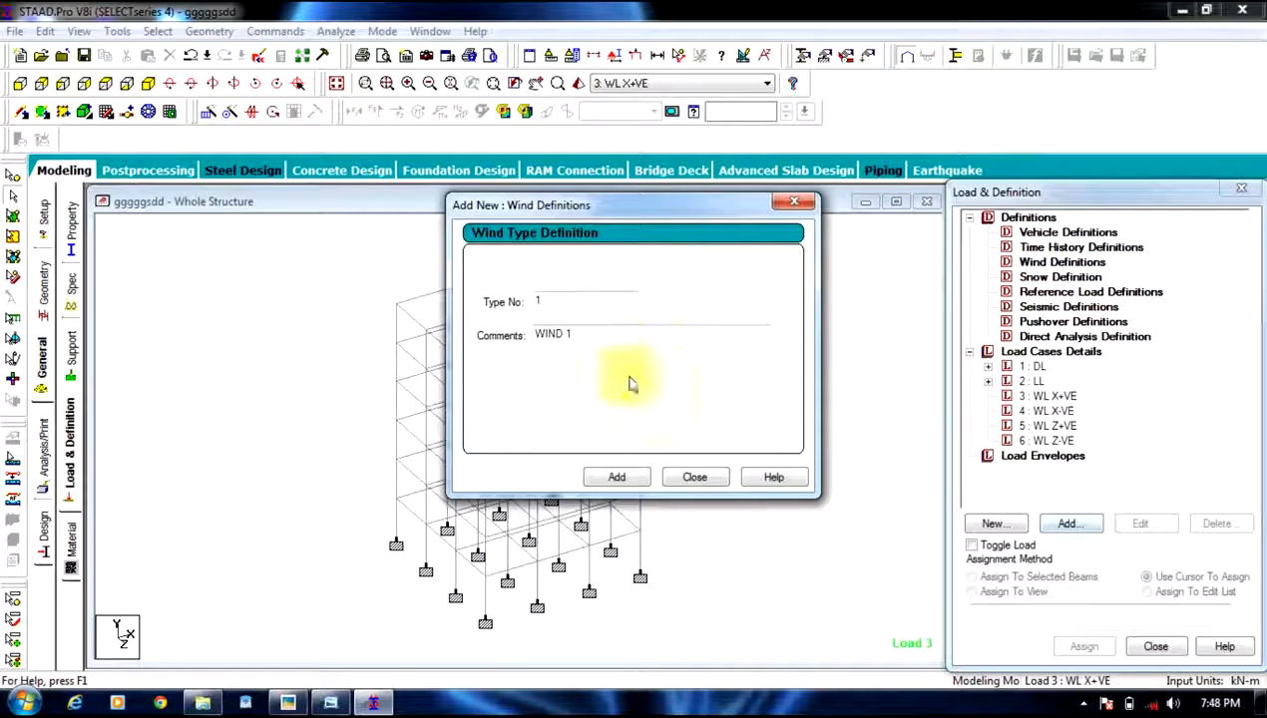
{"action": "left_click", "coordinate": [616, 478]}
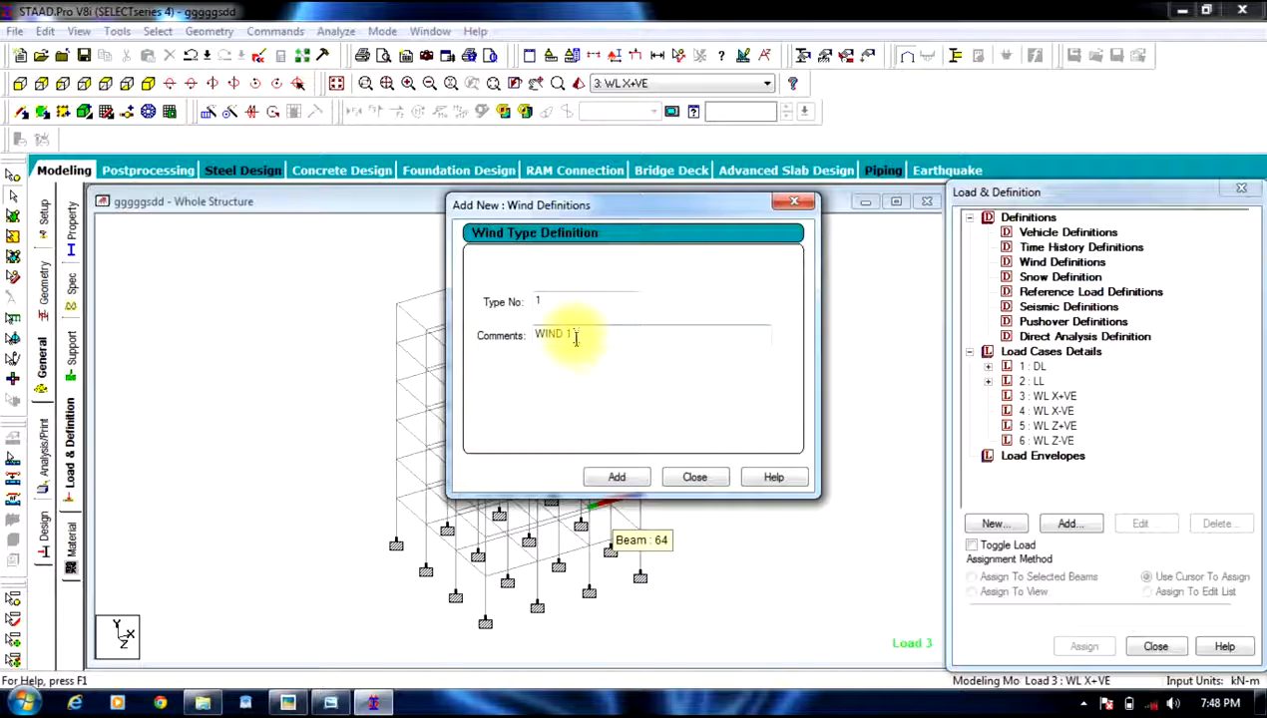
{"action": "left_click", "coordinate": [638, 477]}
{"action": "left_click", "coordinate": [678, 477]}
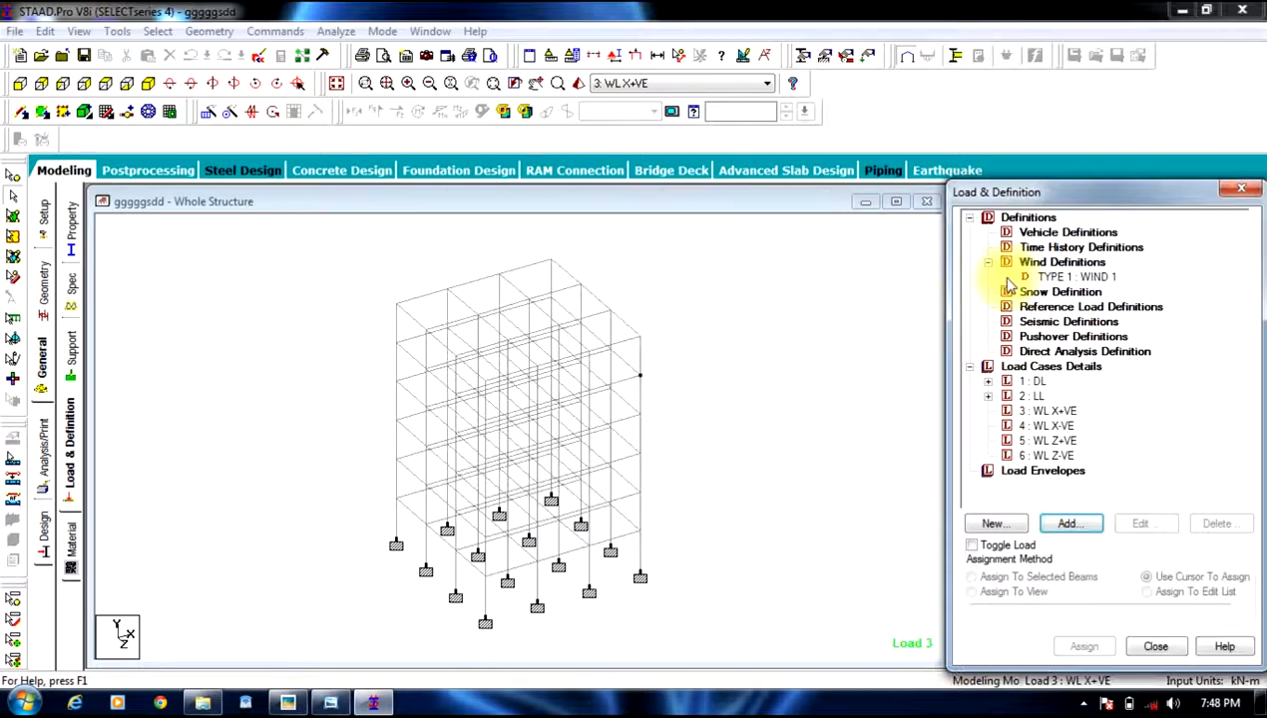
Start an intensity definition for WIND 1 with a custom intensity of 1.5 kN/m² at a height of 18 m.
{"action": "left_click", "coordinate": [1072, 276]}
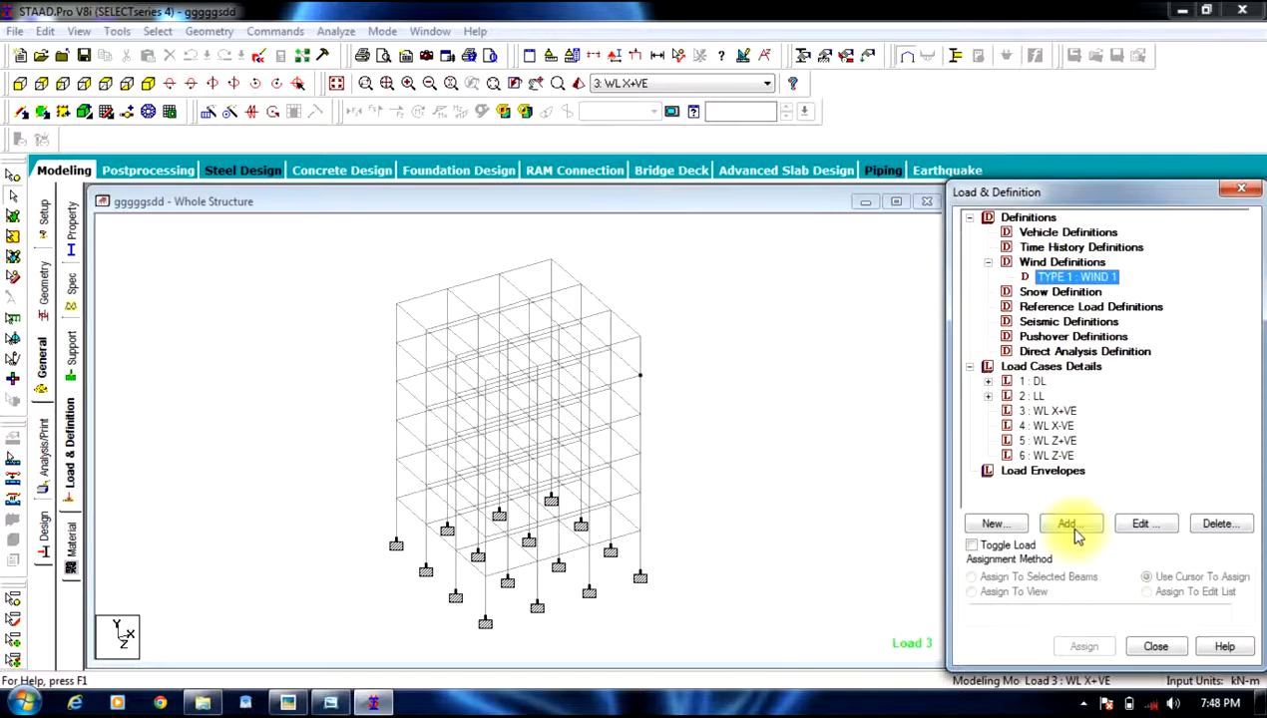
{"action": "left_click", "coordinate": [1073, 532]}
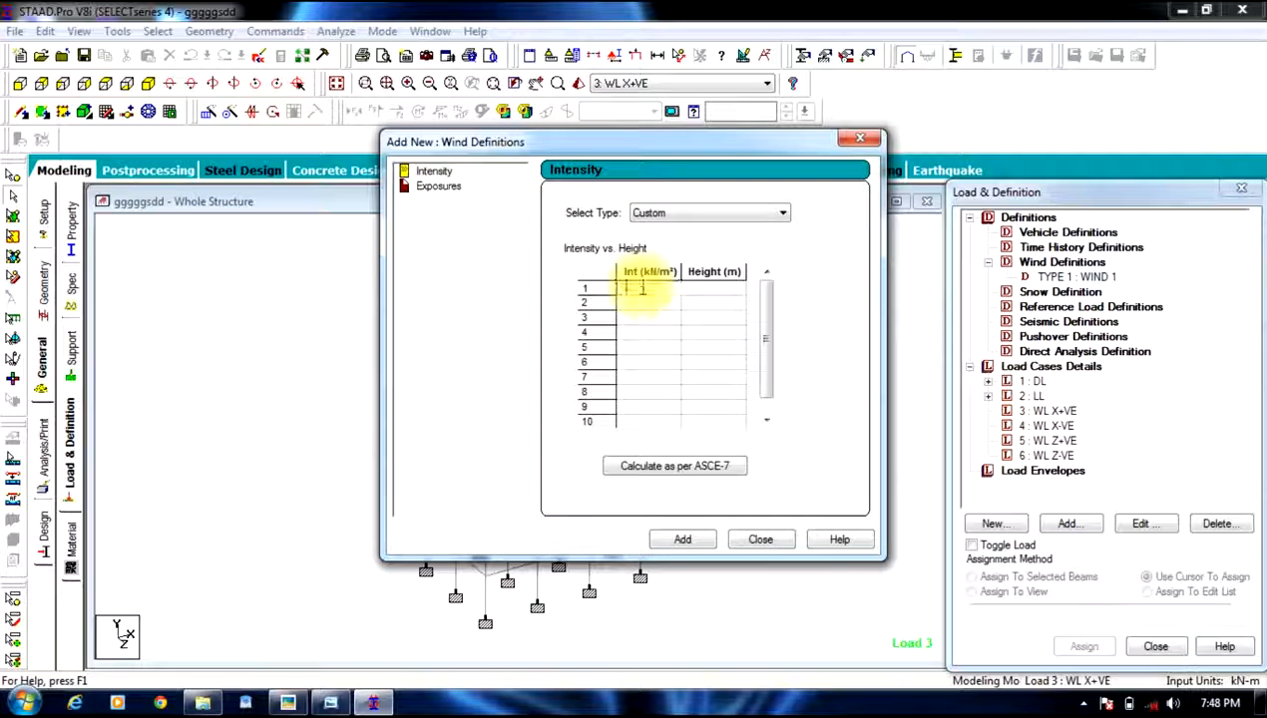
{"action": "left_click", "coordinate": [698, 291]}
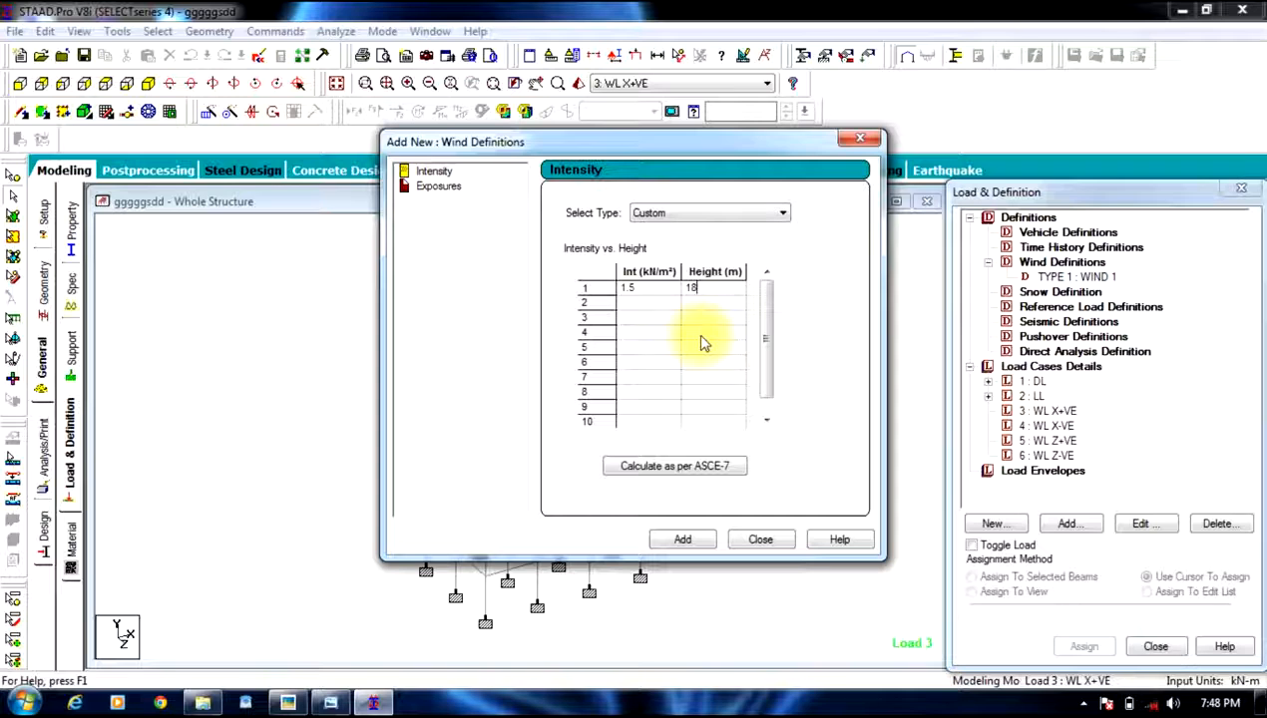
{"action": "left_click", "coordinate": [746, 215]}
{"action": "left_click", "coordinate": [746, 215]}
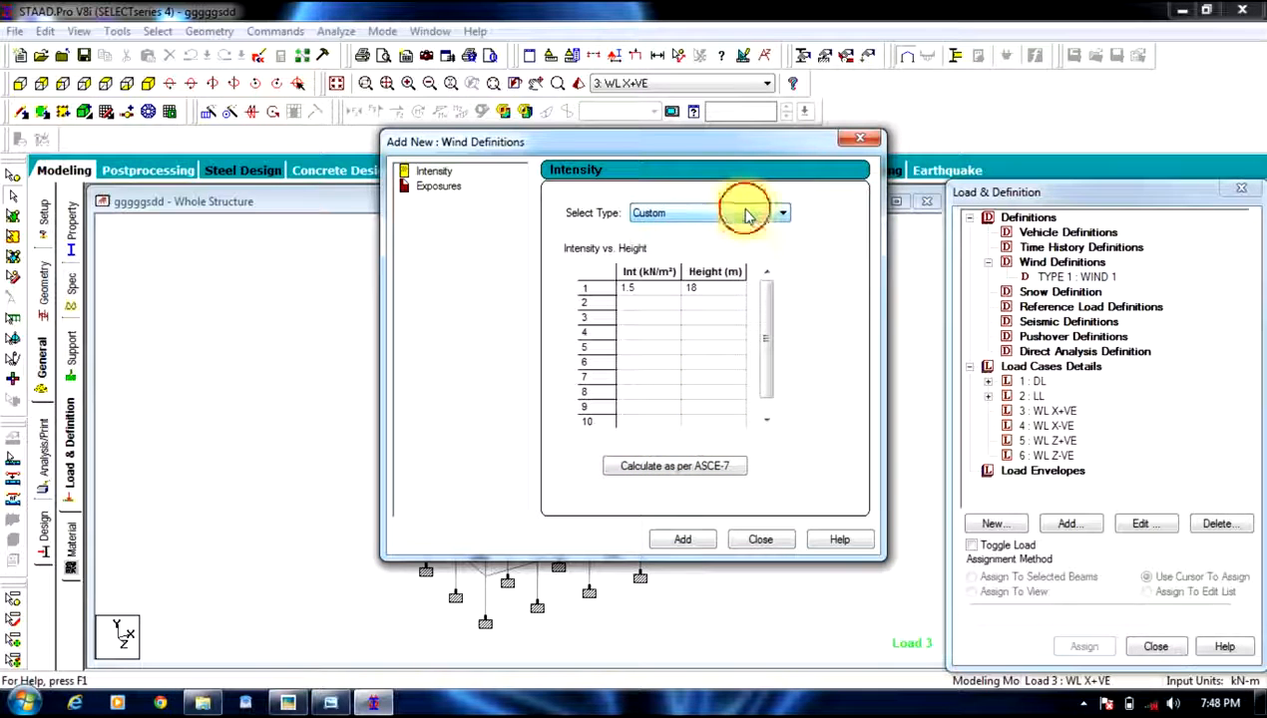
Calculate the WIND 1 intensities per ASCE-7 2010 with Category II, 85 mph wind speed and Exposure B, and add them.
{"action": "left_click", "coordinate": [729, 466]}
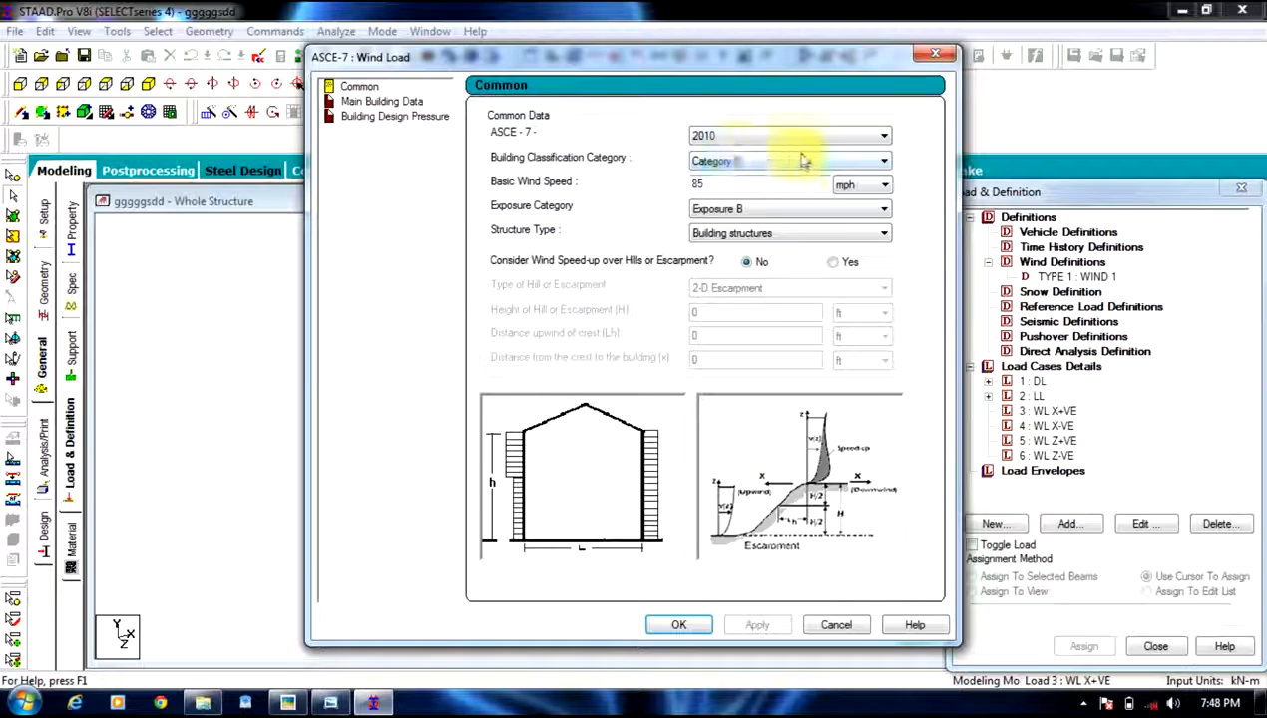
{"action": "left_click", "coordinate": [841, 163]}
{"action": "left_click", "coordinate": [841, 163]}
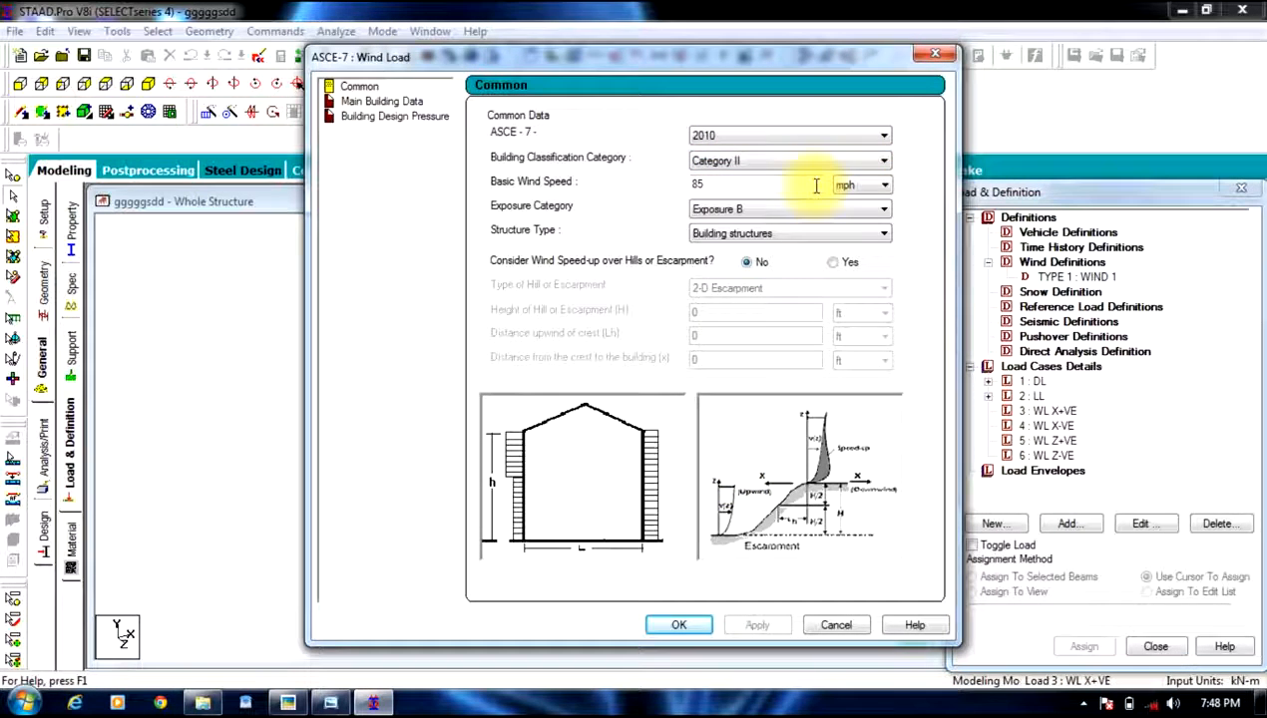
{"action": "left_click", "coordinate": [798, 212]}
{"action": "left_click", "coordinate": [798, 212]}
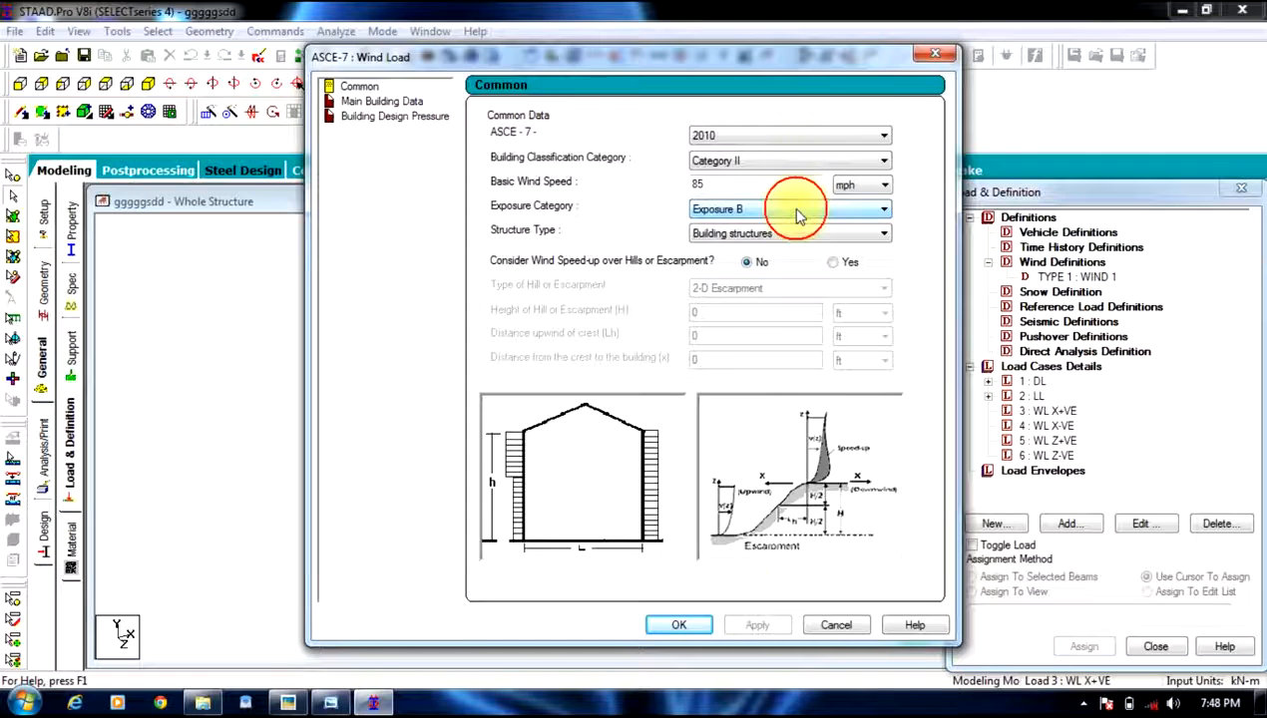
{"action": "left_click", "coordinate": [693, 626]}
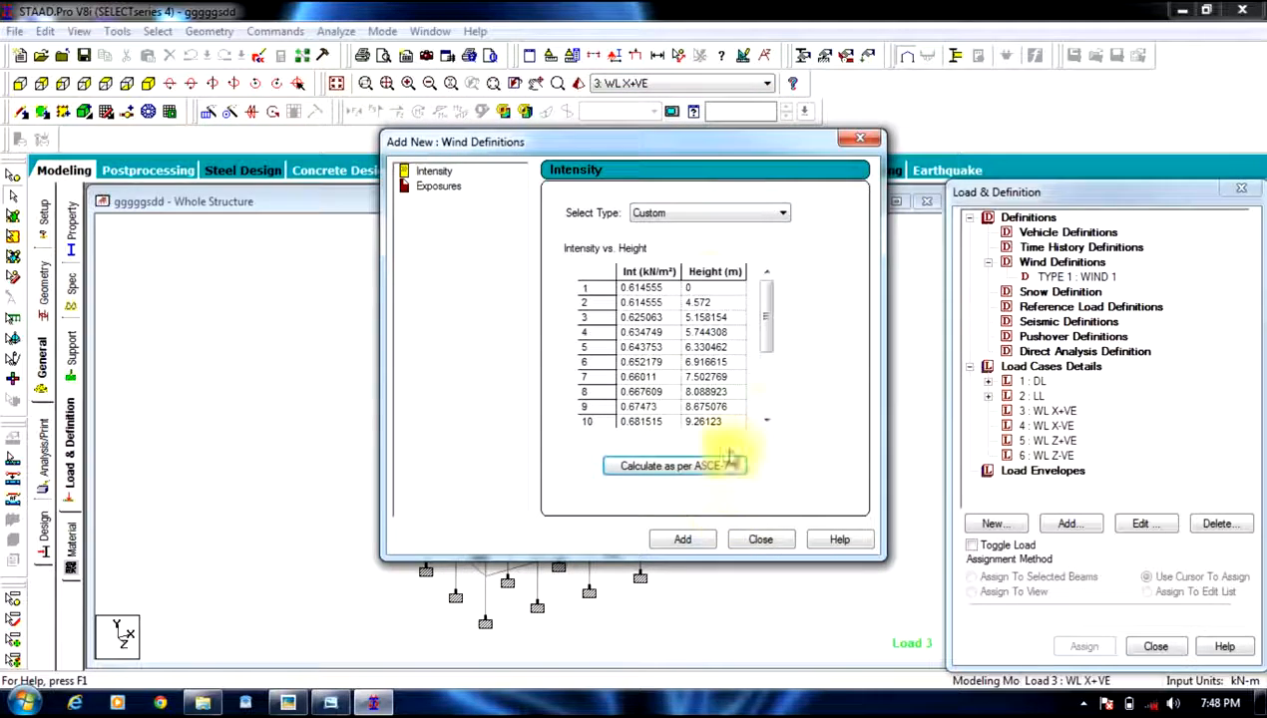
{"action": "left_click", "coordinate": [684, 539]}
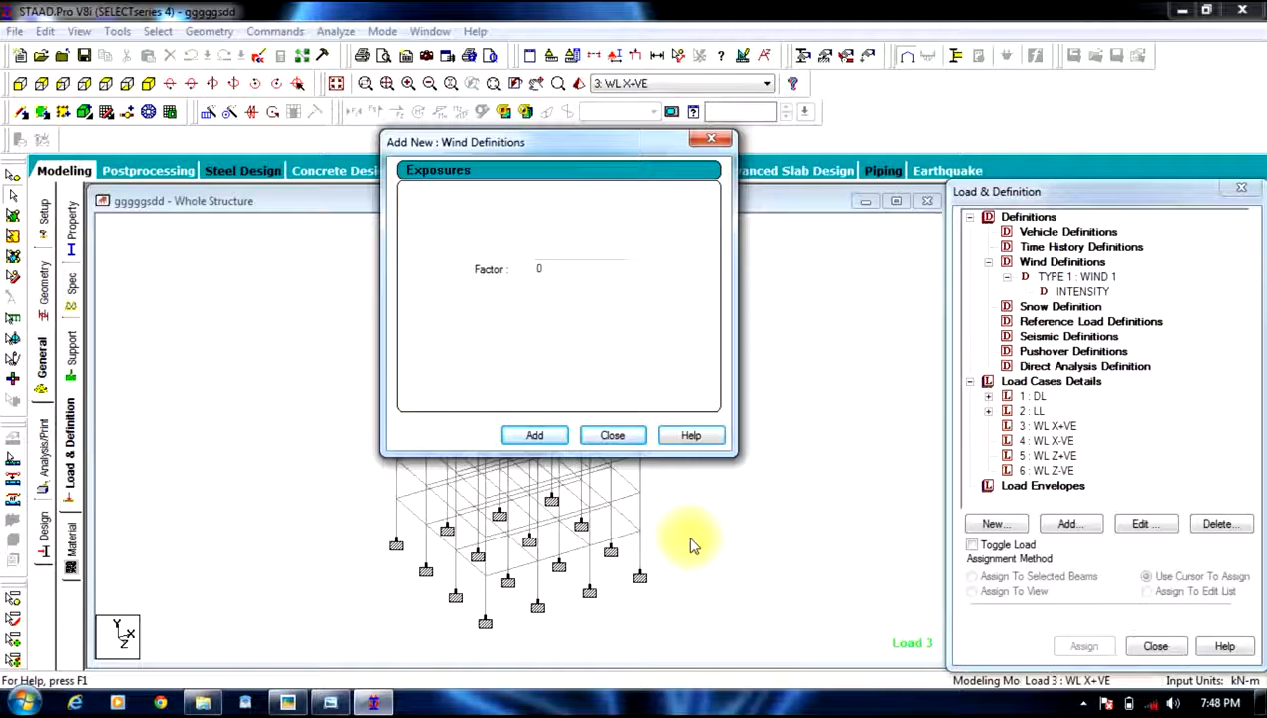
Add an exposure factor of 1 to WIND 1 and select it in the load tree.
{"action": "left_click_drag", "start_coordinate": [549, 271], "coordinate": [508, 269]}
{"action": "type", "text": "1"}
{"action": "left_click", "coordinate": [536, 438]}
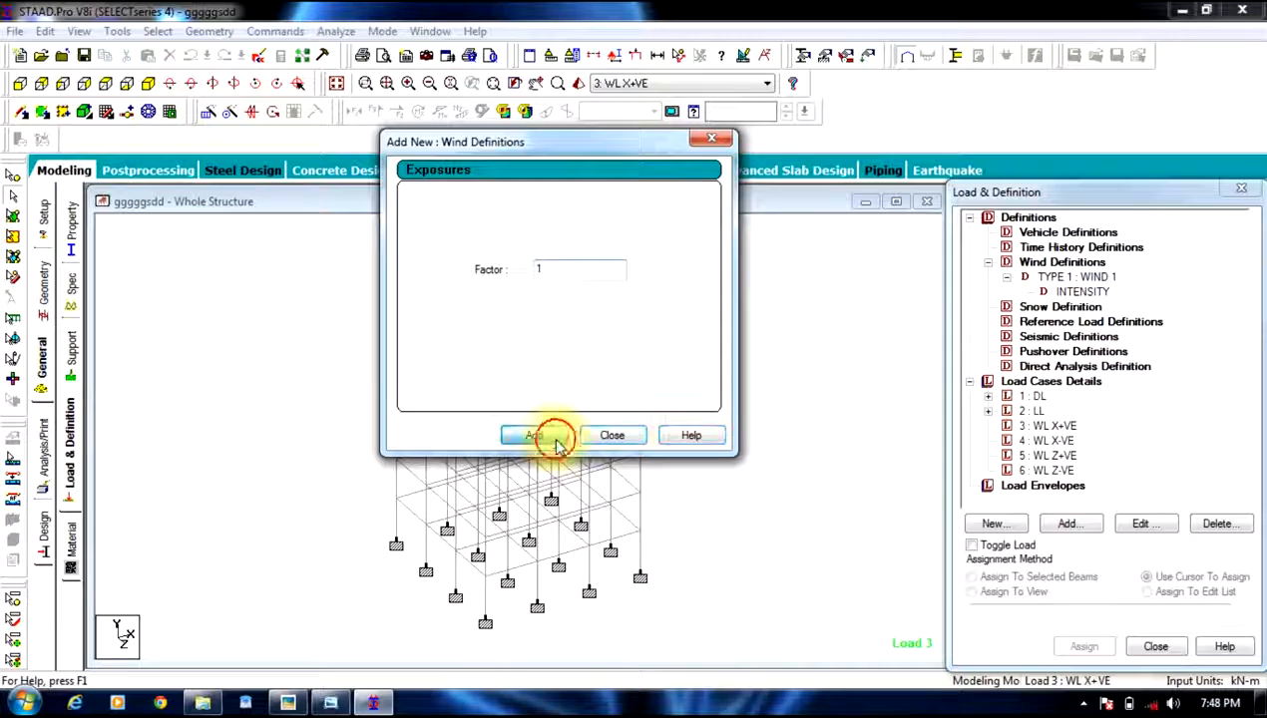
{"action": "left_click", "coordinate": [606, 435]}
{"action": "left_click", "coordinate": [1053, 307]}
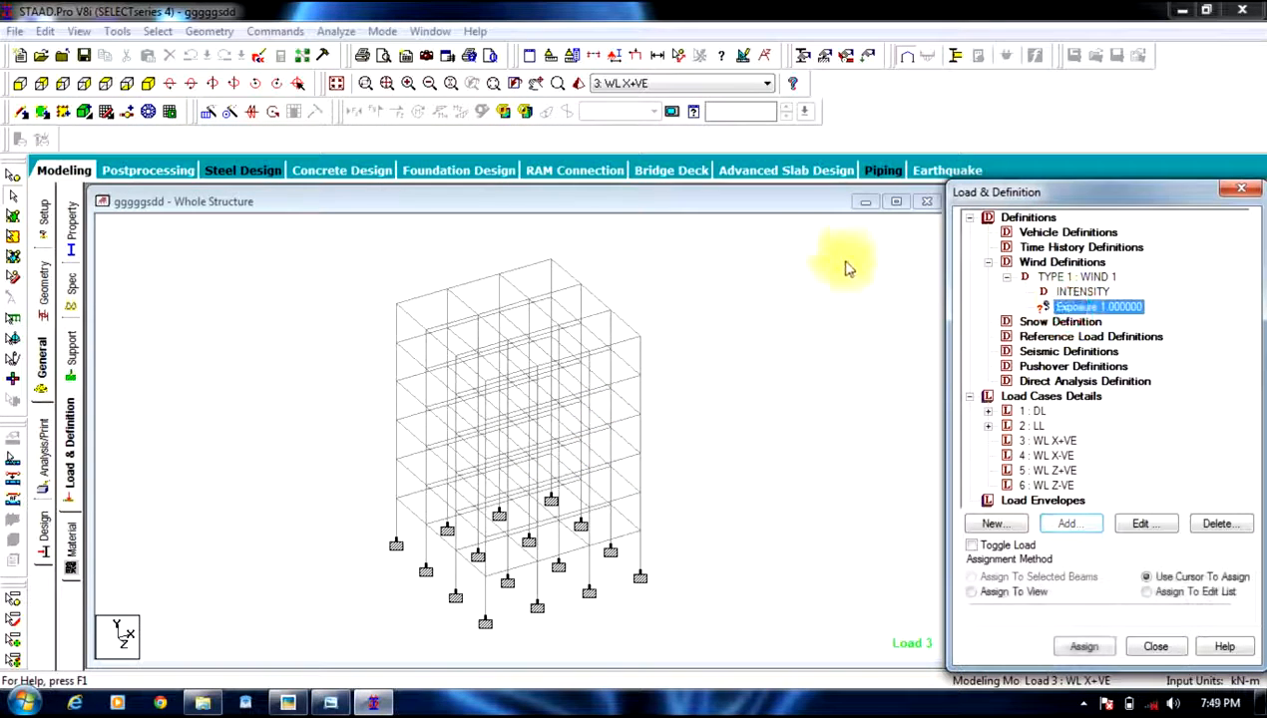
{"action": "left_click", "coordinate": [755, 223]}
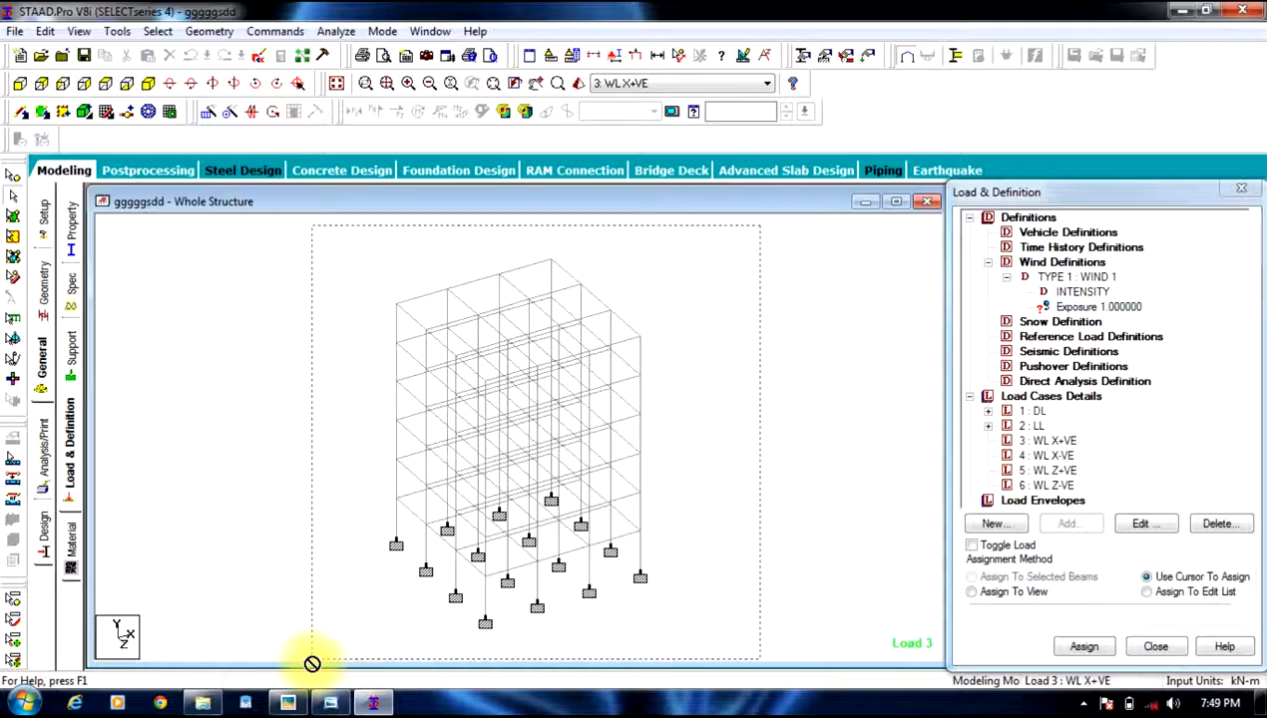
{"action": "key", "text": "ctrl+a"}
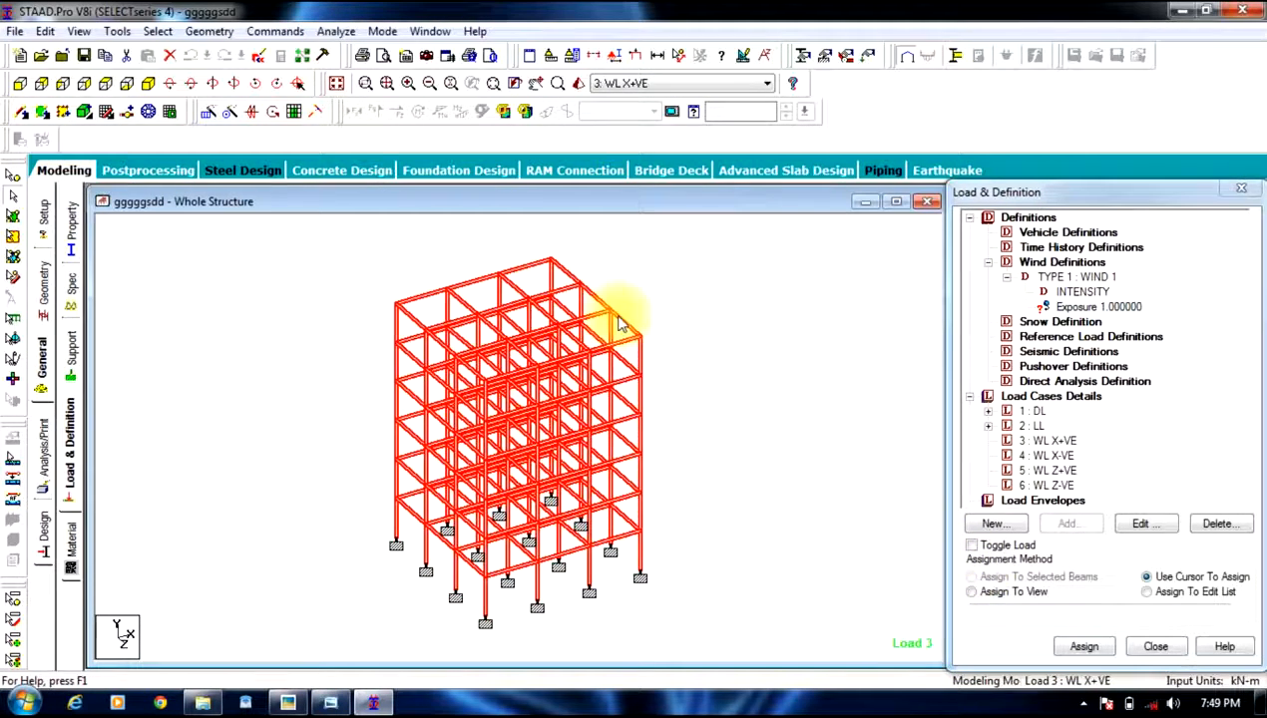
{"action": "left_click", "coordinate": [619, 238]}
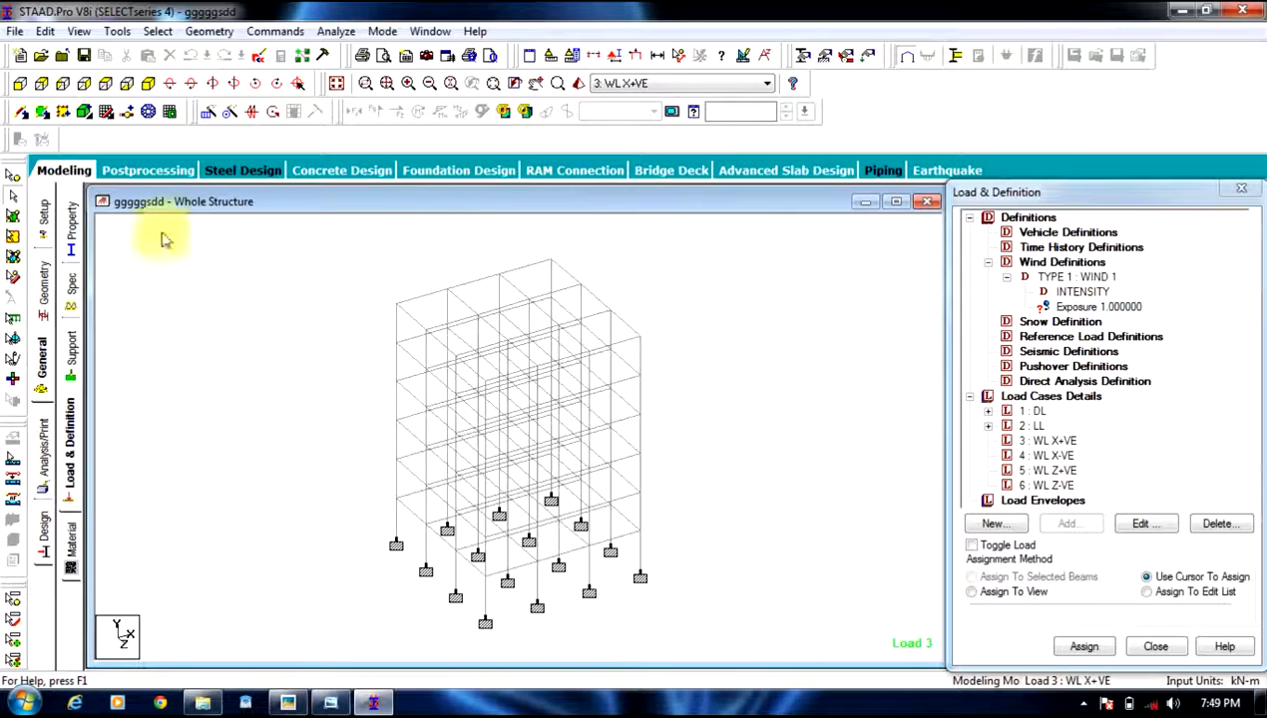
Assign the exposure factor to all nodes of the structure, and collapse the definitions in the load tree.
{"action": "left_click", "coordinate": [12, 196]}
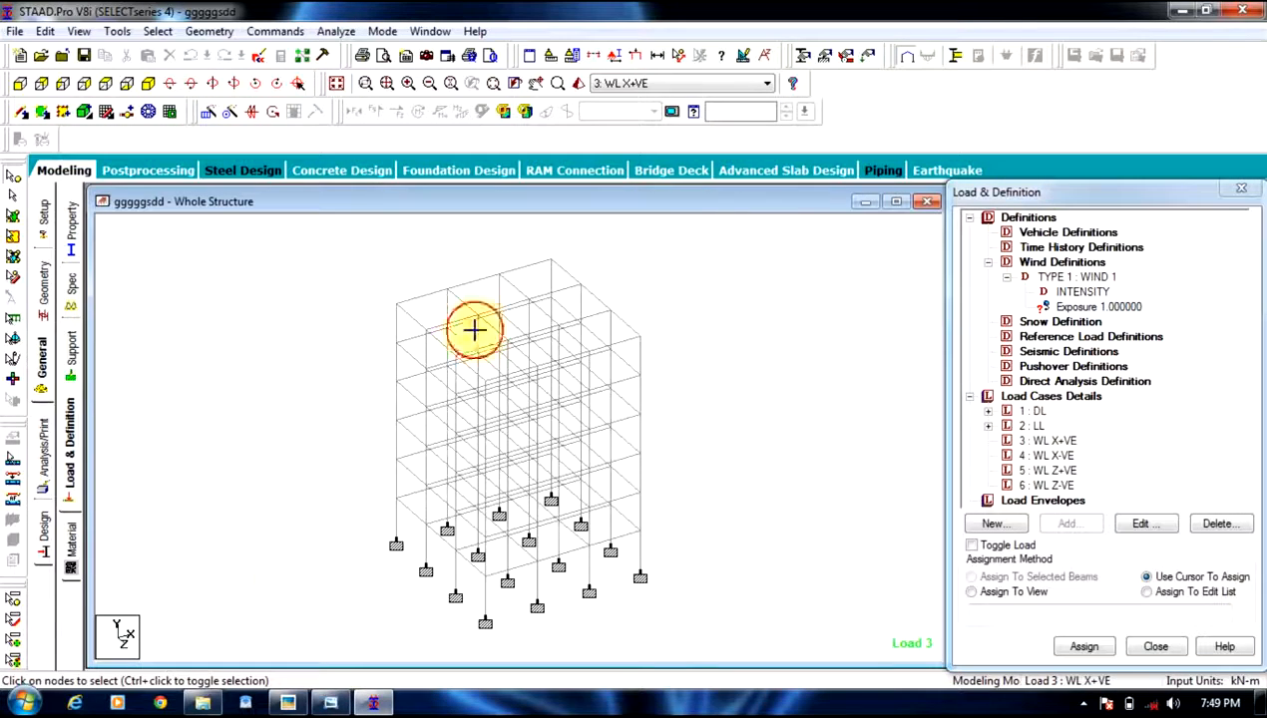
{"action": "key", "text": "ctrl+a"}
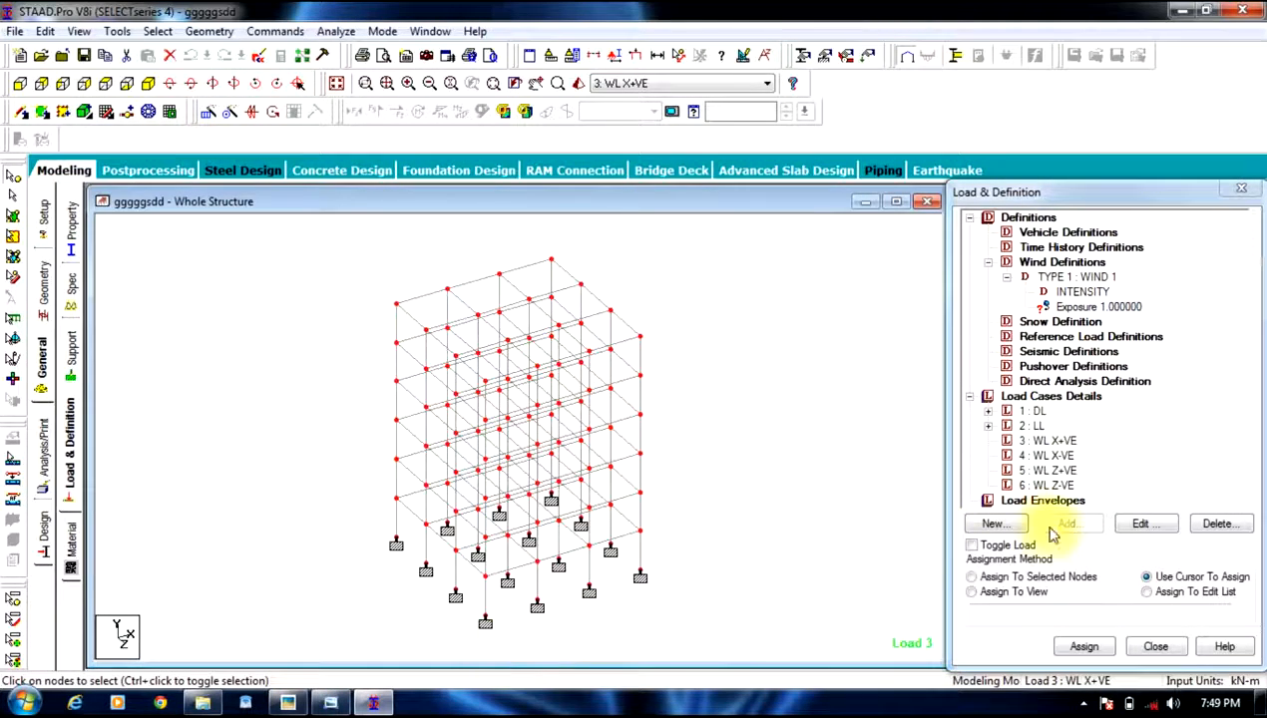
{"action": "left_click", "coordinate": [1034, 579]}
{"action": "left_click", "coordinate": [1084, 645]}
{"action": "left_click", "coordinate": [1123, 476]}
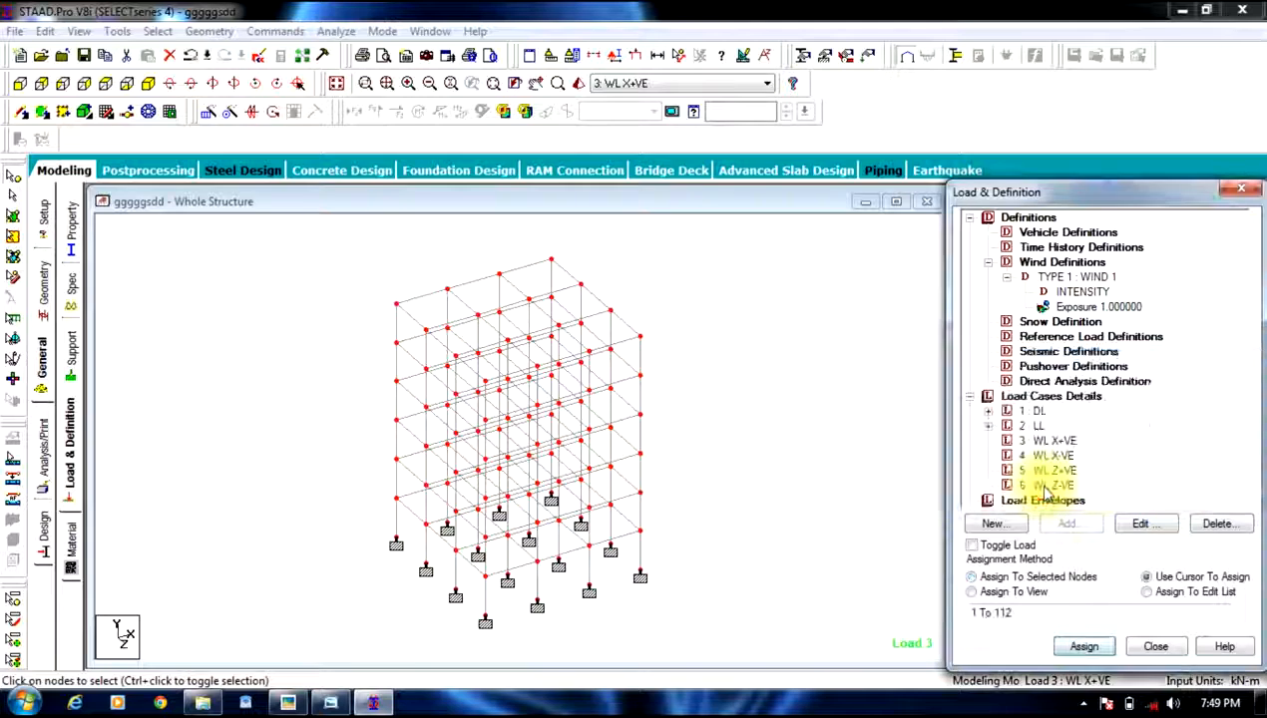
{"action": "left_click", "coordinate": [988, 262]}
{"action": "left_click", "coordinate": [969, 217]}
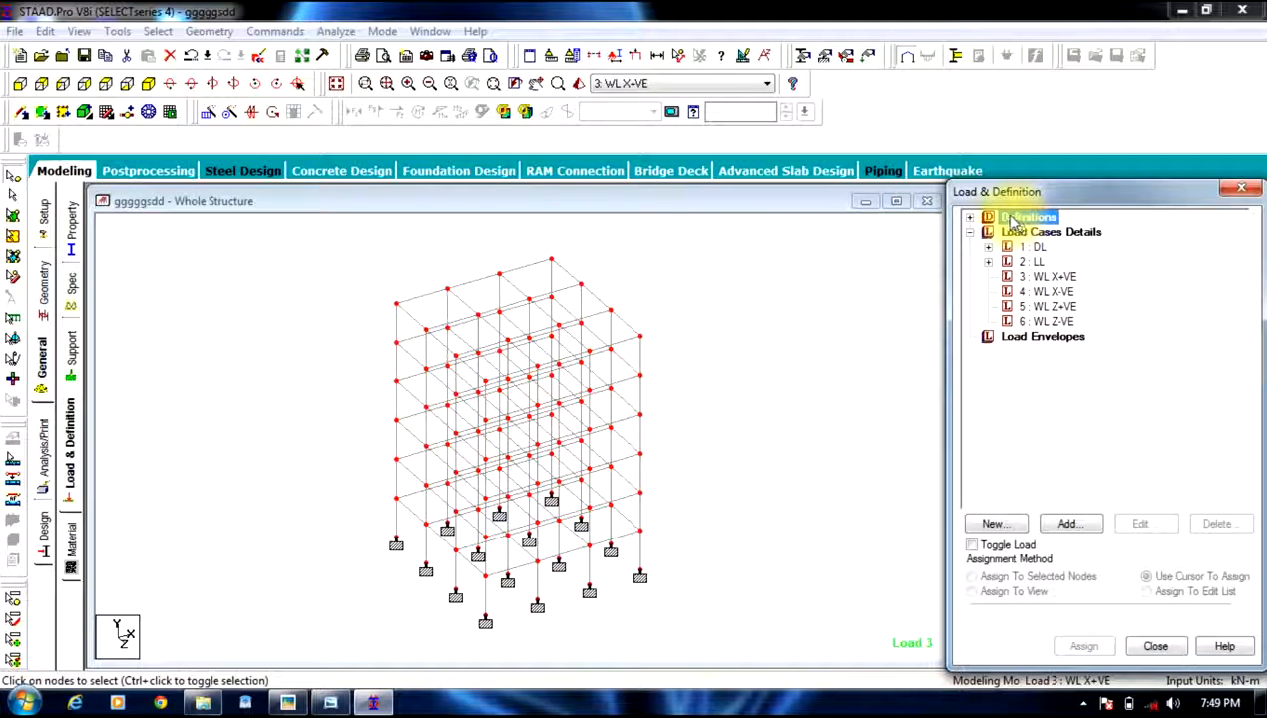
Add a type 1 wind load on the X windward face, factor 1, Y range 3 to 18 m, to load case 3, WL X+VE, and display it.
{"action": "left_click", "coordinate": [1048, 276]}
{"action": "left_click", "coordinate": [1086, 524]}
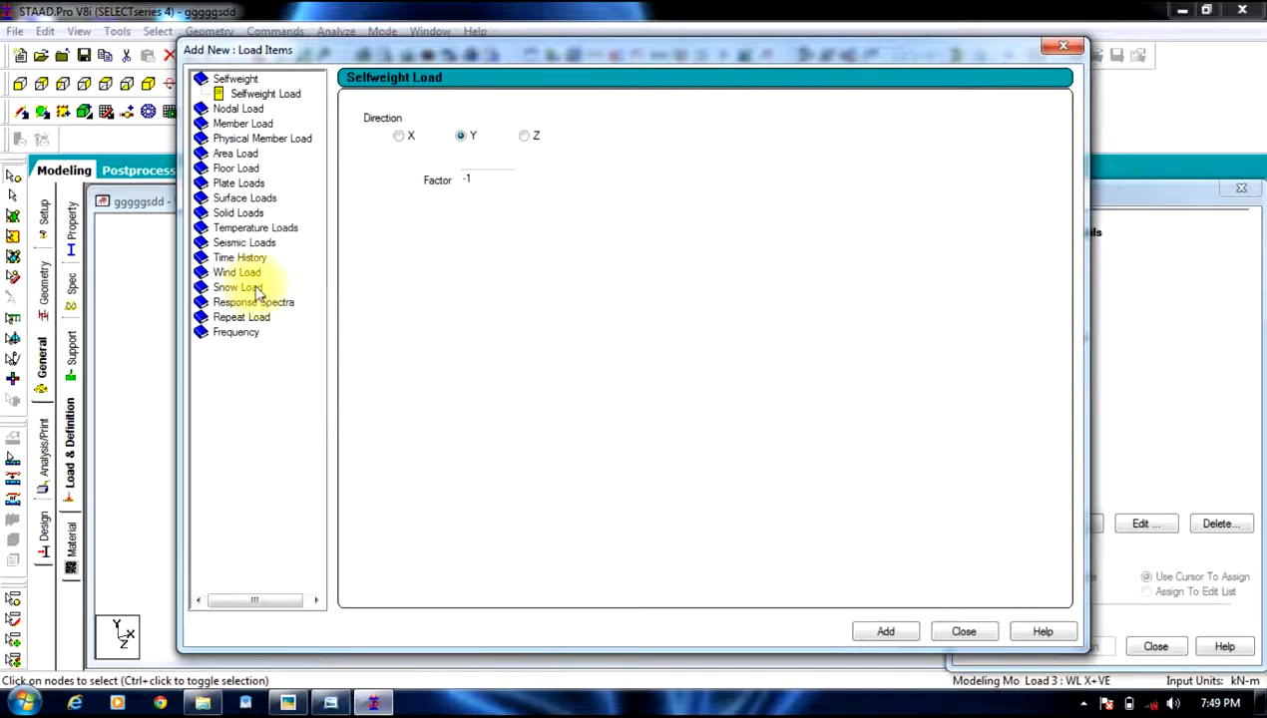
{"action": "left_click", "coordinate": [236, 271]}
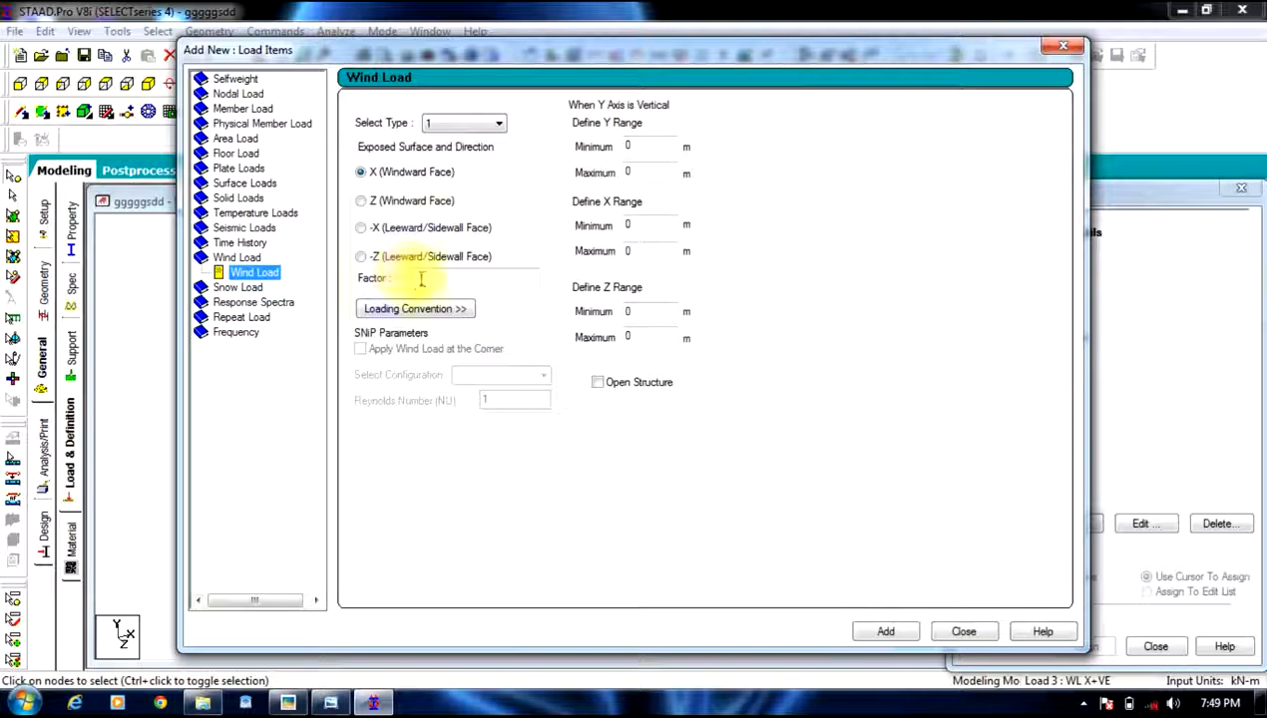
{"action": "left_click", "coordinate": [600, 151]}
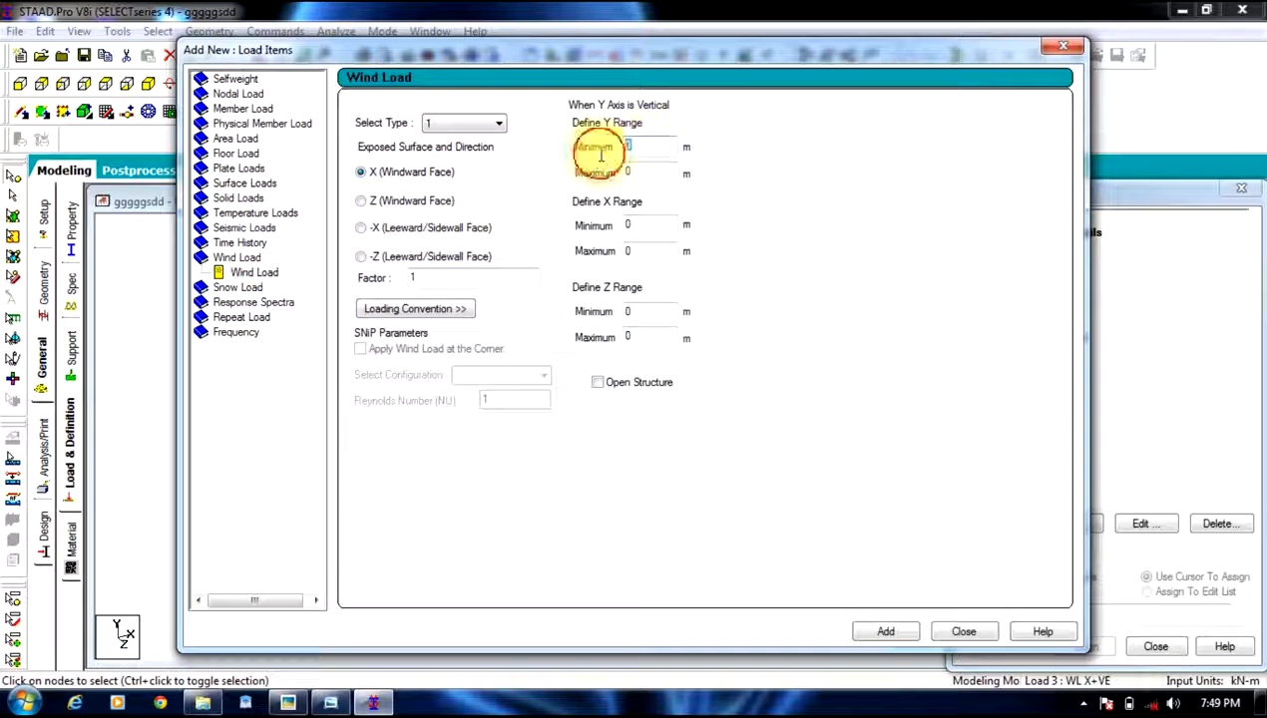
{"action": "type", "text": "3"}
{"action": "key", "text": "Tab"}
{"action": "type", "text": "1"}
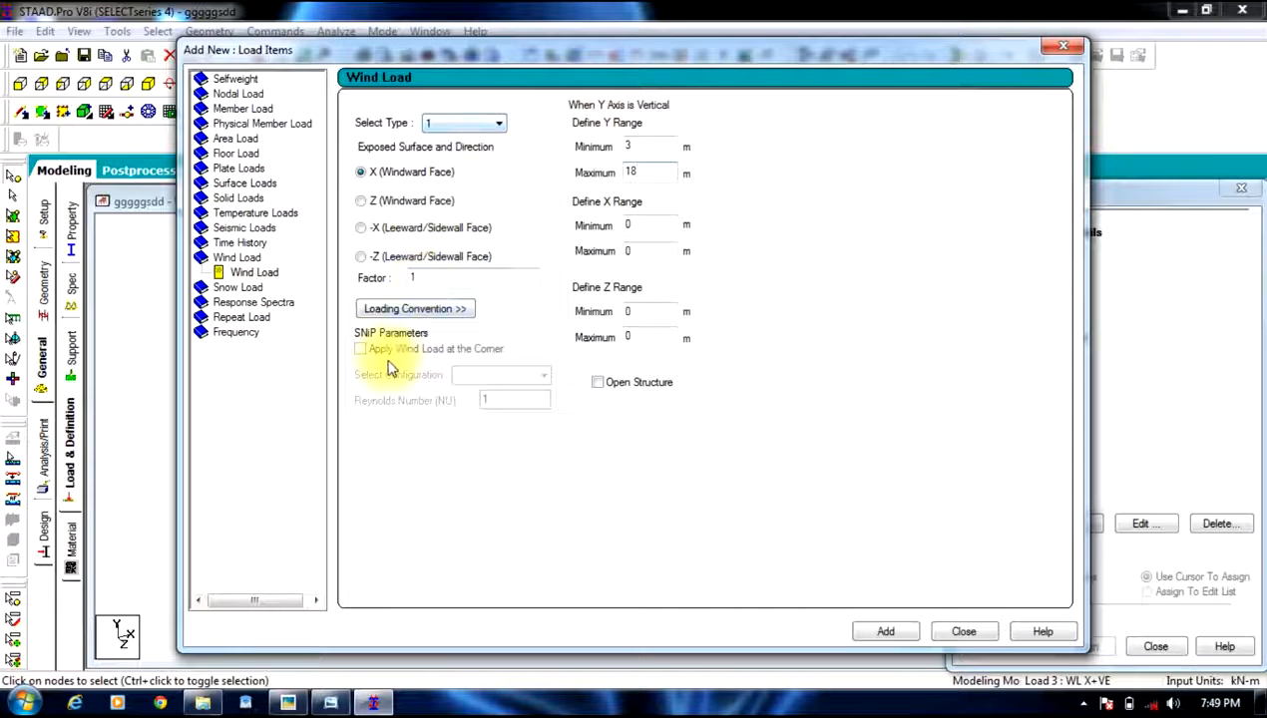
{"action": "left_click", "coordinate": [912, 635]}
{"action": "left_click", "coordinate": [962, 633]}
{"action": "left_click", "coordinate": [1054, 294]}
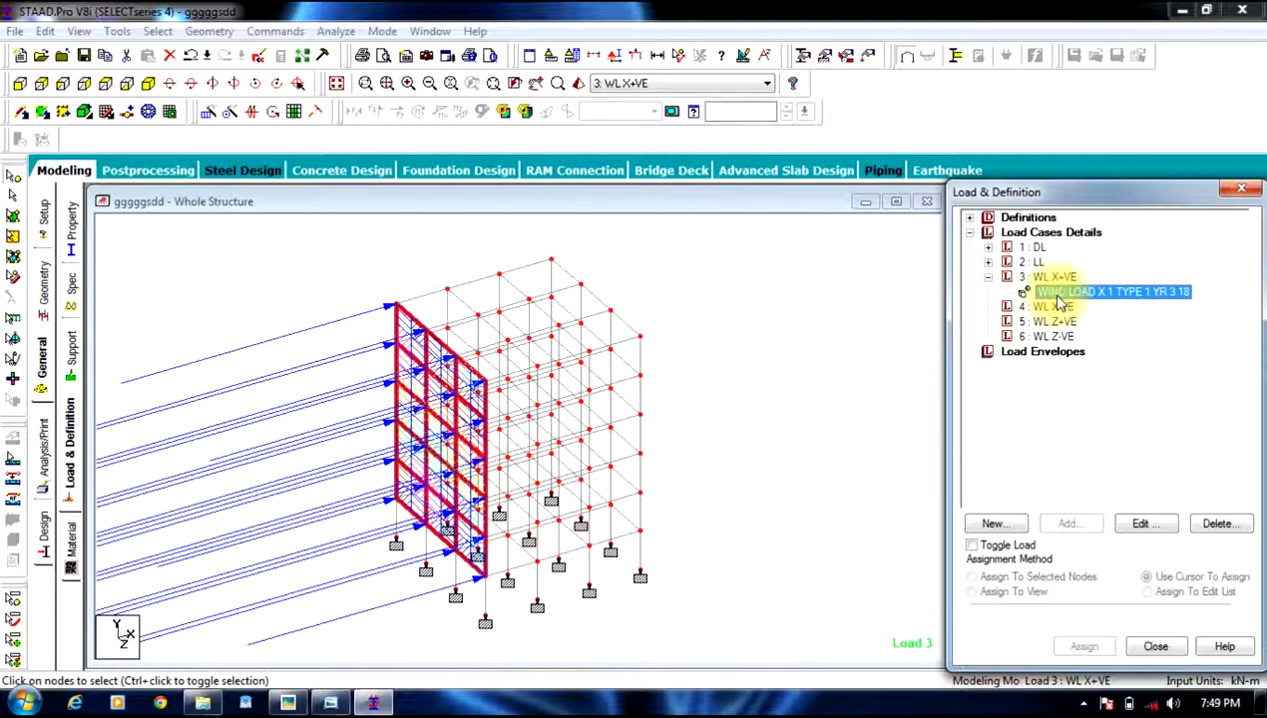
{"action": "left_click", "coordinate": [988, 278]}
Add a type 1 wind load on the X windward face, factor -1, Y range 3 to 18 m, to load case 4, WL X-VE, and display it.
{"action": "left_click", "coordinate": [1009, 291]}
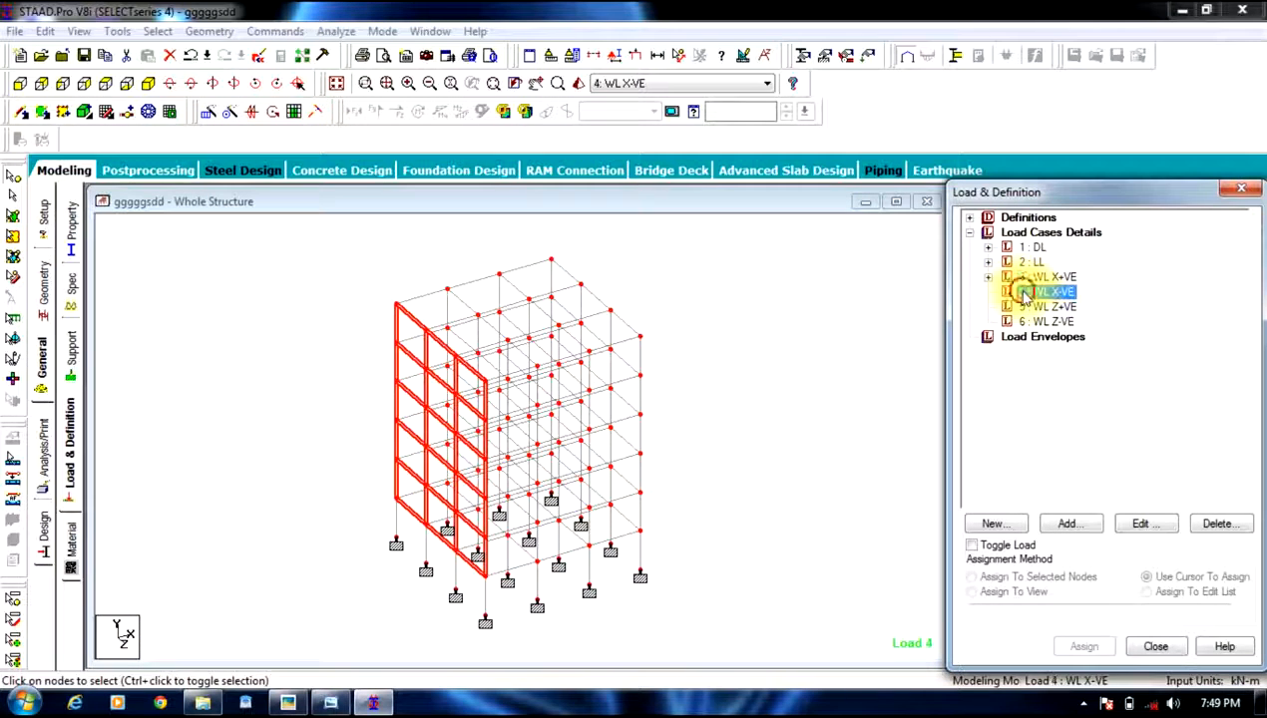
{"action": "left_click", "coordinate": [1065, 526]}
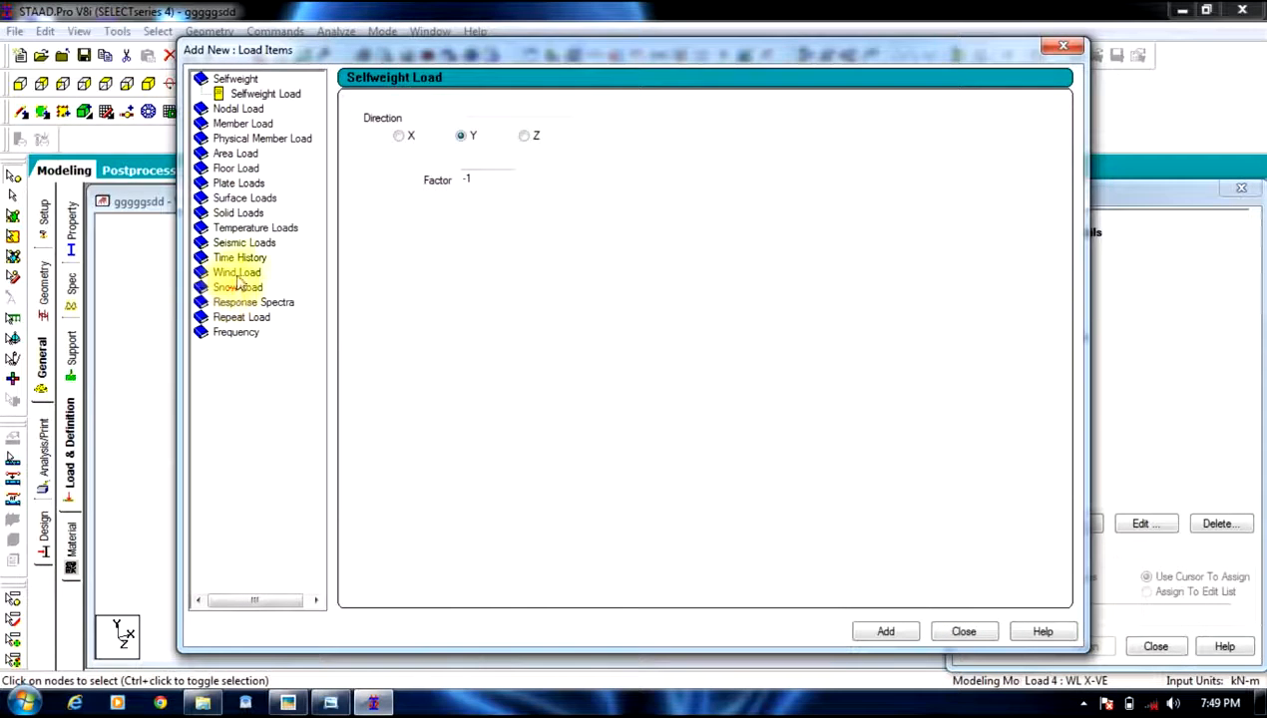
{"action": "left_click", "coordinate": [236, 273]}
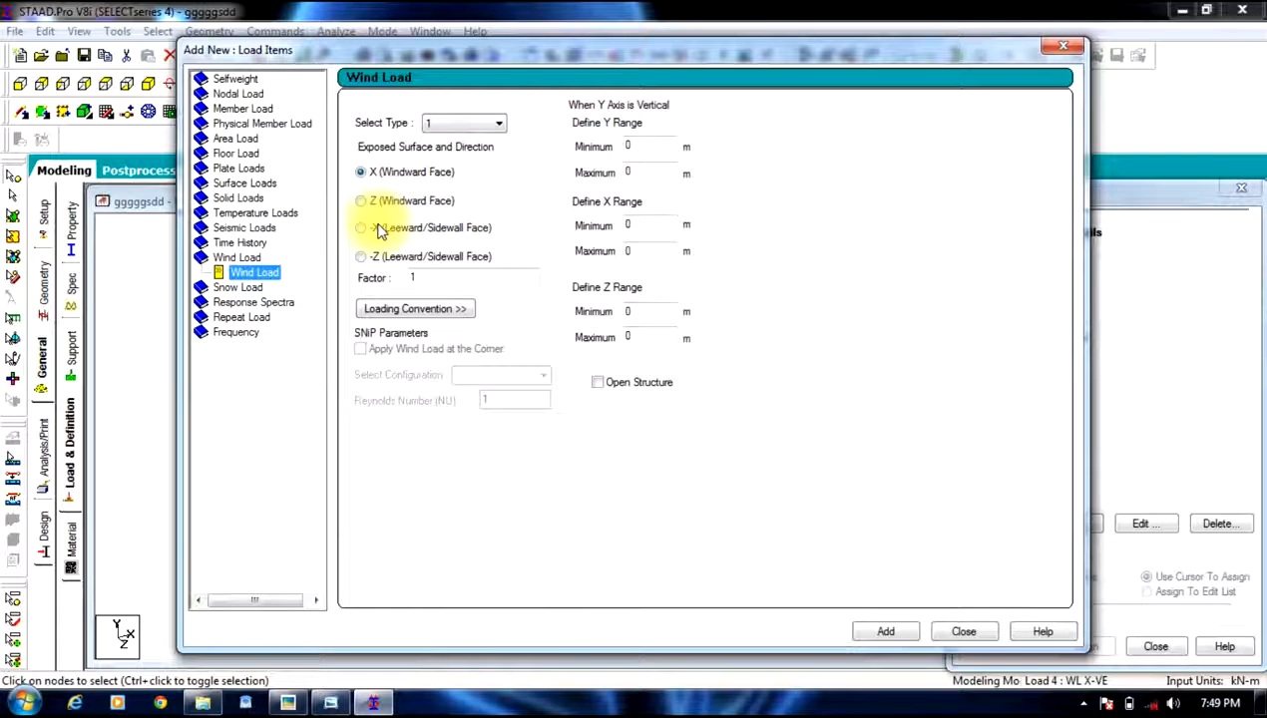
{"action": "left_click", "coordinate": [424, 277]}
{"action": "type", "text": "-"}
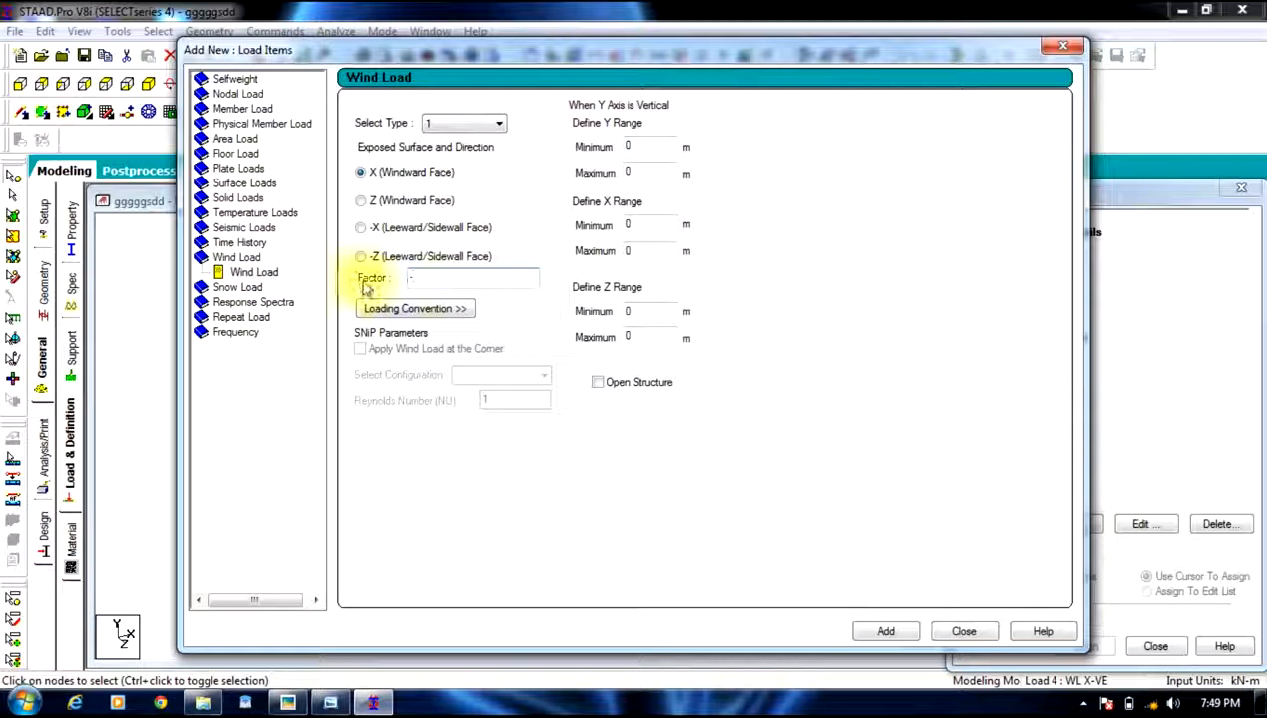
{"action": "type", "text": "1"}
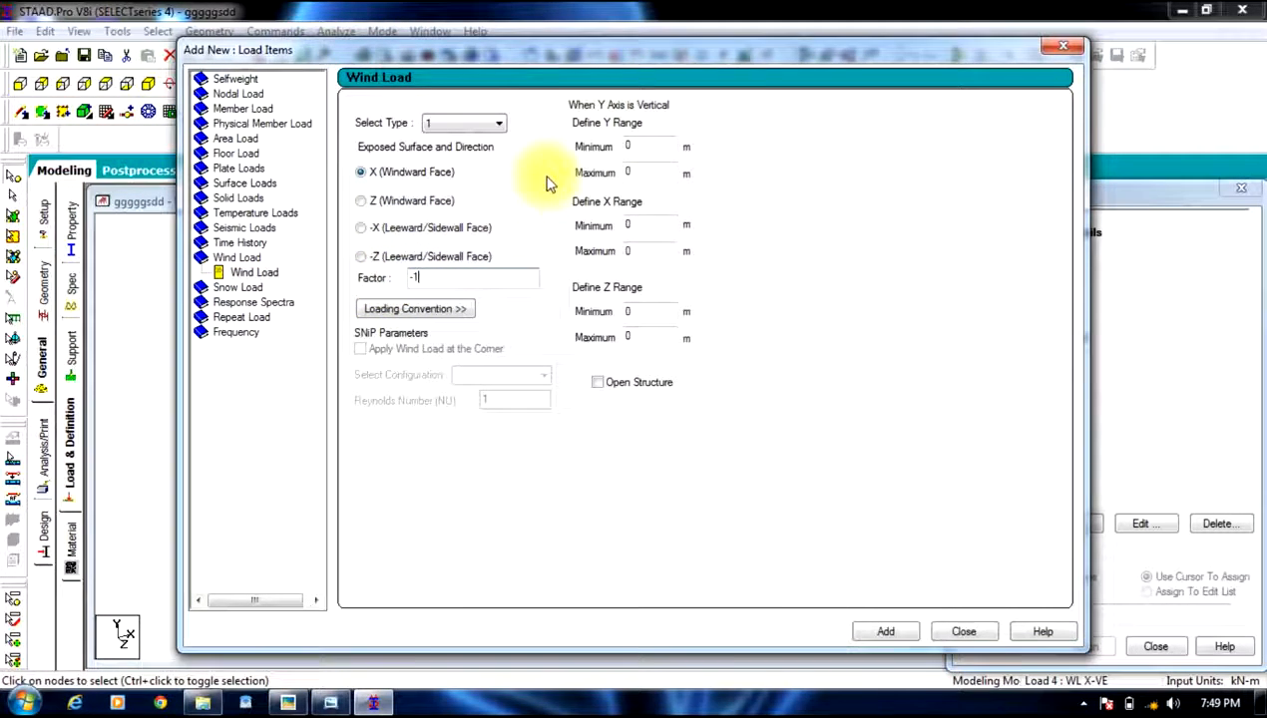
{"action": "left_click", "coordinate": [628, 146]}
{"action": "type", "text": "3"}
{"action": "left_click_drag", "start_coordinate": [638, 171], "coordinate": [504, 198]}
{"action": "type", "text": "18"}
{"action": "left_click", "coordinate": [886, 630]}
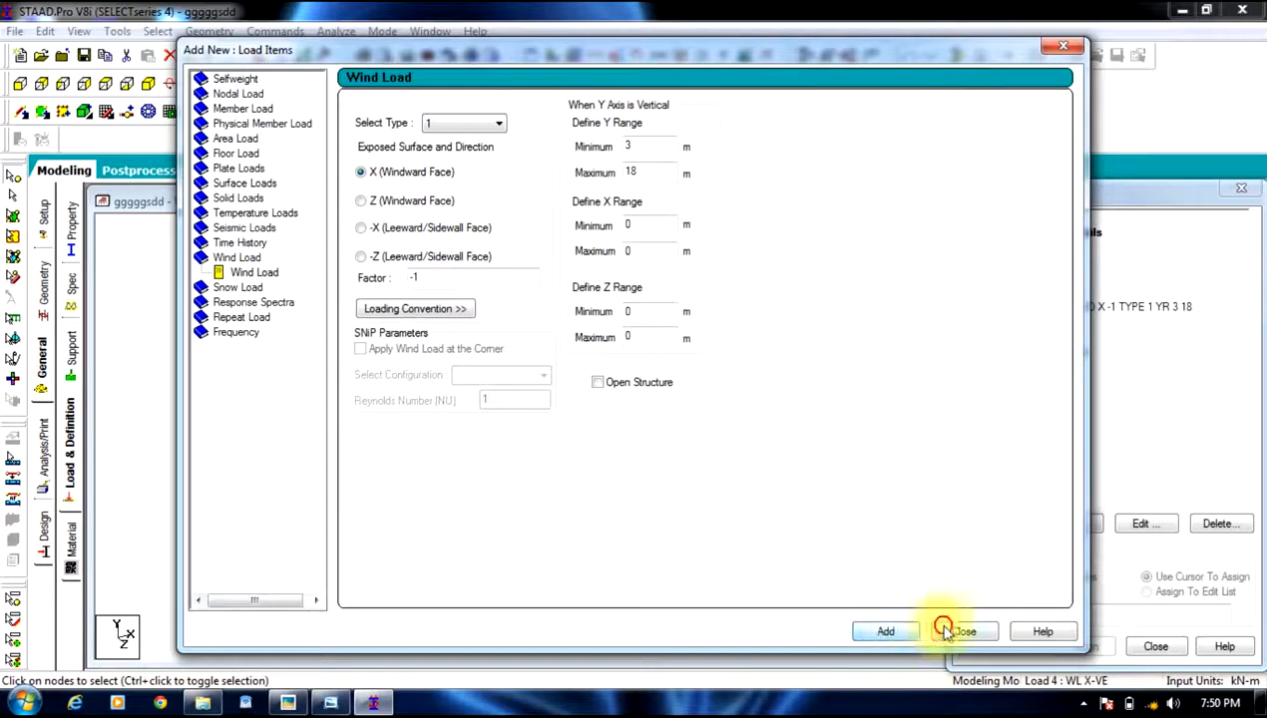
{"action": "left_click", "coordinate": [945, 631]}
{"action": "left_click", "coordinate": [1045, 307]}
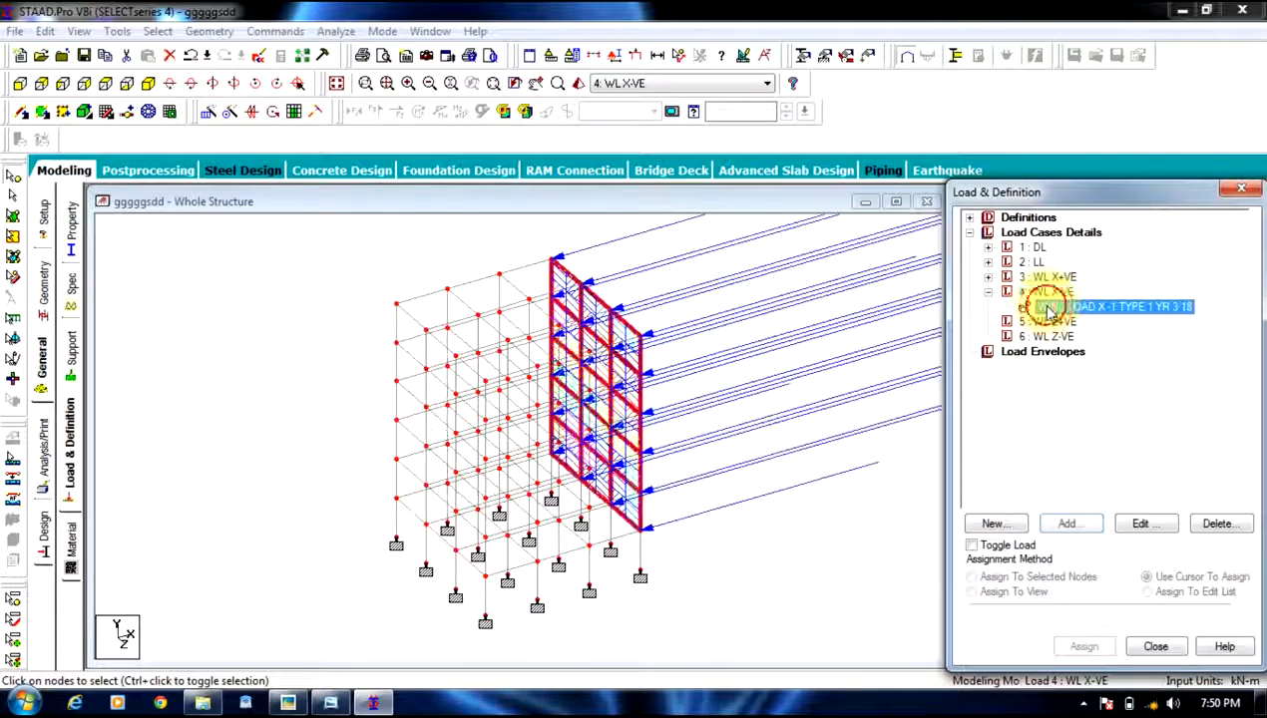
Add a type 1 wind load on the Z windward face, factor 1, Y range 3 to 18 m, to load case 5, WL Z+VE.
{"action": "left_click", "coordinate": [988, 292]}
{"action": "left_click", "coordinate": [1008, 306]}
{"action": "left_click", "coordinate": [1069, 524]}
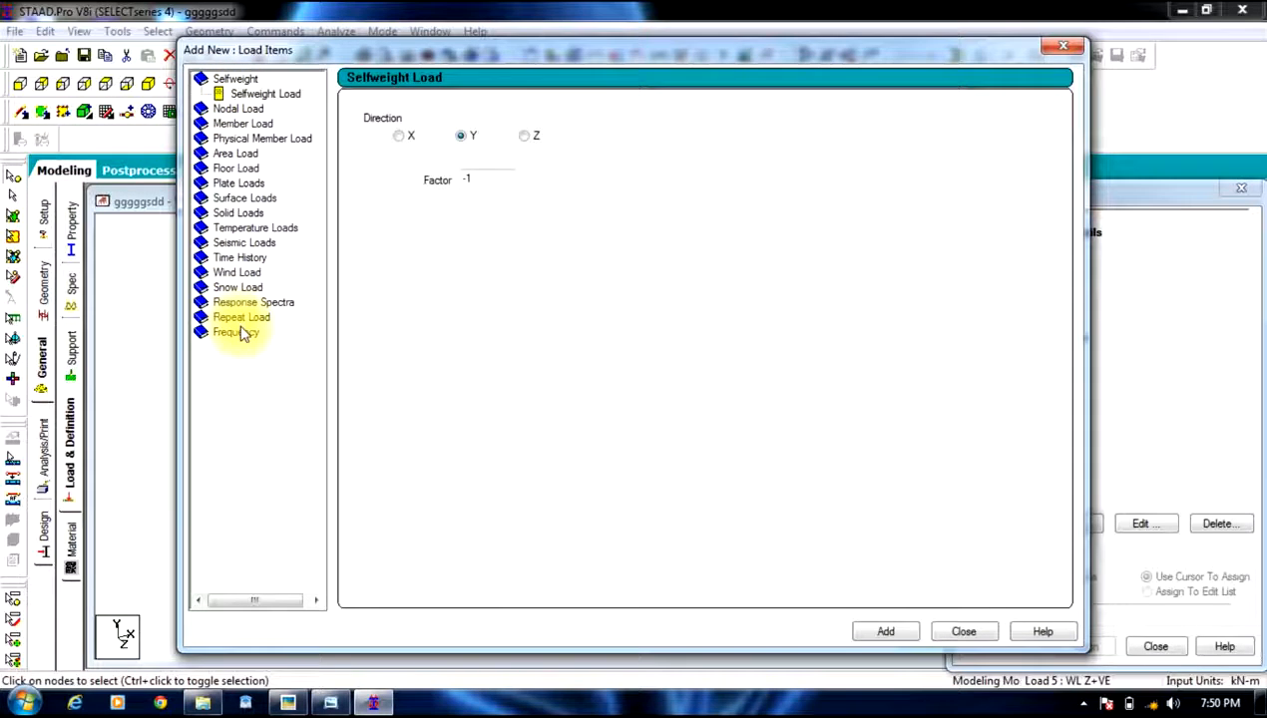
{"action": "left_click", "coordinate": [236, 272]}
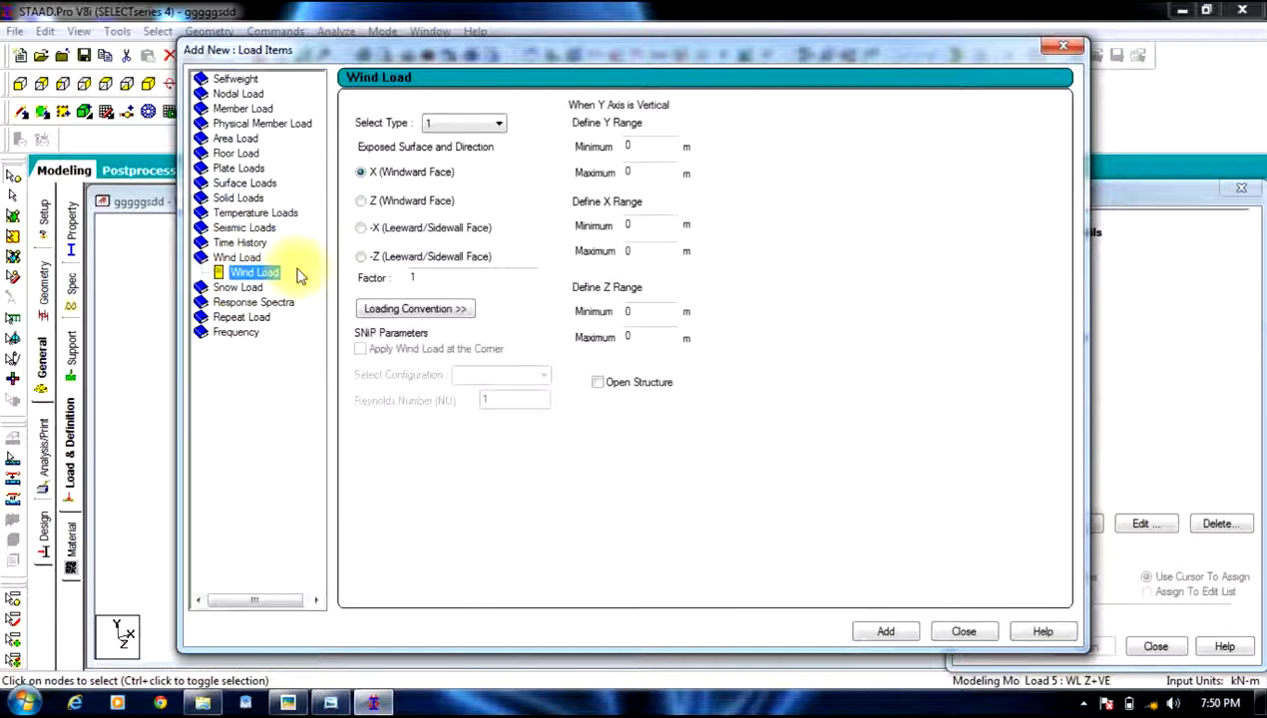
{"action": "left_click", "coordinate": [360, 203]}
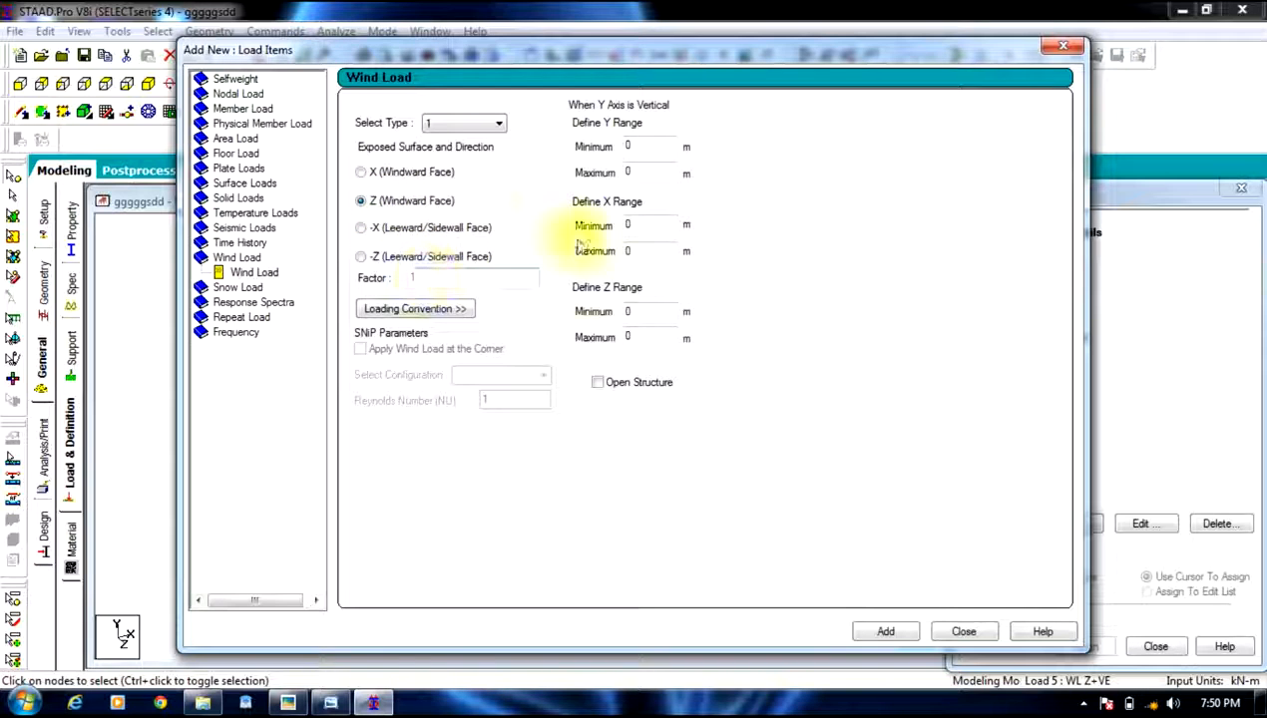
{"action": "left_click_drag", "start_coordinate": [640, 144], "coordinate": [586, 142]}
{"action": "type", "text": "3"}
{"action": "left_click_drag", "start_coordinate": [648, 172], "coordinate": [580, 190]}
{"action": "type", "text": "18"}
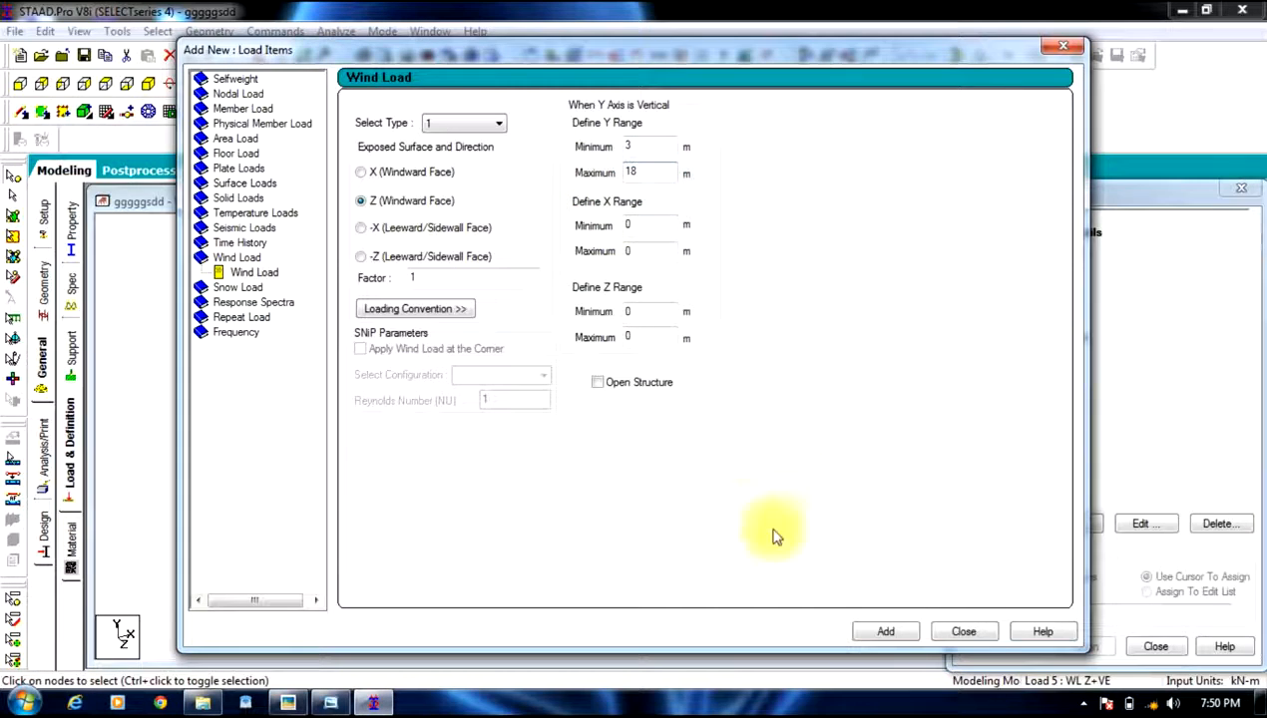
{"action": "left_click", "coordinate": [888, 630]}
{"action": "left_click", "coordinate": [953, 632]}
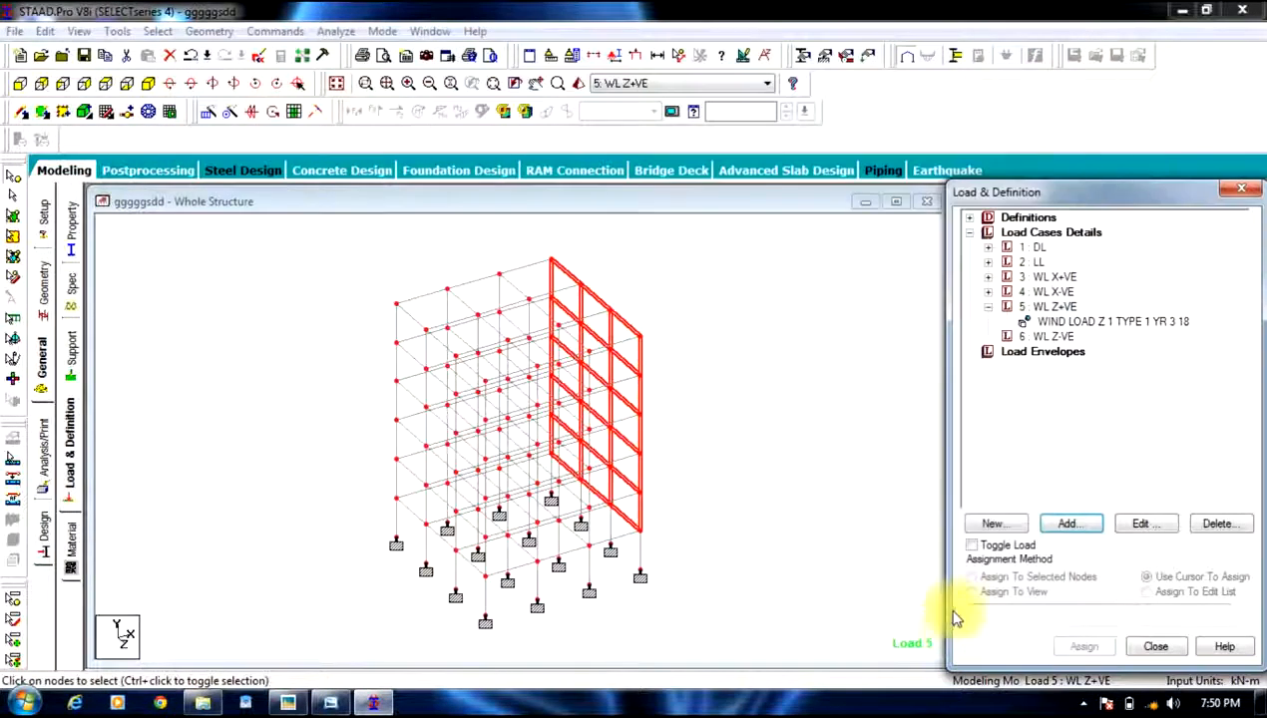
Add a type 1 wind load on the Z windward face, factor -1, Y range 3 to 18 m, to load case 6, WL Z-VE.
{"action": "left_click", "coordinate": [988, 306]}
{"action": "left_click", "coordinate": [1048, 321]}
{"action": "left_click", "coordinate": [1068, 523]}
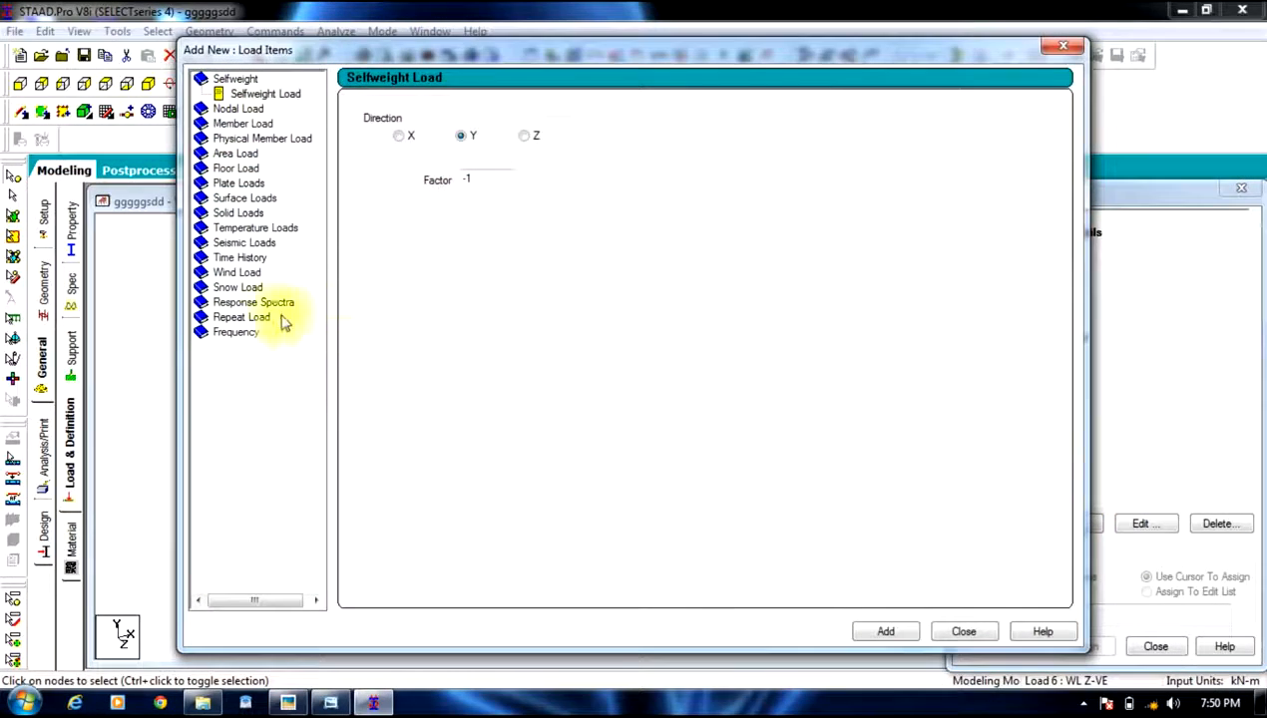
{"action": "left_click", "coordinate": [237, 273]}
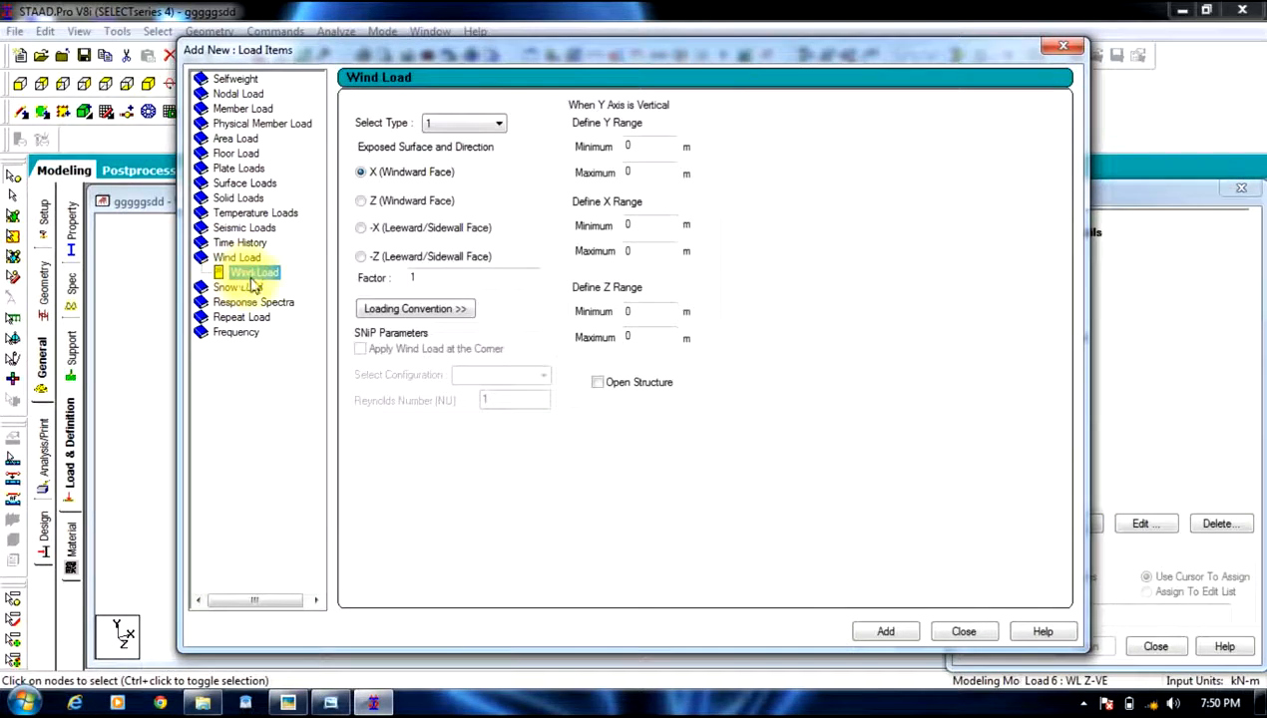
{"action": "left_click", "coordinate": [378, 200]}
{"action": "double_click", "coordinate": [409, 280]}
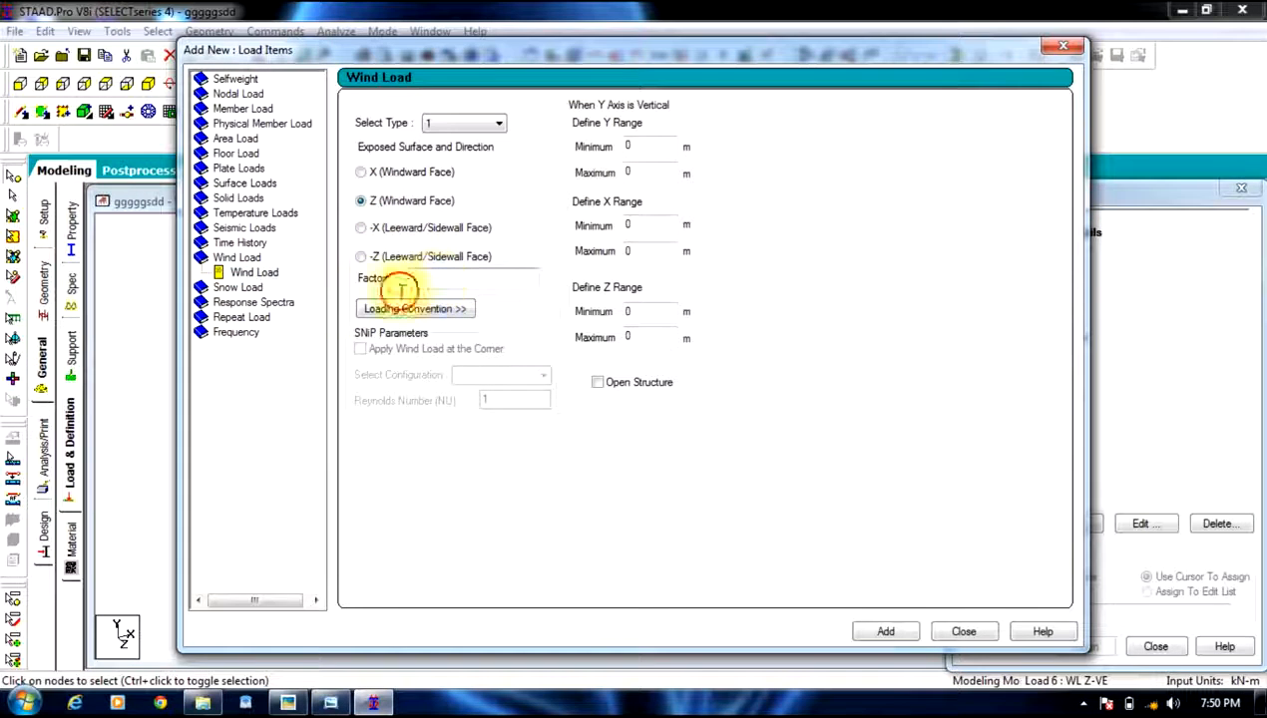
{"action": "key", "text": "BackSpace"}
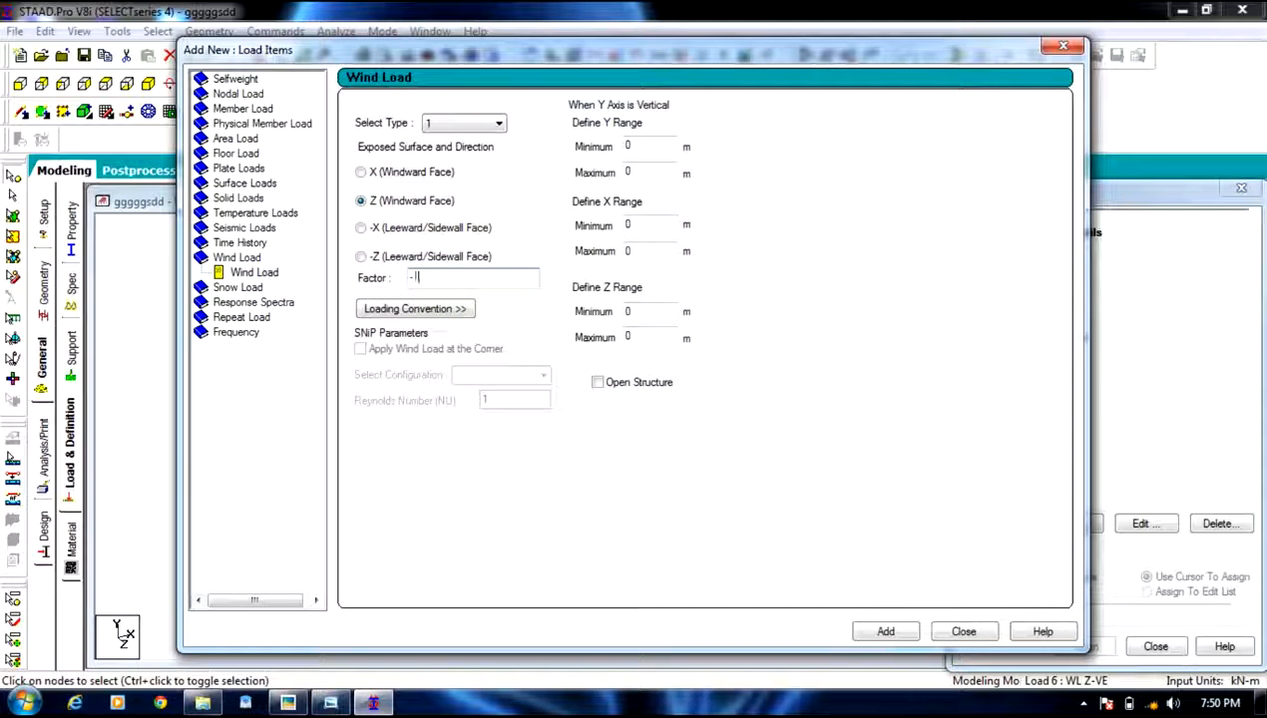
{"action": "left_click", "coordinate": [628, 147]}
{"action": "type", "text": "3"}
{"action": "left_click", "coordinate": [663, 172]}
{"action": "type", "text": "18"}
{"action": "left_click", "coordinate": [893, 631]}
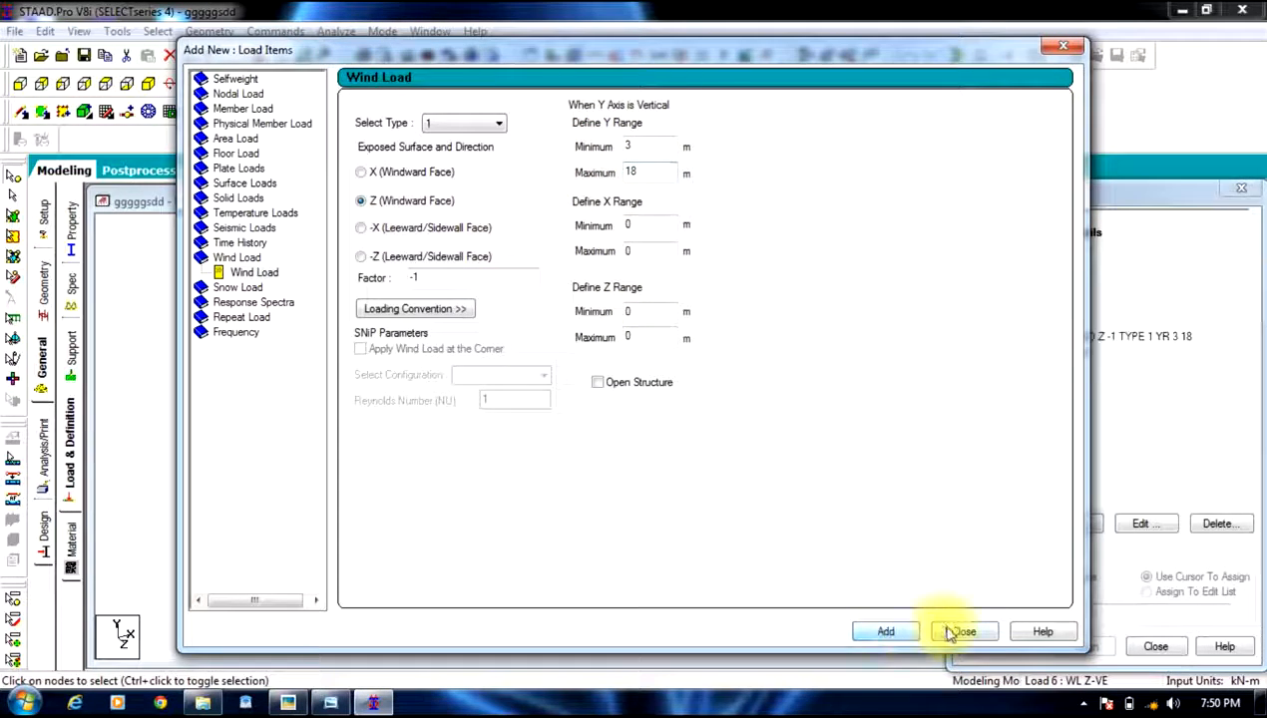
{"action": "left_click", "coordinate": [952, 633]}
Display the wind loads of load cases 6, WL Z-VE, and 5, WL Z+VE, on the structure, and collapse both cases in the load tree.
{"action": "left_click", "coordinate": [988, 324]}
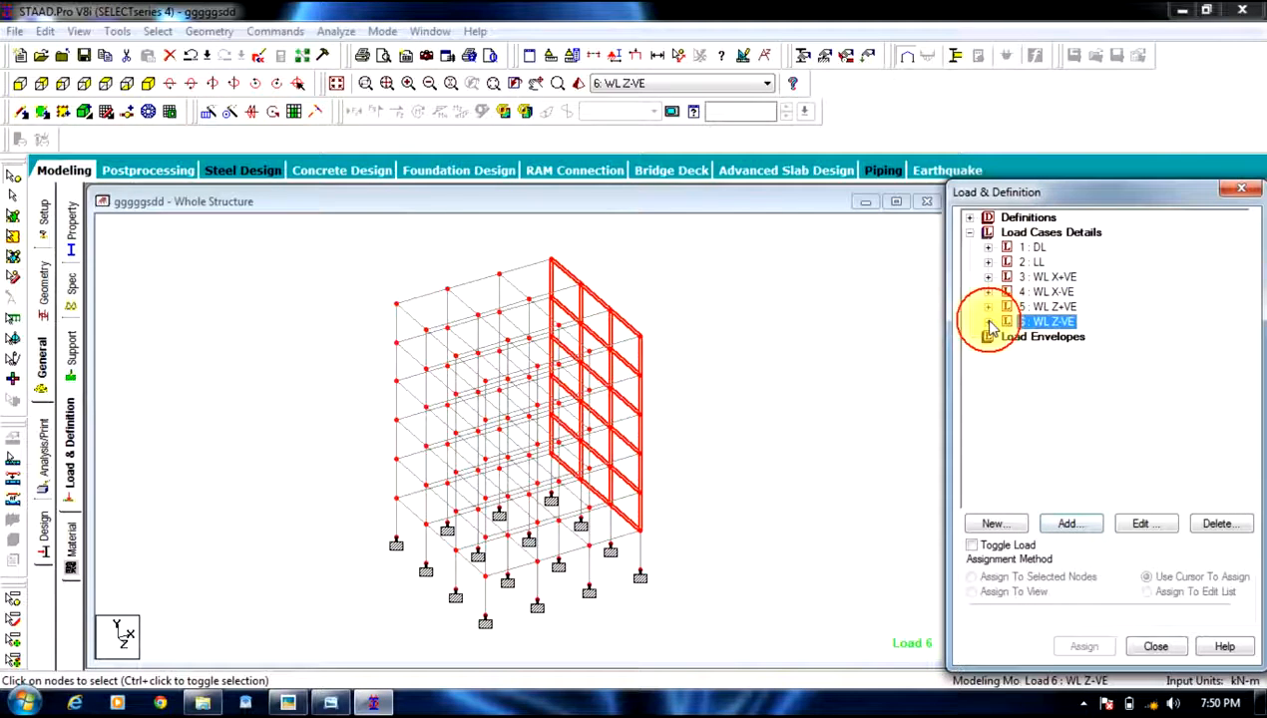
{"action": "left_click", "coordinate": [989, 323]}
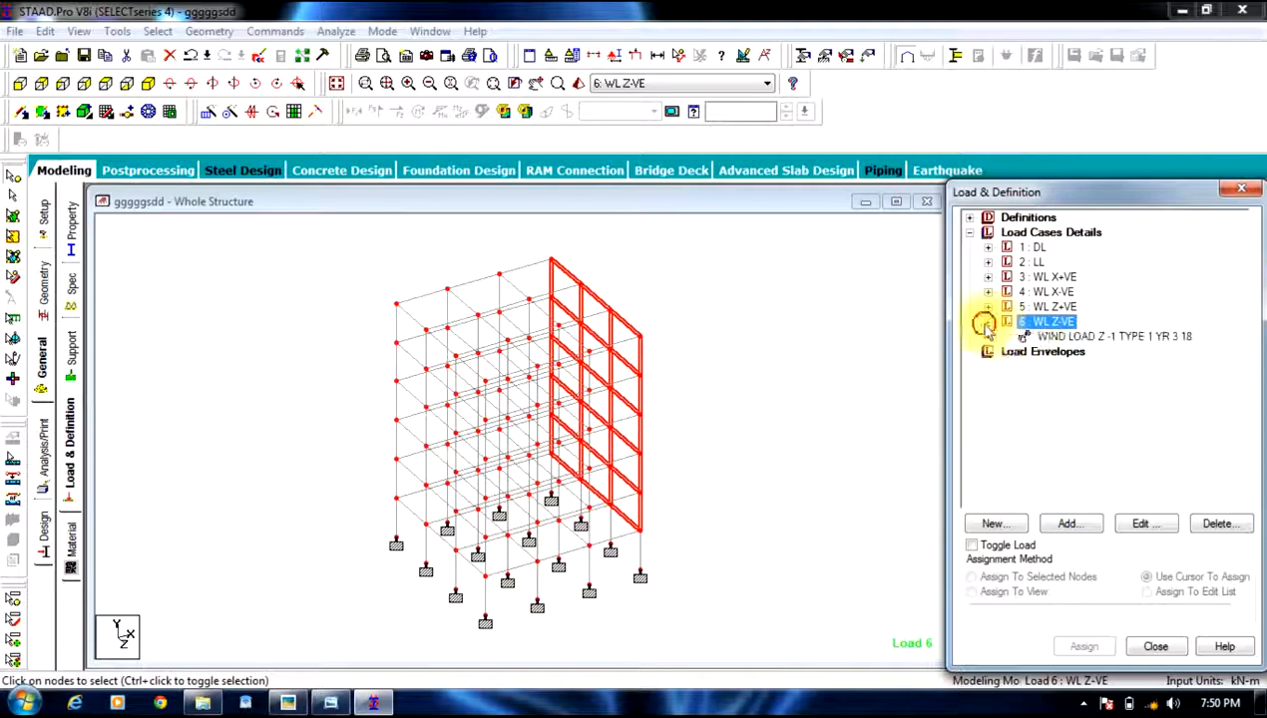
{"action": "left_click", "coordinate": [1053, 337]}
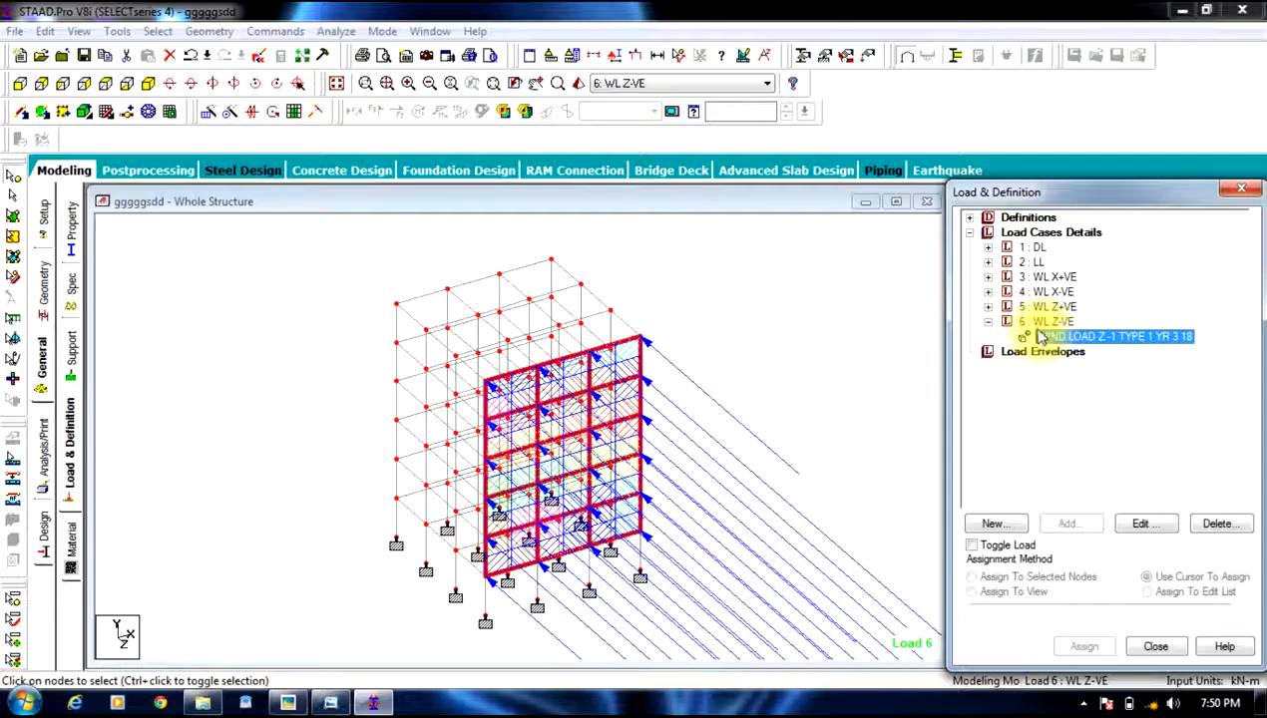
{"action": "left_click", "coordinate": [988, 307]}
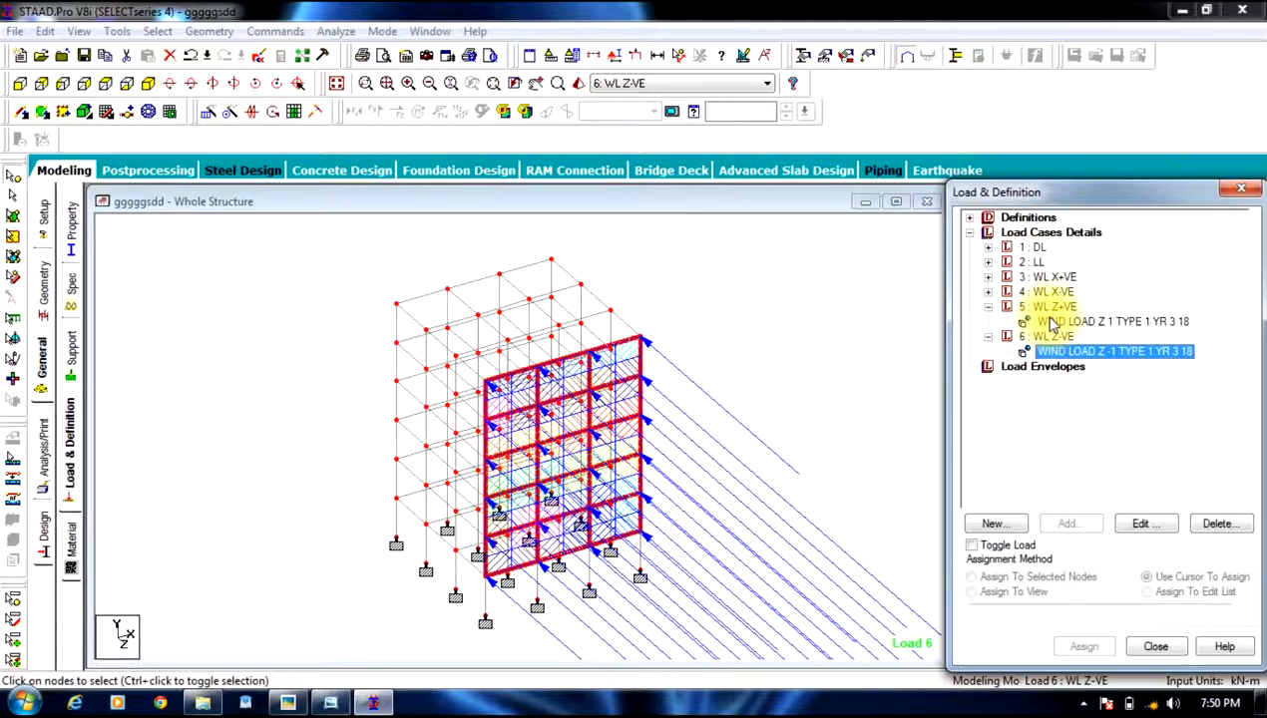
{"action": "left_click", "coordinate": [1049, 322]}
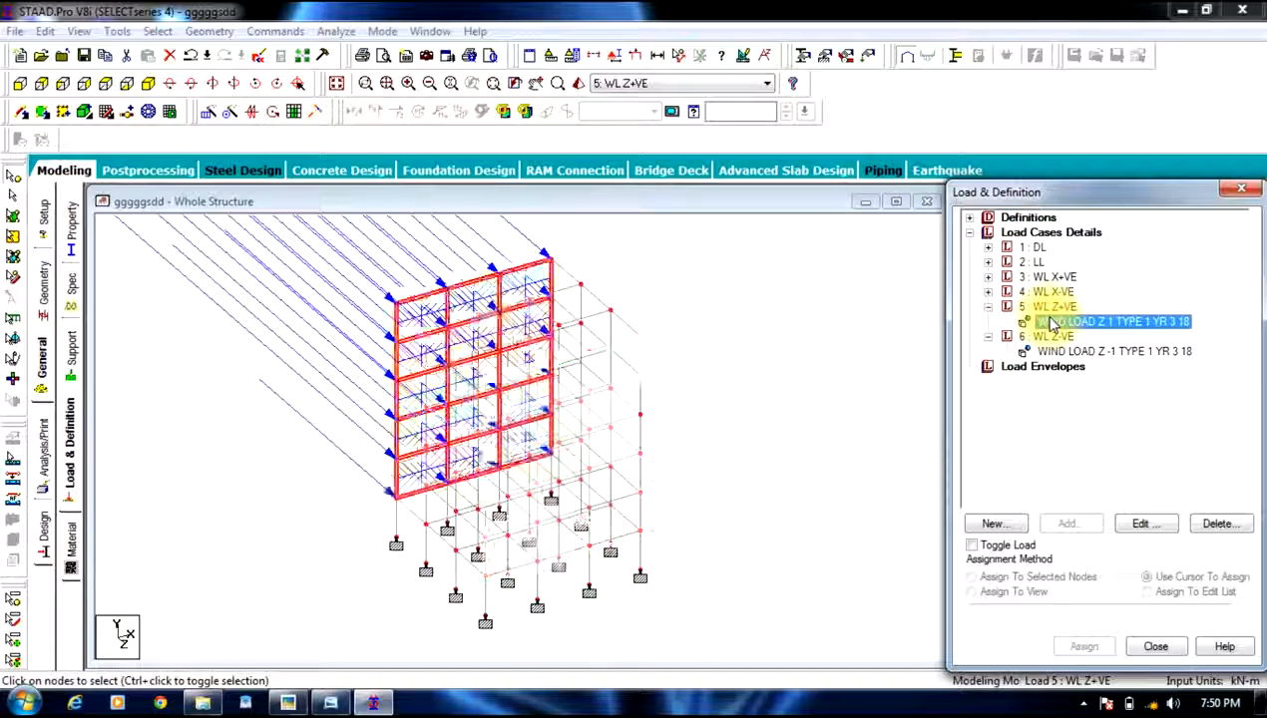
{"action": "left_click", "coordinate": [989, 307]}
{"action": "left_click", "coordinate": [989, 322]}
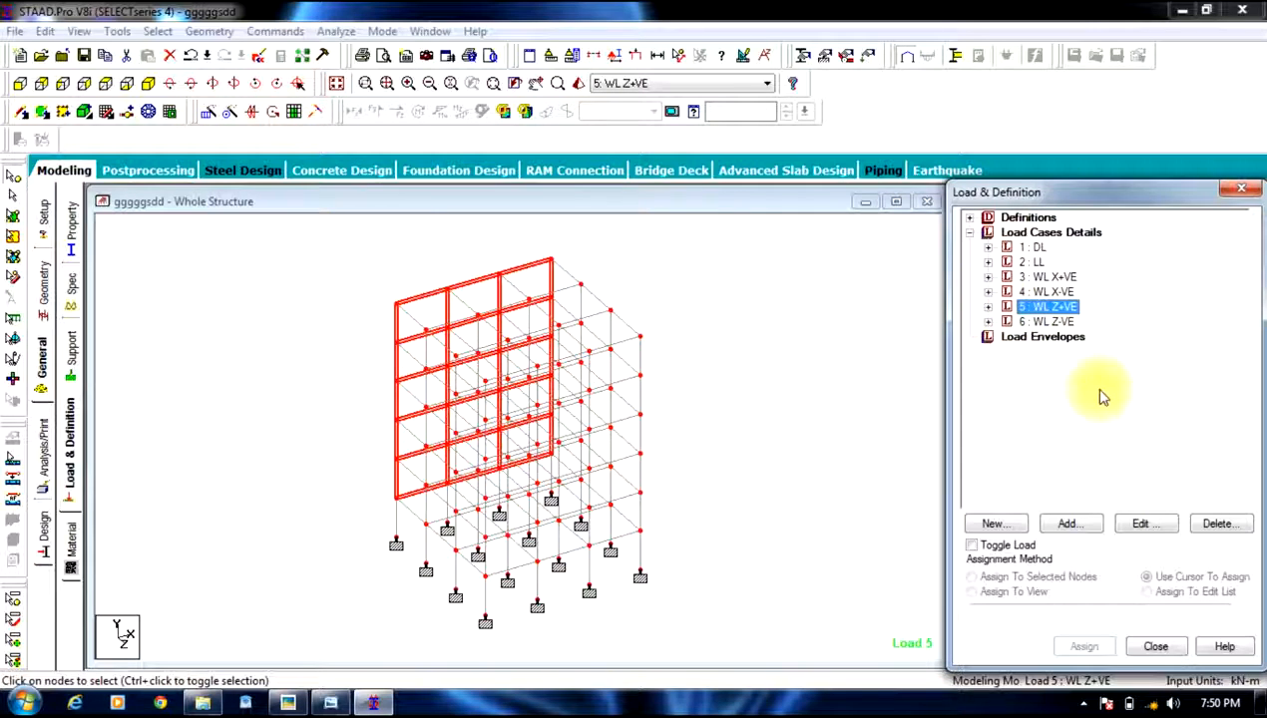
Start a normal load combination as load case 7, consult the IMG_0402 combination table, and name it 1.5(DL+LL), declining the auto save.
{"action": "left_click", "coordinate": [1028, 233]}
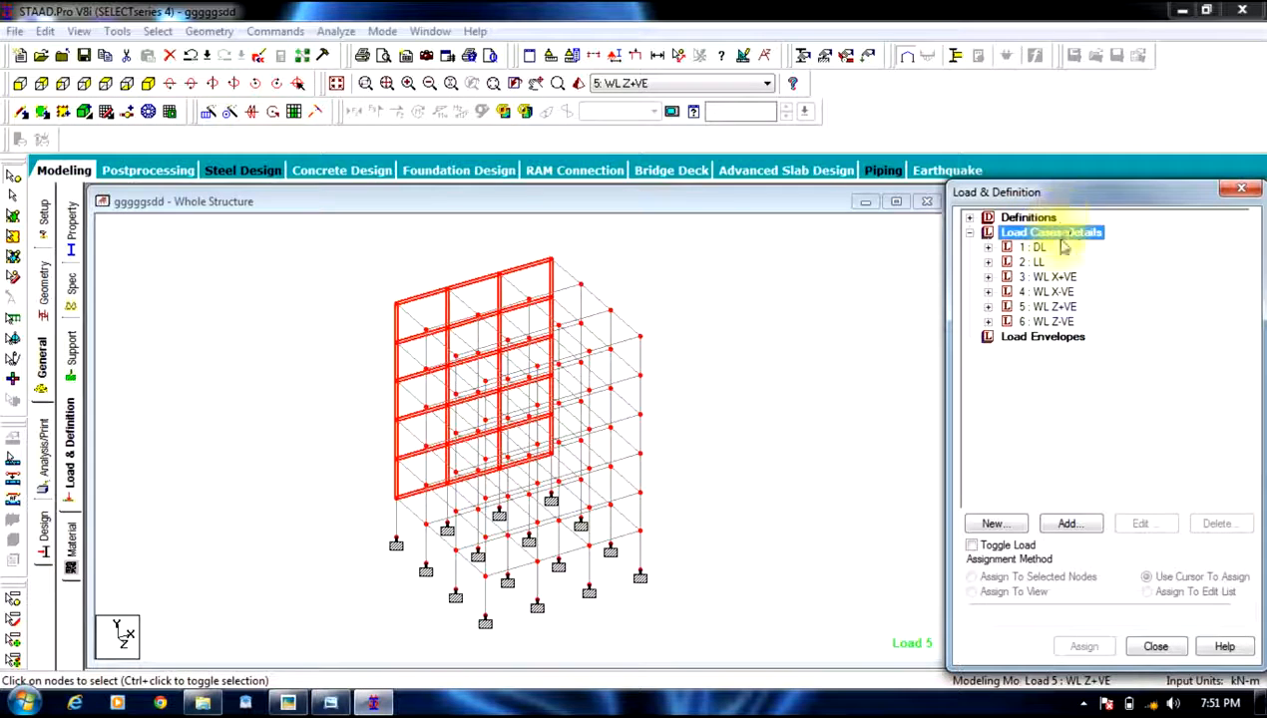
{"action": "left_click", "coordinate": [1075, 527]}
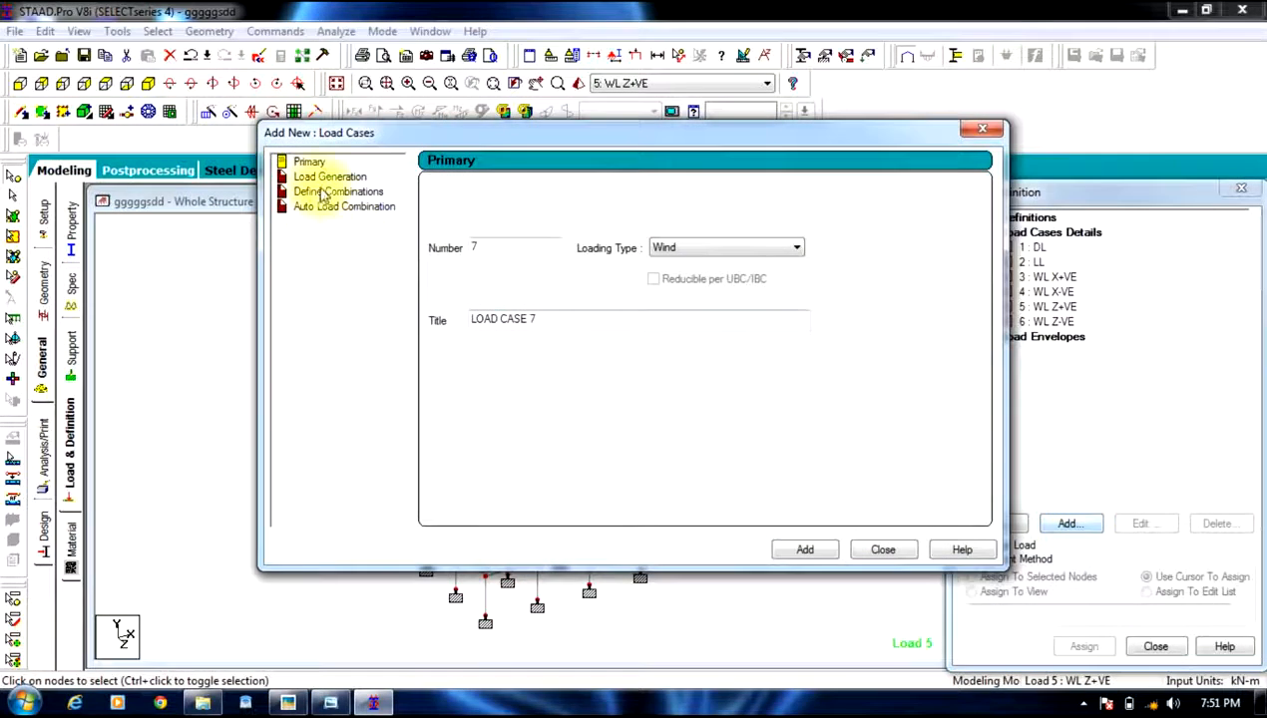
{"action": "left_click", "coordinate": [322, 192]}
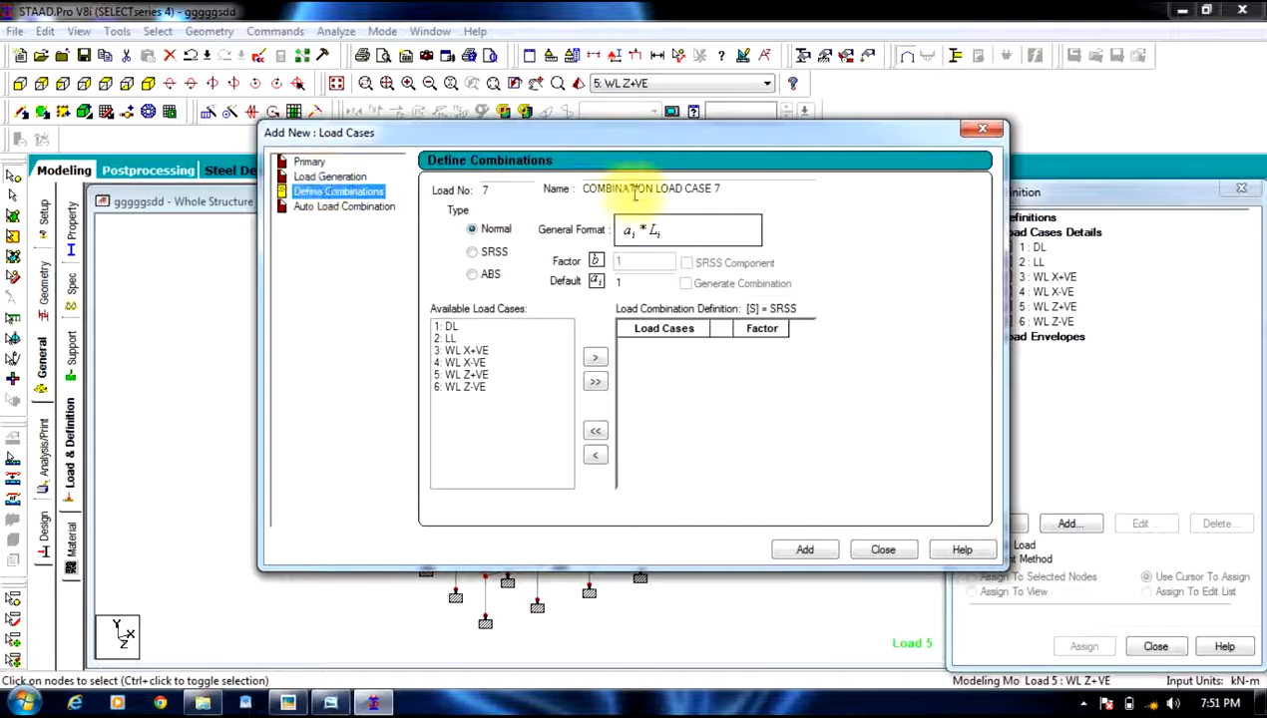
{"action": "left_click", "coordinate": [743, 189]}
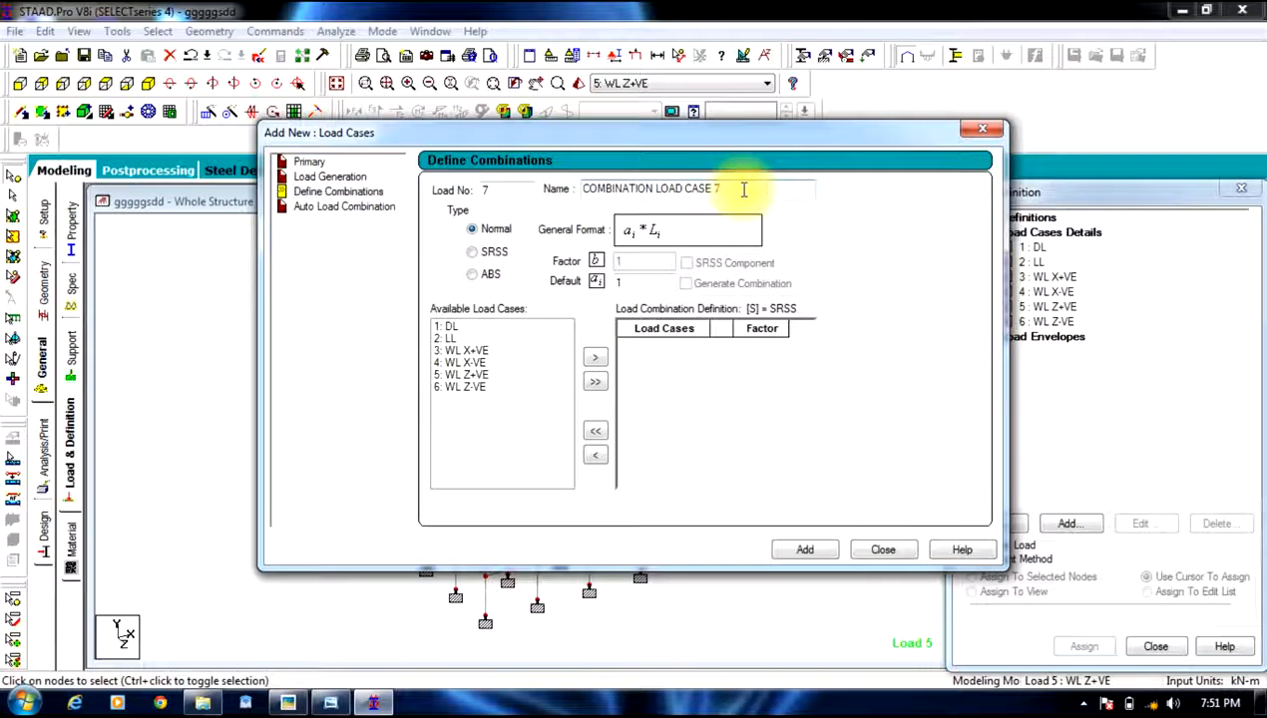
{"action": "key", "text": "ctrl+a"}
{"action": "left_click", "coordinate": [330, 703]}
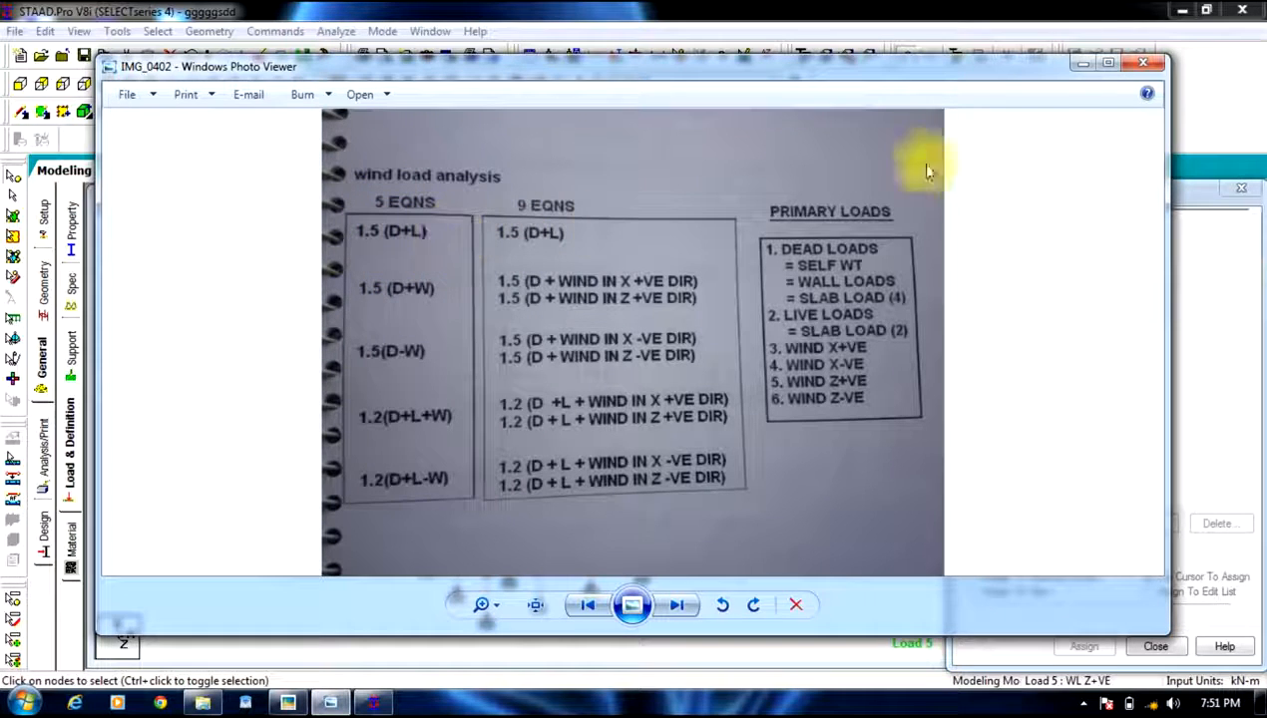
{"action": "left_click", "coordinate": [1082, 66]}
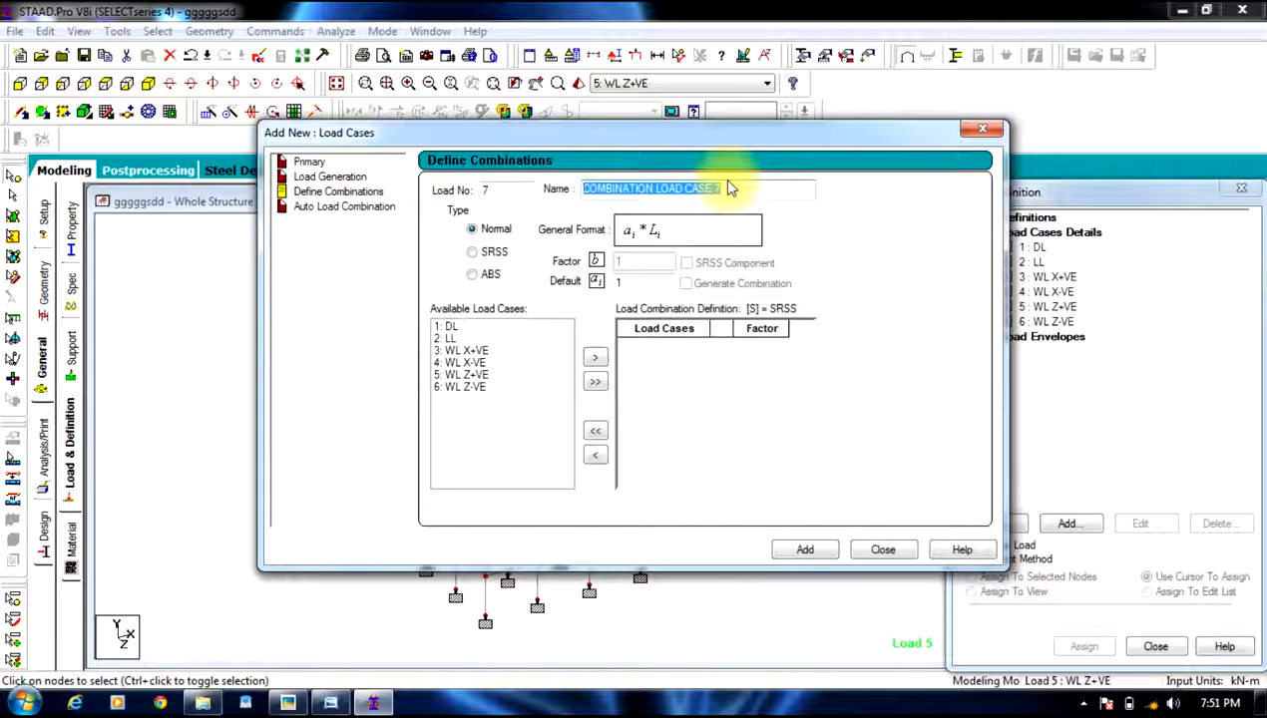
{"action": "type", "text": "1.5("}
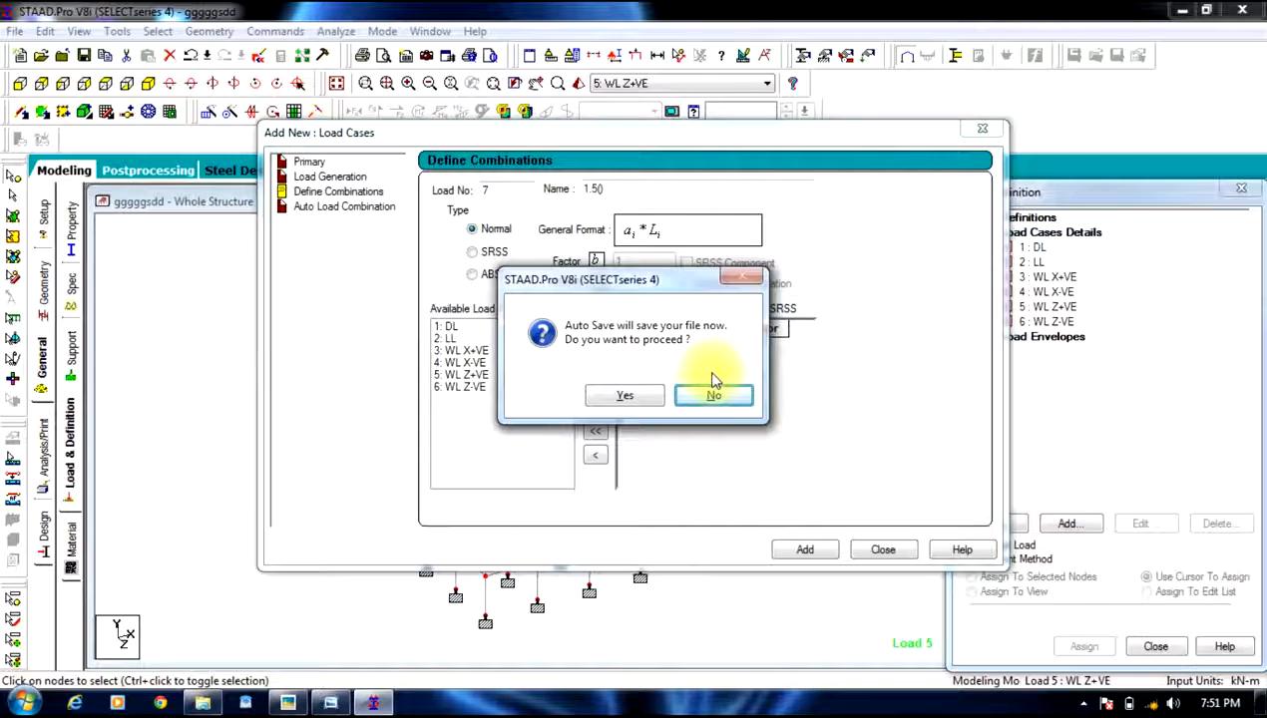
{"action": "left_click", "coordinate": [714, 397]}
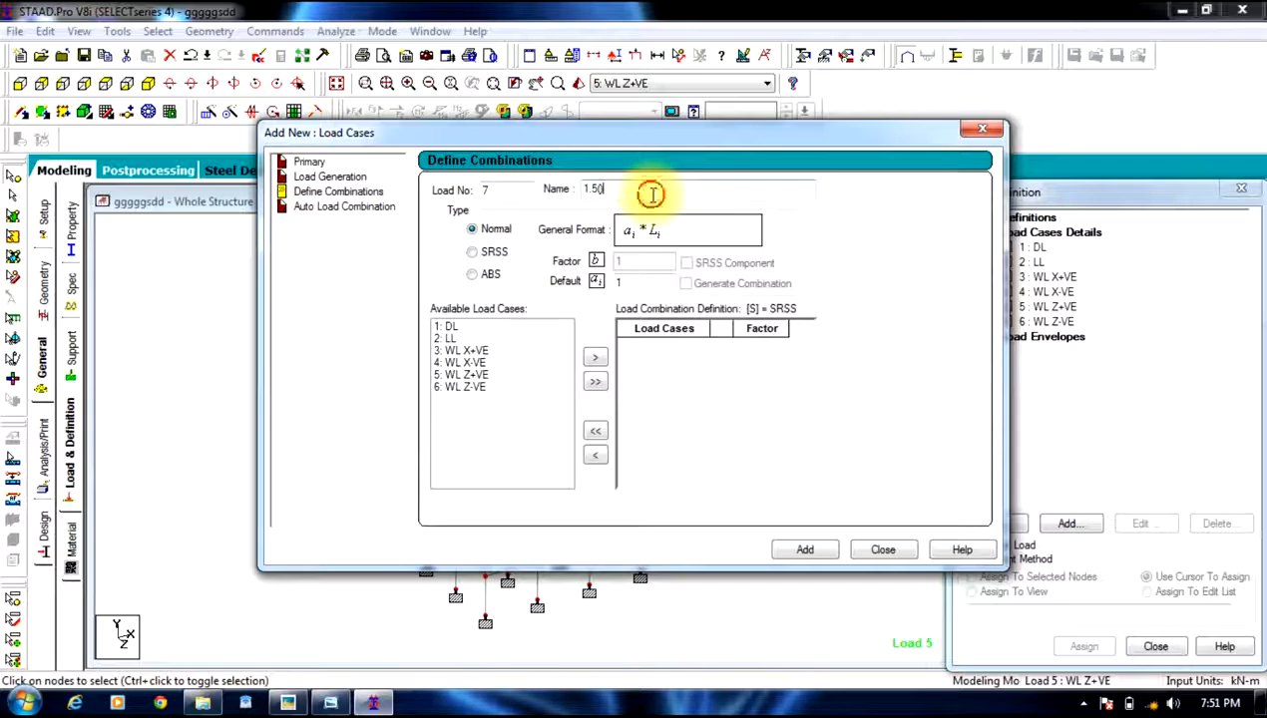
{"action": "type", "text": "DL"}
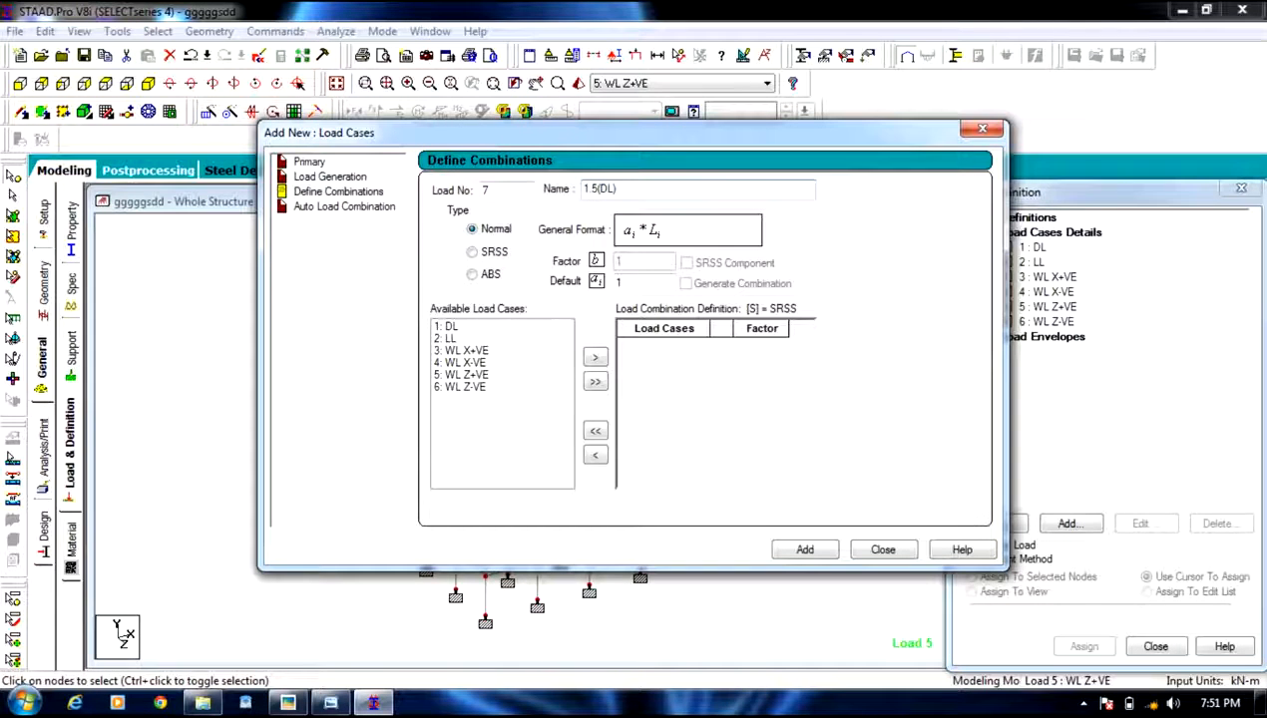
{"action": "type", "text": "+LL)"}
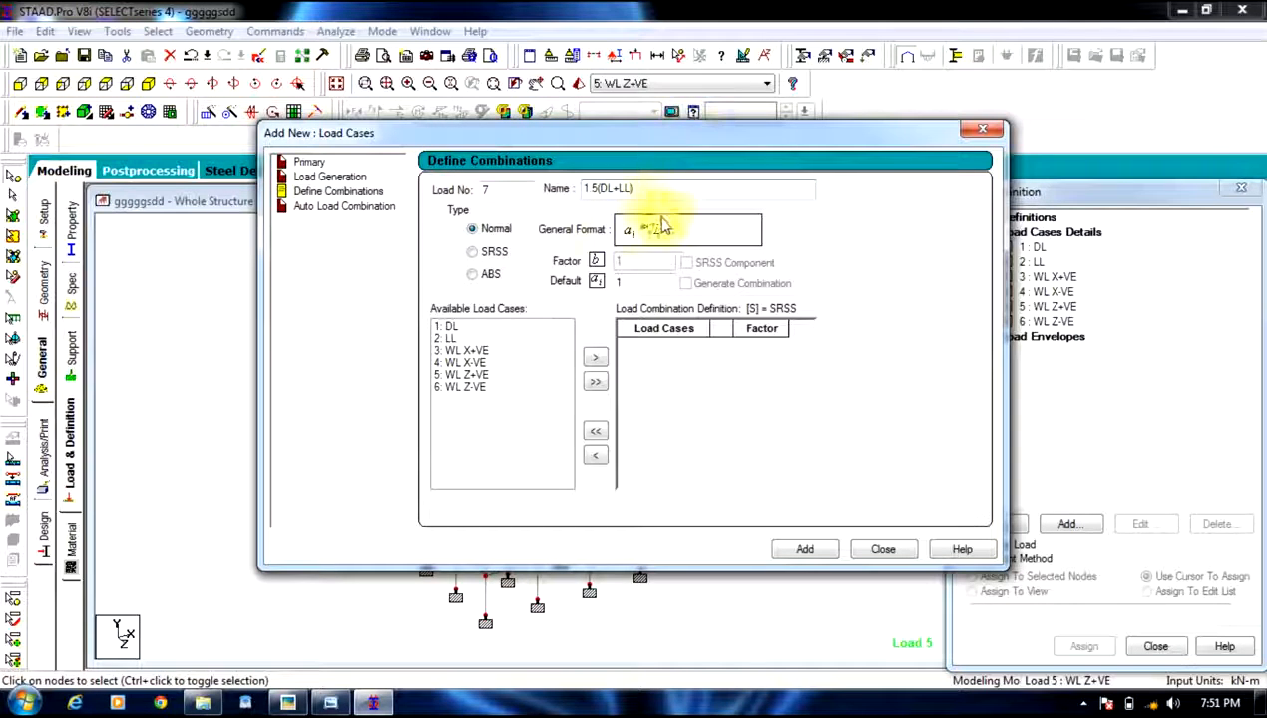
Include load cases 1, DL, and 2, LL, with factor 1.5 in load combination 7 and add the combination.
{"action": "left_click", "coordinate": [636, 277]}
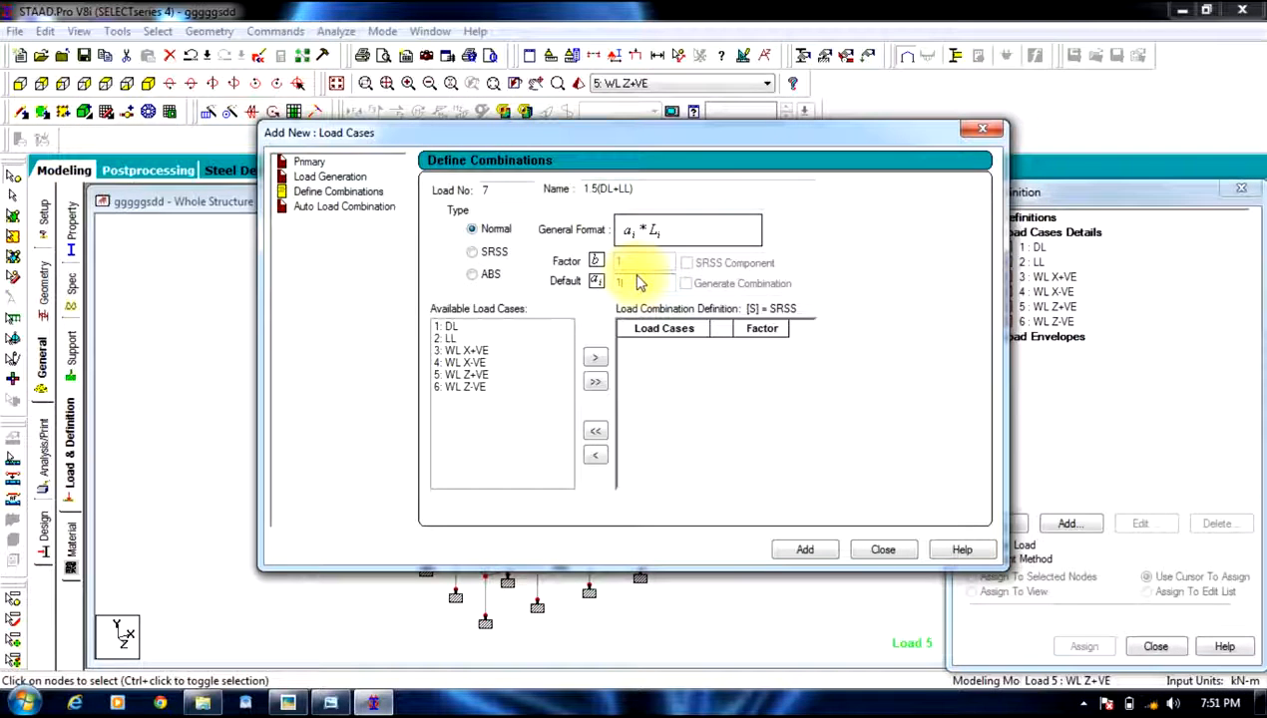
{"action": "type", "text": ".5"}
{"action": "left_click", "coordinate": [452, 329]}
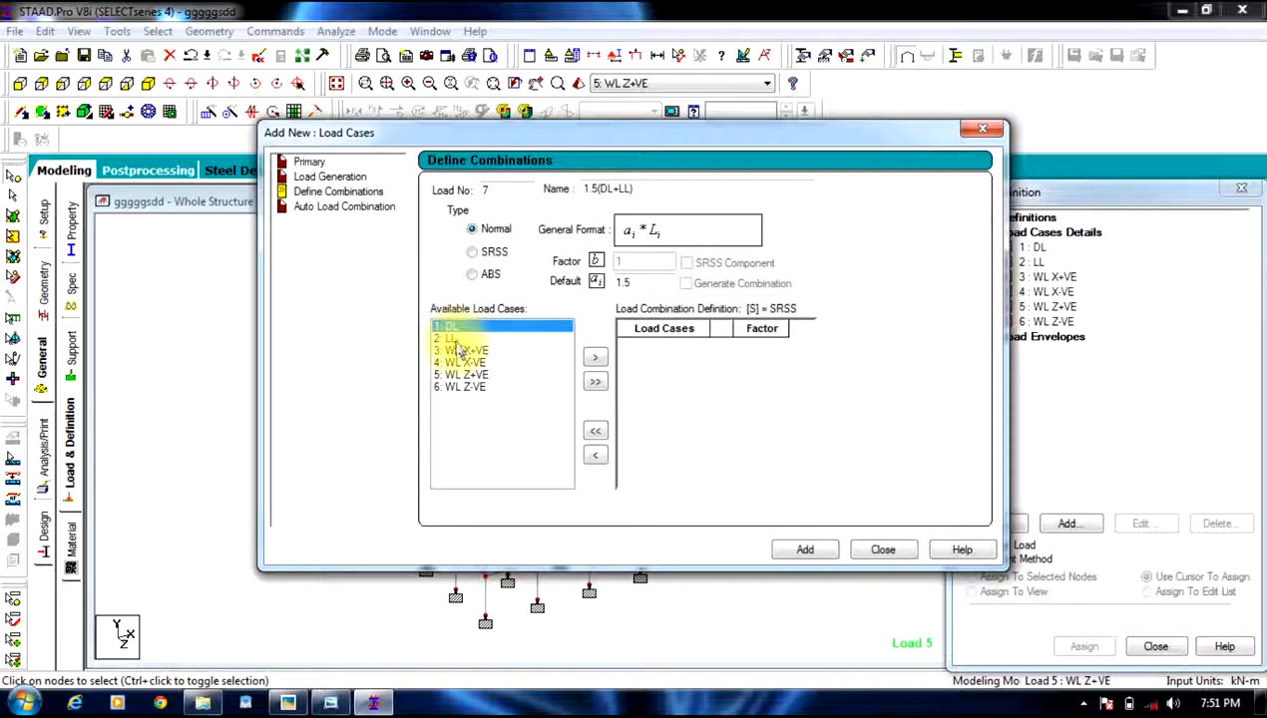
{"action": "left_click", "coordinate": [450, 340], "text": "ctrl"}
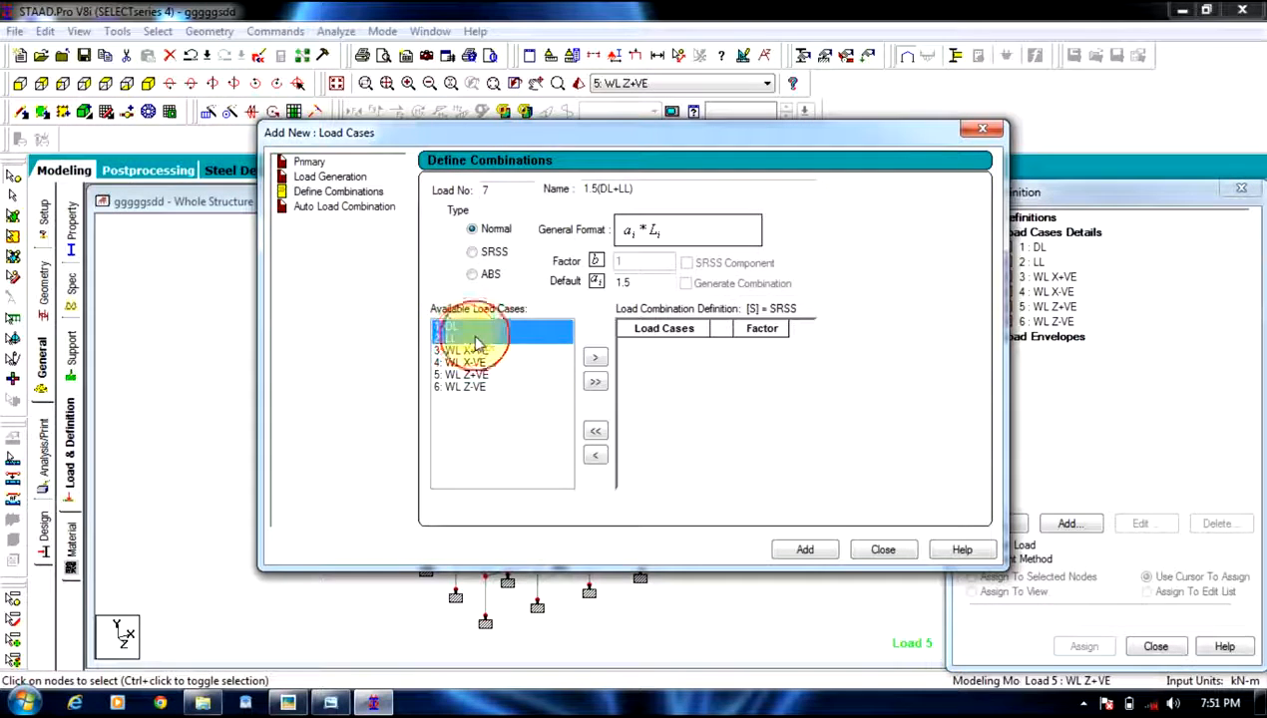
{"action": "left_click", "coordinate": [593, 356]}
{"action": "left_click", "coordinate": [814, 552]}
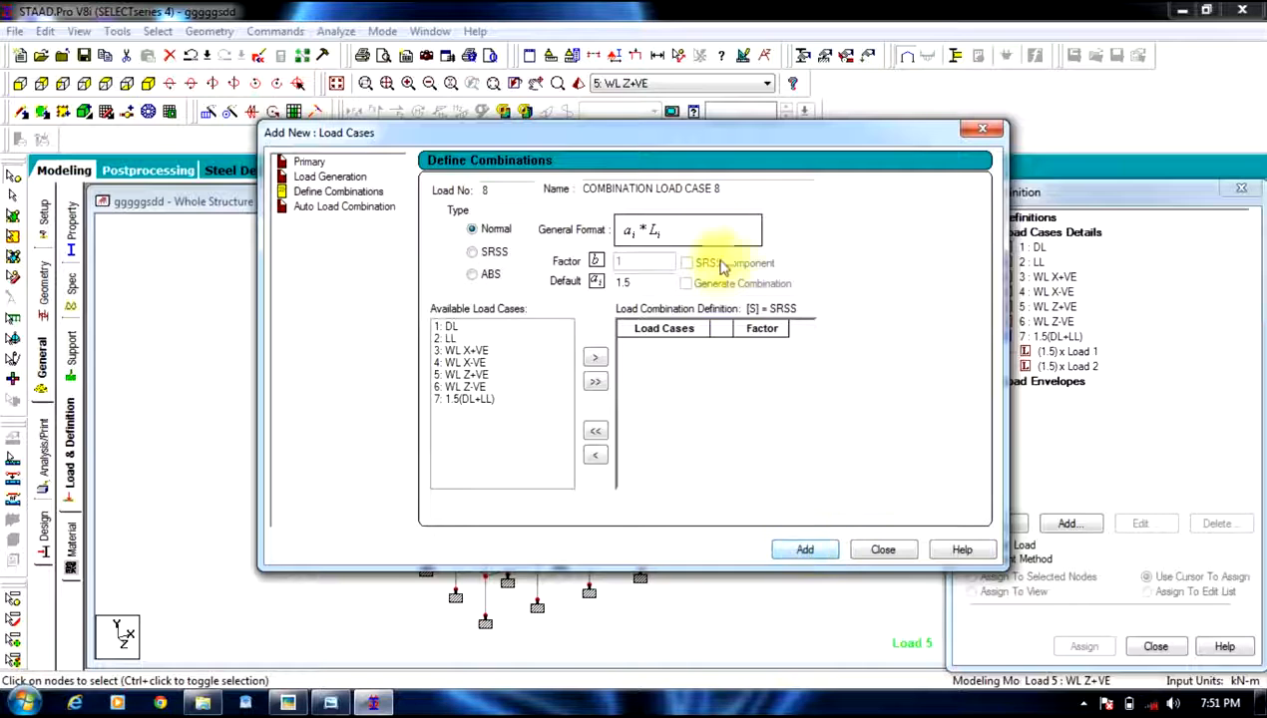
Consult the IMG_0402 combination table and name load combination 8 as 1.5(DL+WL X+VE).
{"action": "left_click", "coordinate": [331, 702]}
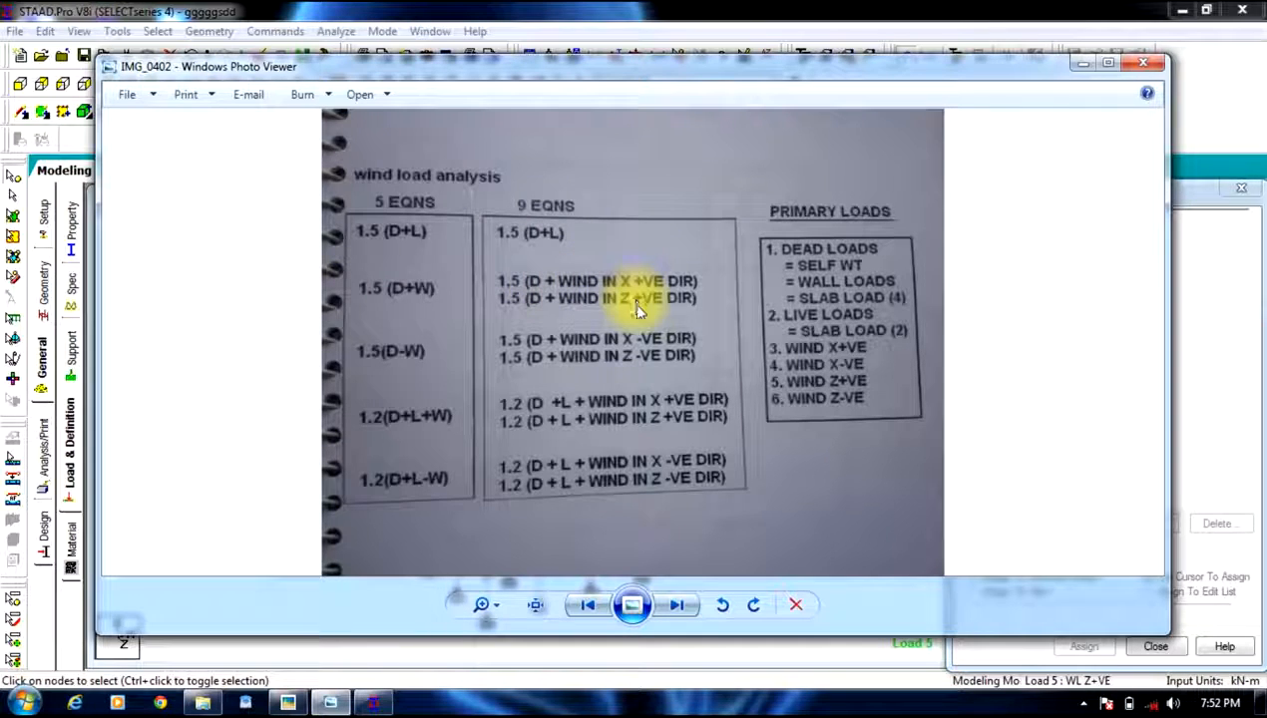
{"action": "left_click", "coordinate": [1082, 66]}
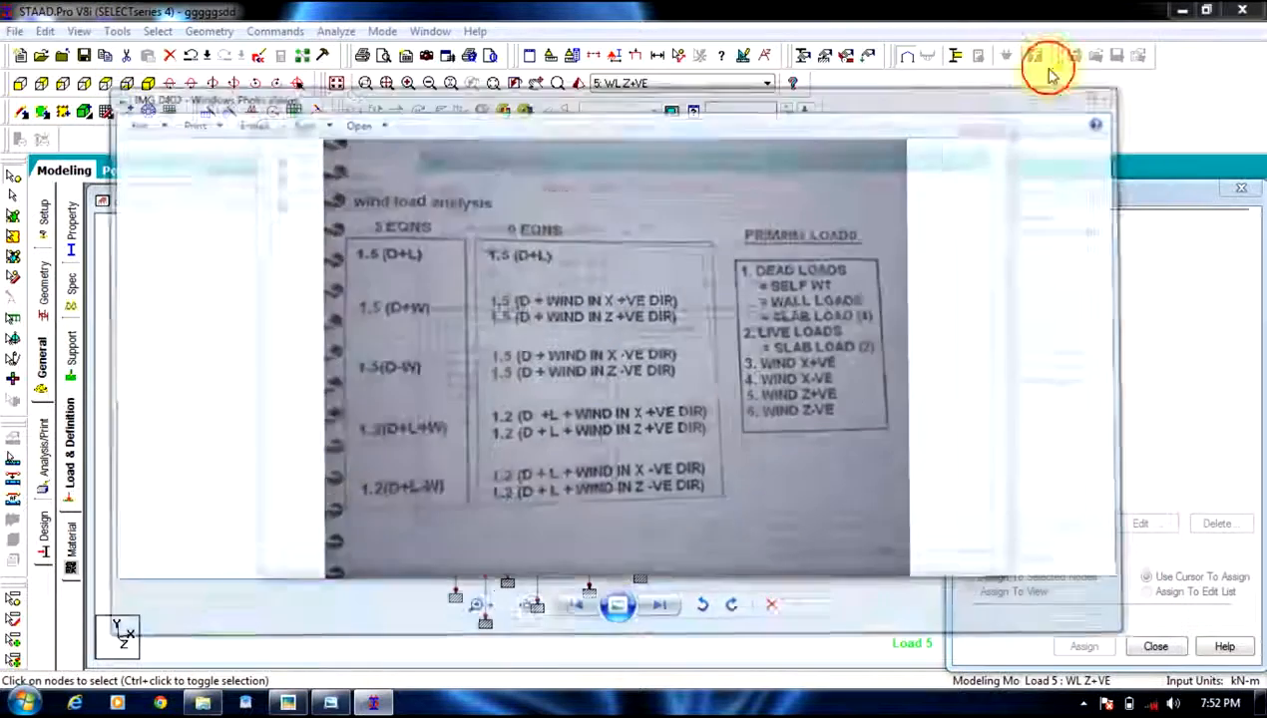
{"action": "left_click_drag", "start_coordinate": [761, 189], "coordinate": [496, 229]}
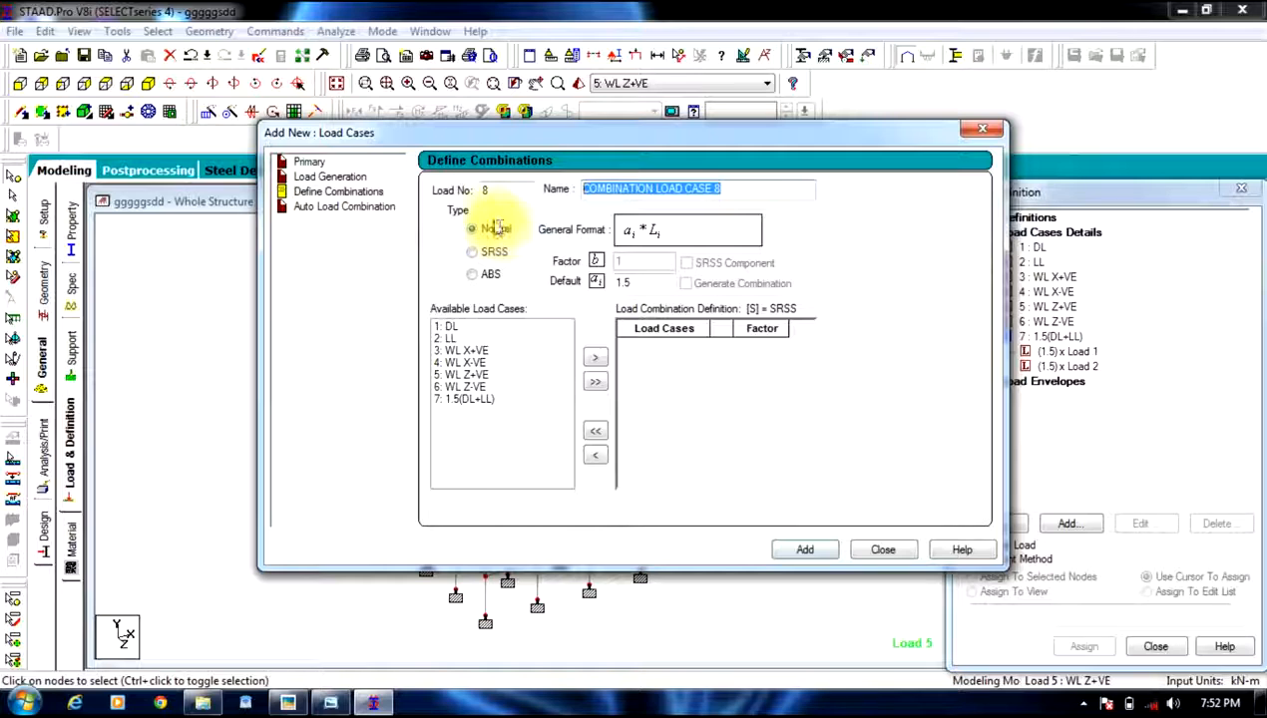
{"action": "type", "text": "1.5"}
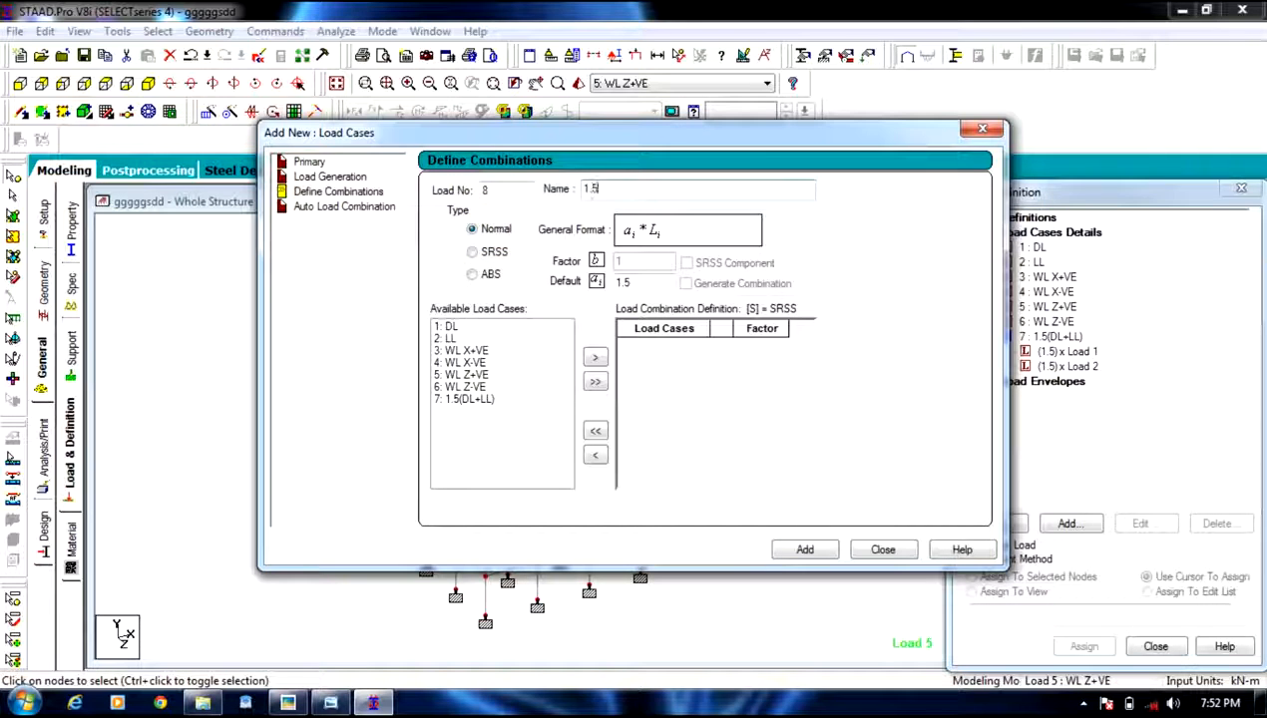
{"action": "type", "text": "(DL)"}
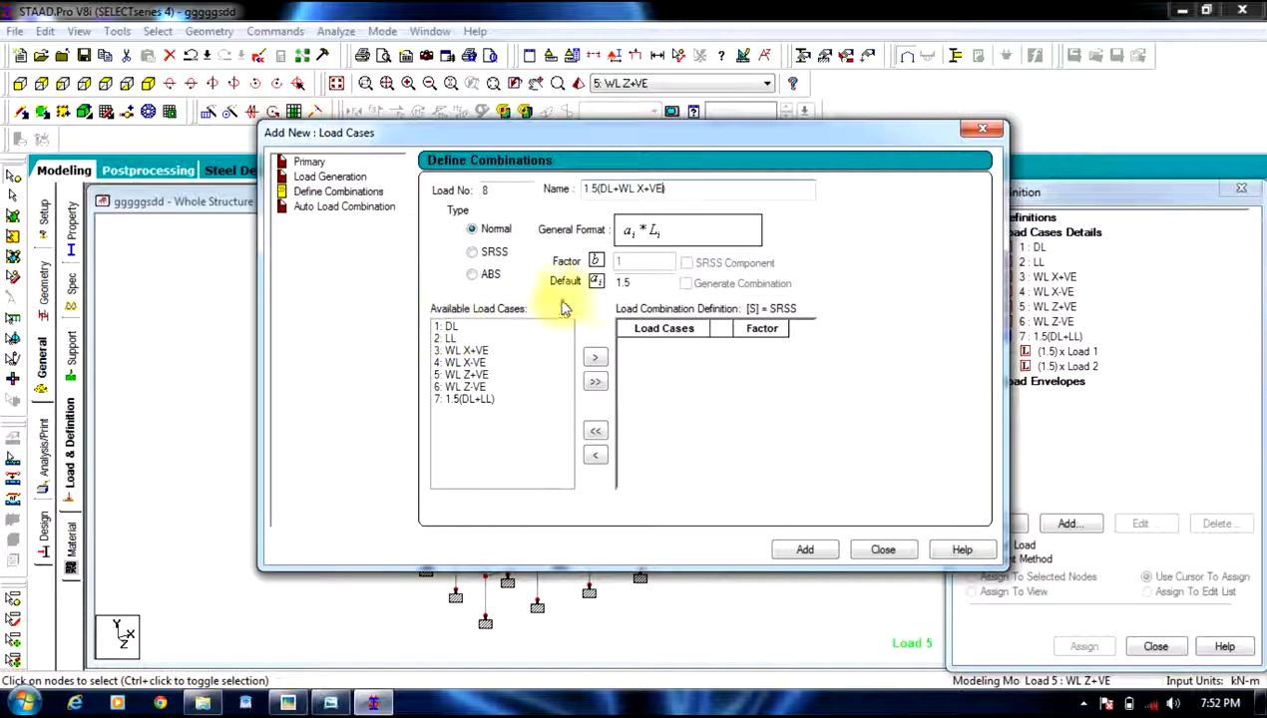
Include load cases 1, DL, and 3, WL X+VE, with factor 1.5 in load combination 8 and add the combination.
{"action": "left_click", "coordinate": [449, 328]}
{"action": "left_click", "coordinate": [463, 351], "text": "ctrl"}
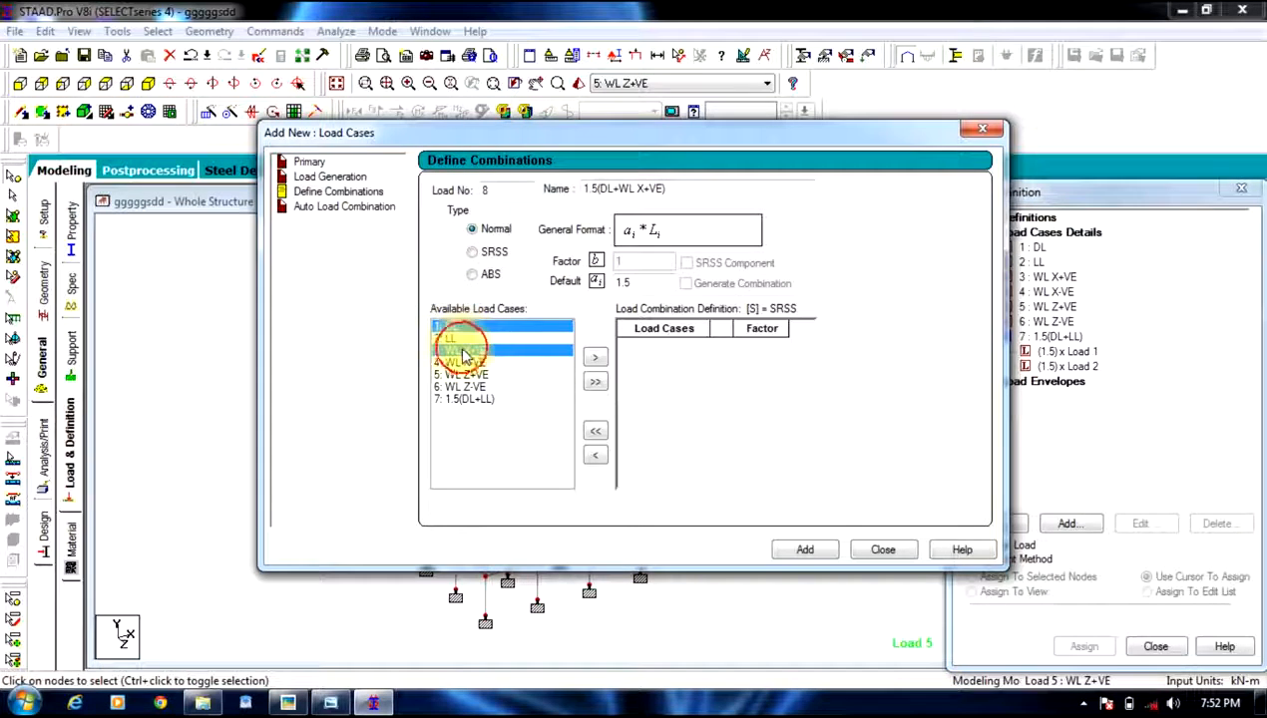
{"action": "left_click", "coordinate": [594, 358]}
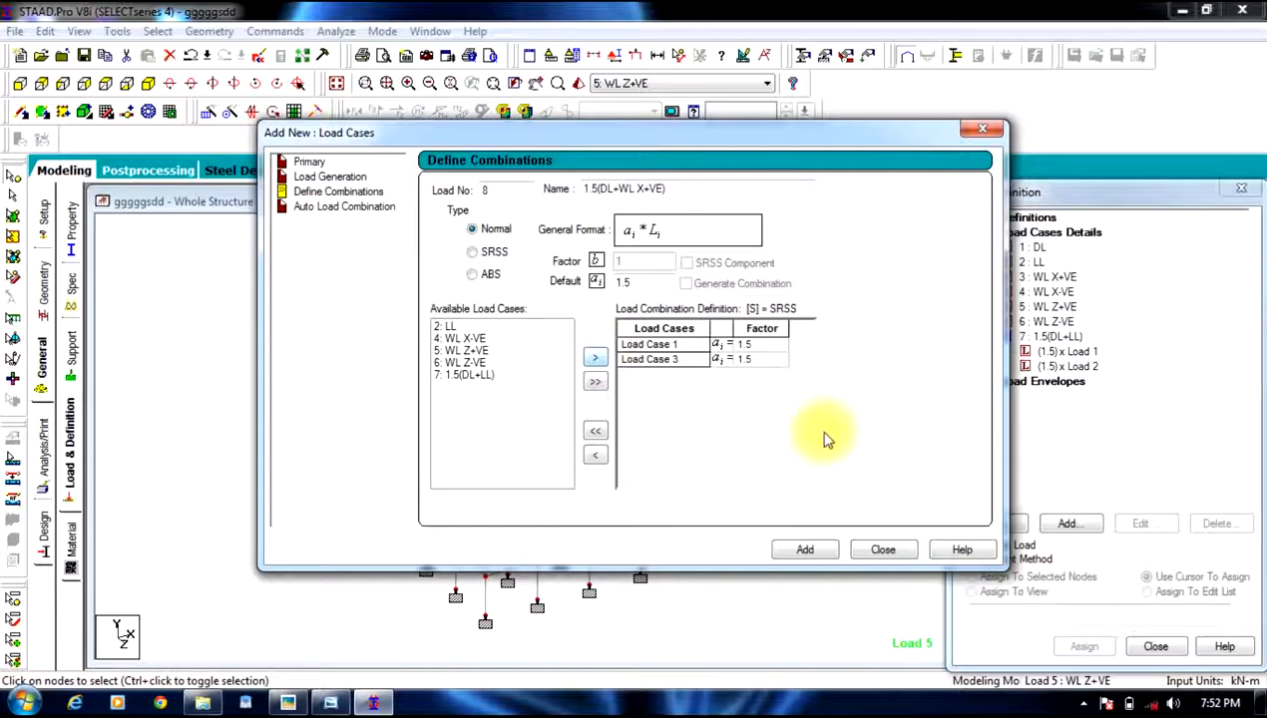
{"action": "left_click", "coordinate": [805, 550]}
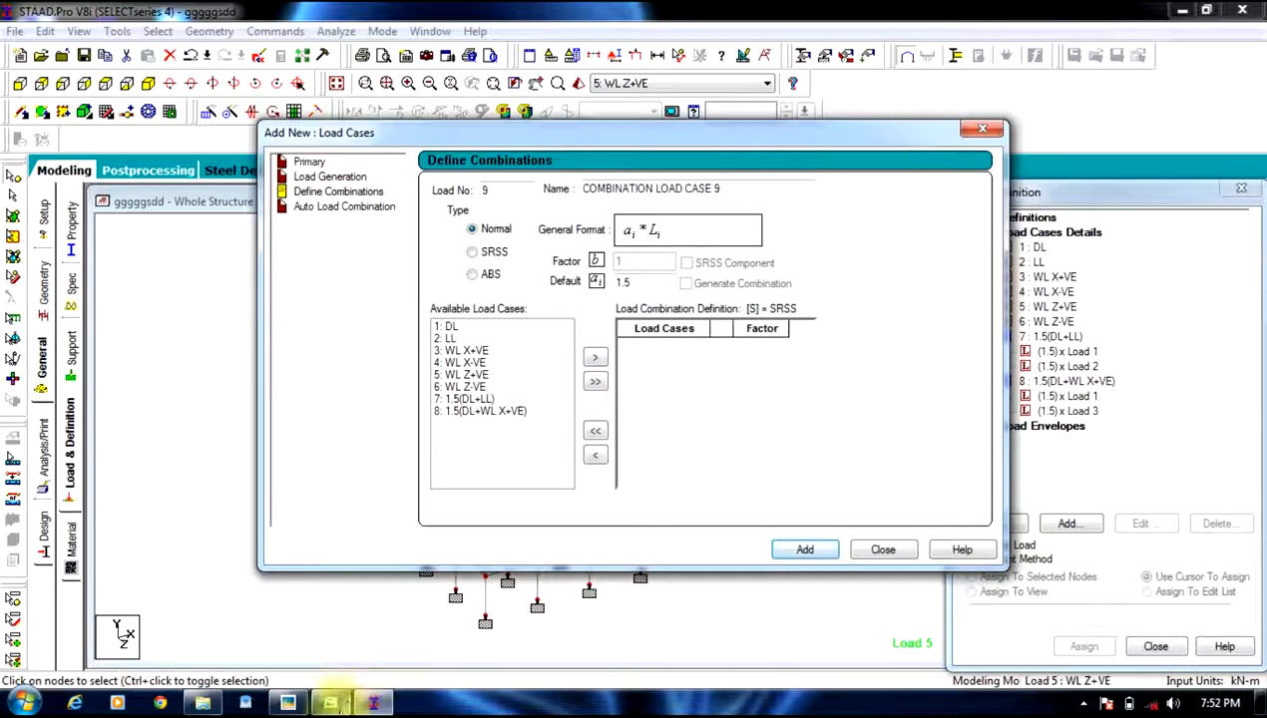
Consult the IMG_0402 combination table and name load combination 9 as 1.5(DL-WL Z_VE).
{"action": "left_click", "coordinate": [330, 703]}
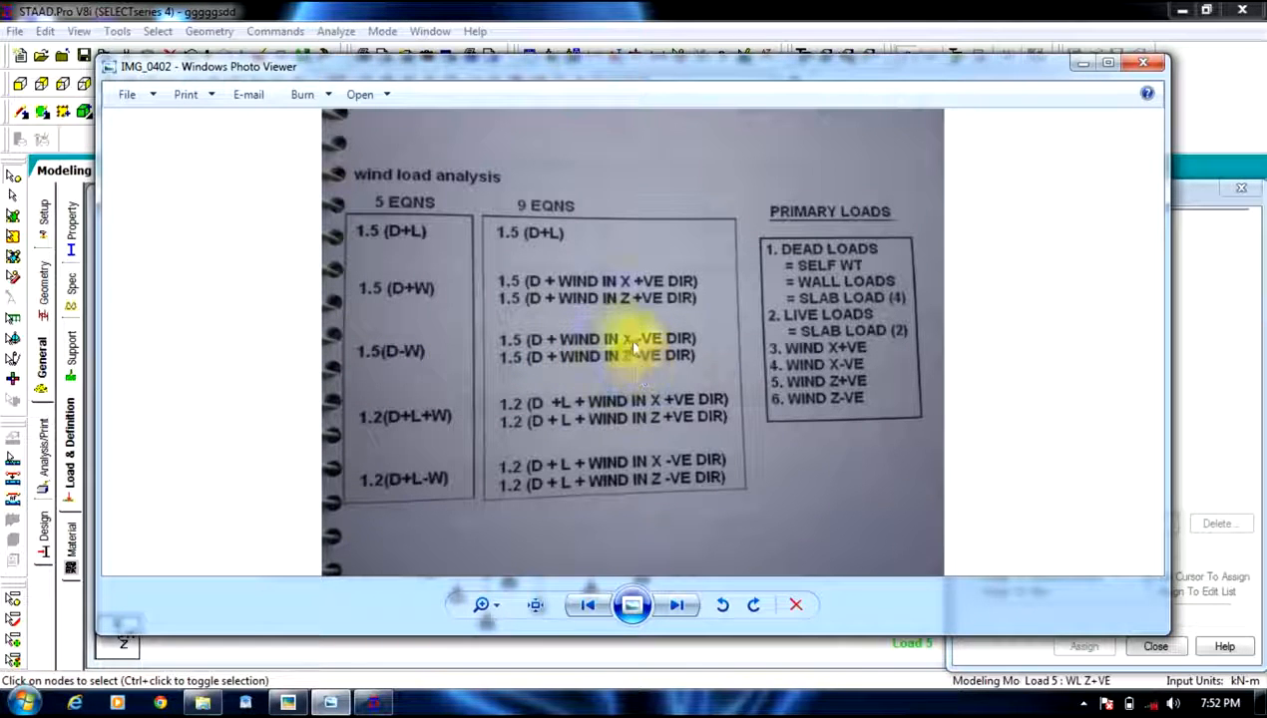
{"action": "left_click", "coordinate": [1081, 63]}
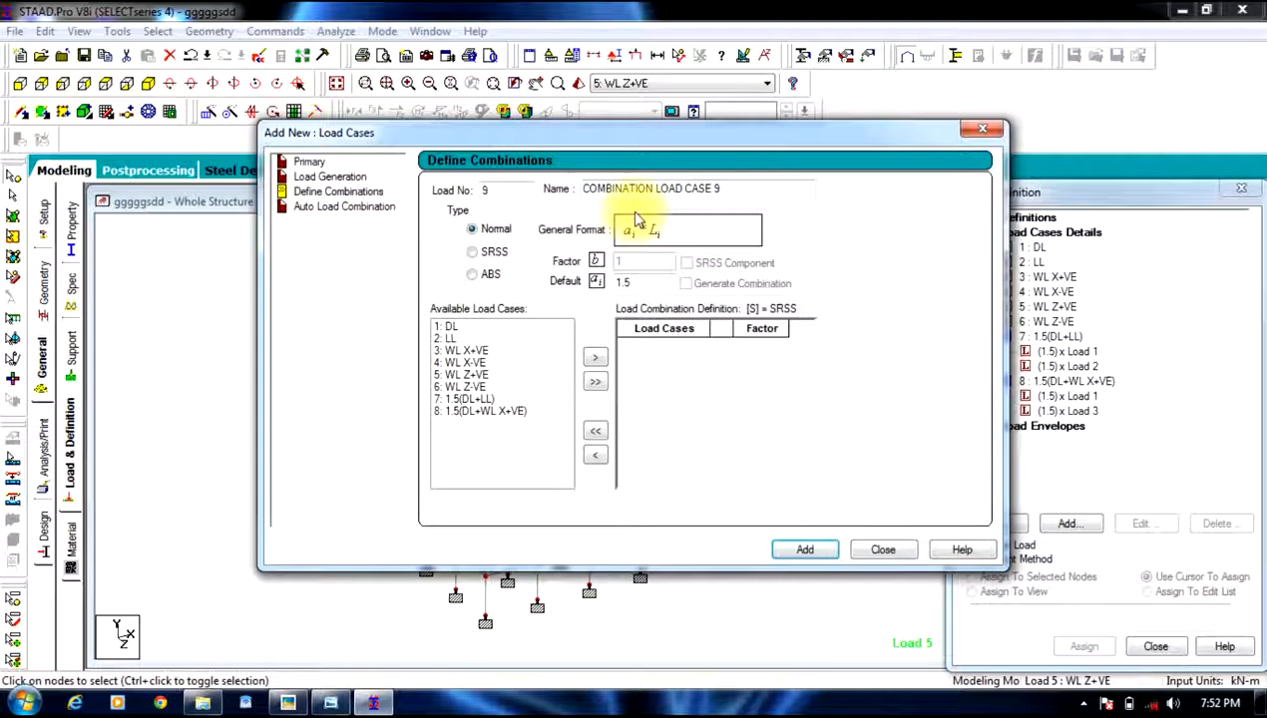
{"action": "left_click_drag", "start_coordinate": [721, 188], "coordinate": [437, 189]}
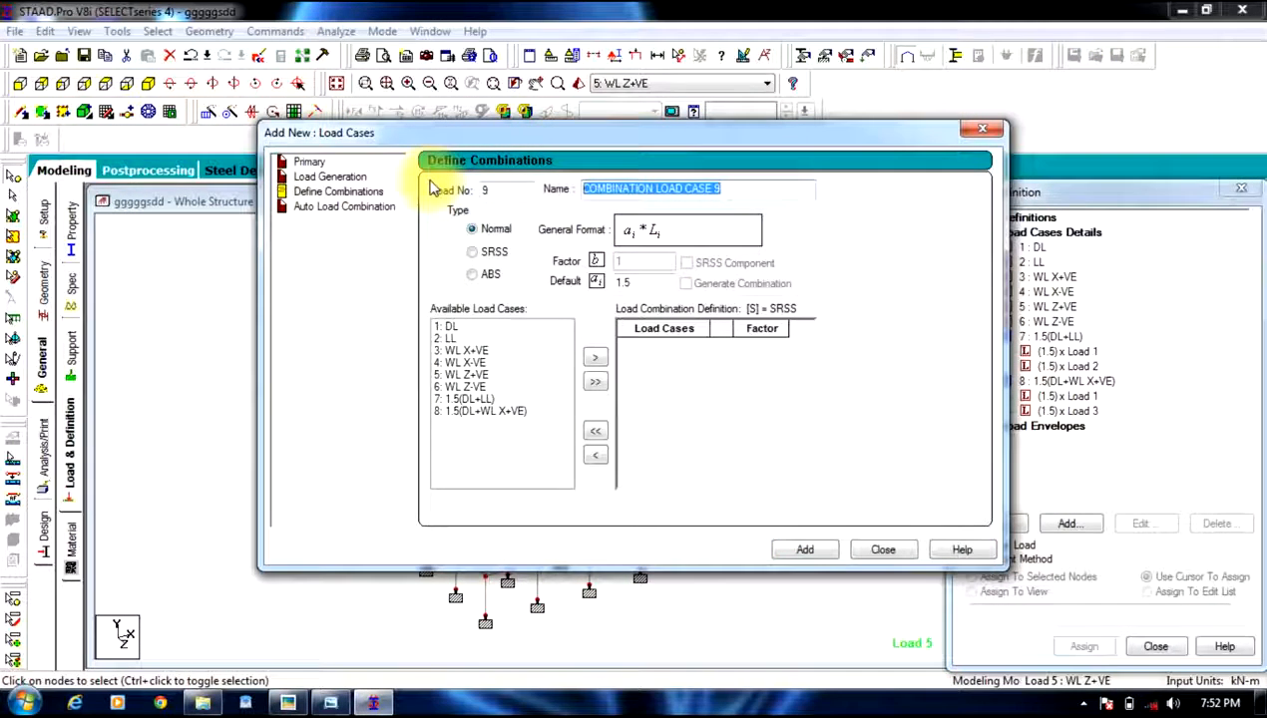
{"action": "type", "text": "1.5(DL+WL"}
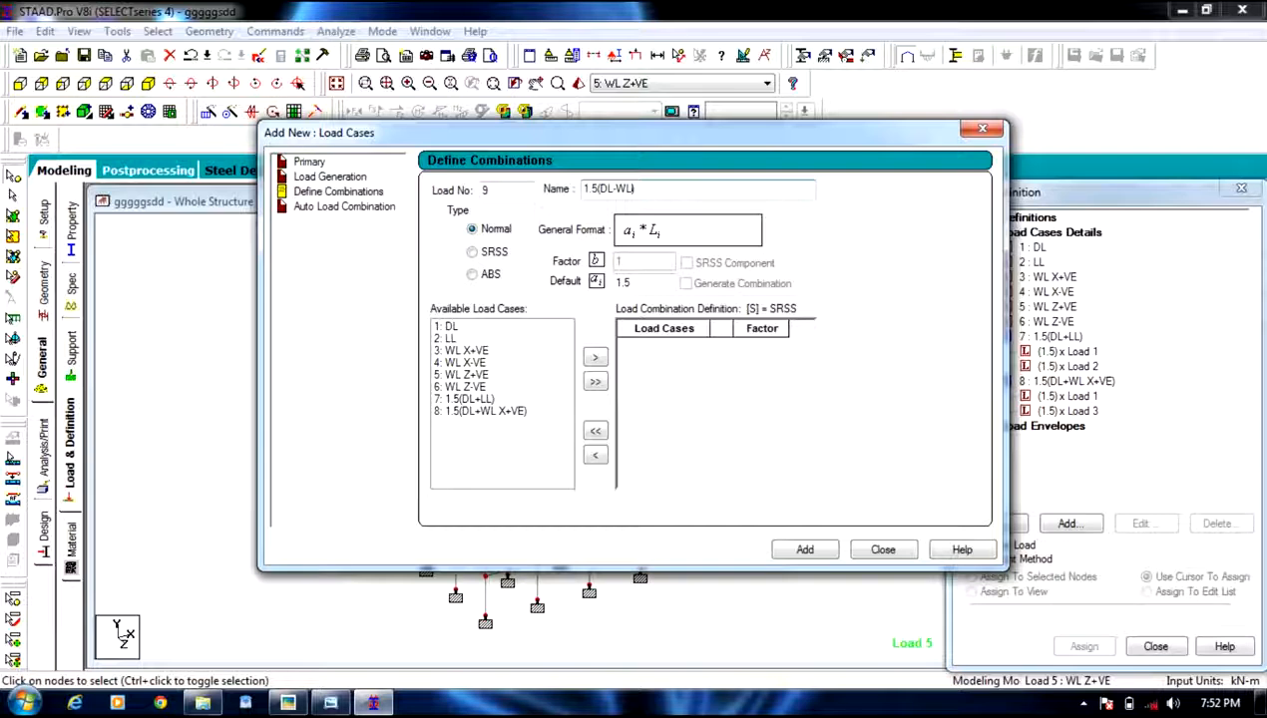
{"action": "type", "text": " Z+VE"}
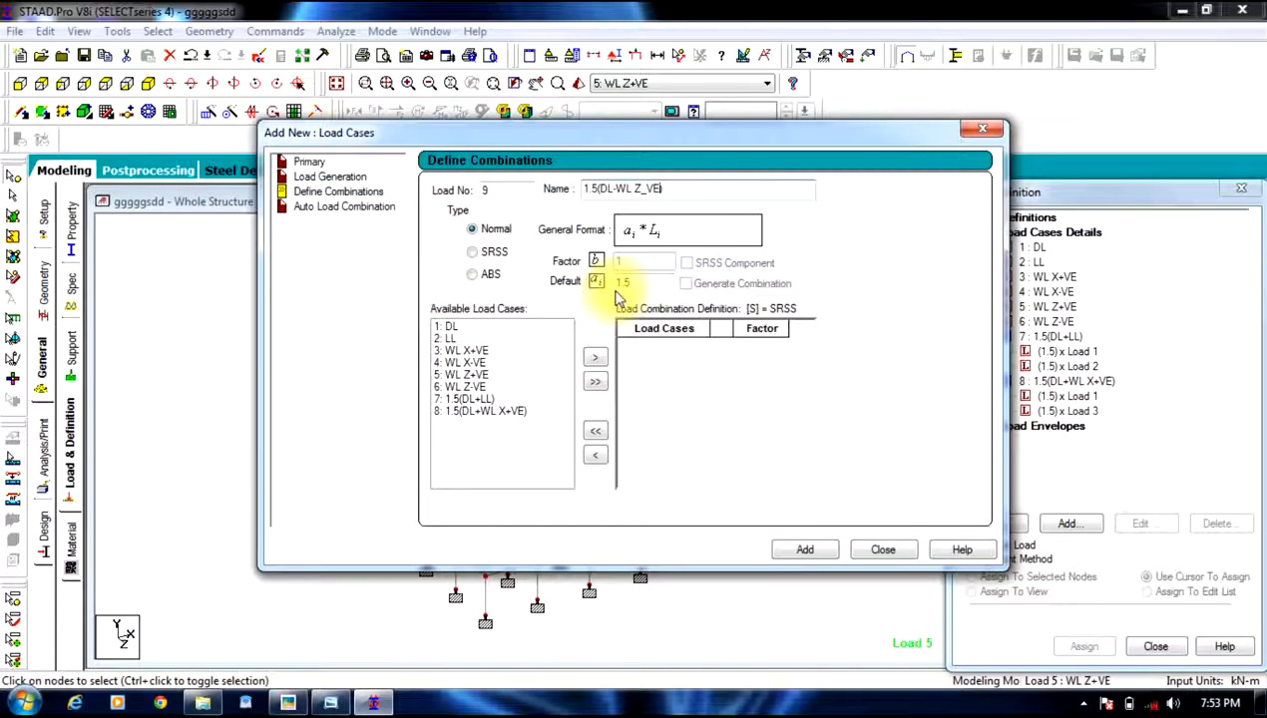
Include DL with factor 1.5 and load case 6, WL Z-VE, with factor -1.5 in load combination 9 and add it.
{"action": "left_click", "coordinate": [451, 327]}
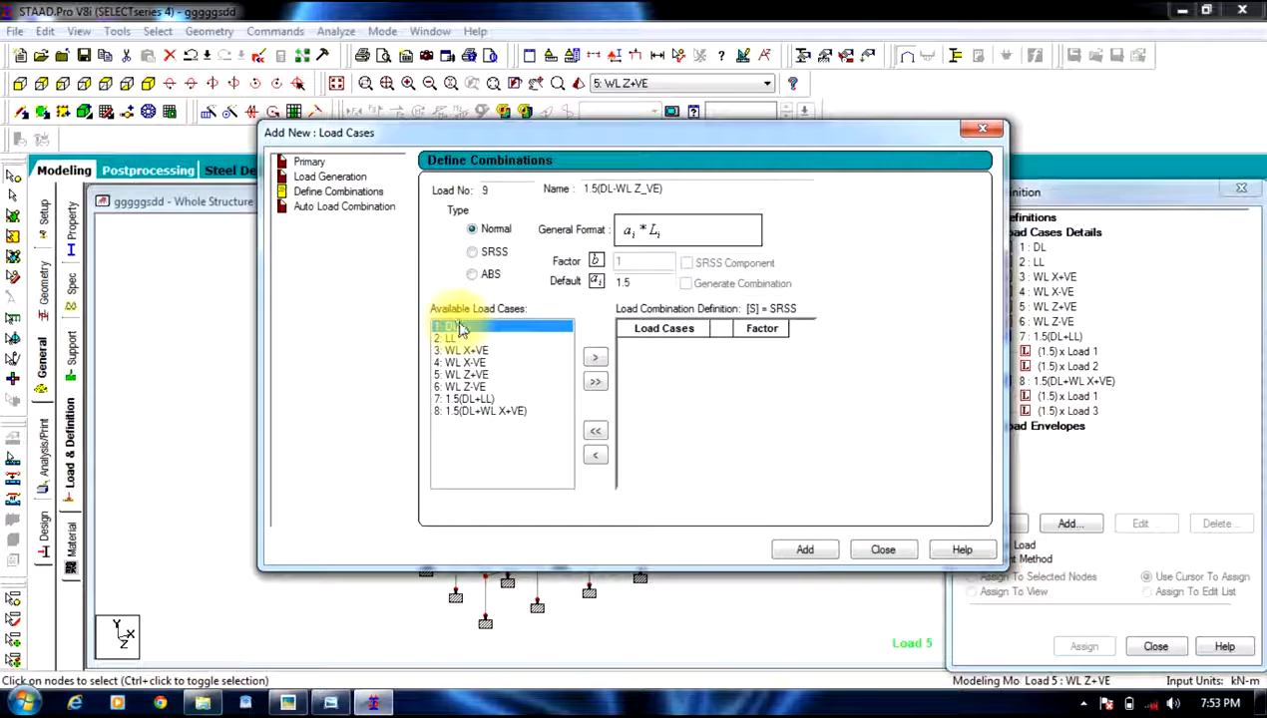
{"action": "left_click", "coordinate": [595, 357]}
{"action": "left_click", "coordinate": [616, 283]}
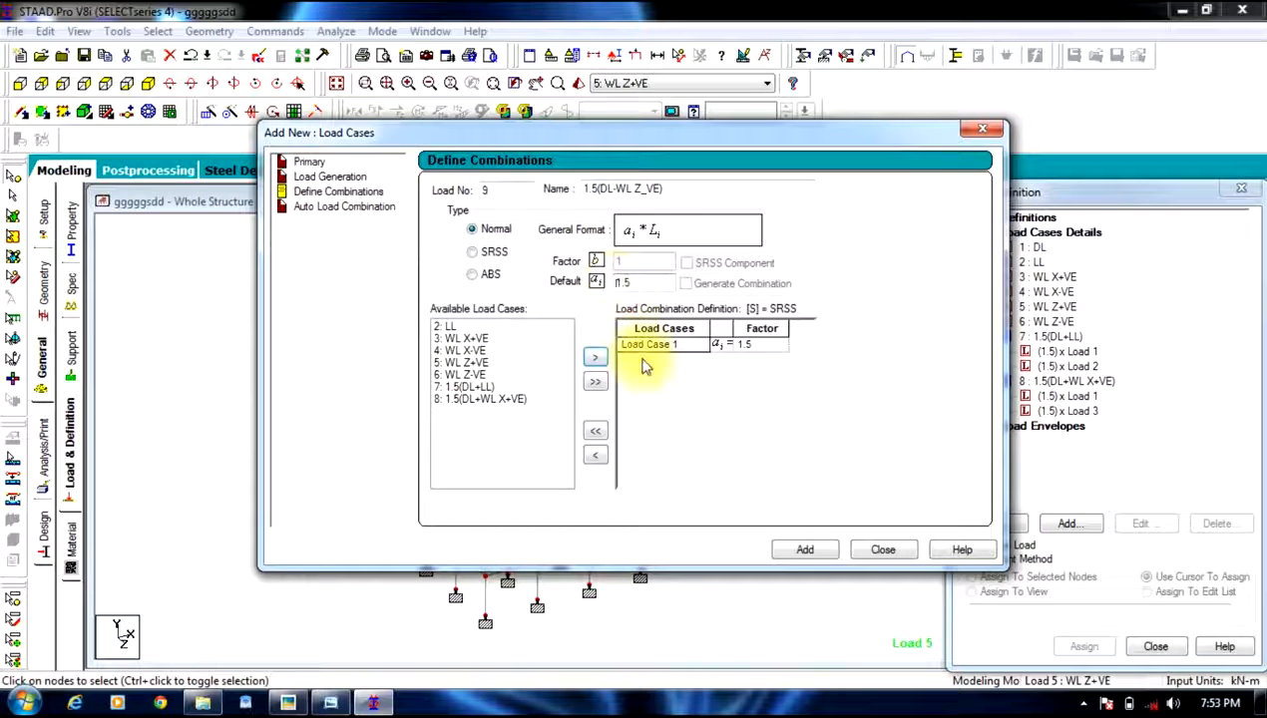
{"action": "type", "text": "-"}
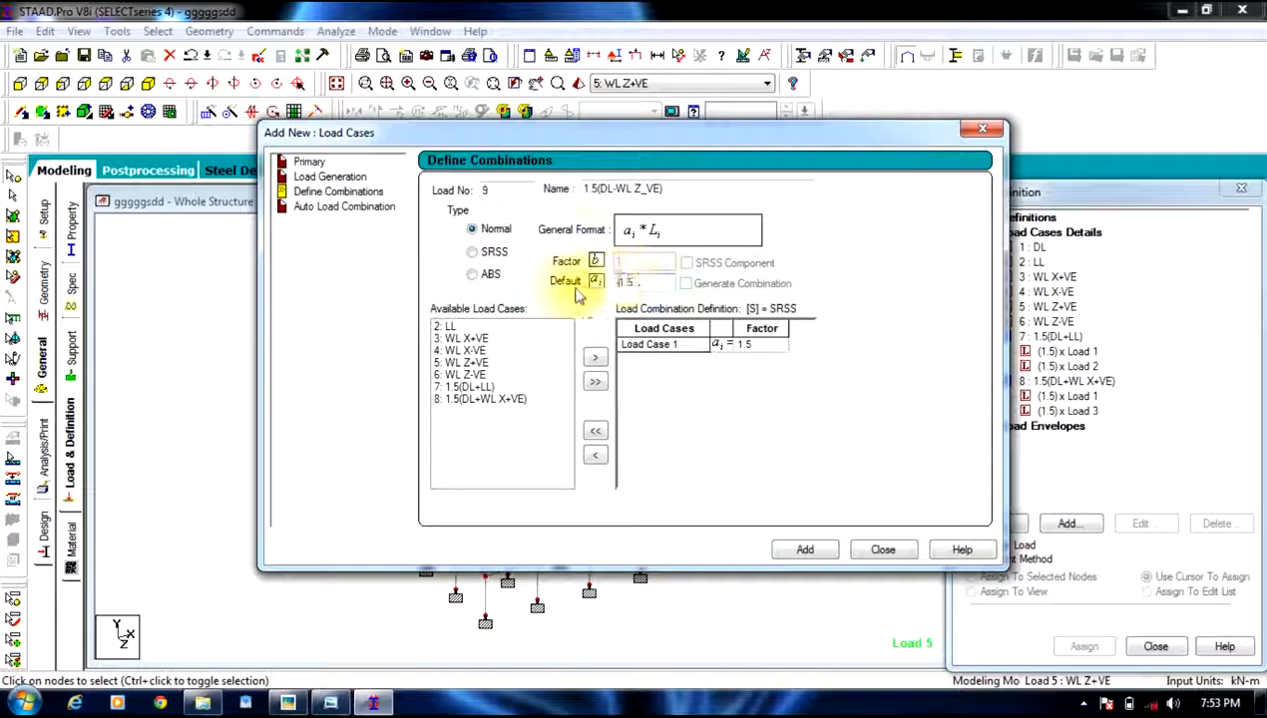
{"action": "left_click", "coordinate": [477, 375]}
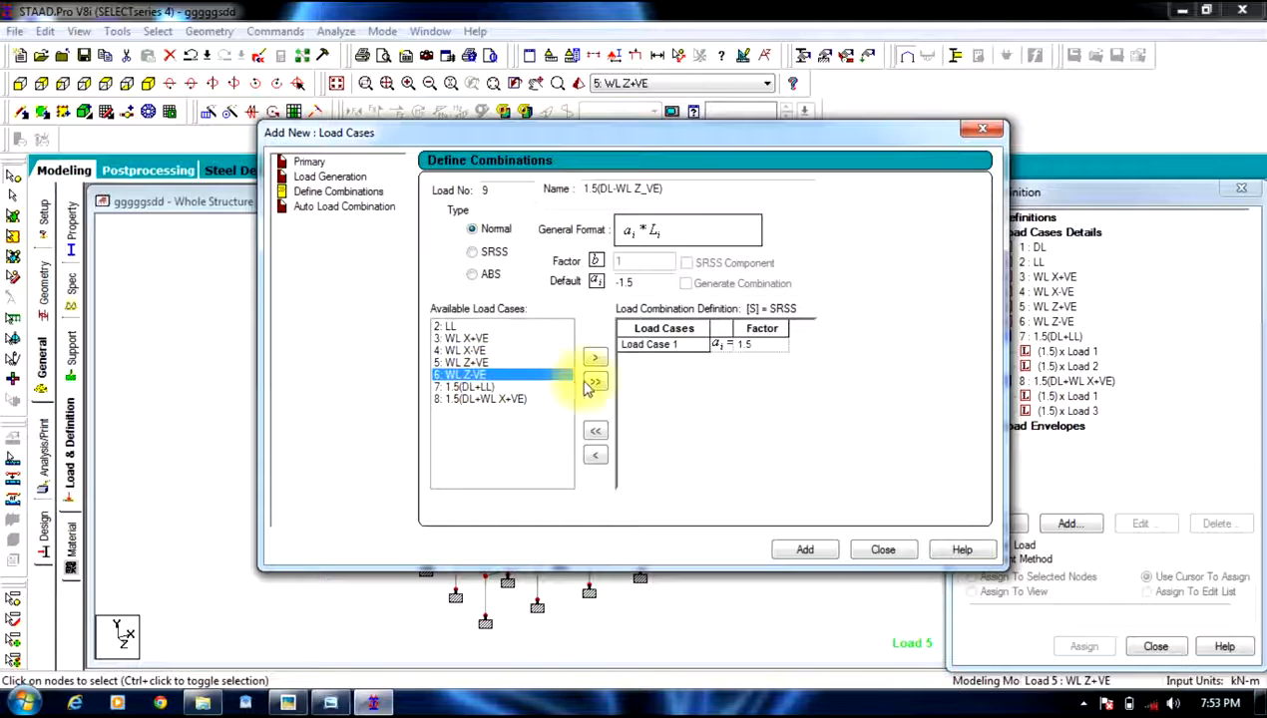
{"action": "left_click", "coordinate": [596, 357]}
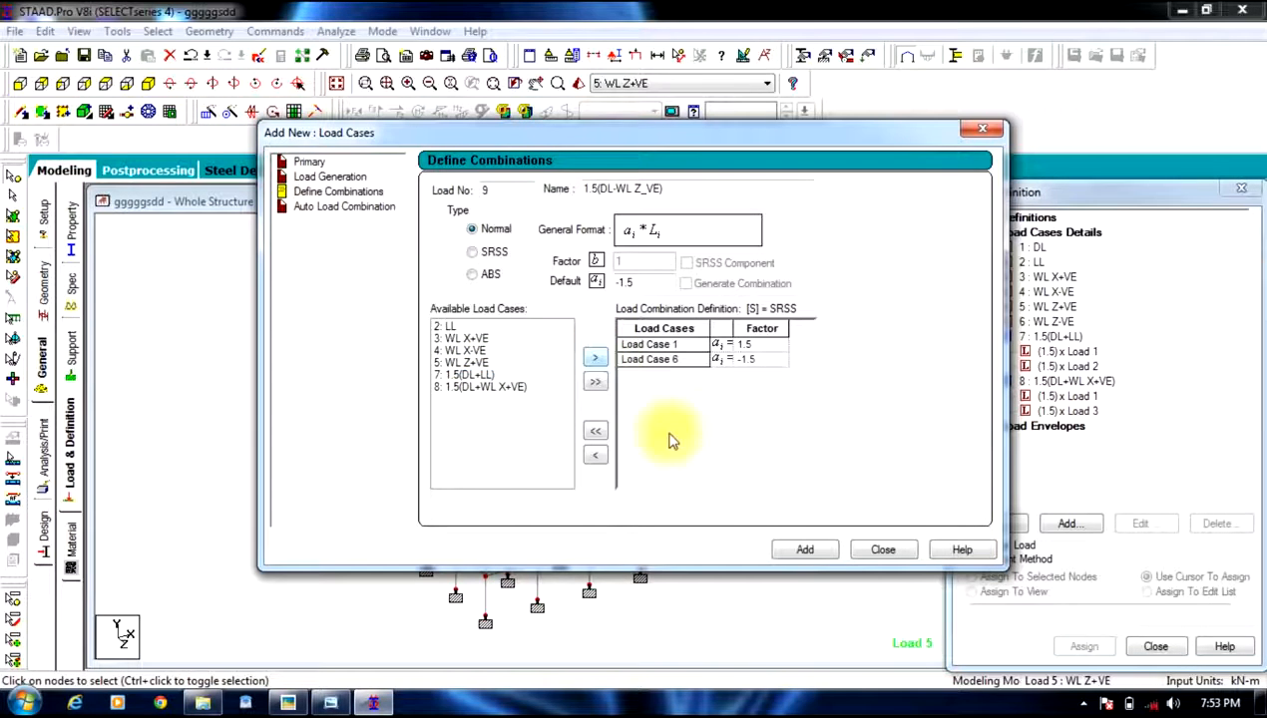
{"action": "left_click", "coordinate": [805, 549]}
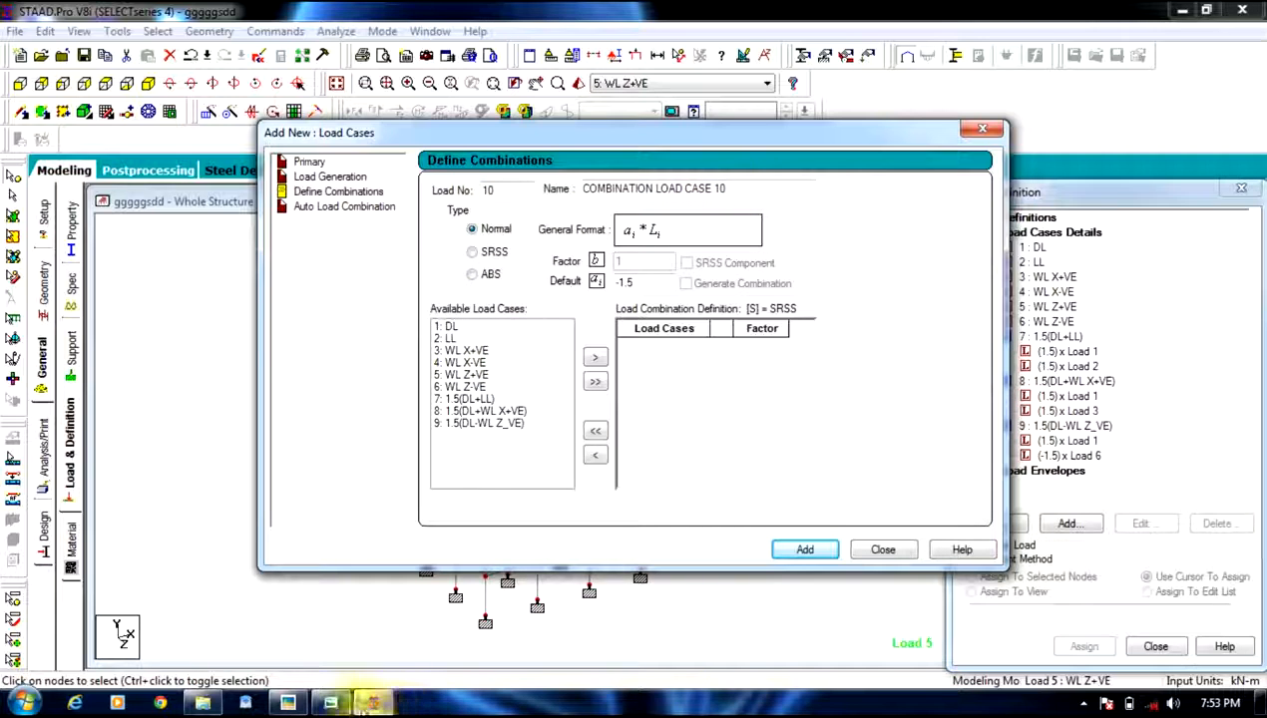
Consult the IMG_0402 combination table and name load combination 10 as 1.2(DL+LL+WL Z+VE).
{"action": "left_click", "coordinate": [330, 703]}
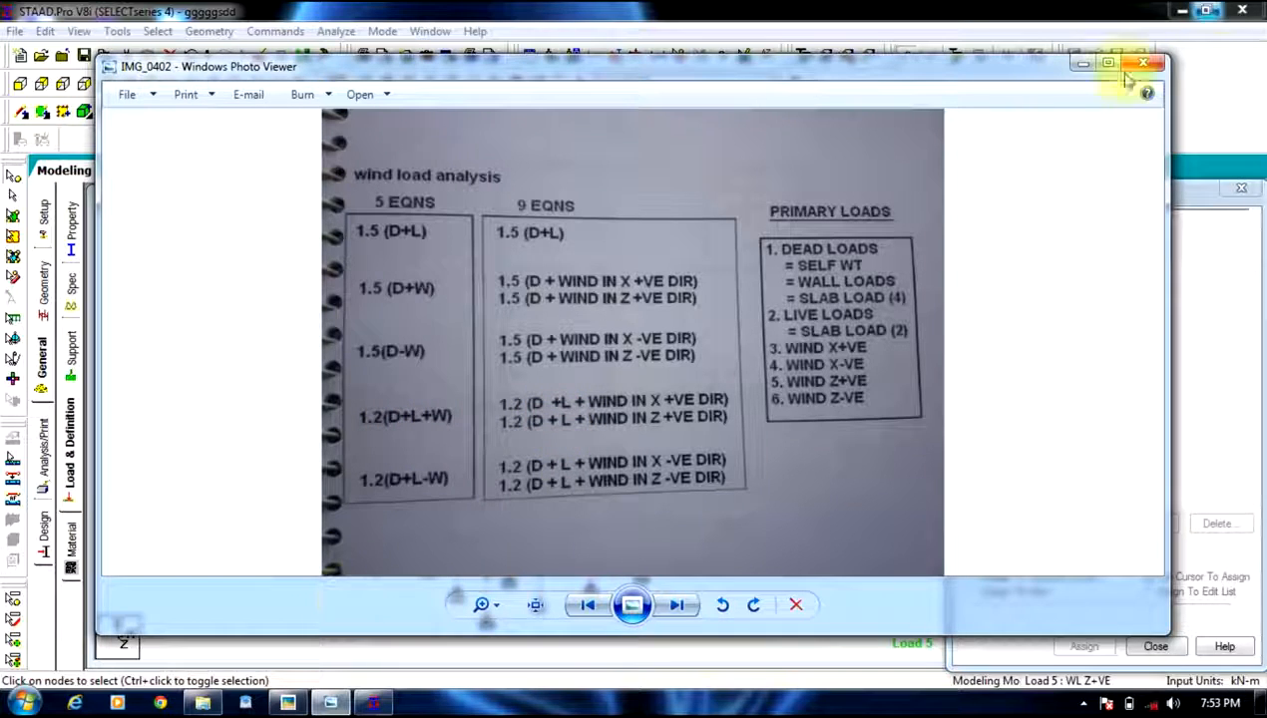
{"action": "left_click", "coordinate": [1086, 59]}
{"action": "left_click_drag", "start_coordinate": [740, 189], "coordinate": [407, 254]}
{"action": "type", "text": "1.2("}
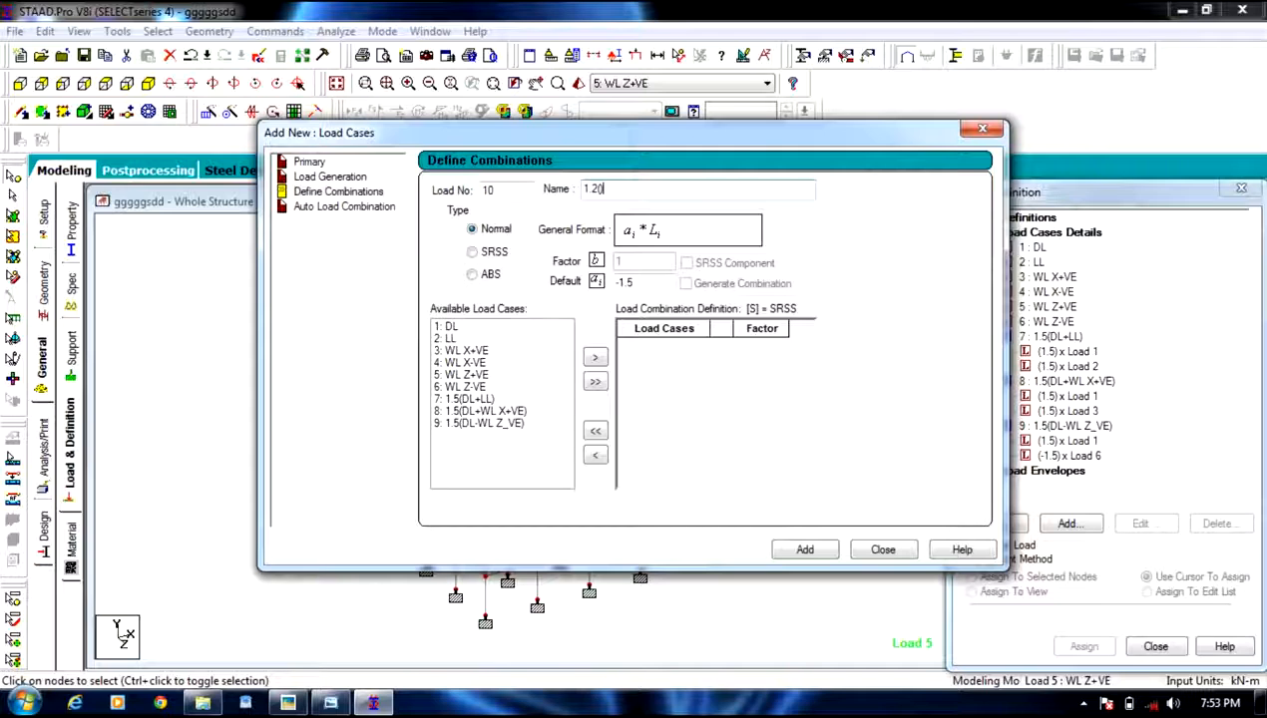
{"action": "type", "text": "DL+LL+WL Z+VE)"}
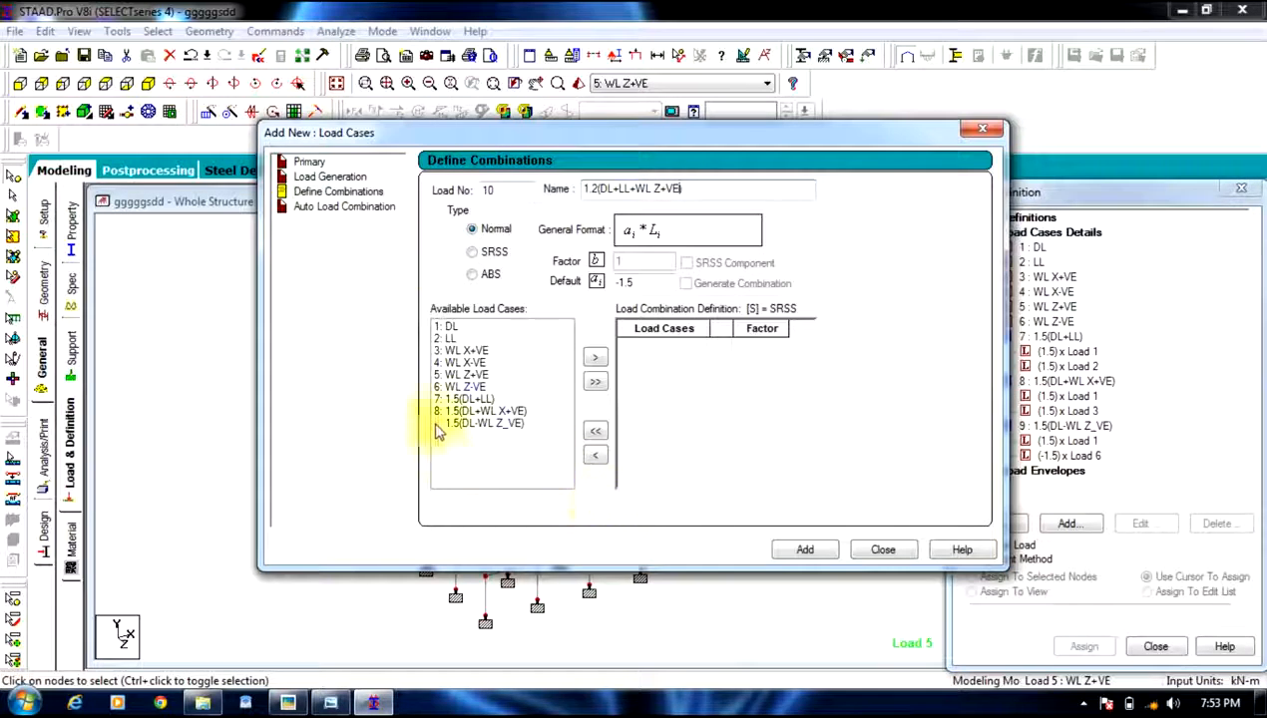
Set the default factor to 1.2, include DL, LL and WL Z+VE in load combination 10, and add it.
{"action": "double_click", "coordinate": [638, 281]}
{"action": "type", "text": "1.2"}
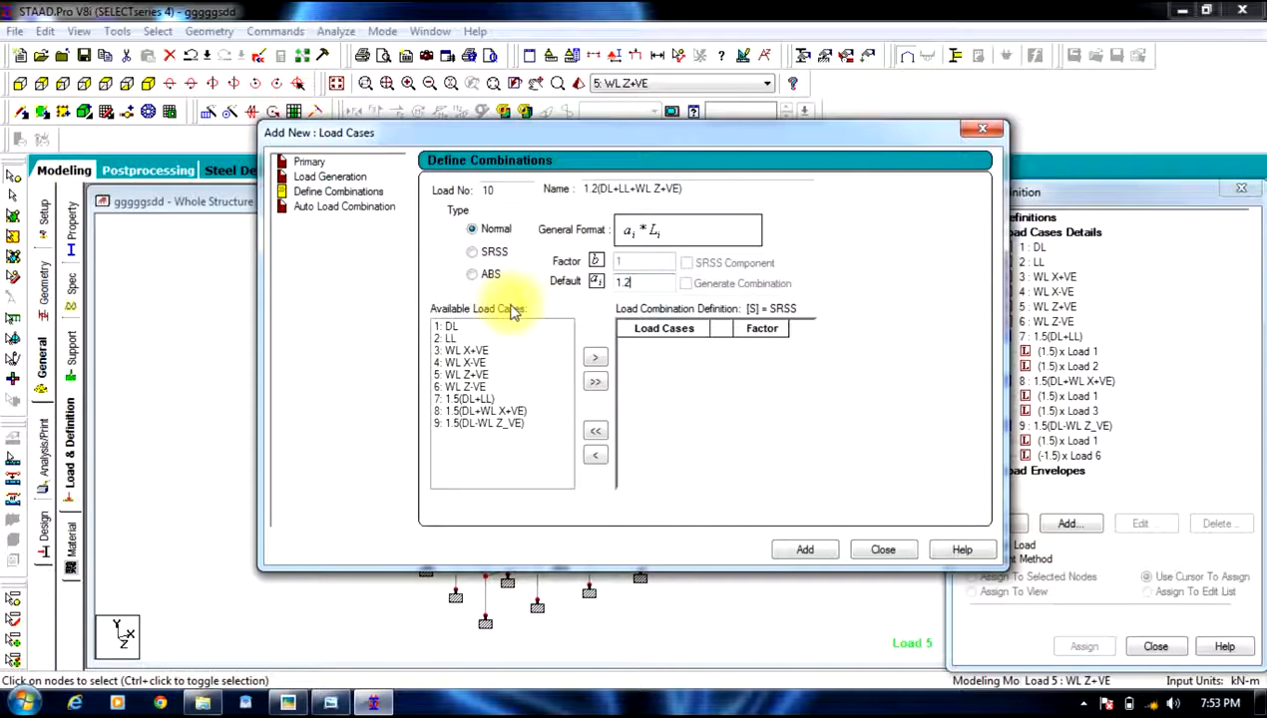
{"action": "left_click", "coordinate": [449, 328]}
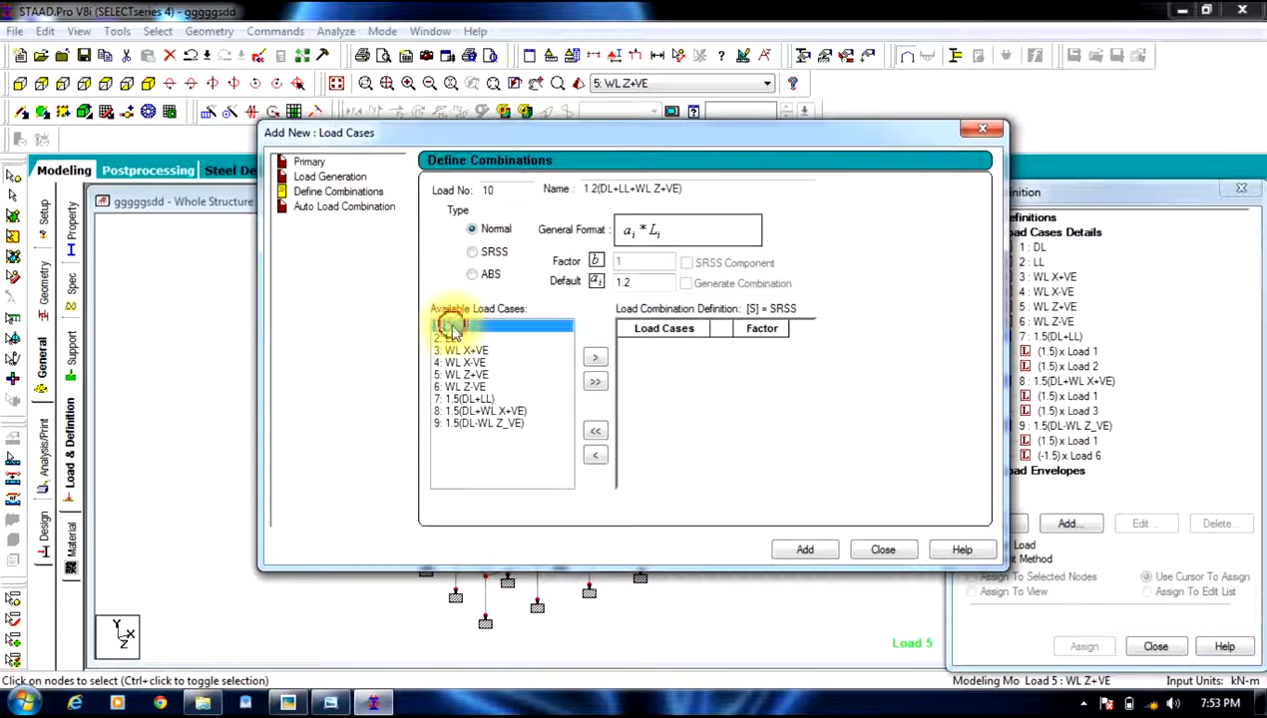
{"action": "left_click", "coordinate": [452, 339], "text": "ctrl"}
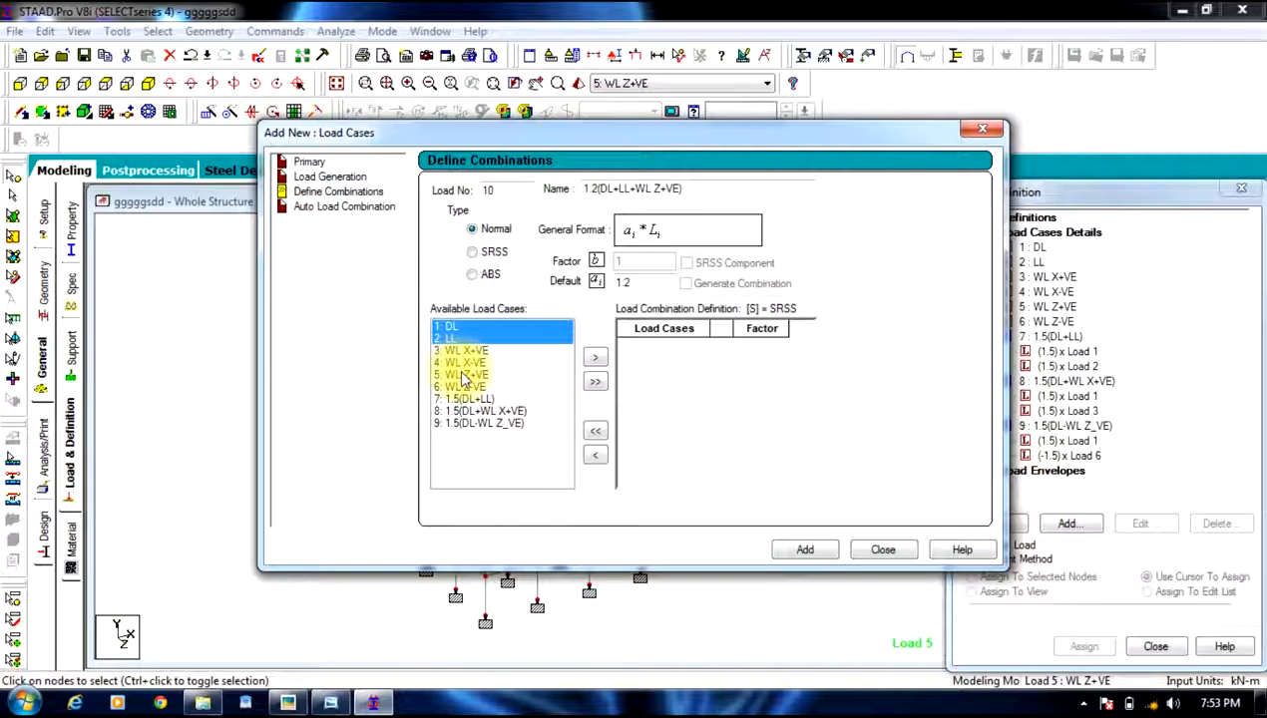
{"action": "left_click", "coordinate": [464, 375], "text": "ctrl"}
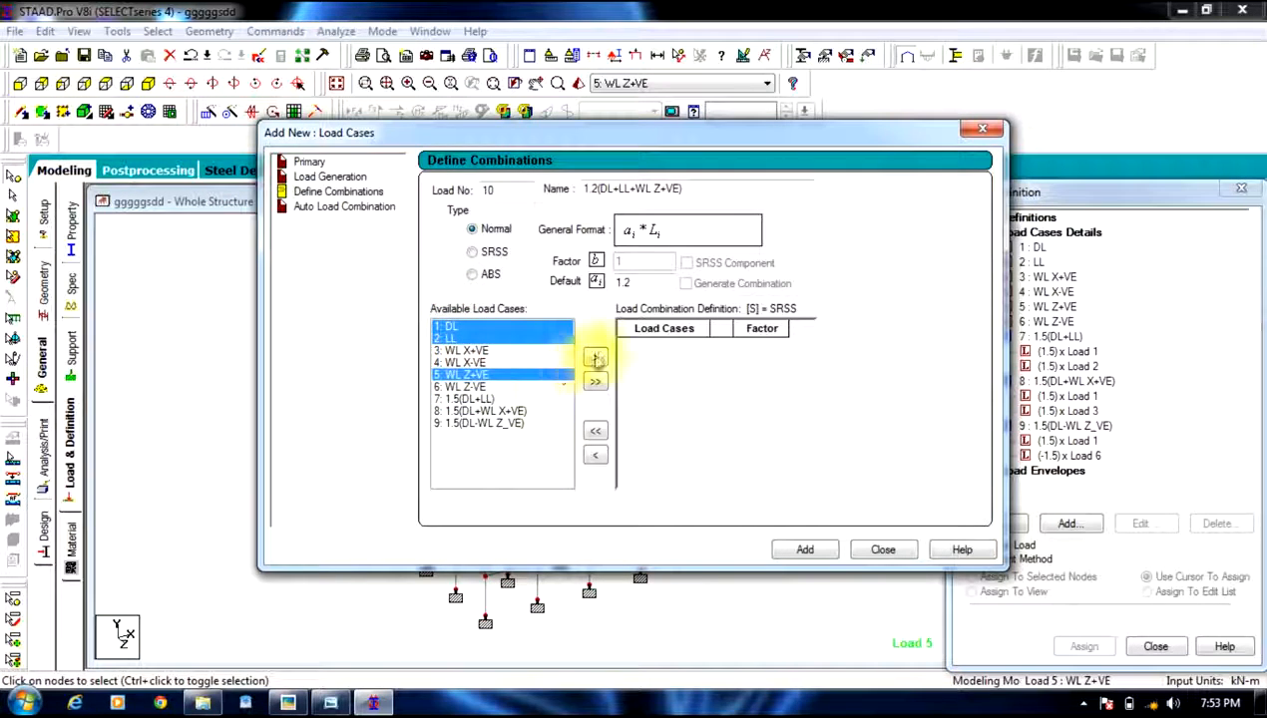
{"action": "left_click", "coordinate": [596, 358]}
{"action": "left_click", "coordinate": [813, 549]}
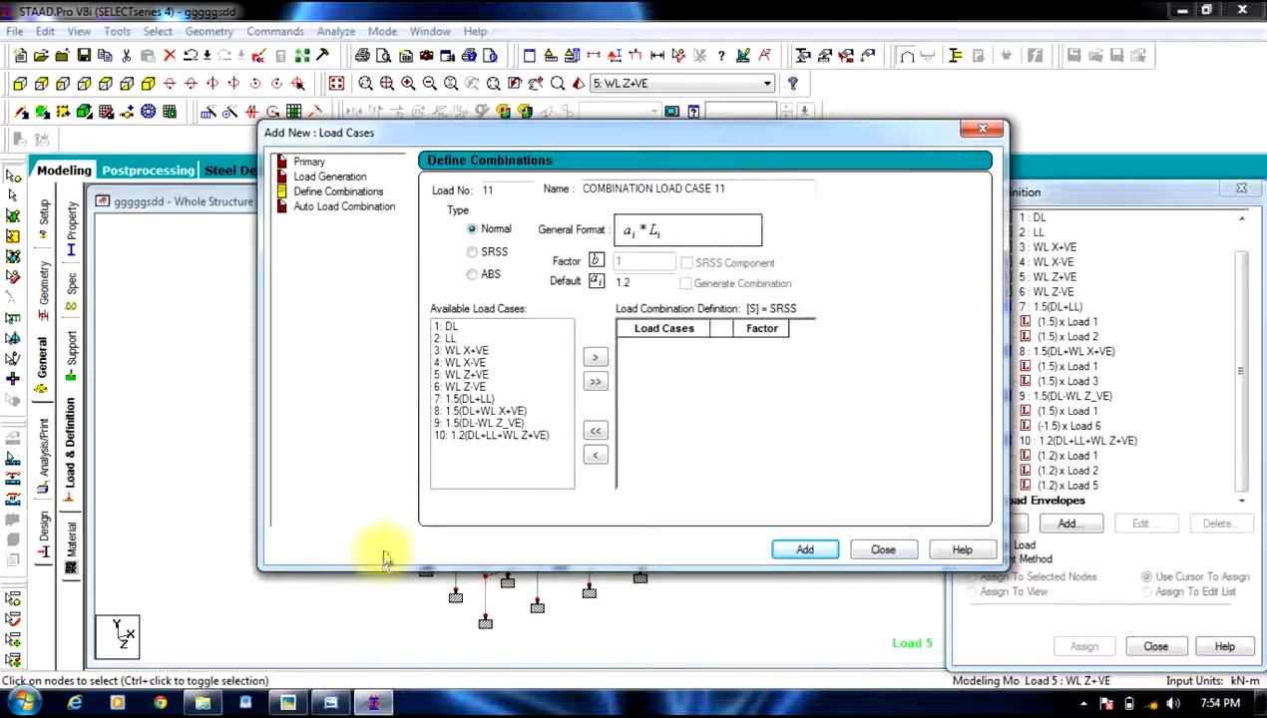
Consult the IMG_0402 combination table and name load combination 11 as 1.2(DL+LL-WL X-VE).
{"action": "left_click", "coordinate": [332, 704]}
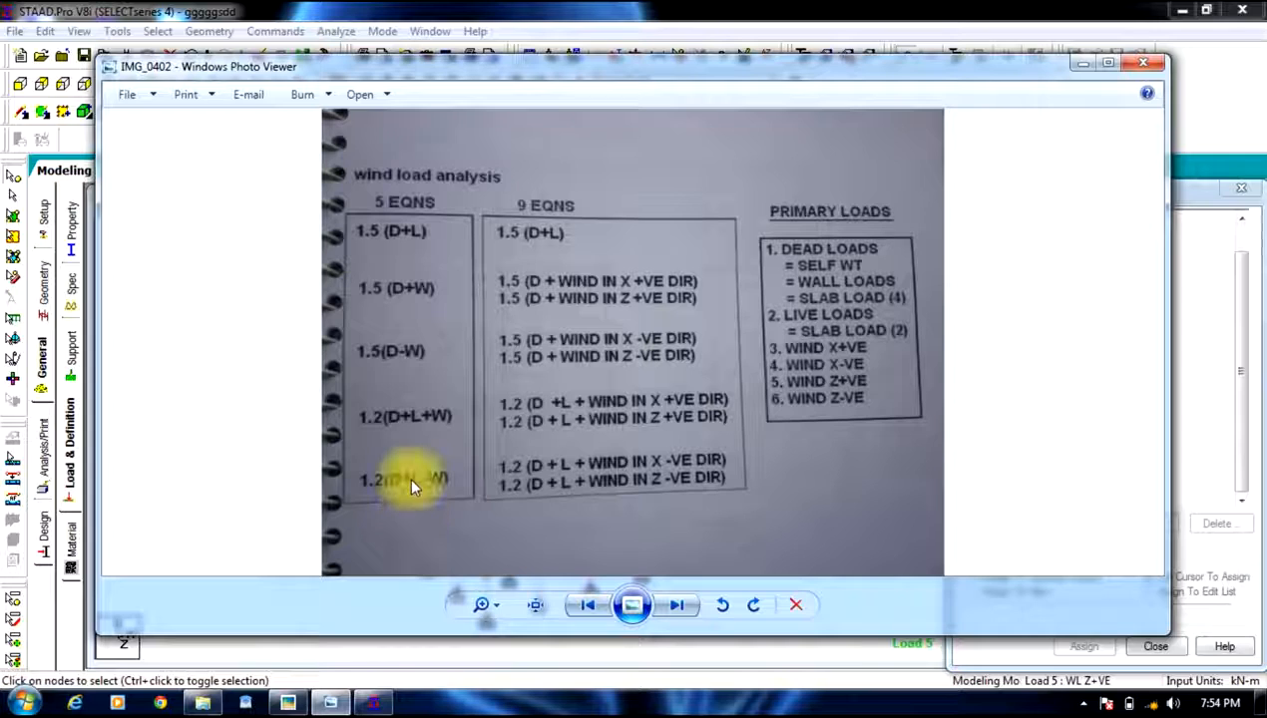
{"action": "left_click", "coordinate": [1081, 62]}
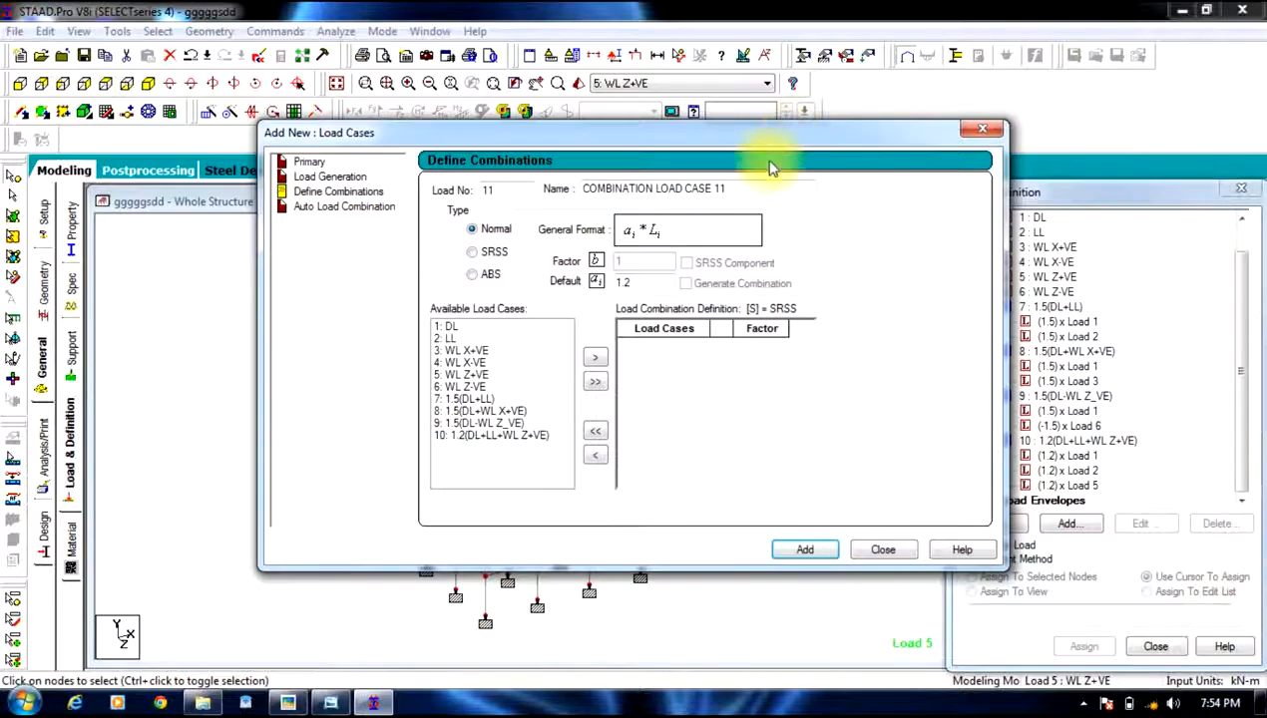
{"action": "left_click", "coordinate": [757, 196]}
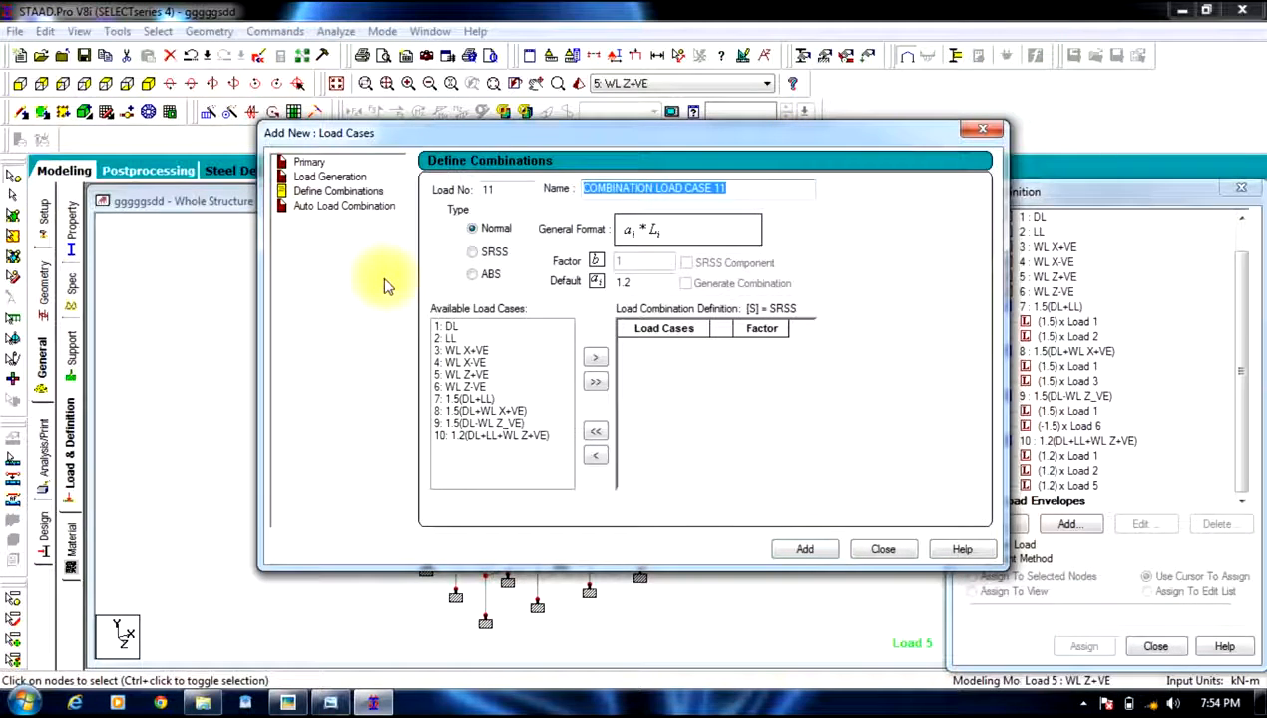
{"action": "type", "text": "1.2(DL"}
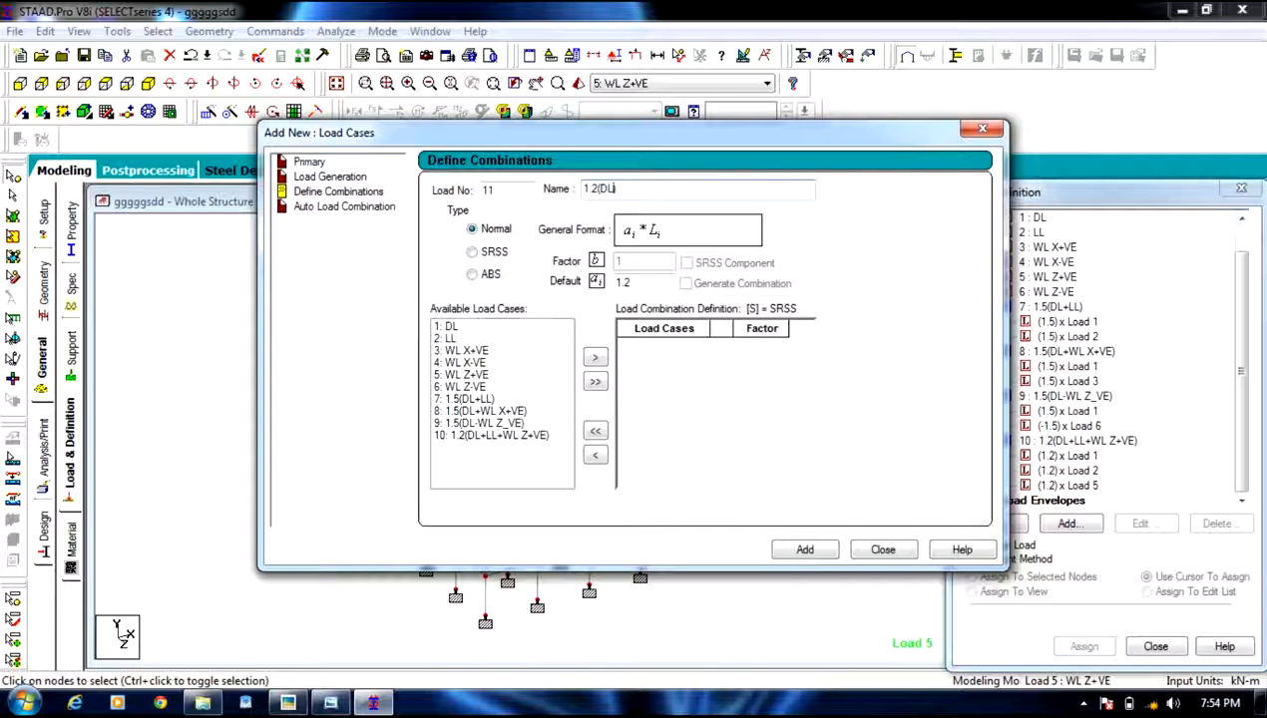
{"action": "type", "text": "+LL+"}
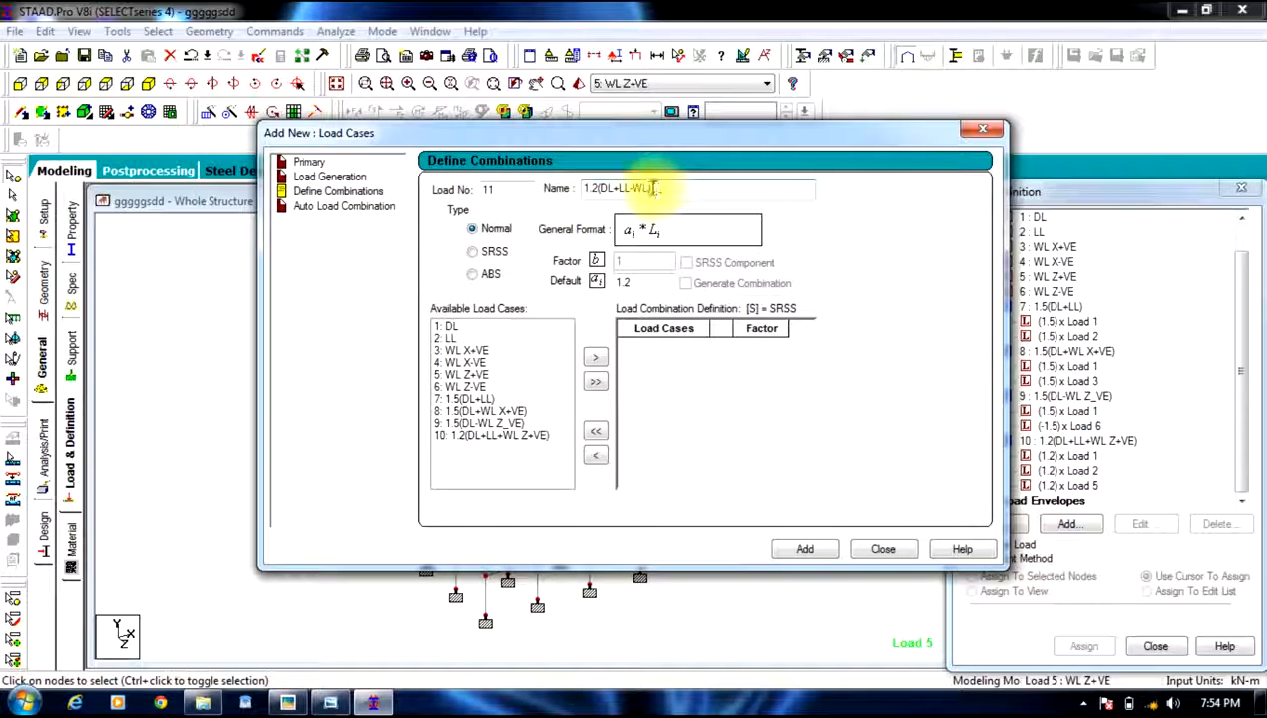
{"action": "type", "text": " X-VE"}
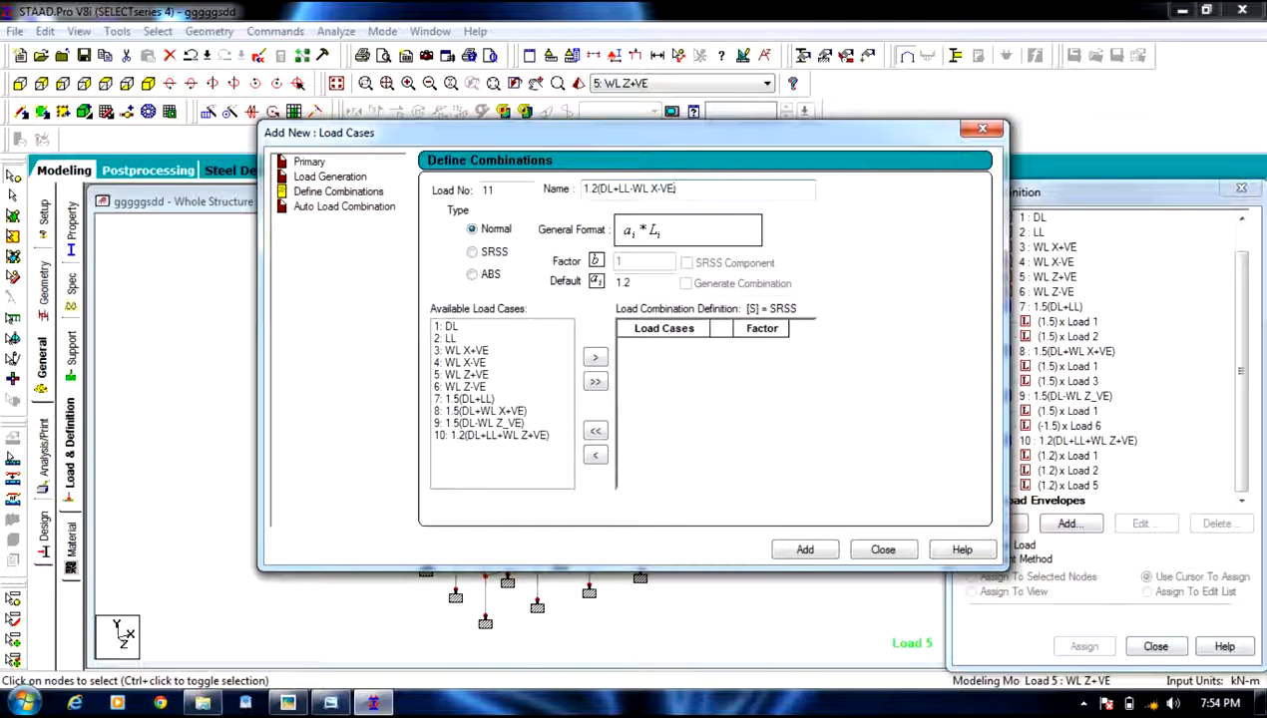
Include DL and LL with factor 1.2 and WL X-VE with factor -1.2 in load combination 11, add it, and finish defining combinations.
{"action": "left_click", "coordinate": [639, 282]}
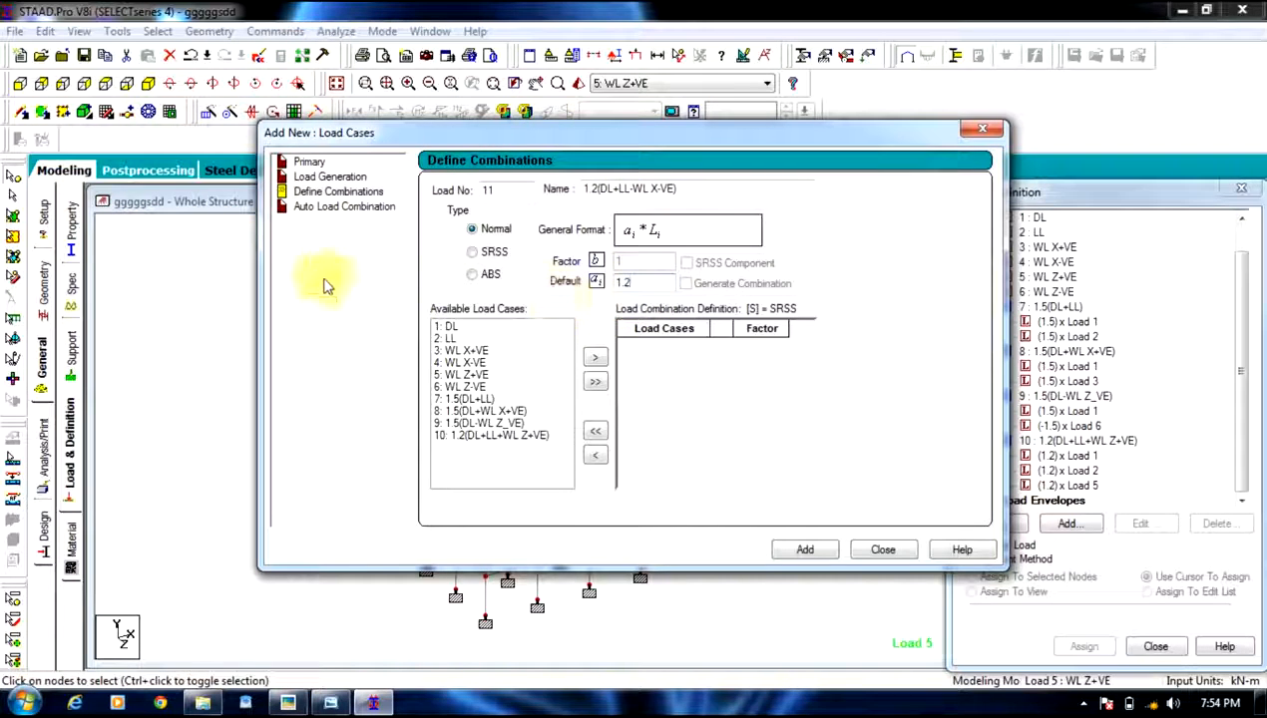
{"action": "left_click", "coordinate": [450, 328]}
{"action": "left_click", "coordinate": [451, 339], "text": "shift"}
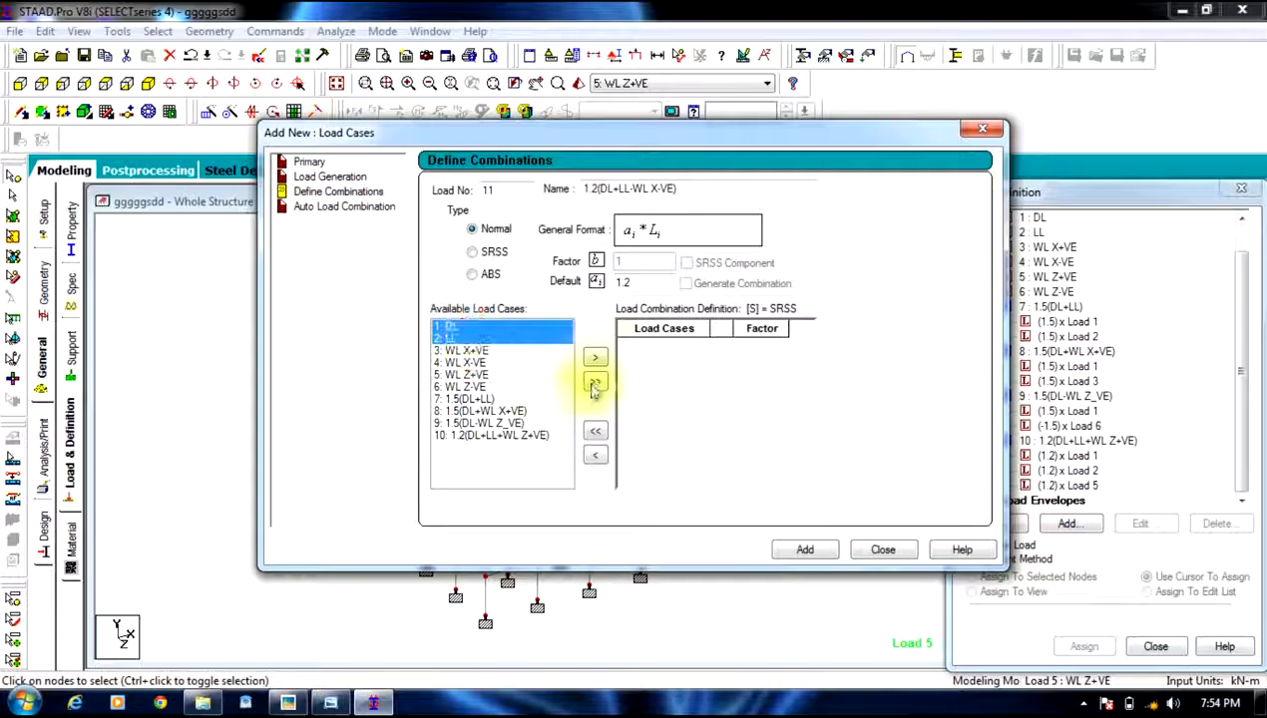
{"action": "left_click", "coordinate": [594, 357]}
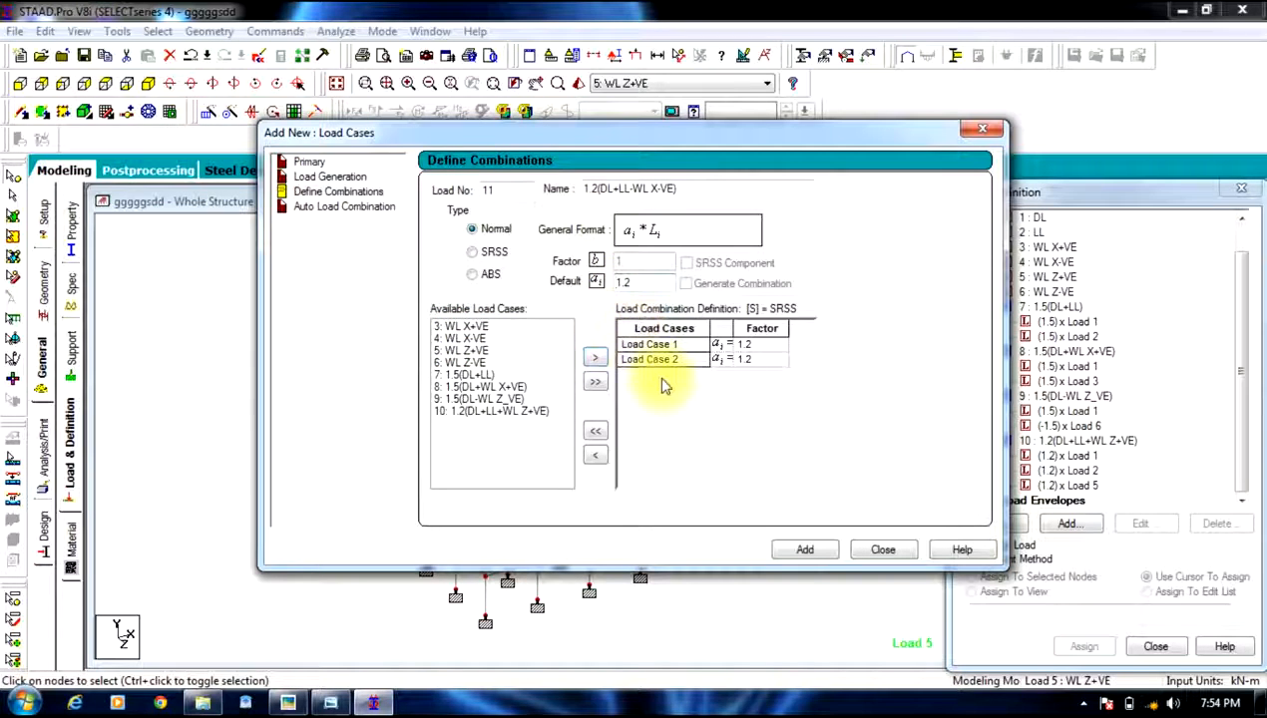
{"action": "left_click", "coordinate": [477, 340]}
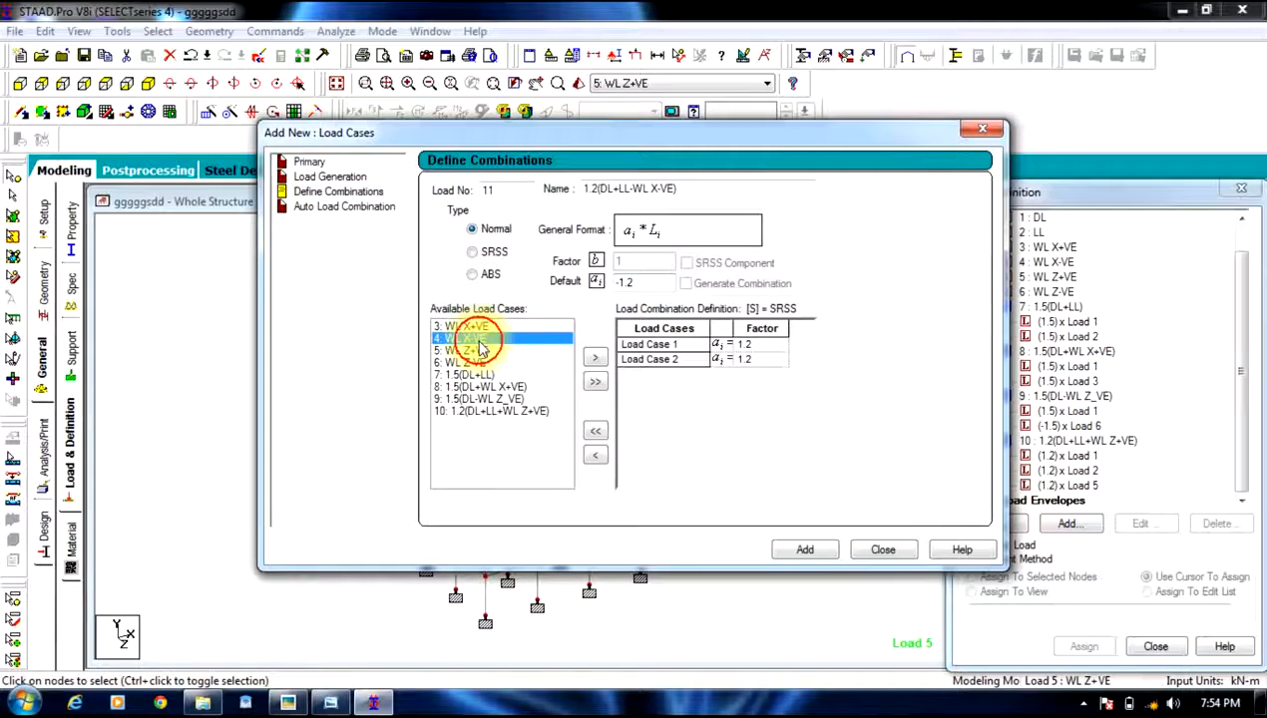
{"action": "left_click", "coordinate": [594, 358]}
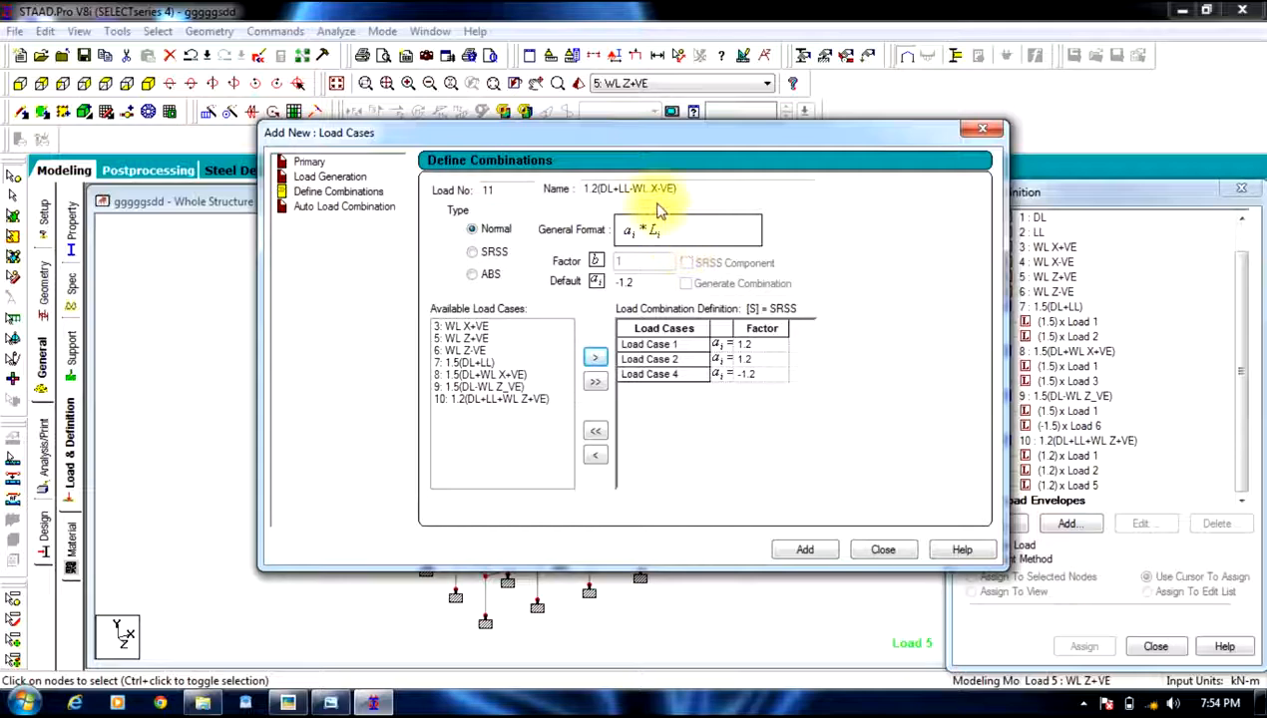
{"action": "left_click", "coordinate": [813, 550]}
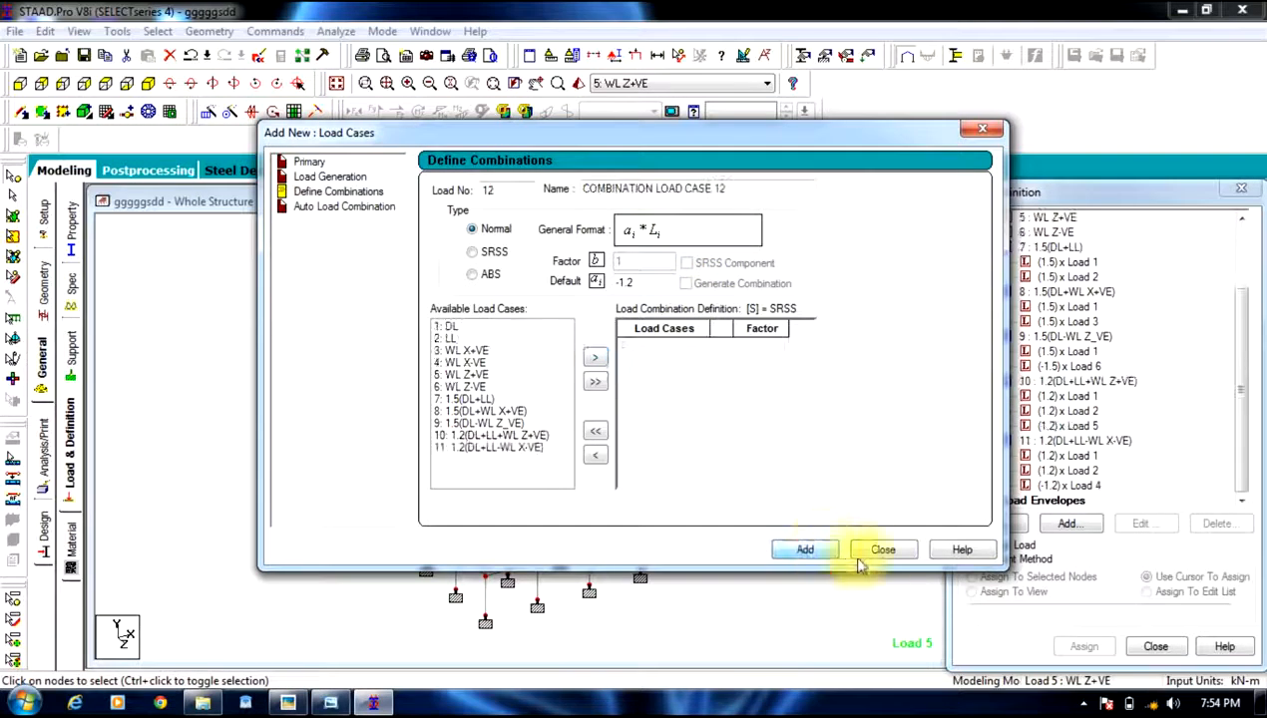
{"action": "left_click", "coordinate": [883, 552]}
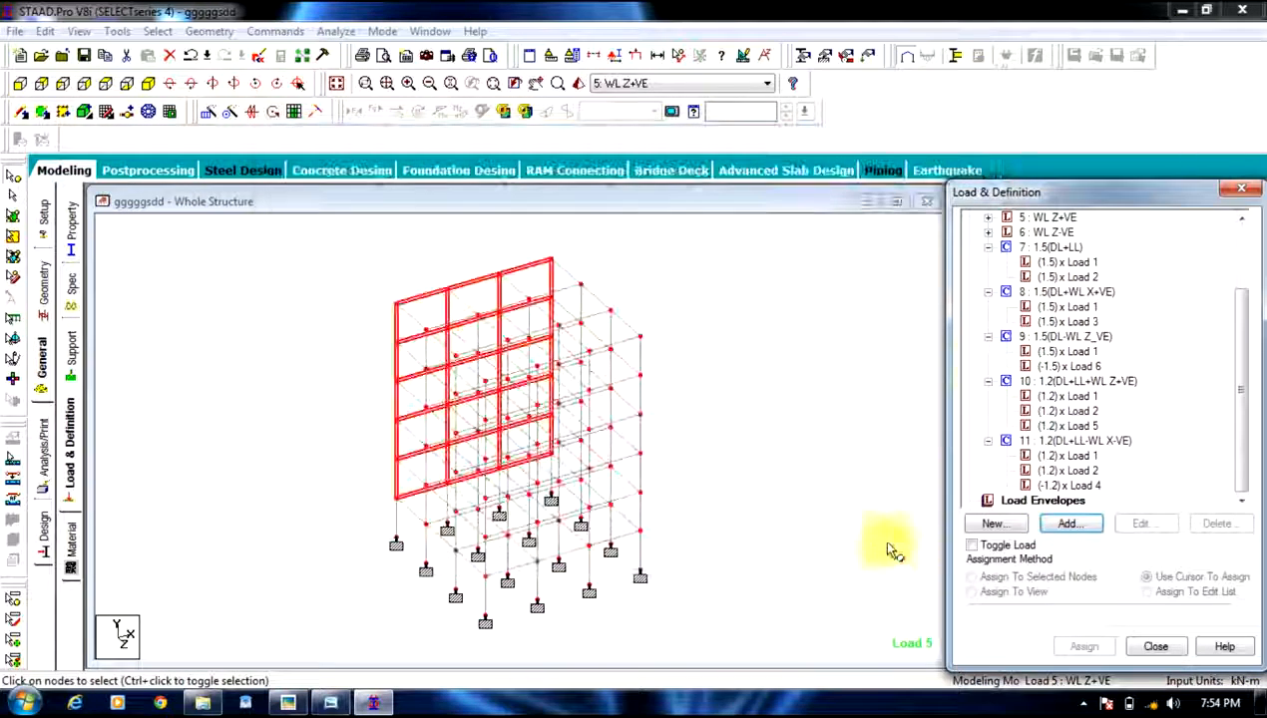
Collapse load combinations 7 to 11 under Load Cases Details.
{"action": "left_click", "coordinate": [987, 248]}
{"action": "left_click", "coordinate": [987, 291]}
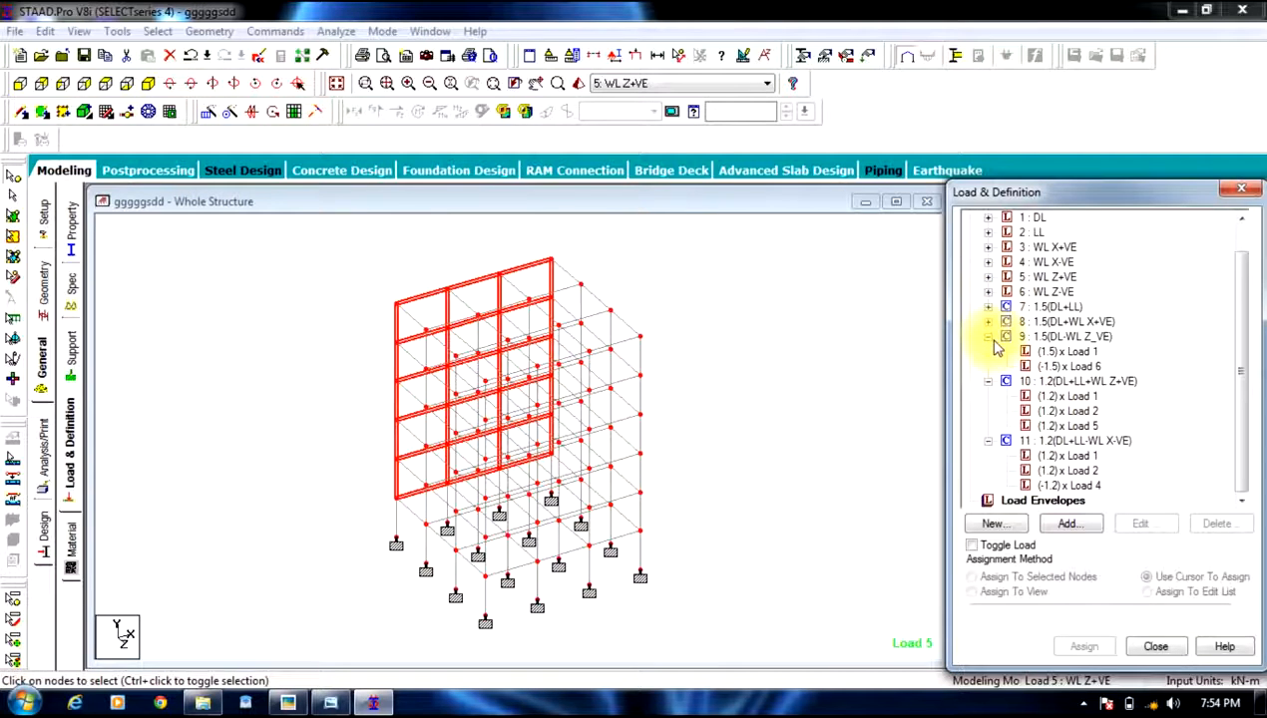
{"action": "left_click", "coordinate": [988, 338]}
{"action": "left_click", "coordinate": [987, 381]}
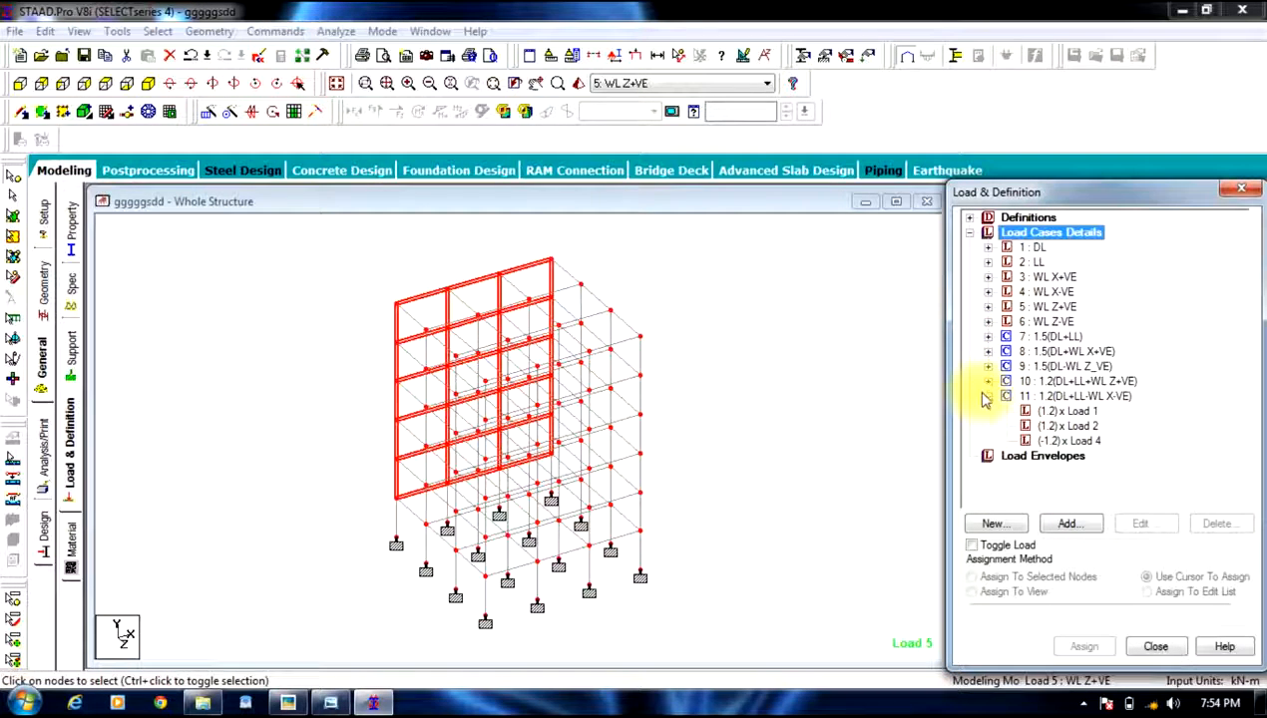
{"action": "left_click", "coordinate": [987, 396]}
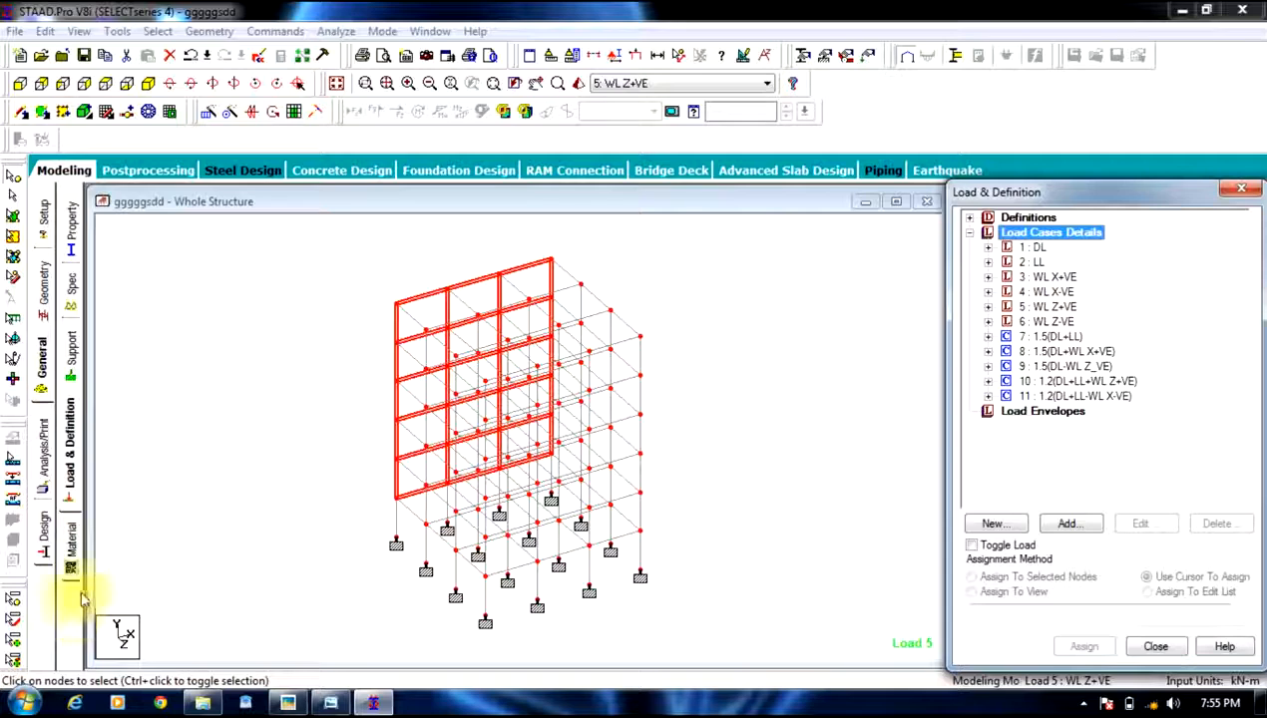
Open the concrete design settings and set the current design code to IS456.
{"action": "left_click", "coordinate": [44, 527]}
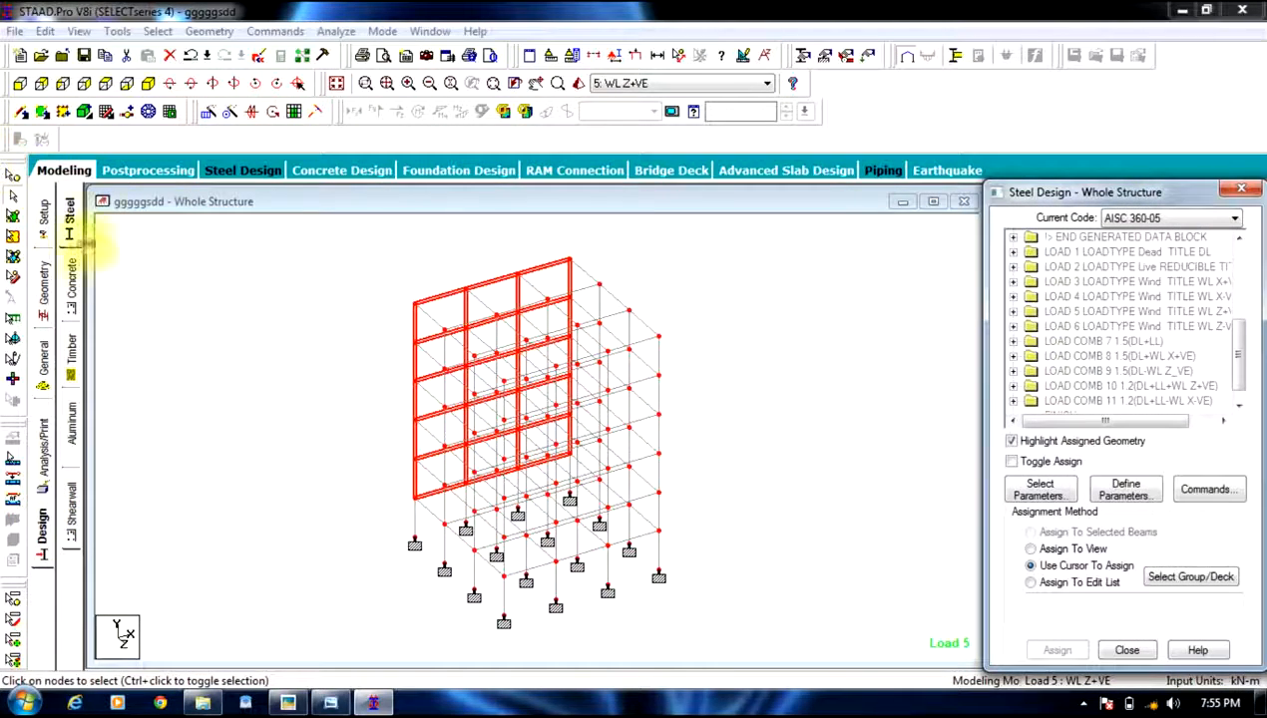
{"action": "left_click", "coordinate": [71, 287]}
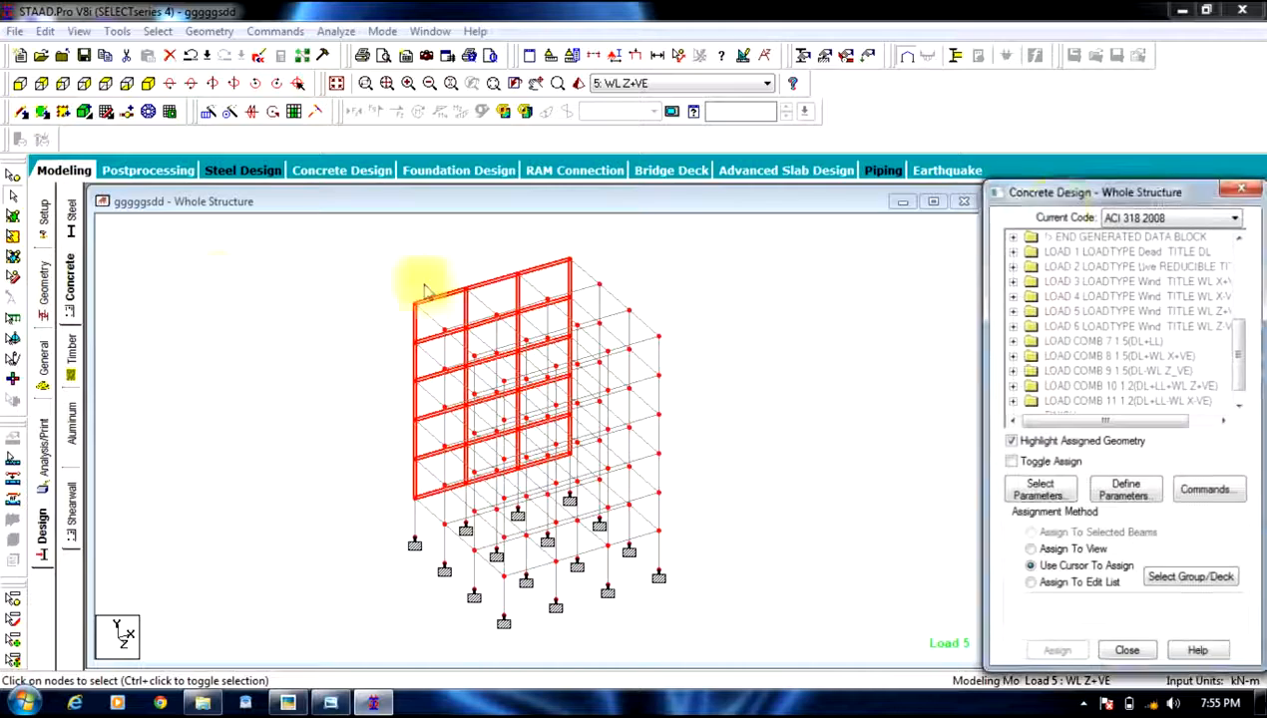
{"action": "left_click", "coordinate": [1177, 220]}
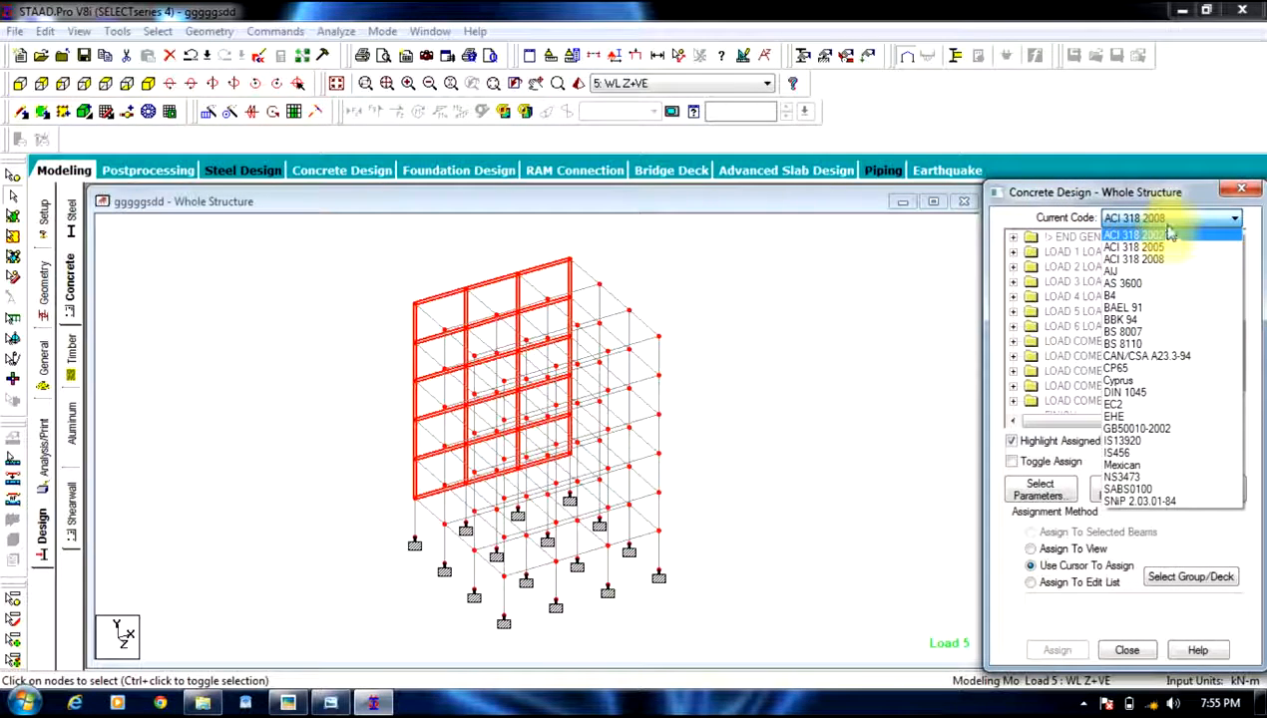
{"action": "left_click", "coordinate": [1132, 459]}
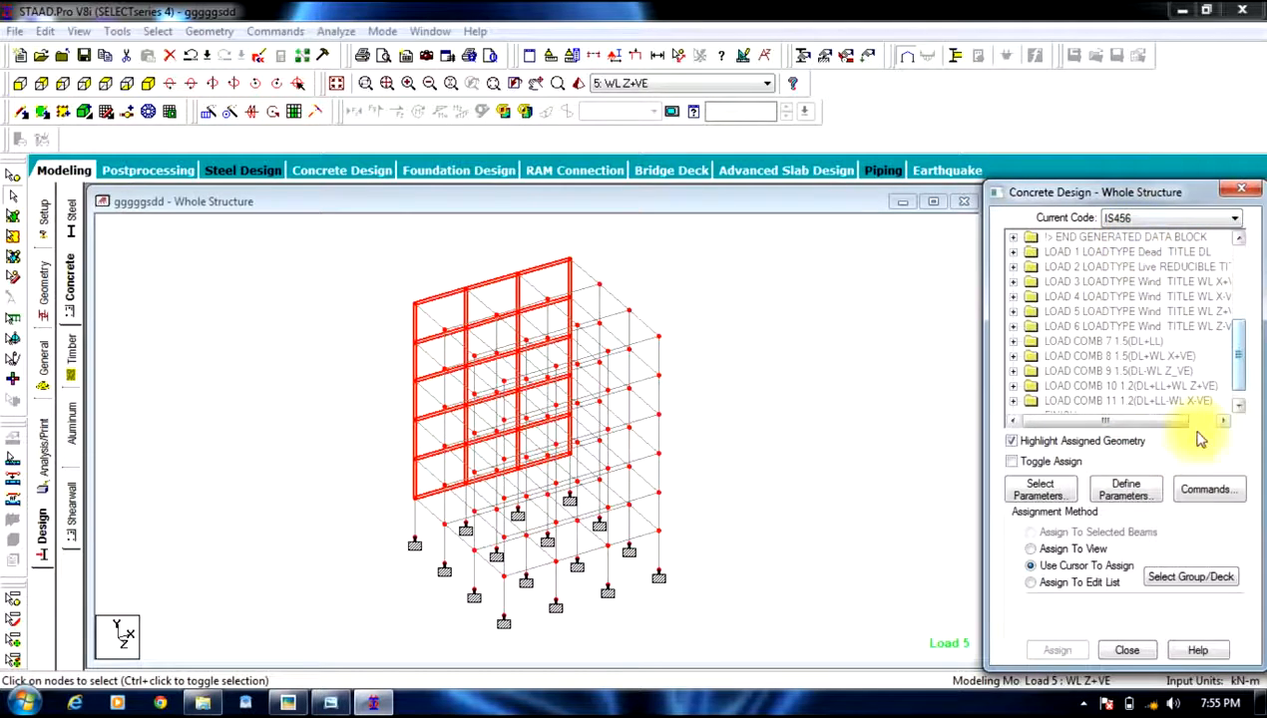
Define the FC design parameter with a concrete compressive strength of 30000 kN/m2 and add it.
{"action": "left_click", "coordinate": [1145, 495]}
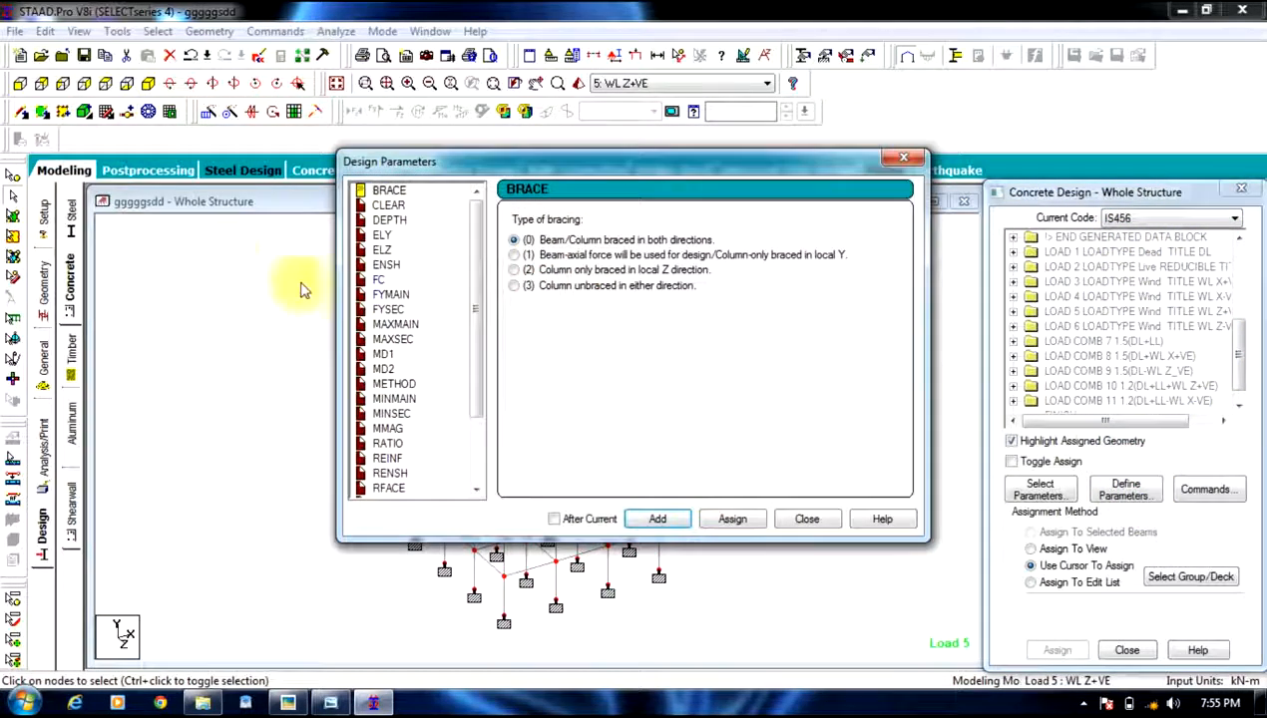
{"action": "left_click", "coordinate": [379, 280]}
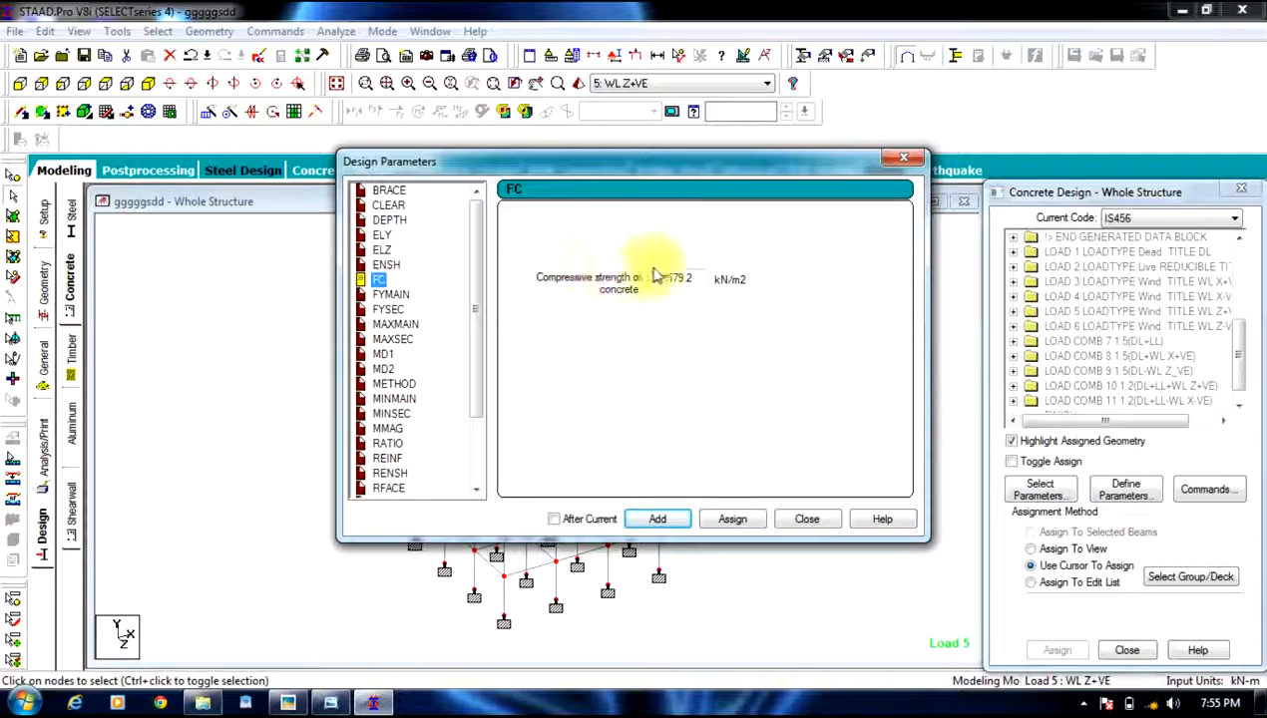
{"action": "double_click", "coordinate": [698, 282]}
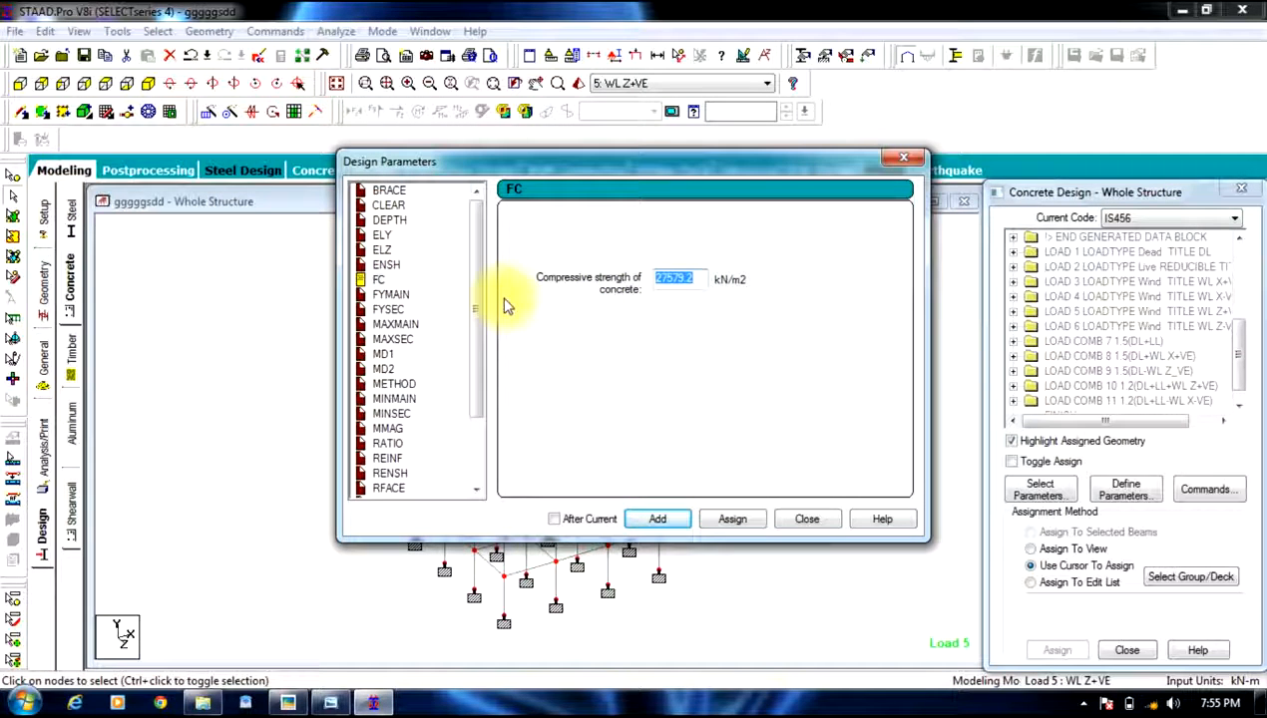
{"action": "type", "text": "30000"}
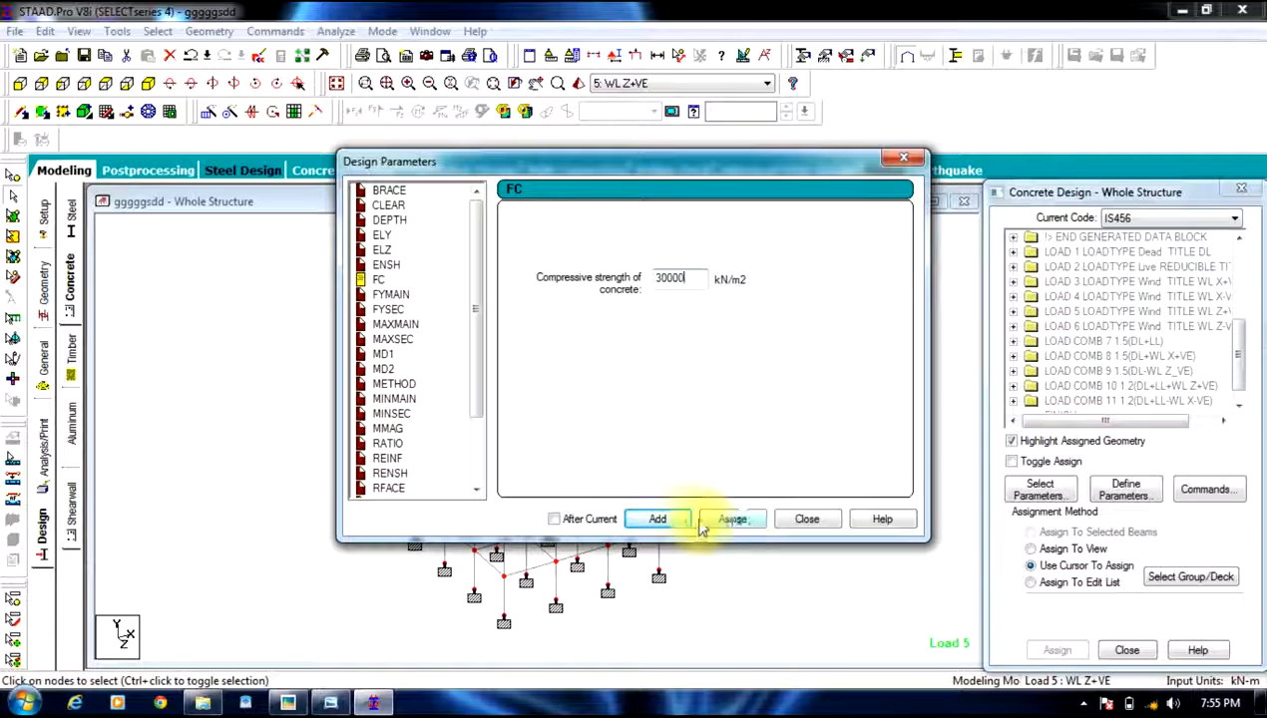
{"action": "left_click", "coordinate": [670, 519]}
Add FYMAIN with a main reinforcement yield strength of 415000 kN/m2 and set the FYSEC shear reinforcement yield strength to 415000 kN/m2.
{"action": "left_click", "coordinate": [391, 296]}
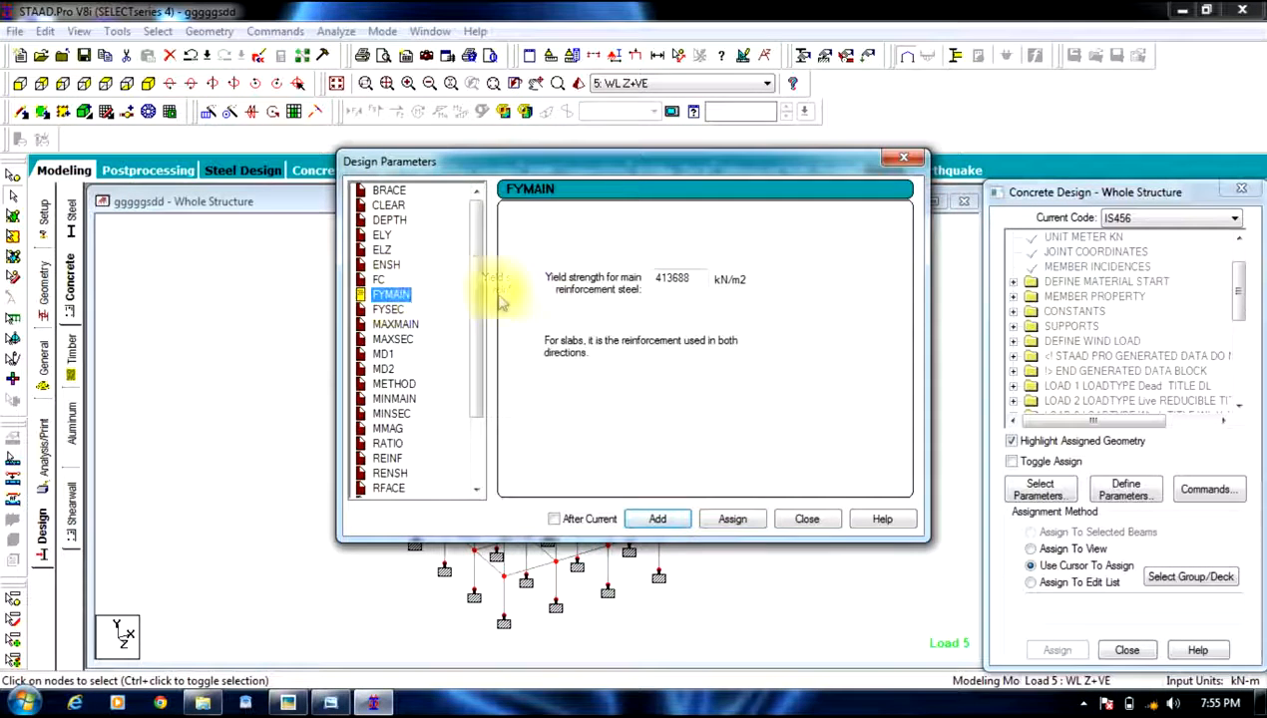
{"action": "double_click", "coordinate": [685, 278]}
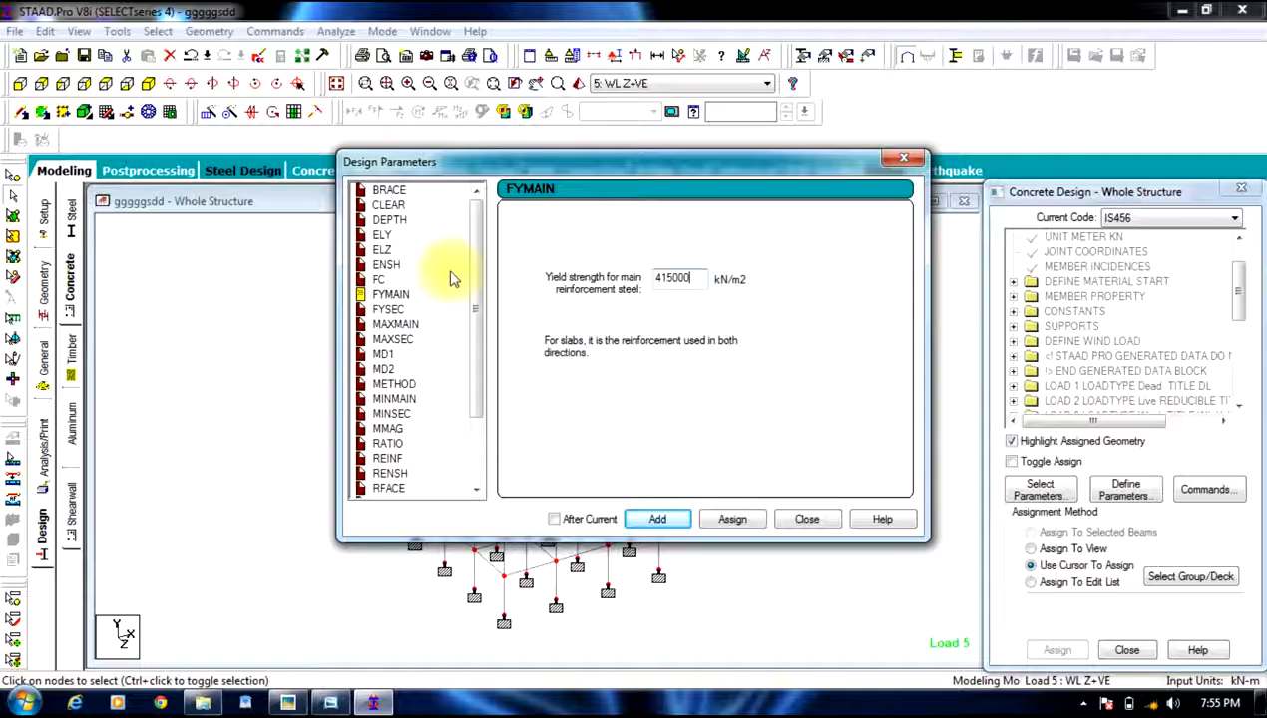
{"action": "left_click", "coordinate": [651, 526]}
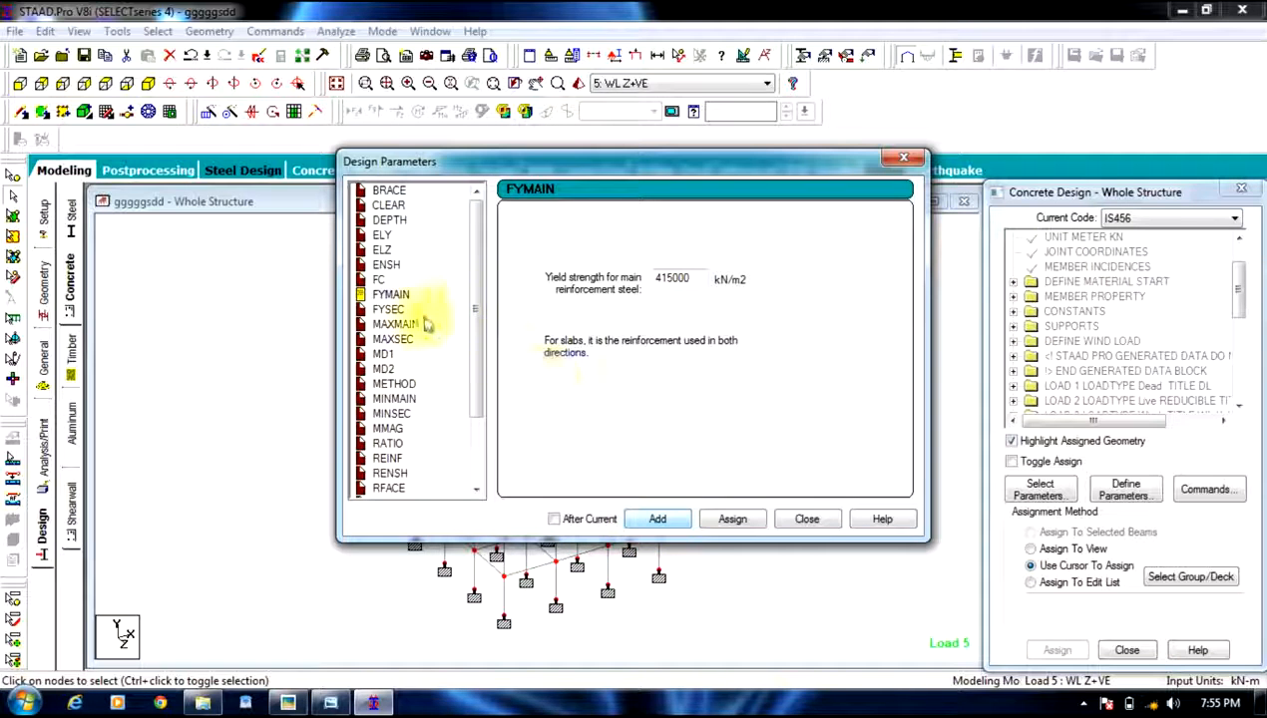
{"action": "left_click", "coordinate": [389, 310]}
{"action": "double_click", "coordinate": [685, 290]}
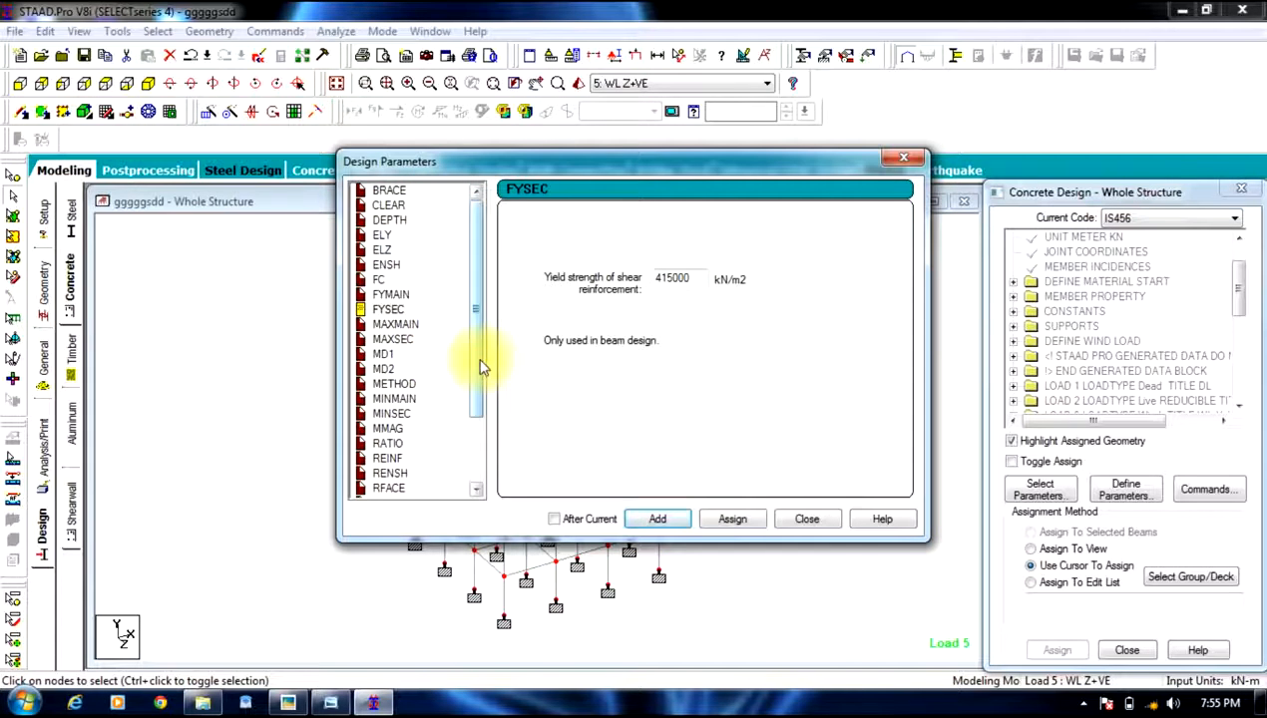
Add the RATIO parameter with a maximum longitudinal reinforcement of 3 percent and finish defining the design parameters.
{"action": "scroll", "coordinate": [482, 448], "scroll_direction": "down", "scroll_amount": 2}
{"action": "left_click", "coordinate": [388, 355]}
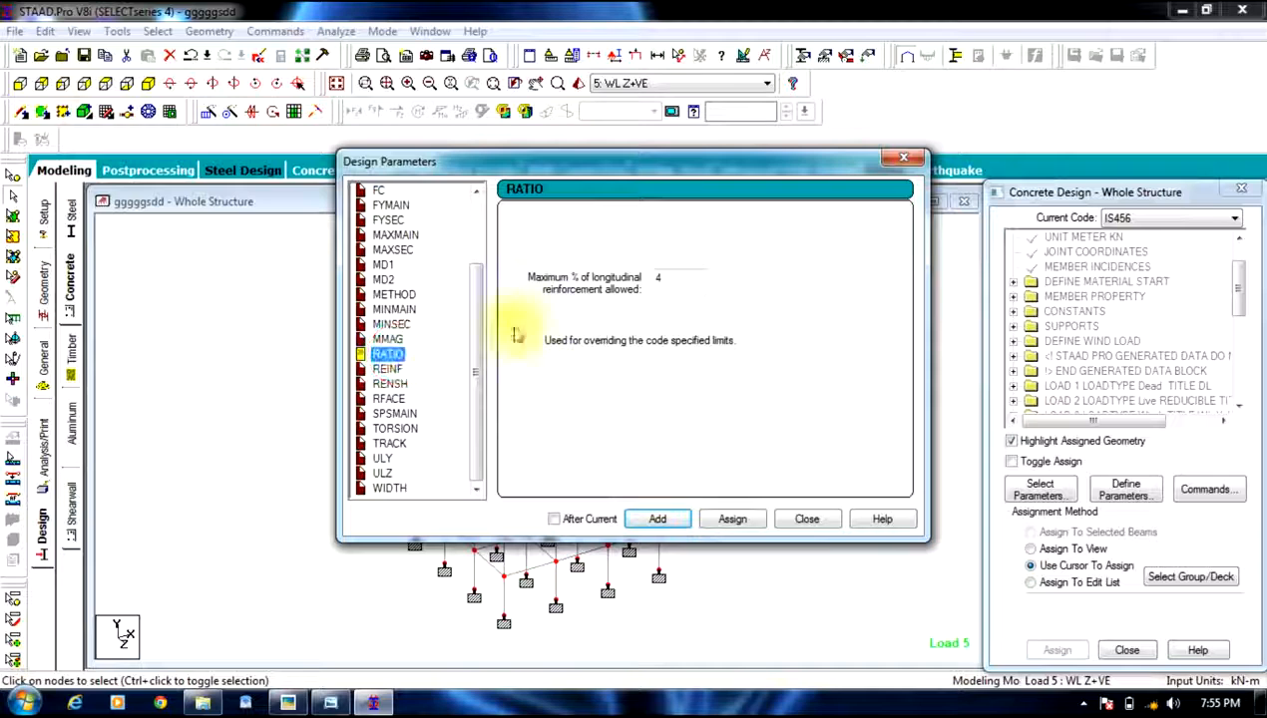
{"action": "double_click", "coordinate": [673, 283]}
{"action": "type", "text": "3"}
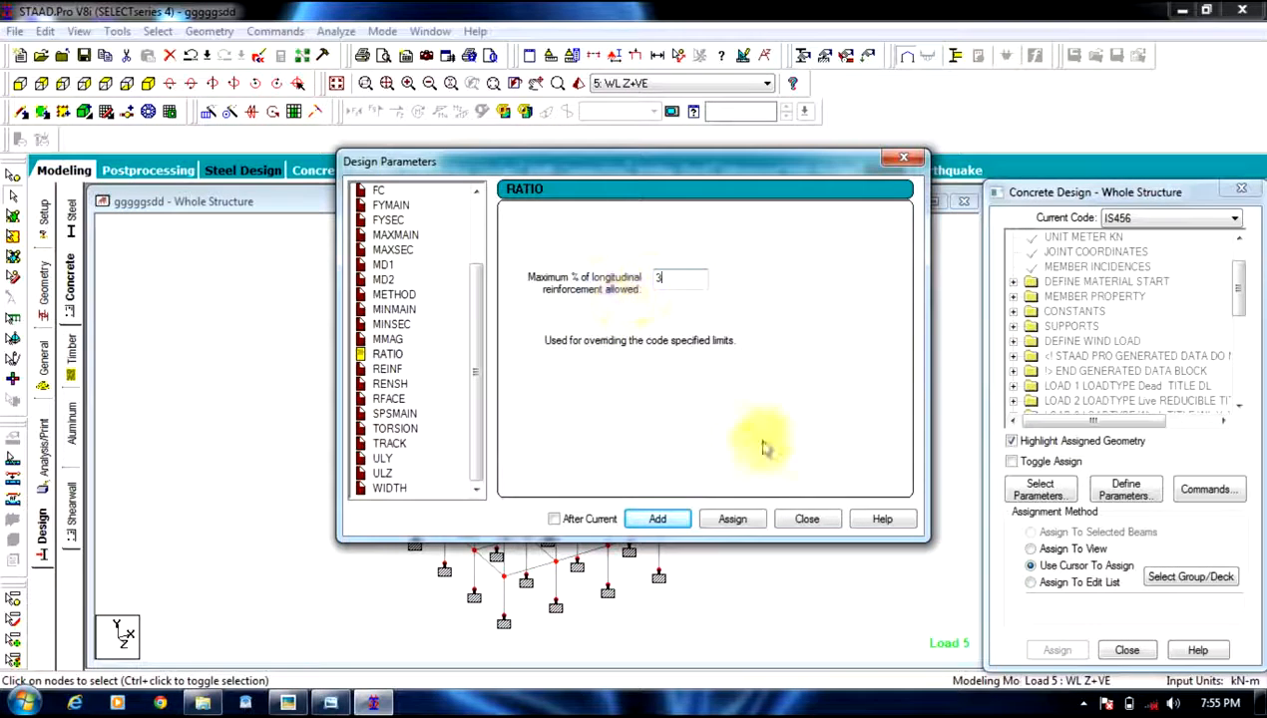
{"action": "left_click", "coordinate": [661, 519]}
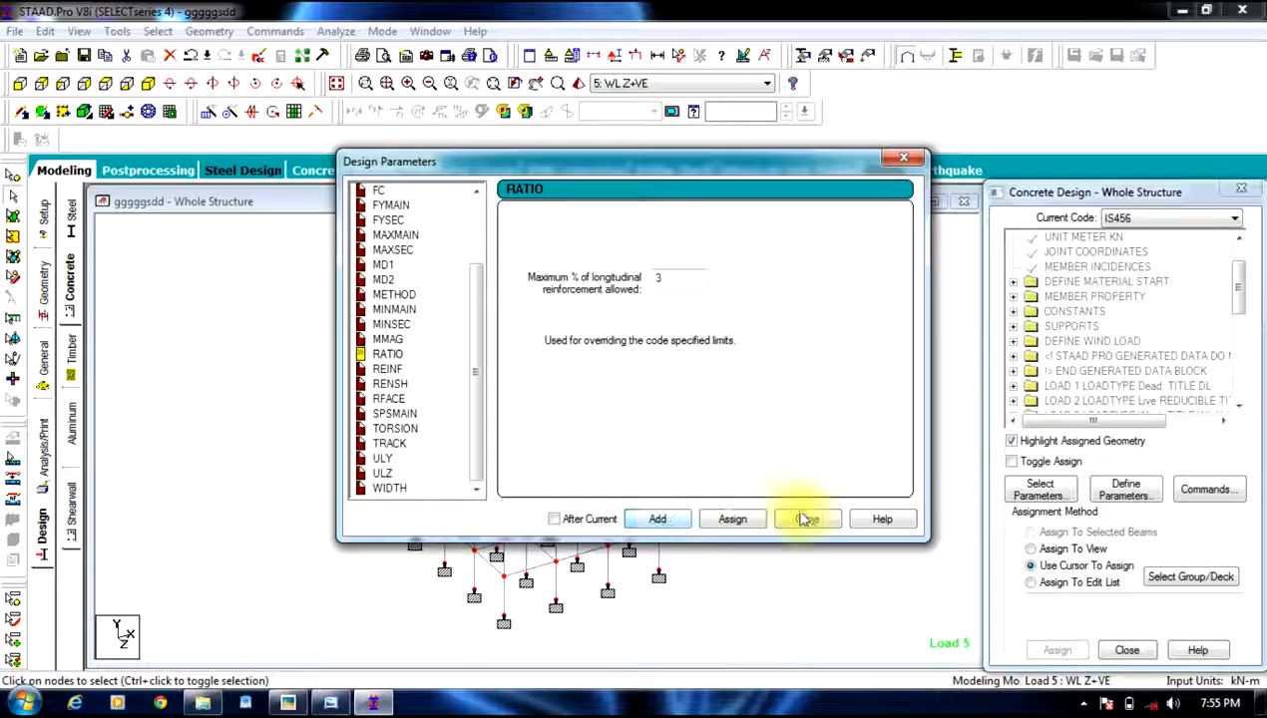
{"action": "left_click", "coordinate": [807, 519]}
Add the DESIGN BEAM, DESIGN COLUMN and TAKE OFF design commands to the concrete design.
{"action": "left_click", "coordinate": [1209, 490]}
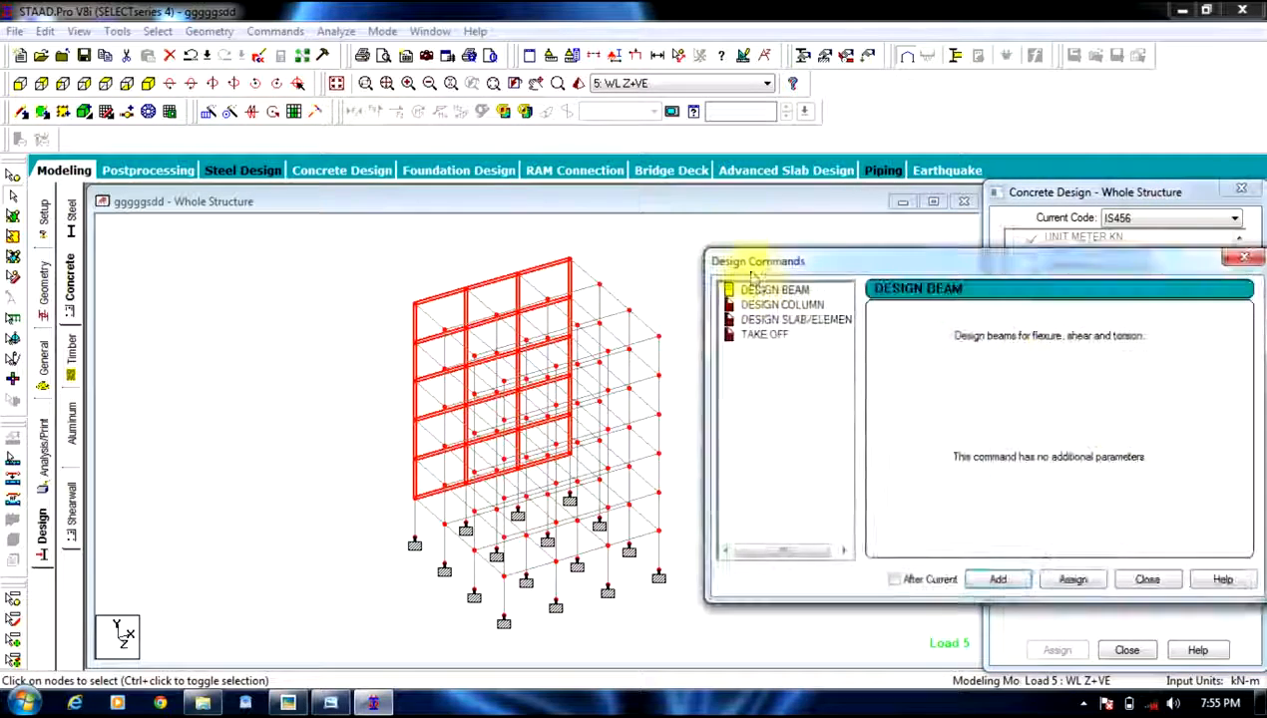
{"action": "left_click", "coordinate": [1002, 580]}
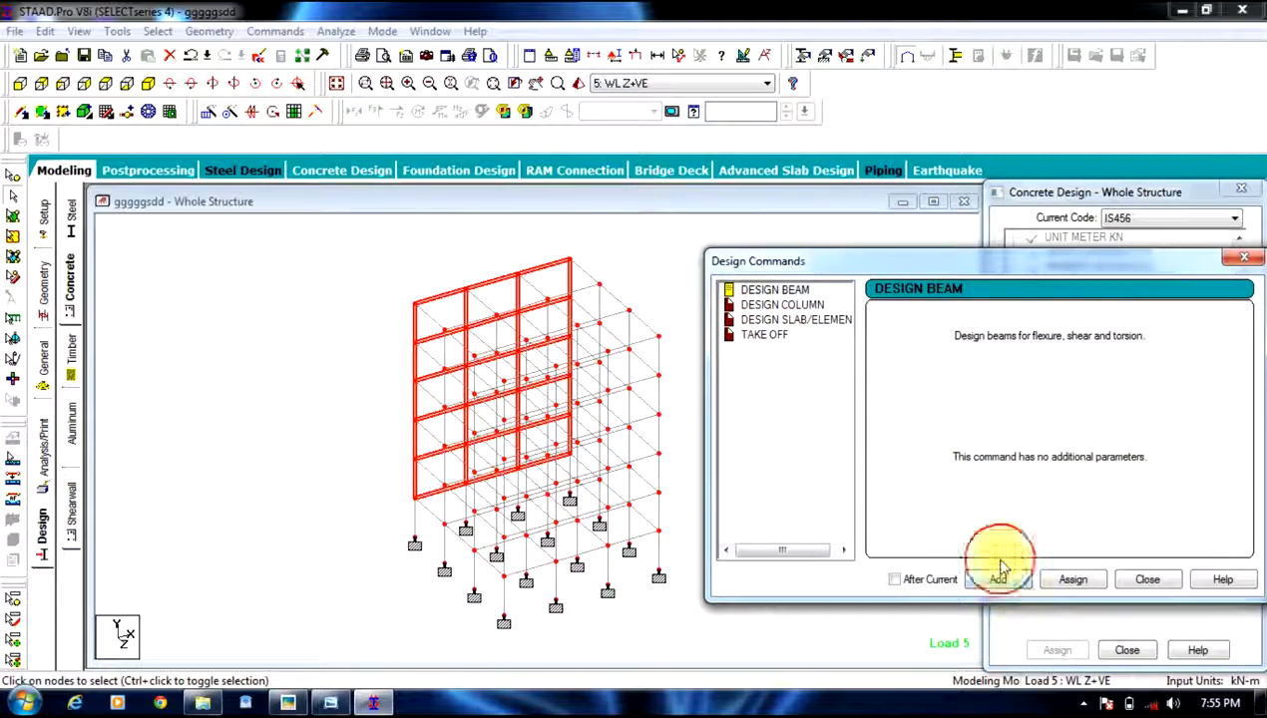
{"action": "left_click", "coordinate": [798, 304]}
{"action": "left_click", "coordinate": [985, 582]}
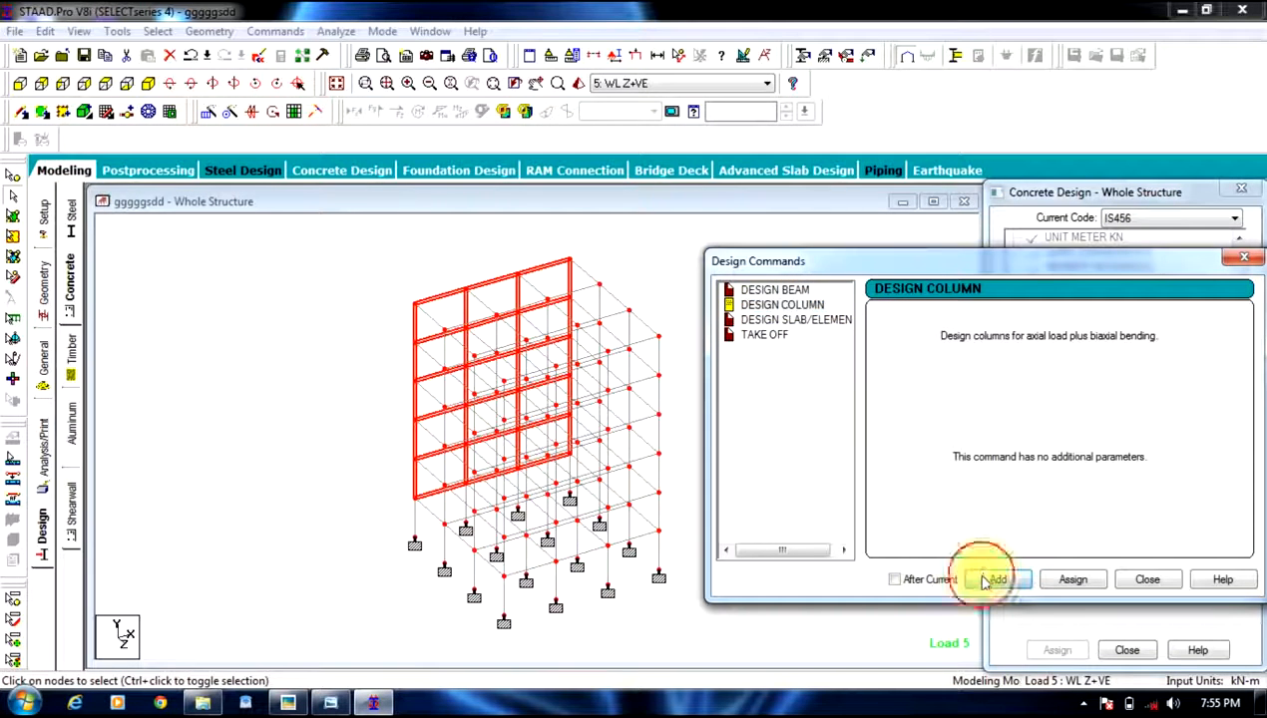
{"action": "left_click", "coordinate": [793, 336]}
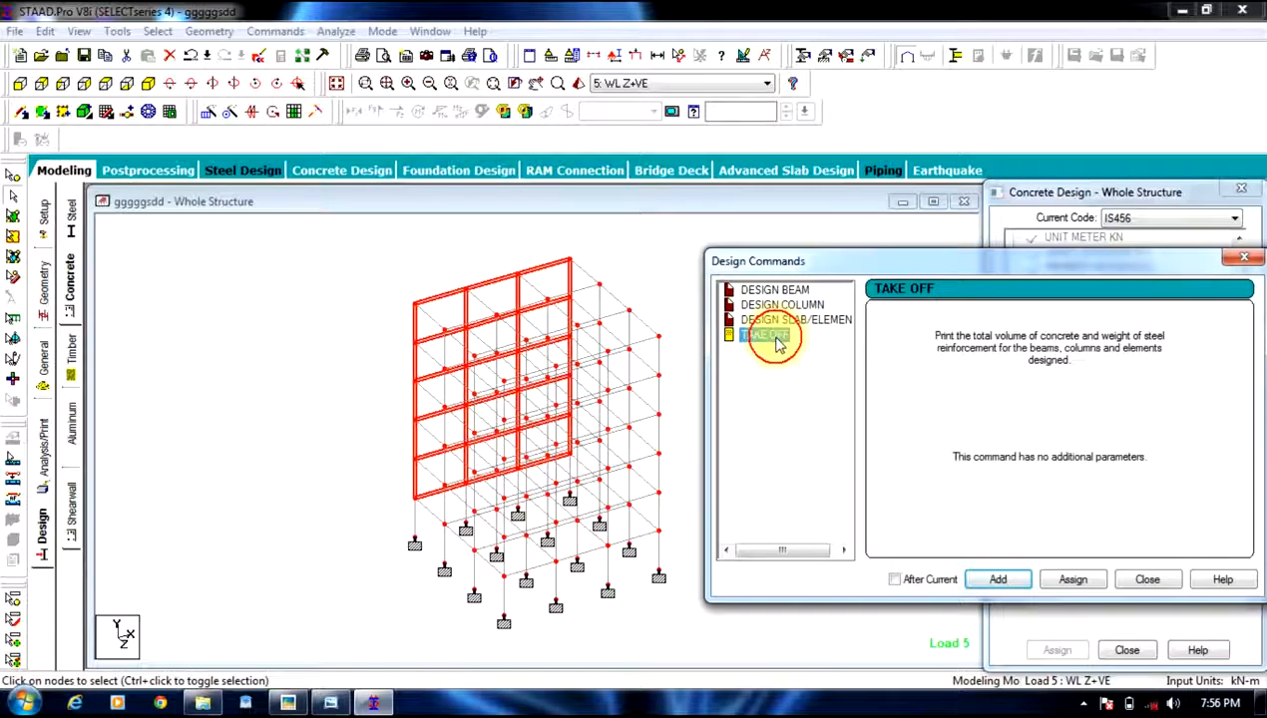
{"action": "left_click", "coordinate": [1147, 579]}
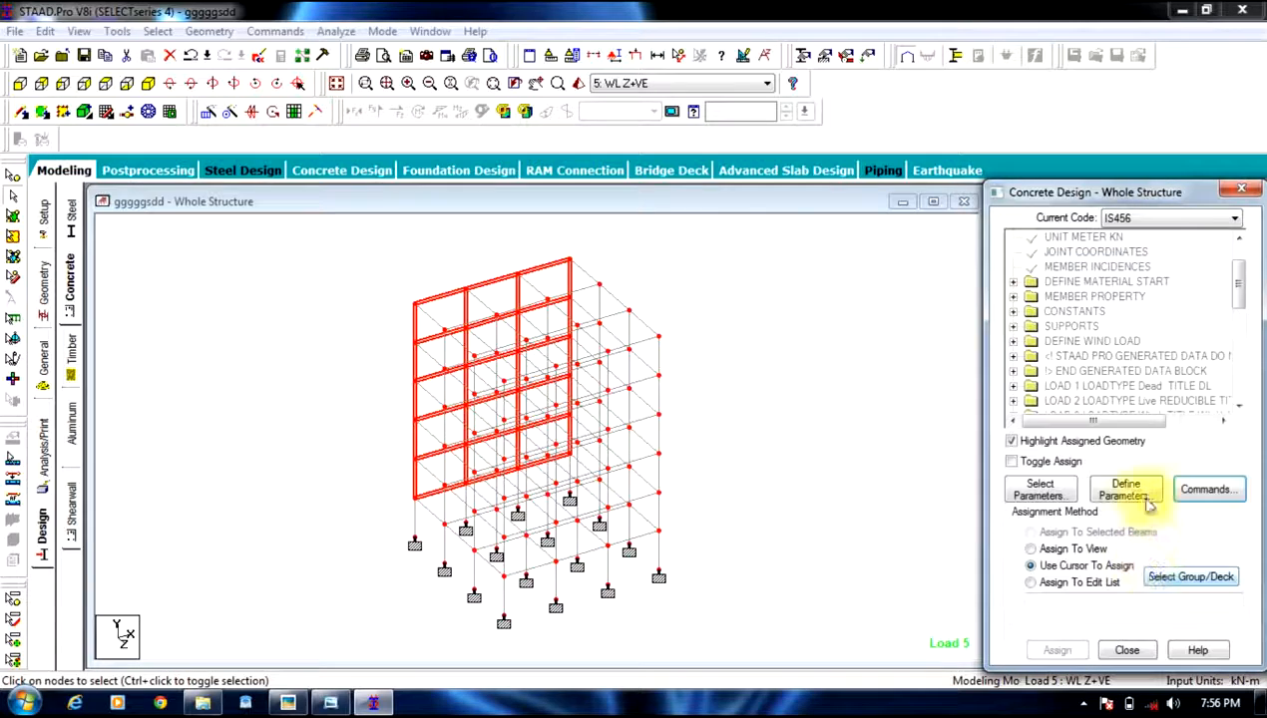
Assign the FC 30000 concrete strength parameter to all members of the frame.
{"action": "left_click_drag", "start_coordinate": [1233, 295], "coordinate": [1254, 386]}
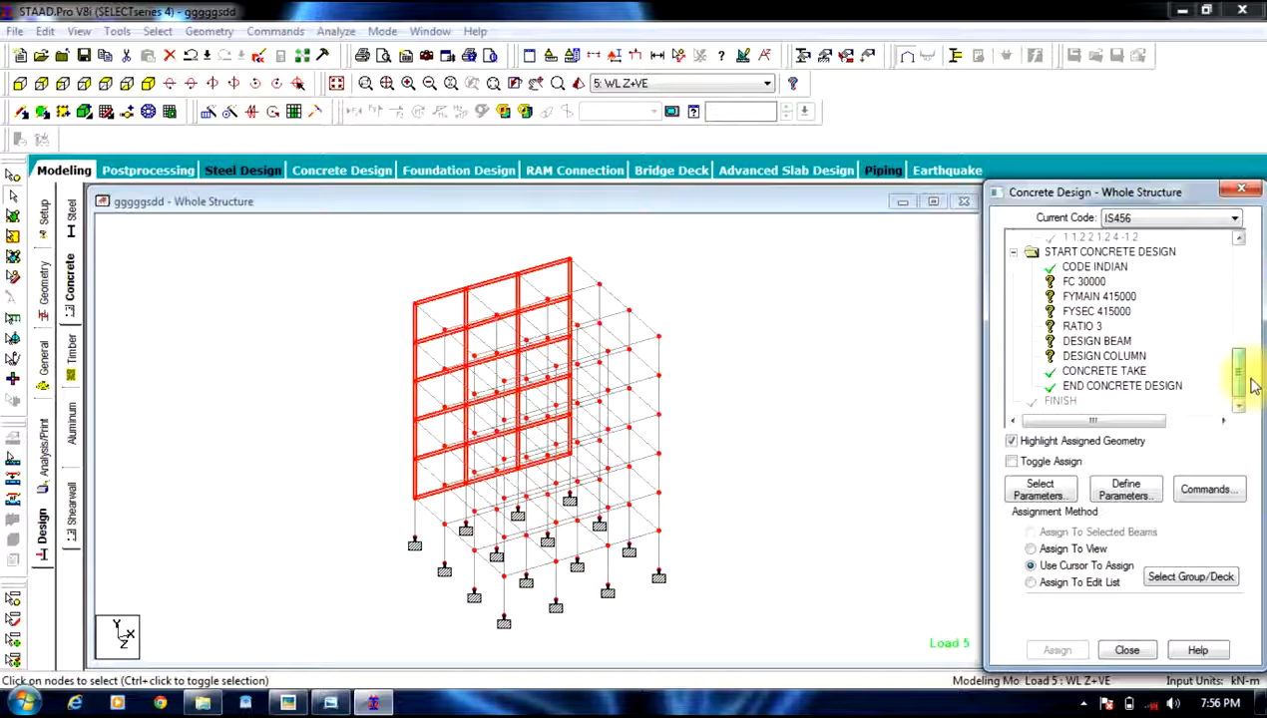
{"action": "left_click", "coordinate": [1079, 282]}
{"action": "left_click_drag", "start_coordinate": [736, 238], "coordinate": [359, 644]}
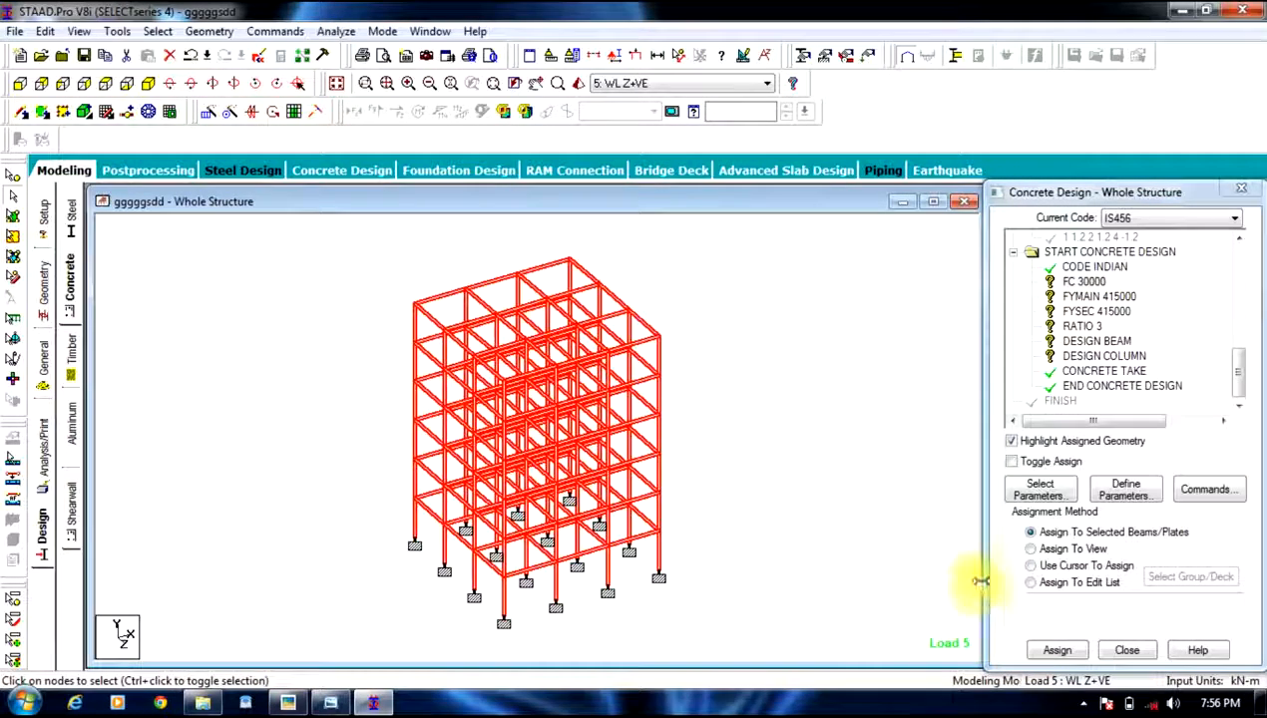
{"action": "left_click", "coordinate": [1057, 650]}
{"action": "left_click", "coordinate": [1130, 479]}
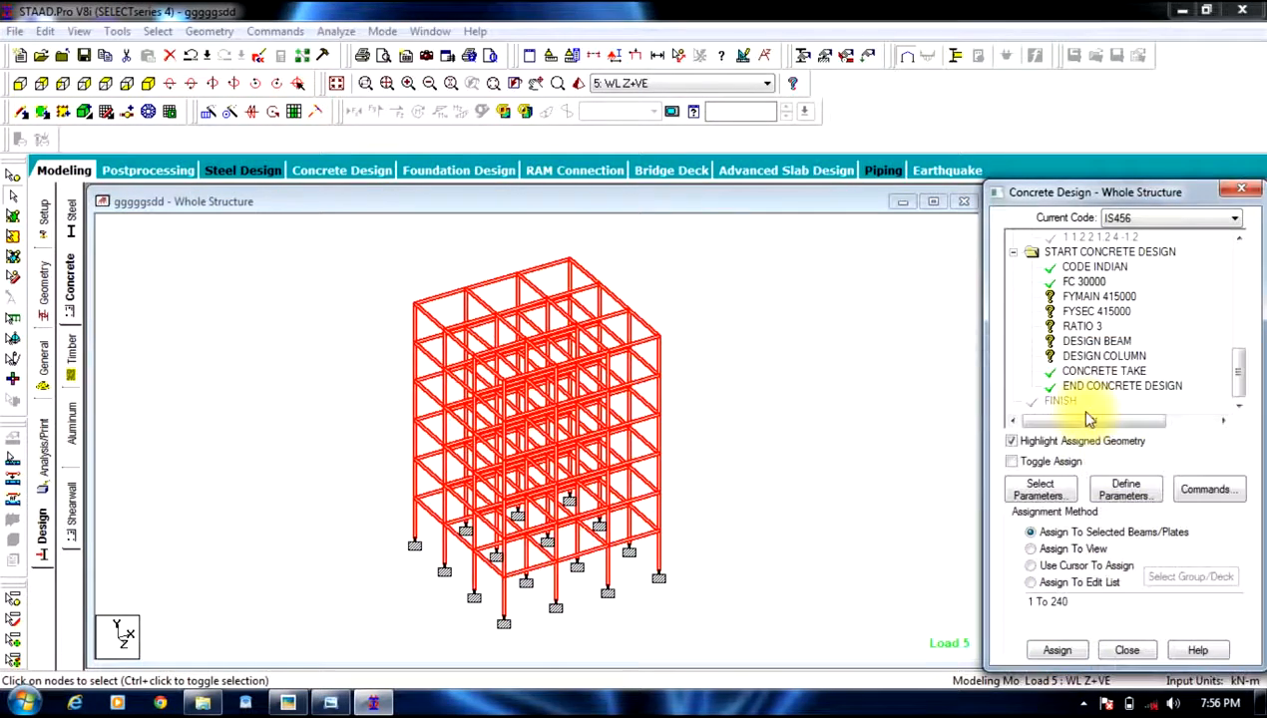
Assign the FYMAIN 415000 and FYSEC 415000 reinforcement parameters to all members of the frame.
{"action": "left_click", "coordinate": [1070, 297]}
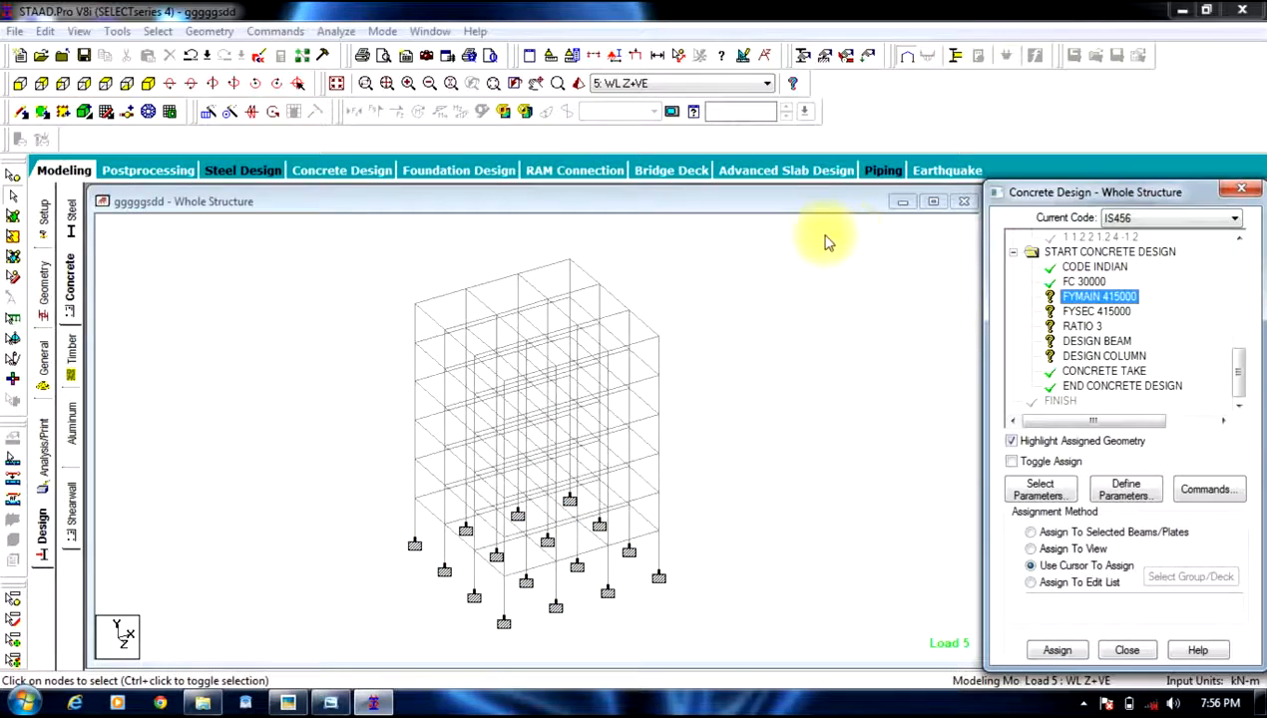
{"action": "left_click", "coordinate": [1057, 650]}
{"action": "left_click", "coordinate": [1095, 480]}
{"action": "left_click", "coordinate": [1092, 312]}
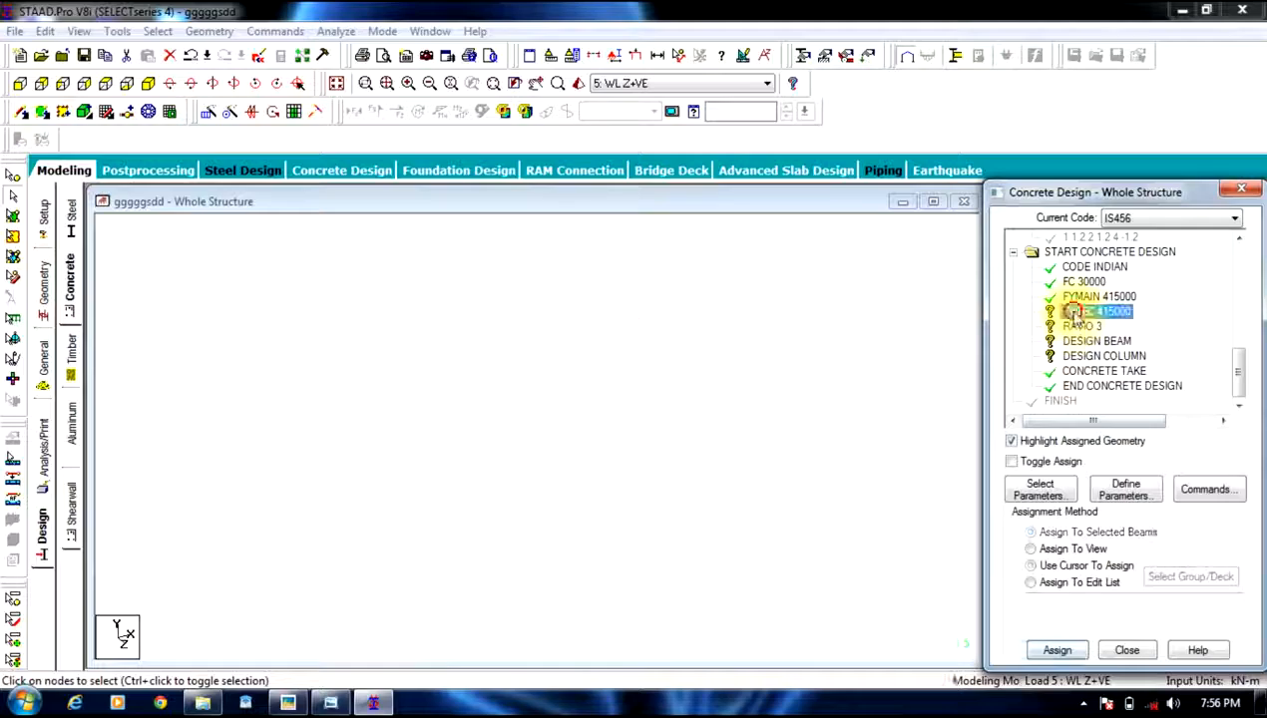
{"action": "key", "text": "ctrl+a"}
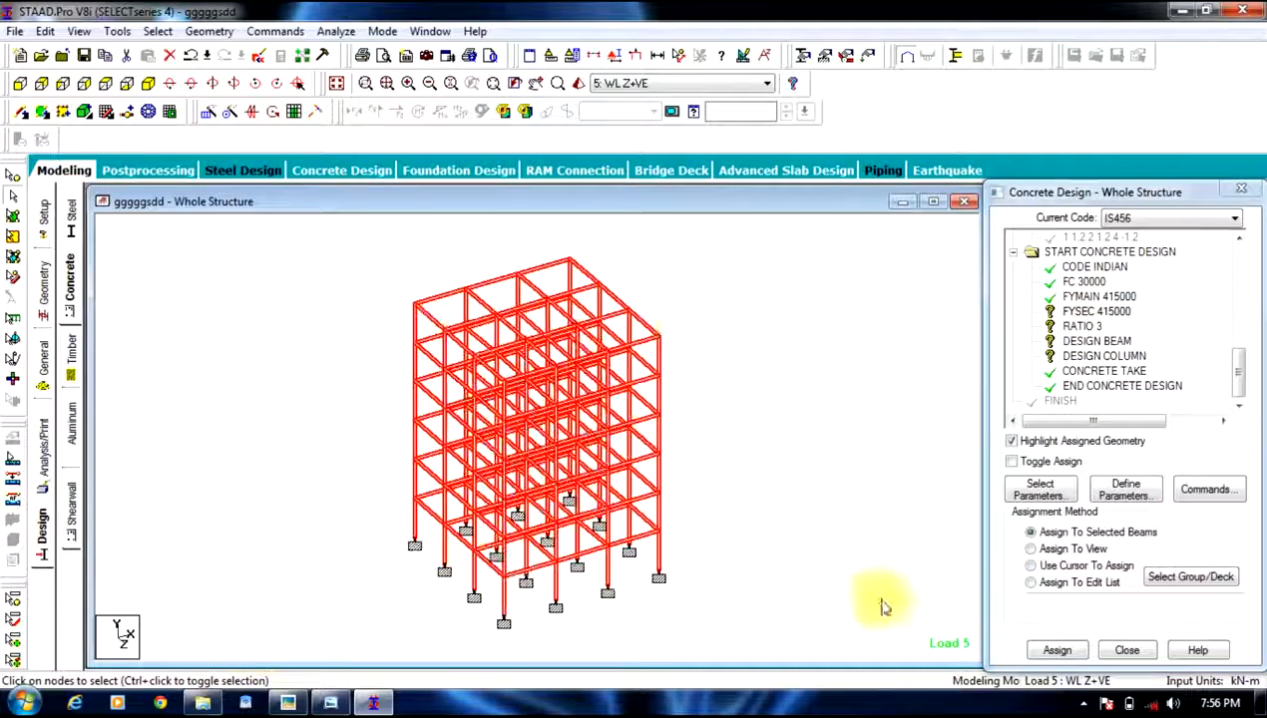
{"action": "left_click", "coordinate": [1048, 650]}
{"action": "left_click", "coordinate": [1097, 477]}
Assign the RATIO 3 parameter to all members of the frame, declining the auto save.
{"action": "left_click", "coordinate": [1082, 326]}
{"action": "left_click", "coordinate": [345, 573]}
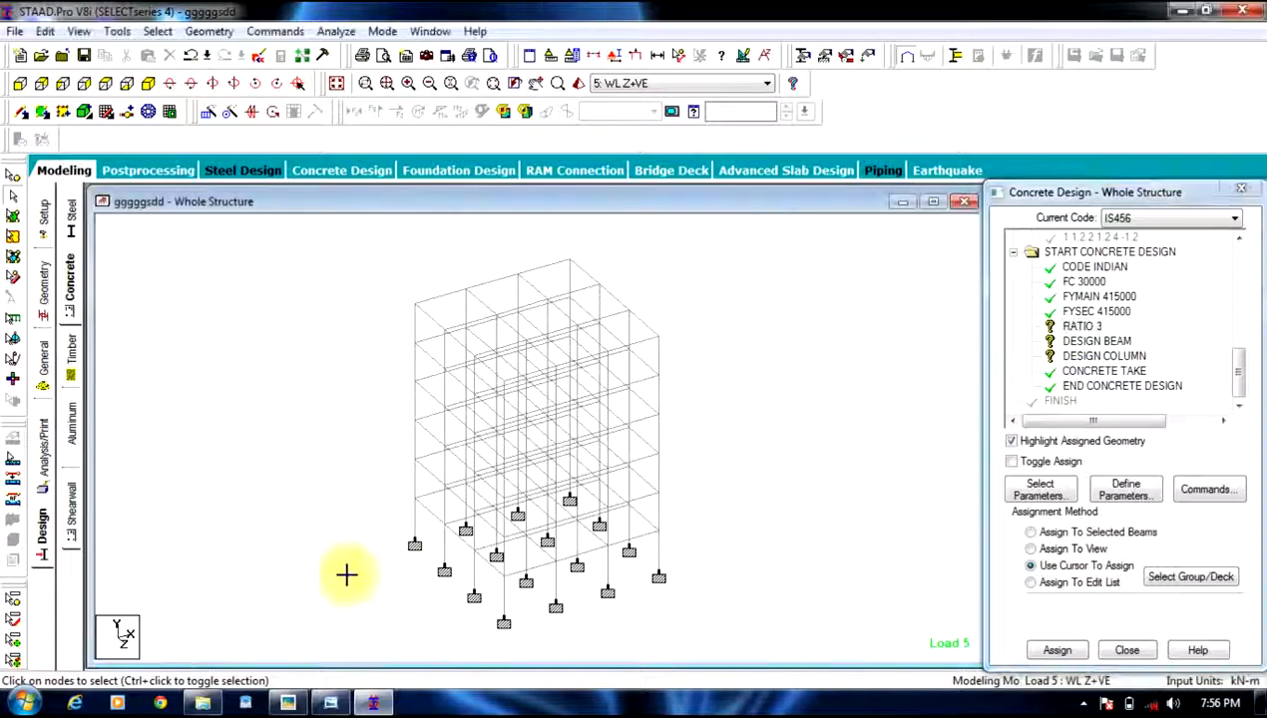
{"action": "key", "text": "ctrl+a"}
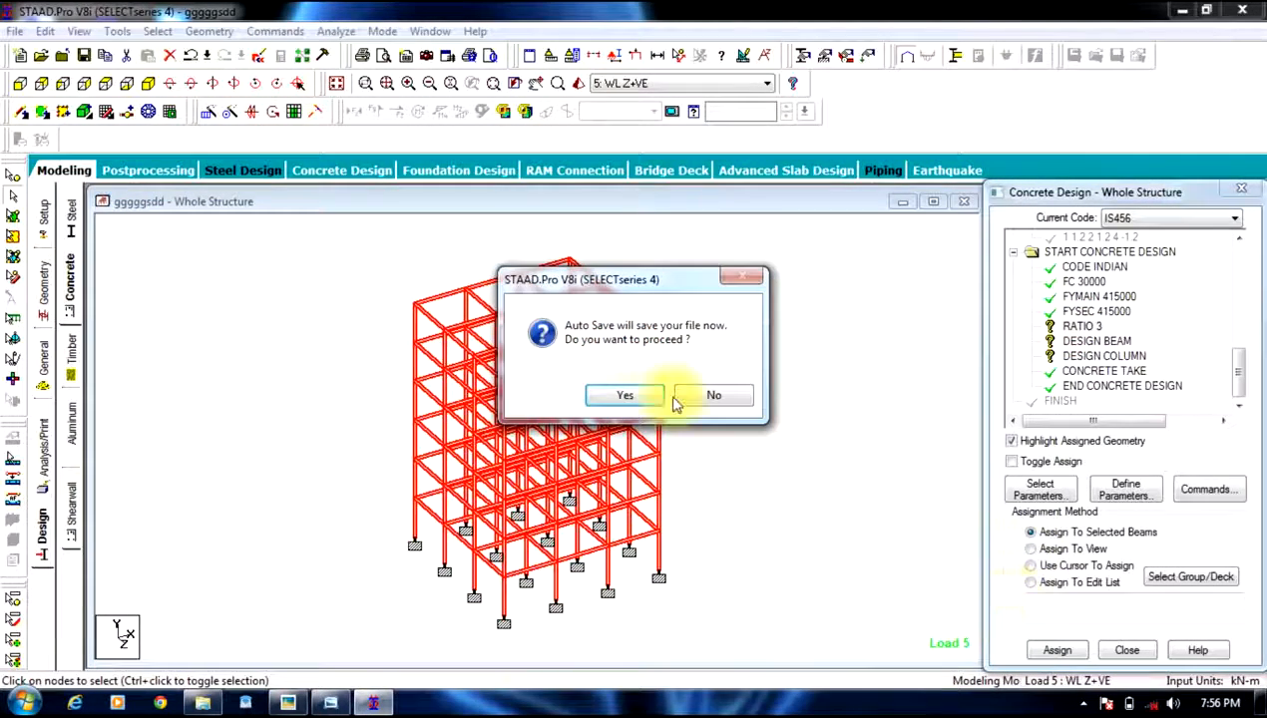
{"action": "left_click", "coordinate": [710, 399]}
{"action": "left_click", "coordinate": [1055, 646]}
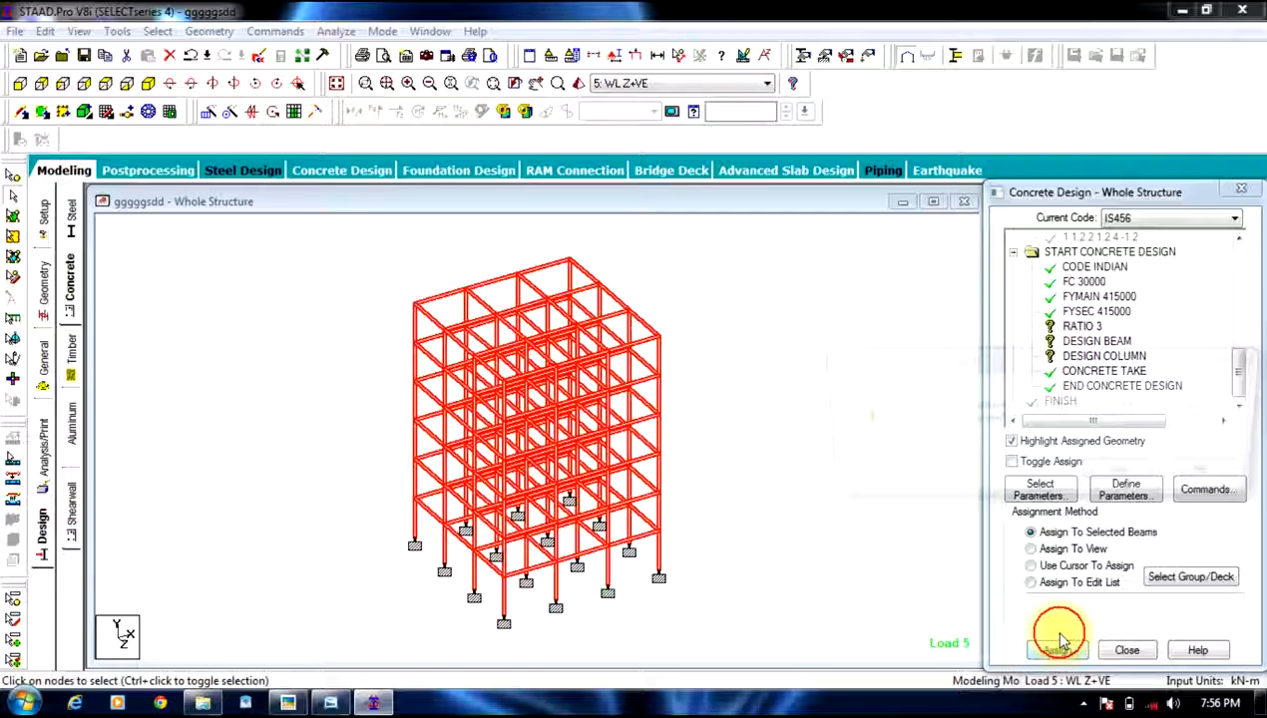
{"action": "left_click", "coordinate": [1095, 479]}
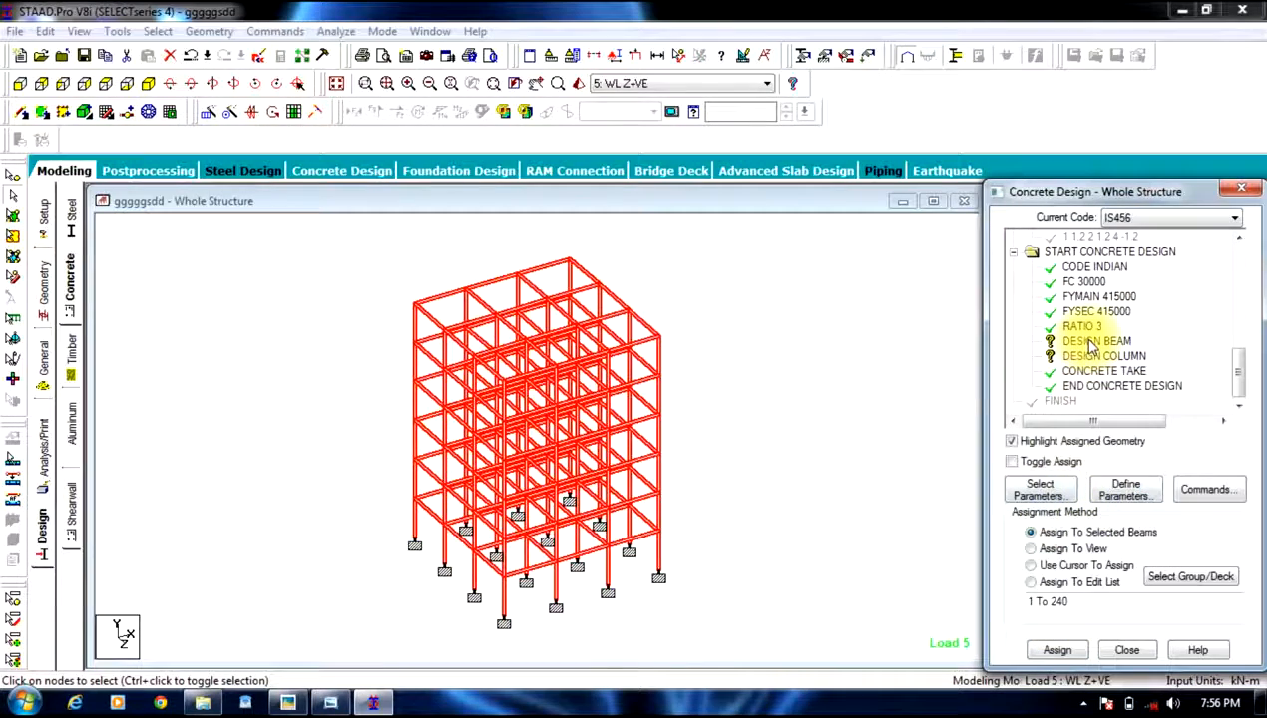
Assign the DESIGN BEAM command to all beams parallel to the X and Z axes.
{"action": "left_click", "coordinate": [1092, 341]}
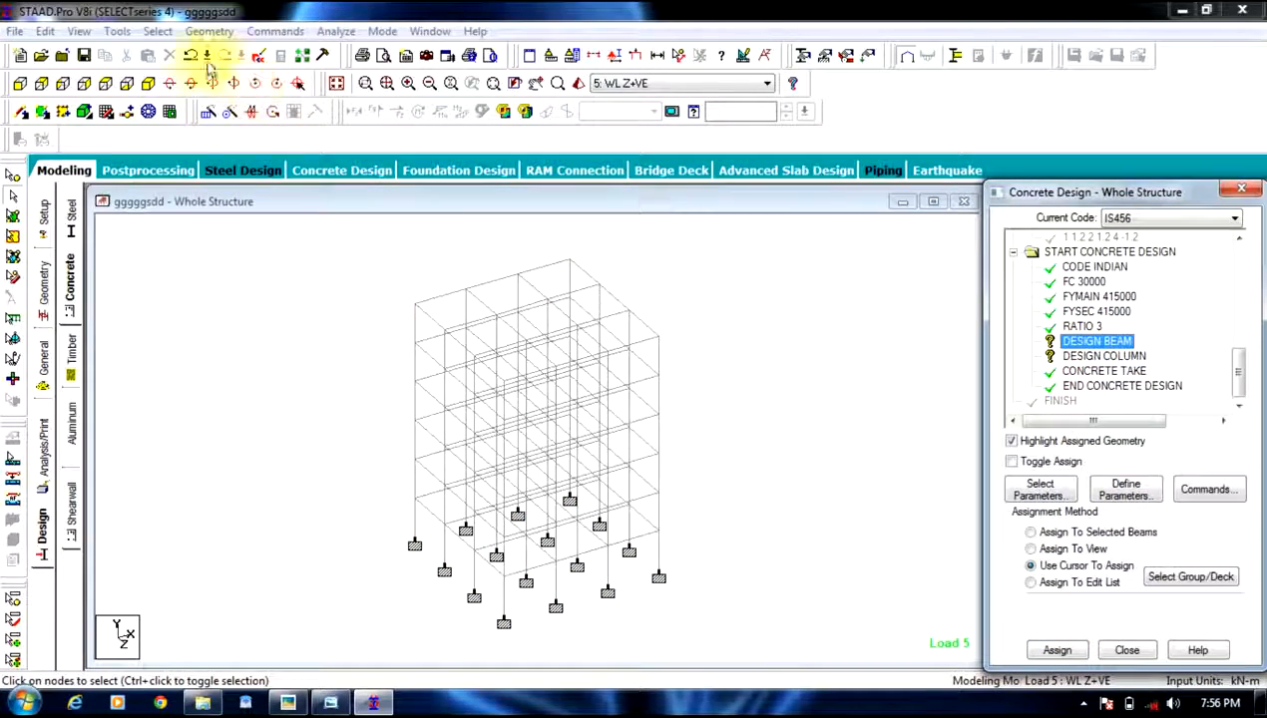
{"action": "left_click", "coordinate": [158, 31]}
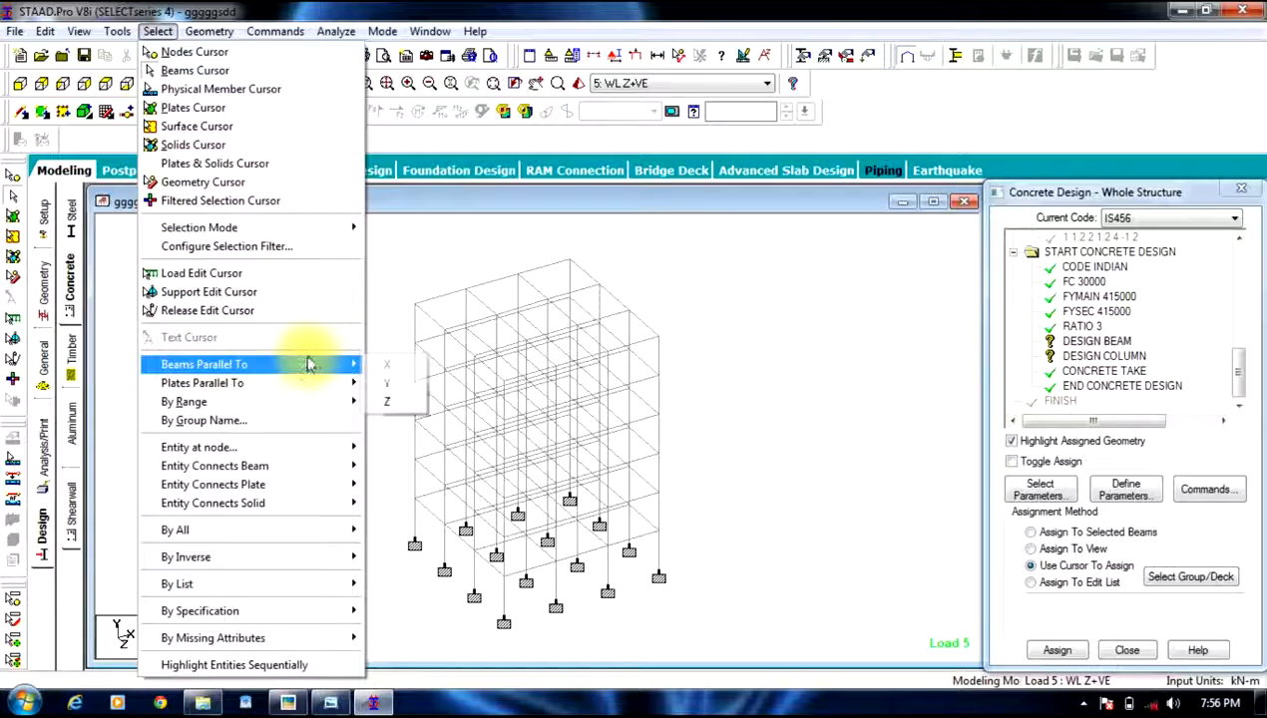
{"action": "left_click", "coordinate": [387, 365]}
{"action": "left_click", "coordinate": [157, 31]}
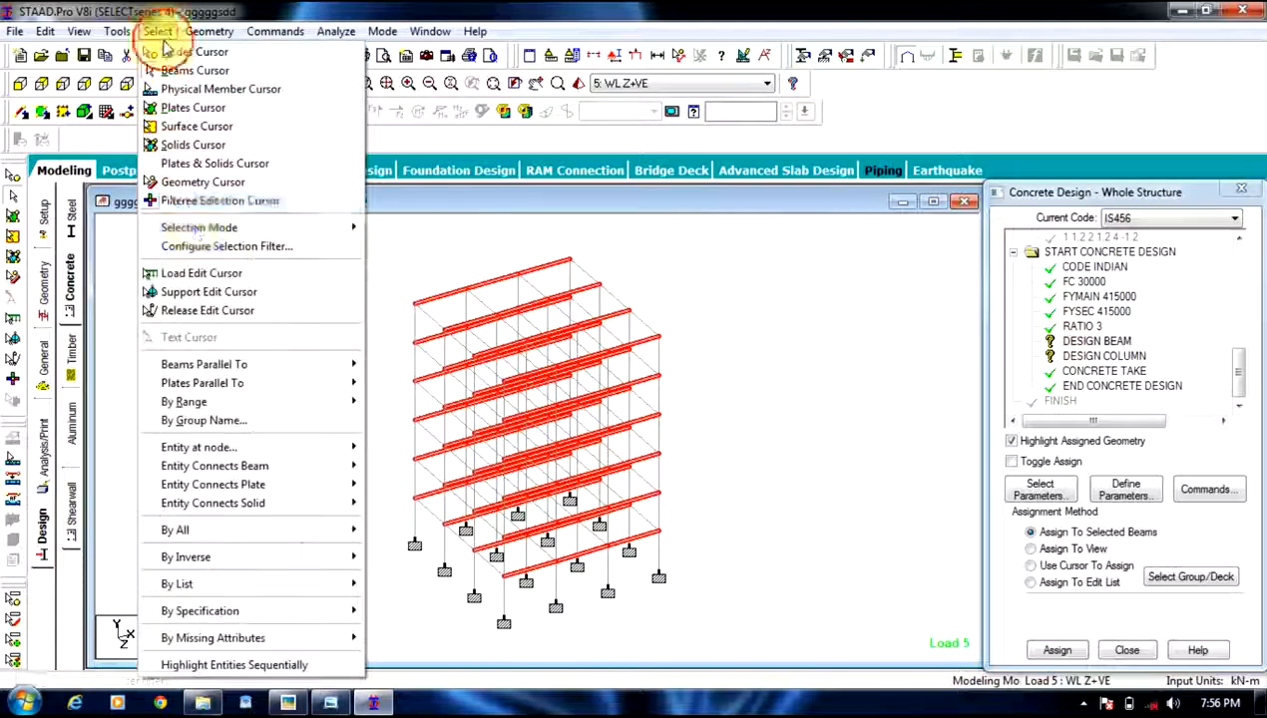
{"action": "mouse_move", "coordinate": [325, 365]}
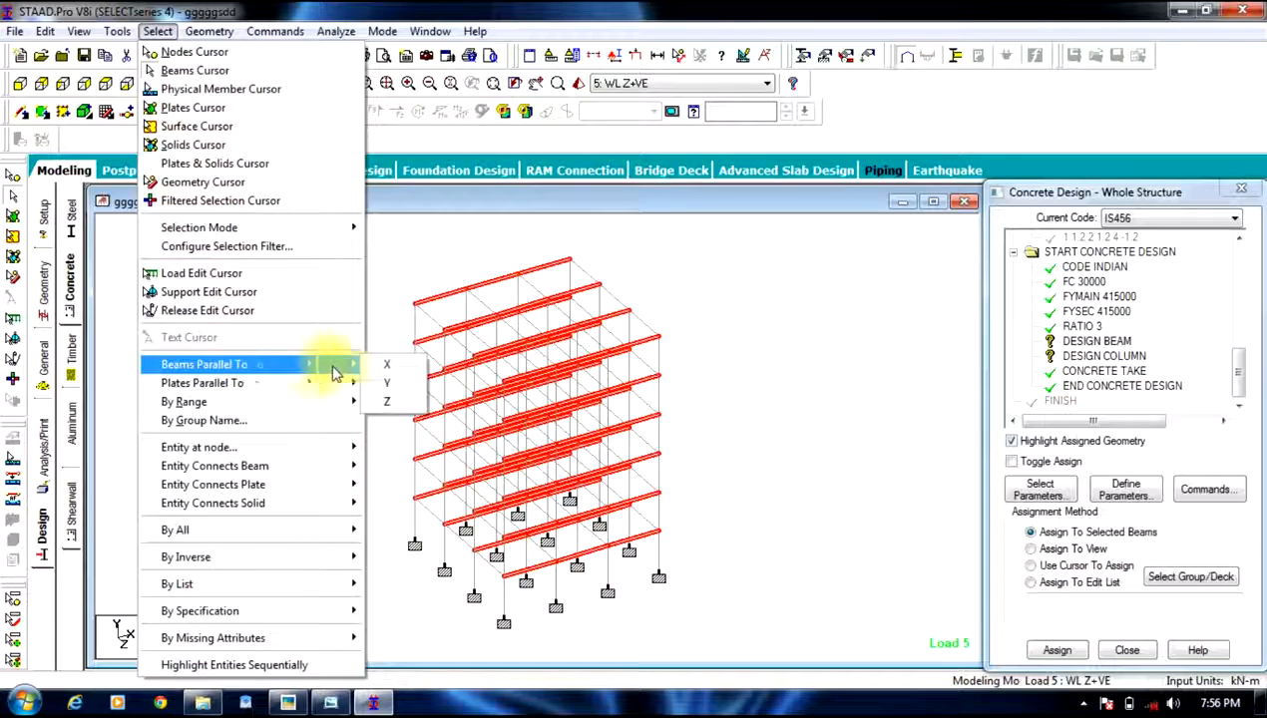
{"action": "left_click", "coordinate": [394, 405]}
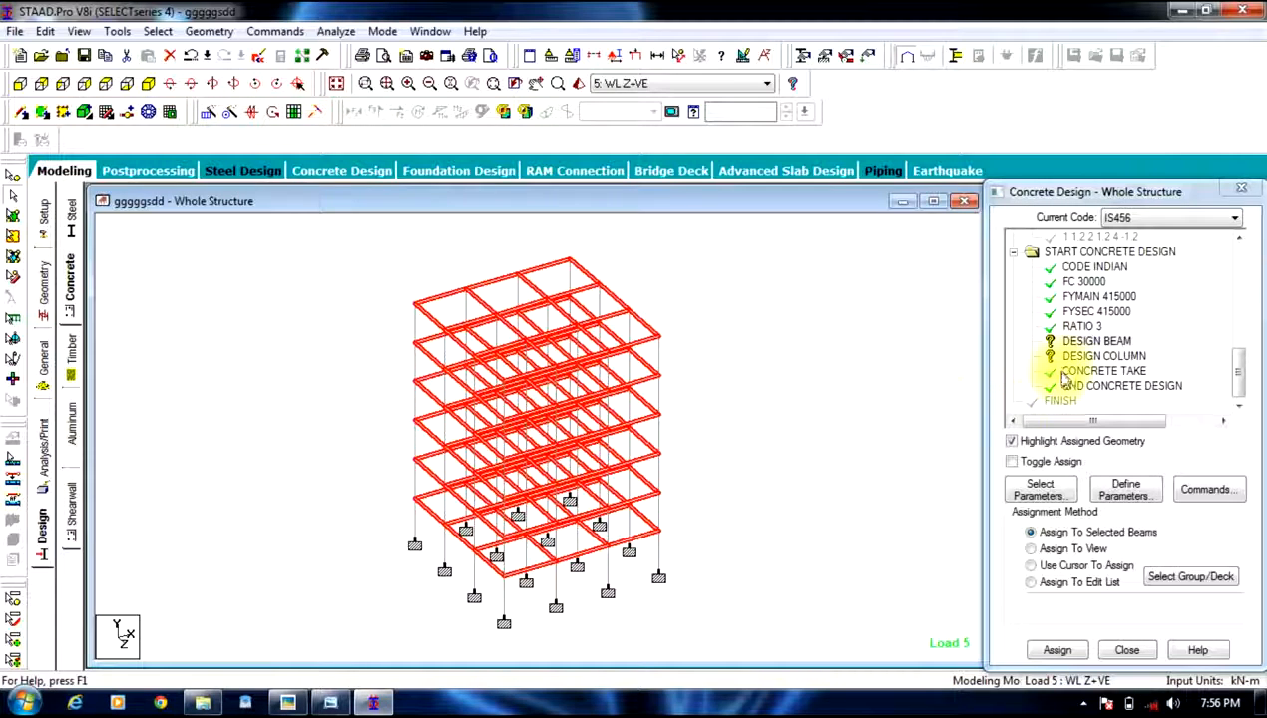
{"action": "left_click", "coordinate": [1073, 653]}
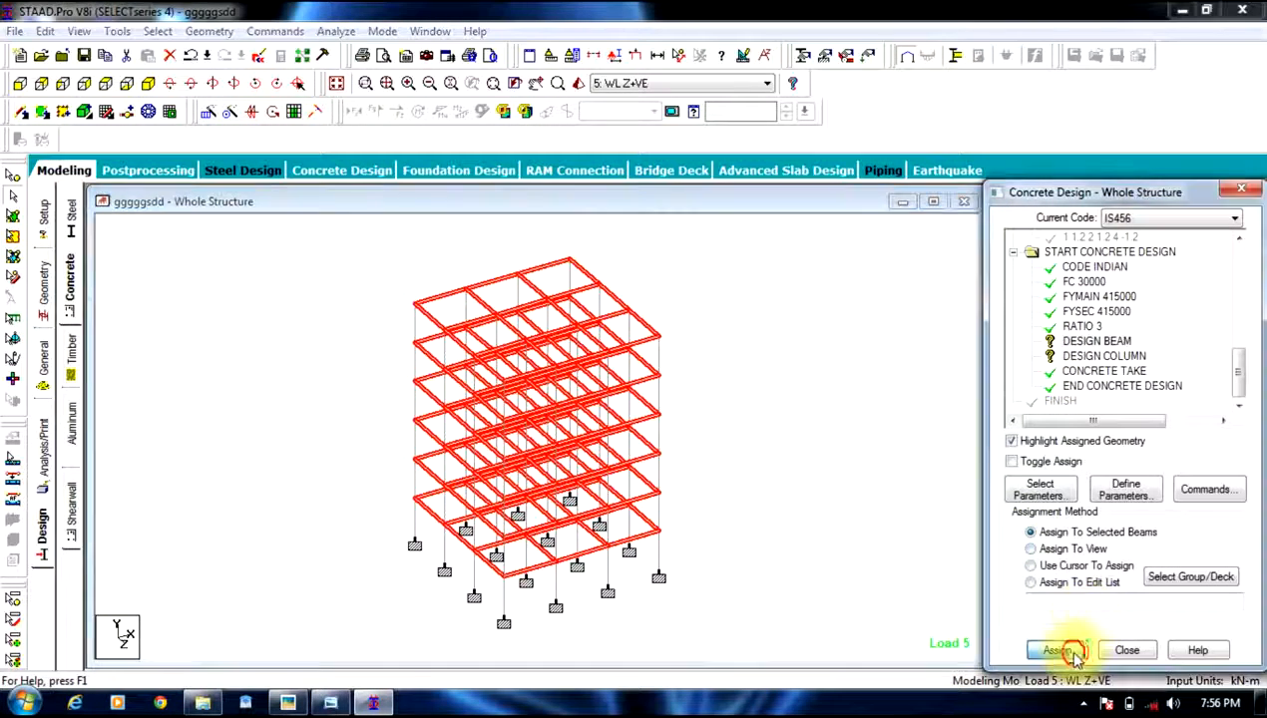
{"action": "left_click", "coordinate": [1127, 475]}
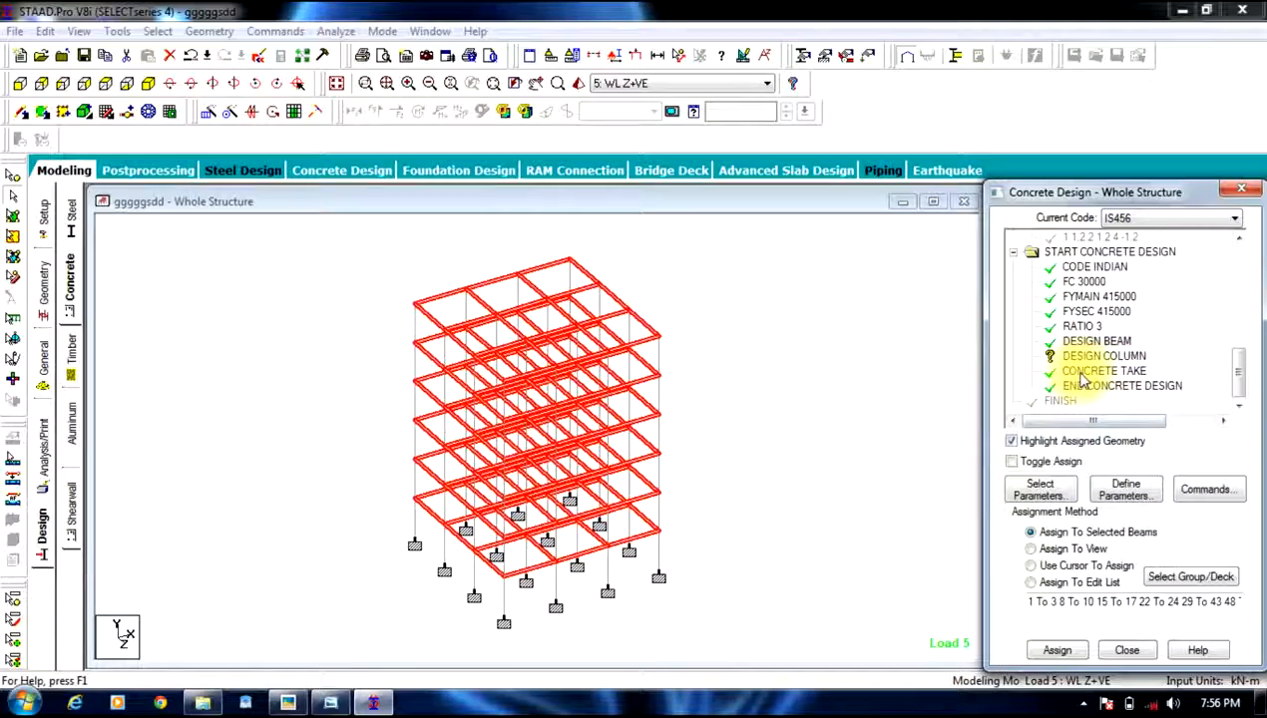
Assign the DESIGN COLUMN command to all members parallel to the Y axis and clear the selection.
{"action": "left_click", "coordinate": [1079, 356]}
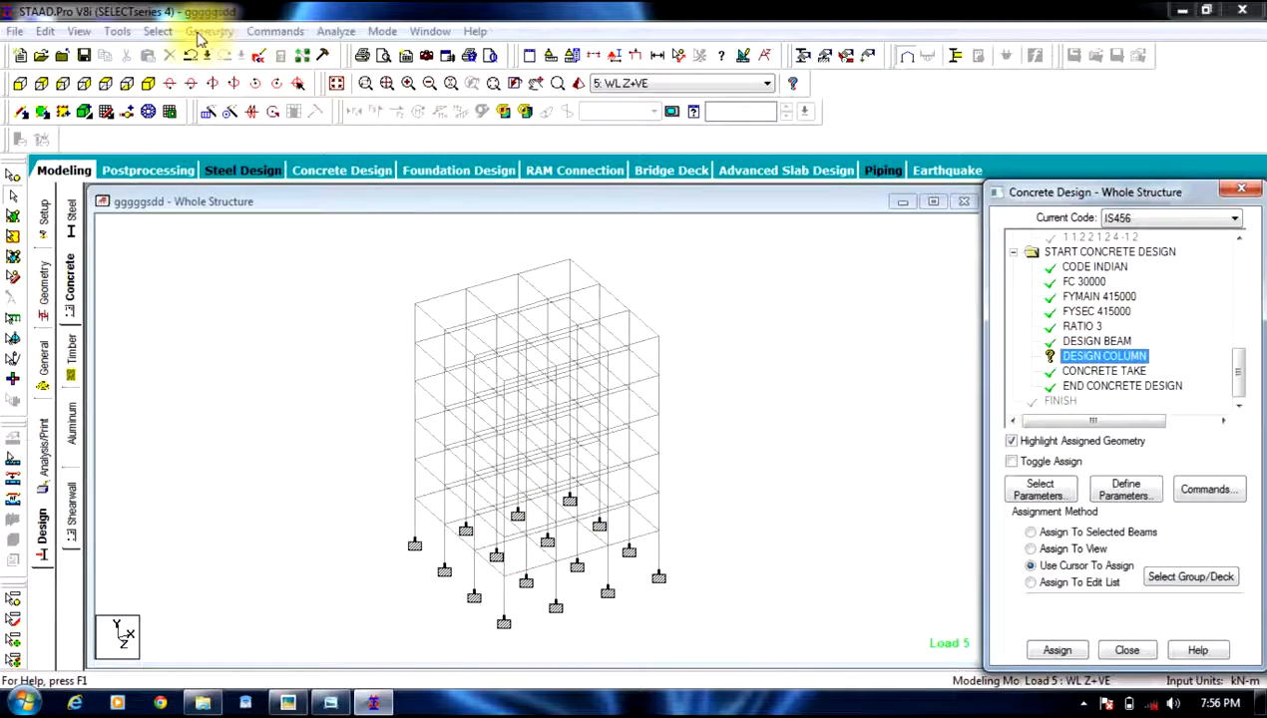
{"action": "left_click", "coordinate": [158, 32]}
{"action": "mouse_move", "coordinate": [349, 364]}
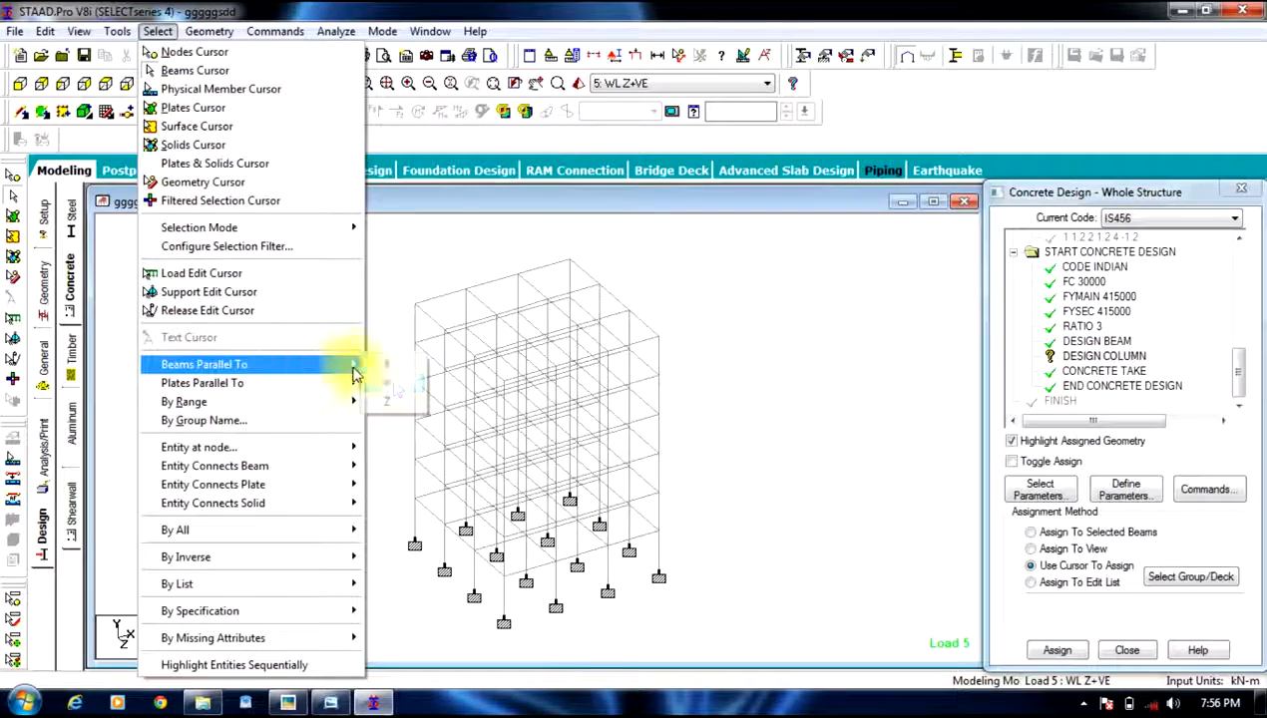
{"action": "left_click", "coordinate": [398, 388]}
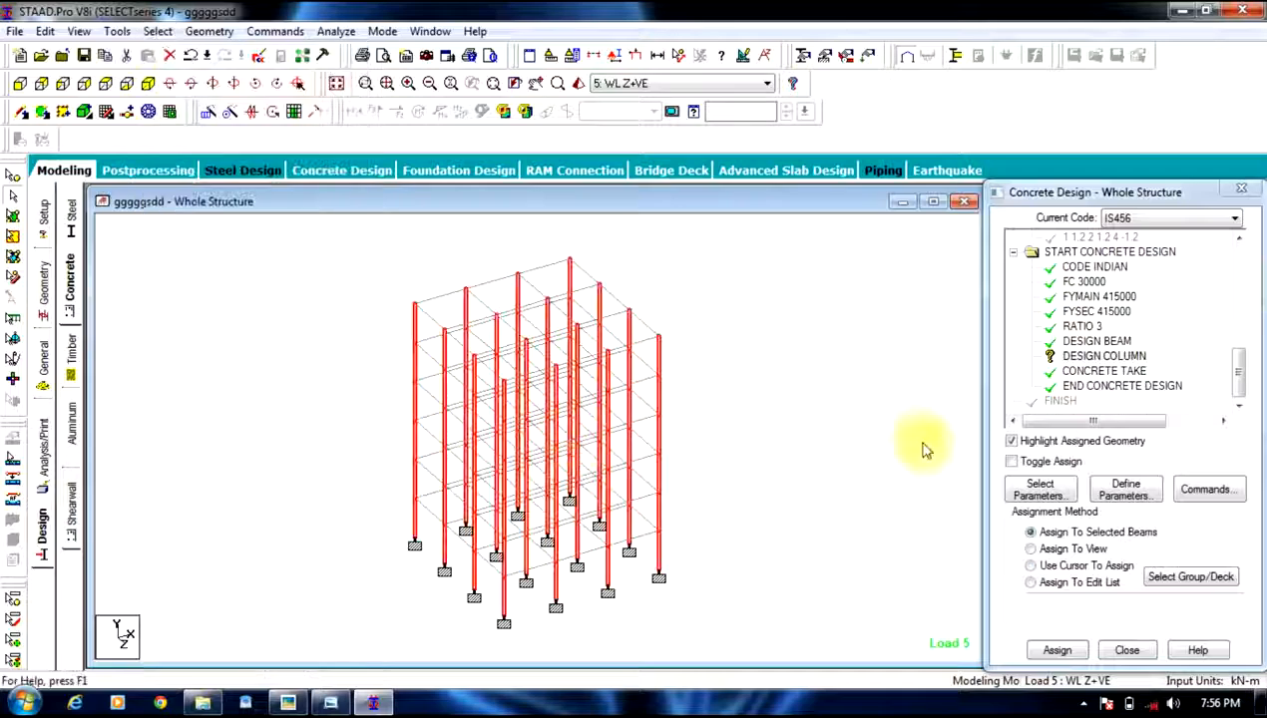
{"action": "left_click", "coordinate": [1056, 650]}
{"action": "left_click", "coordinate": [1127, 473]}
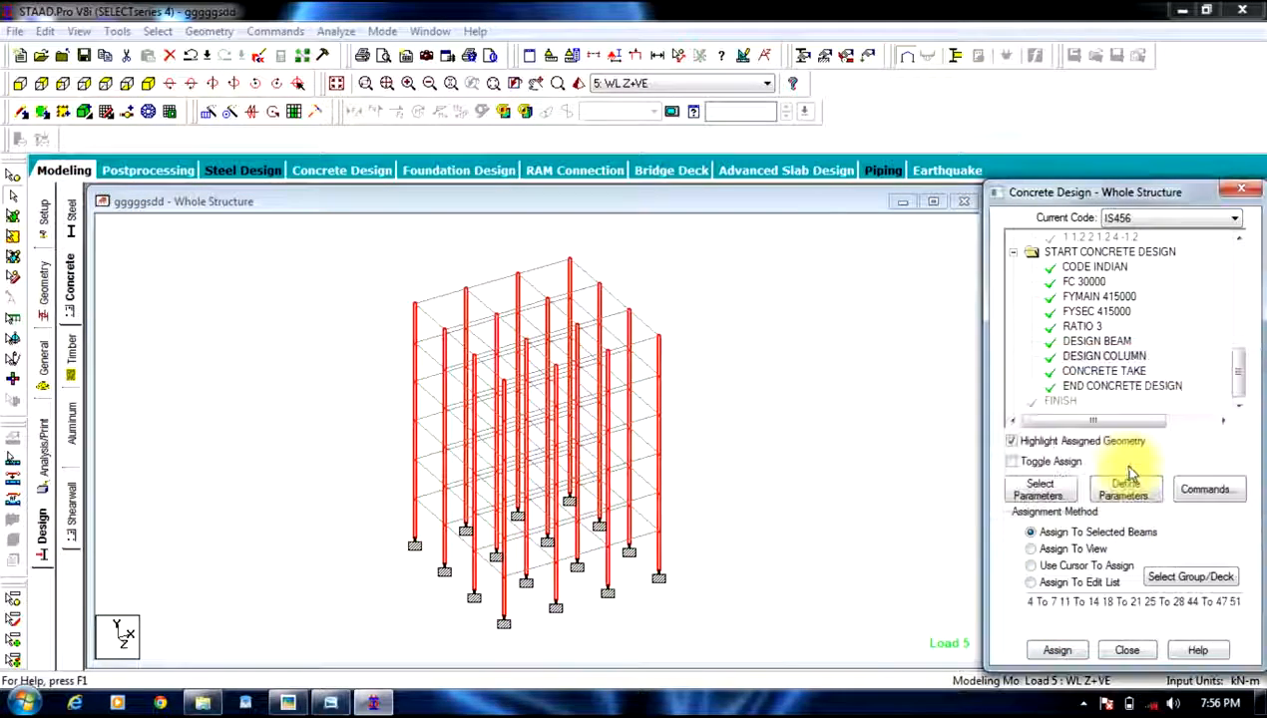
{"action": "left_click", "coordinate": [898, 384]}
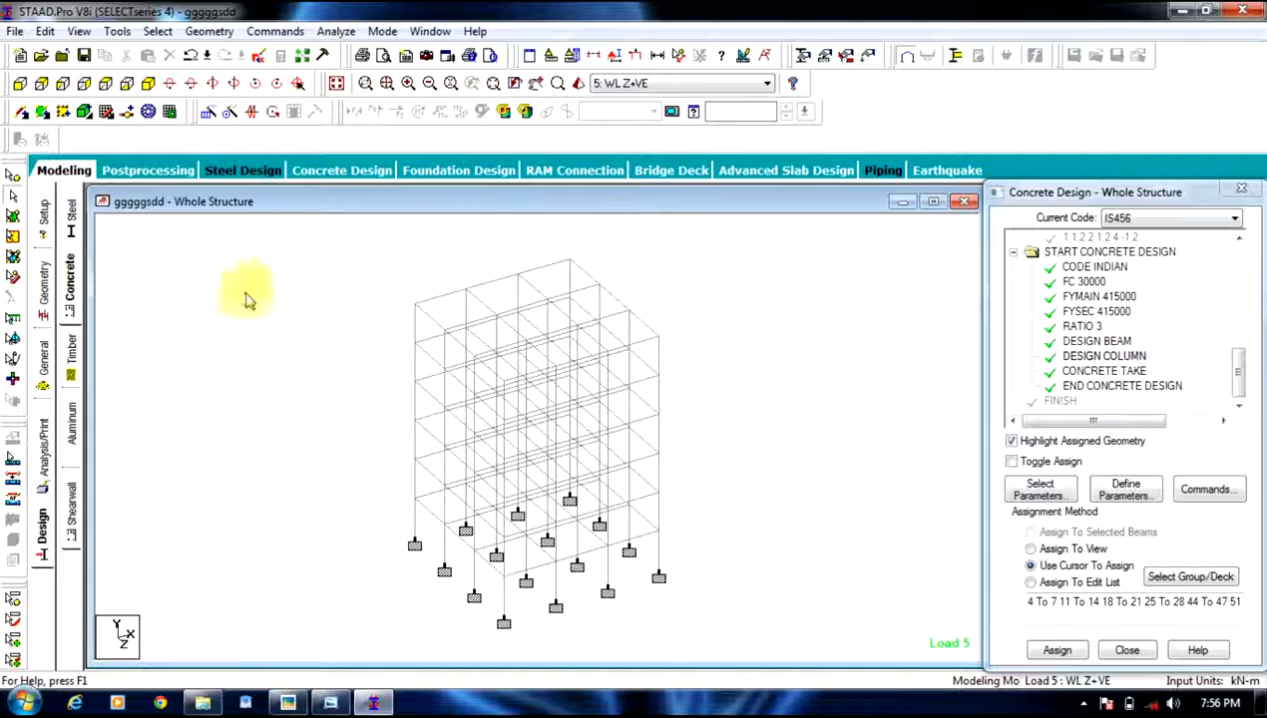
Add a Perform Analysis command with the No Print option to the model.
{"action": "left_click", "coordinate": [44, 461]}
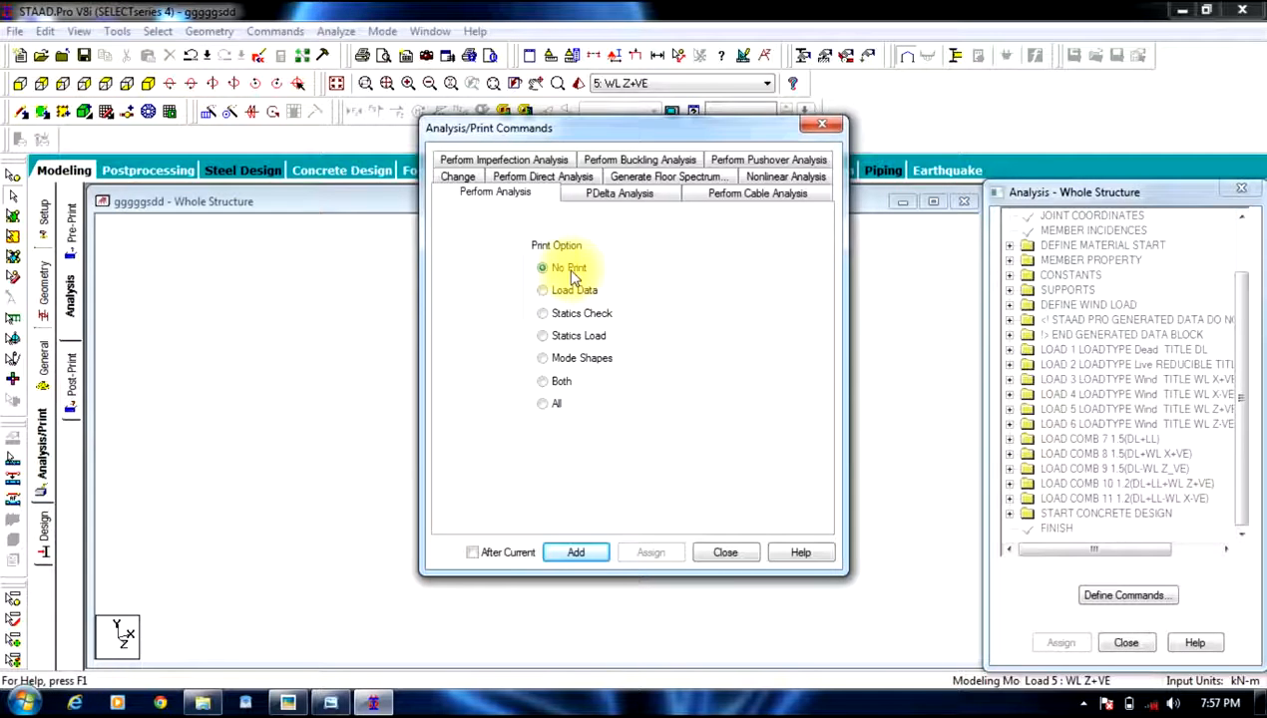
{"action": "left_click", "coordinate": [601, 555]}
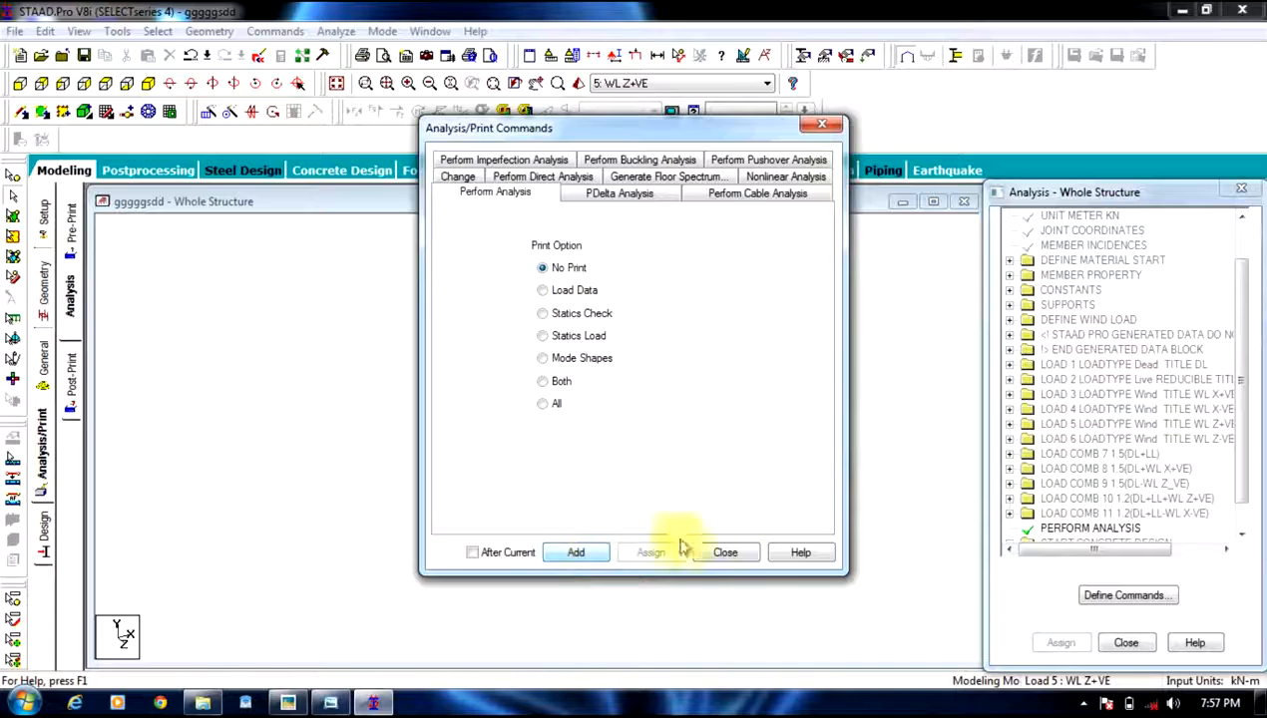
{"action": "left_click", "coordinate": [714, 552]}
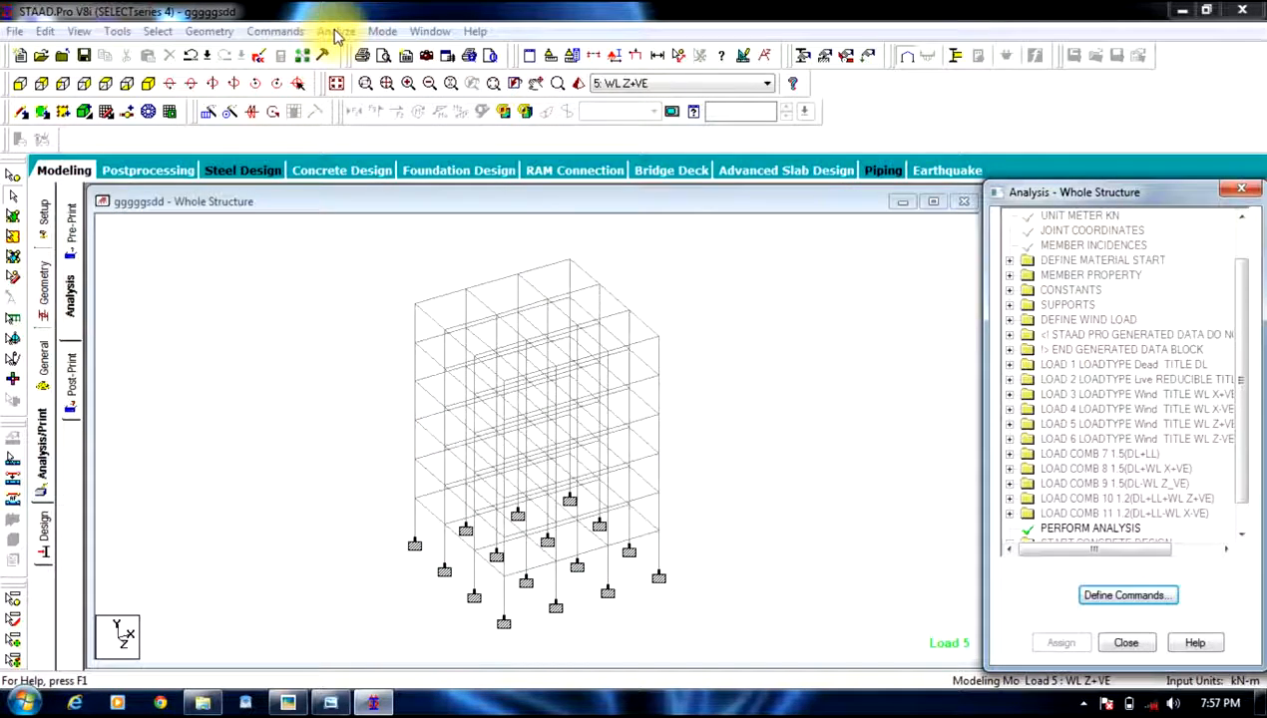
Run the analysis, saving the modified structure when asked, and go to Post Processing Mode.
{"action": "left_click", "coordinate": [335, 32]}
{"action": "left_click", "coordinate": [367, 49]}
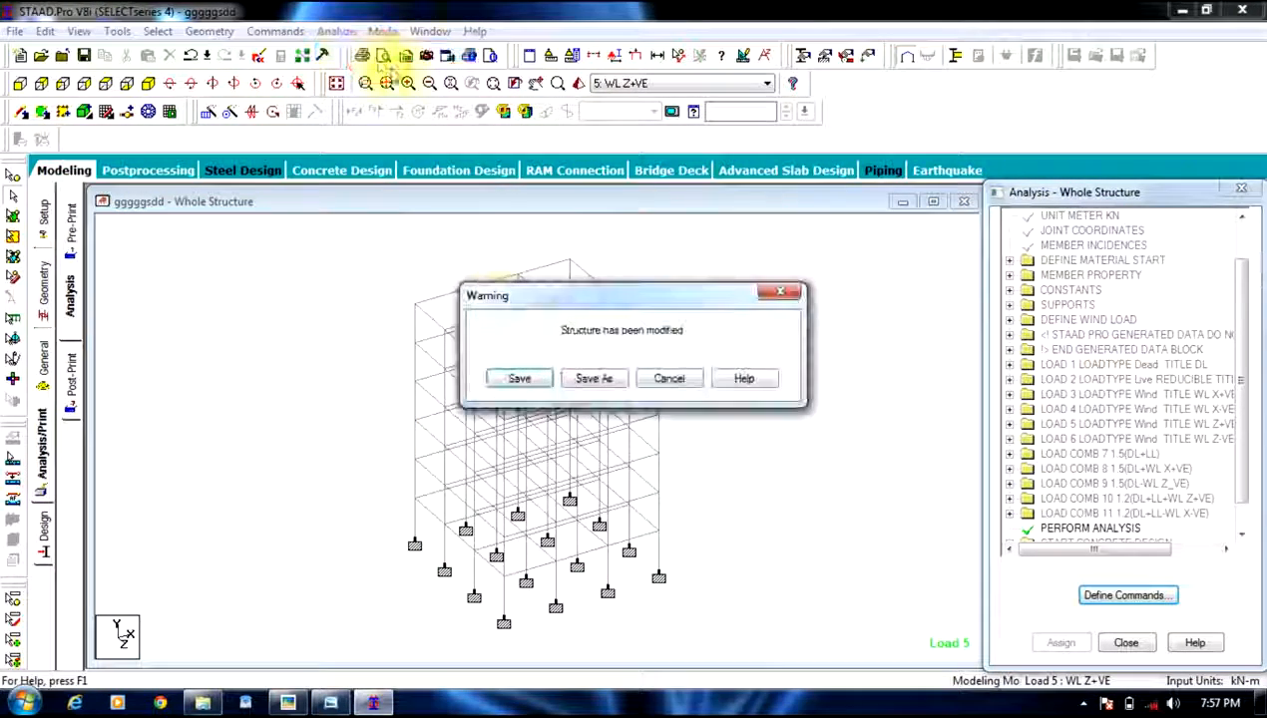
{"action": "left_click", "coordinate": [521, 378]}
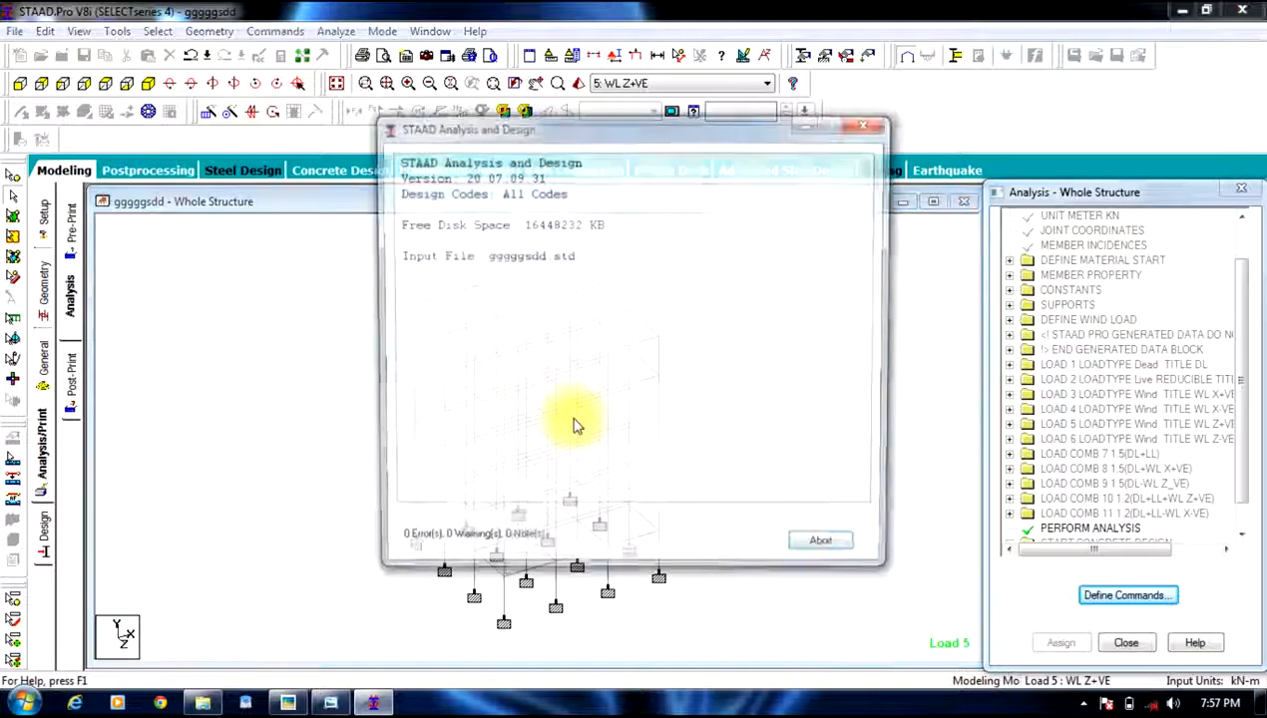
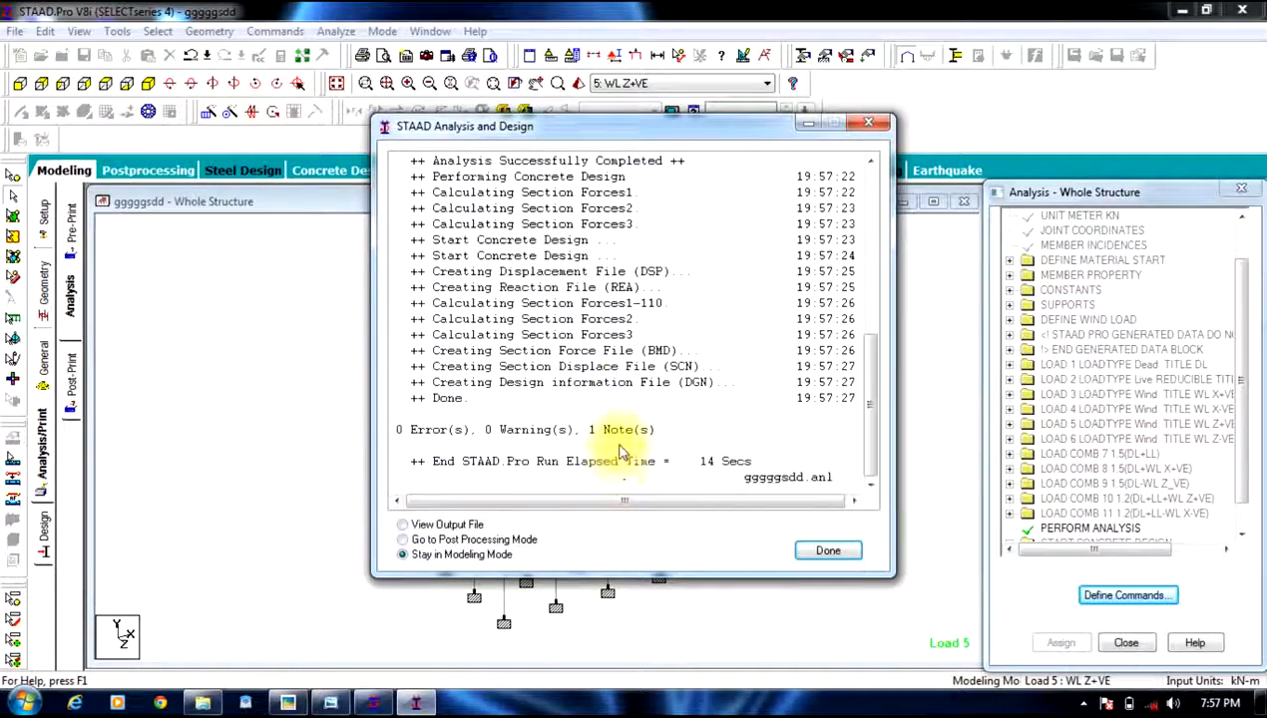
{"action": "left_click", "coordinate": [403, 539]}
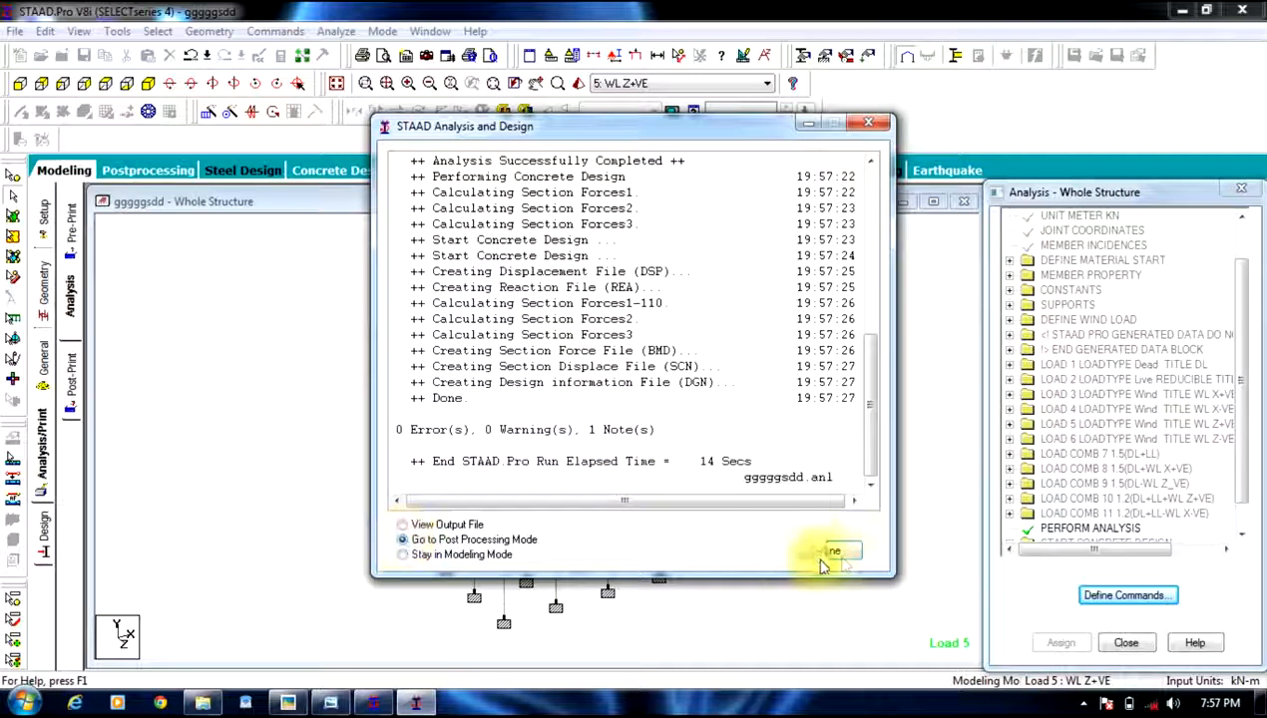
{"action": "left_click", "coordinate": [828, 552]}
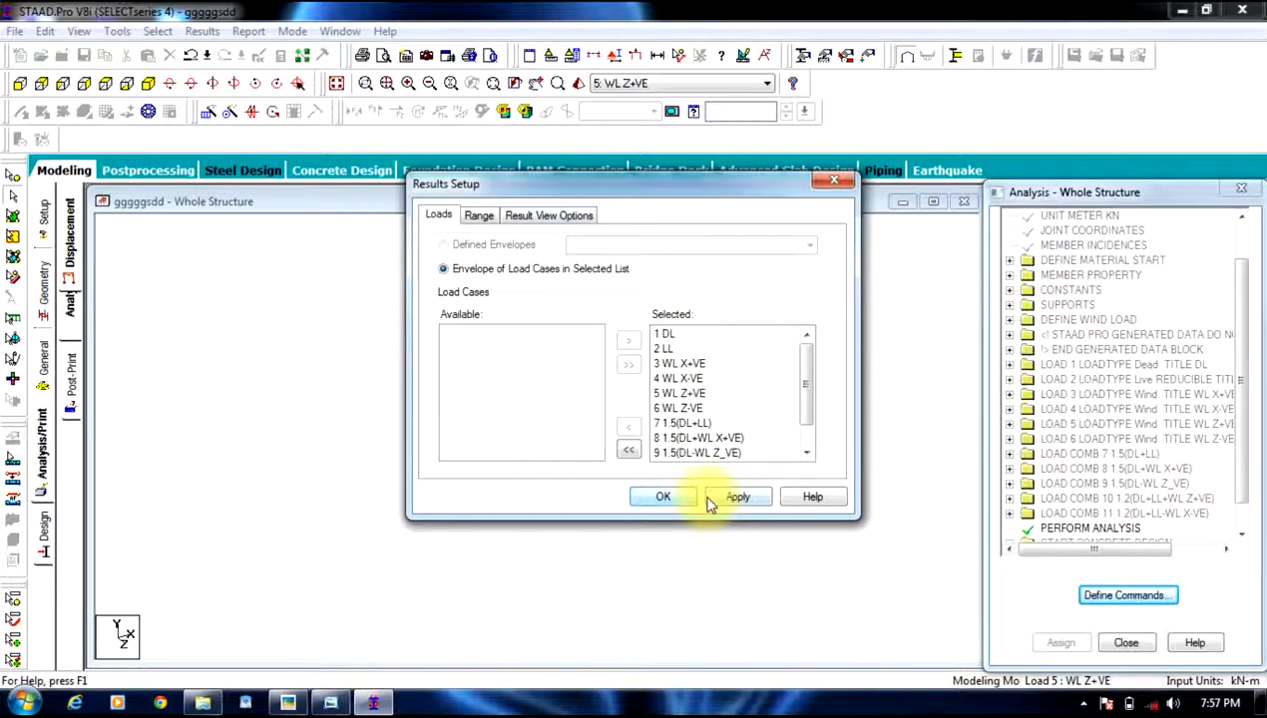
Accept all load cases for the results setup and maximize the whole structure view.
{"action": "left_click", "coordinate": [664, 497]}
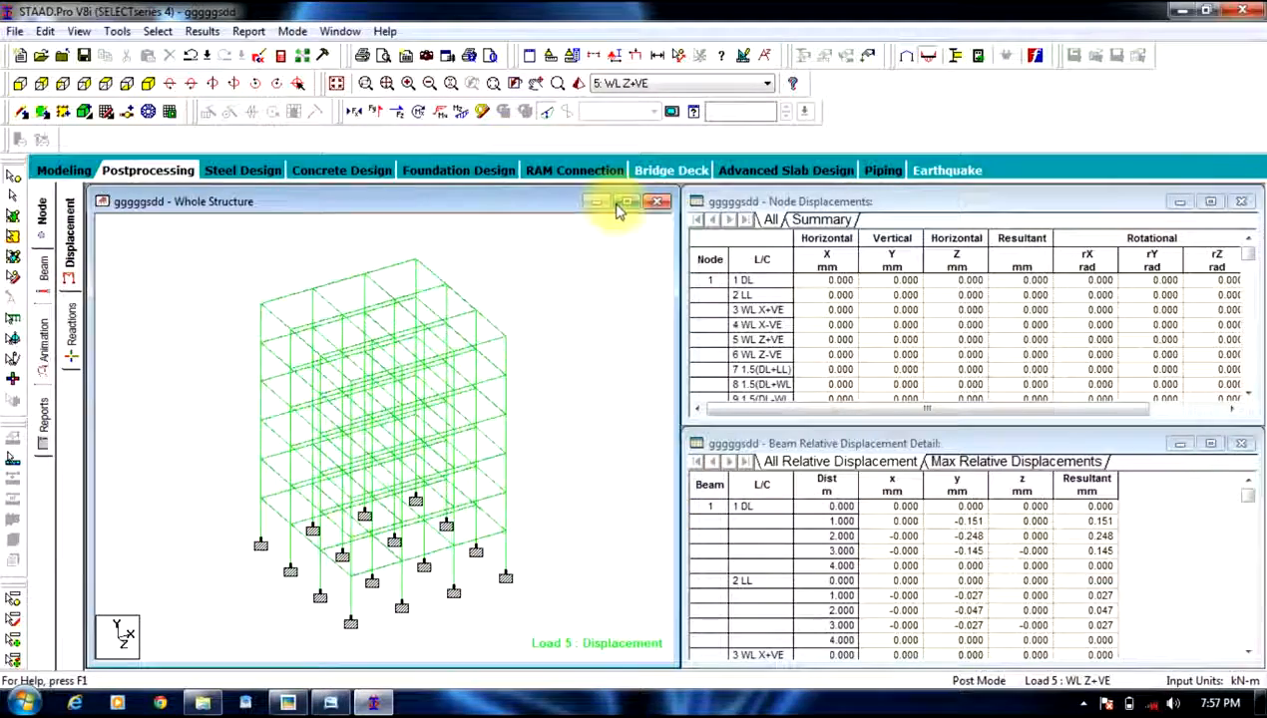
{"action": "left_click", "coordinate": [618, 205]}
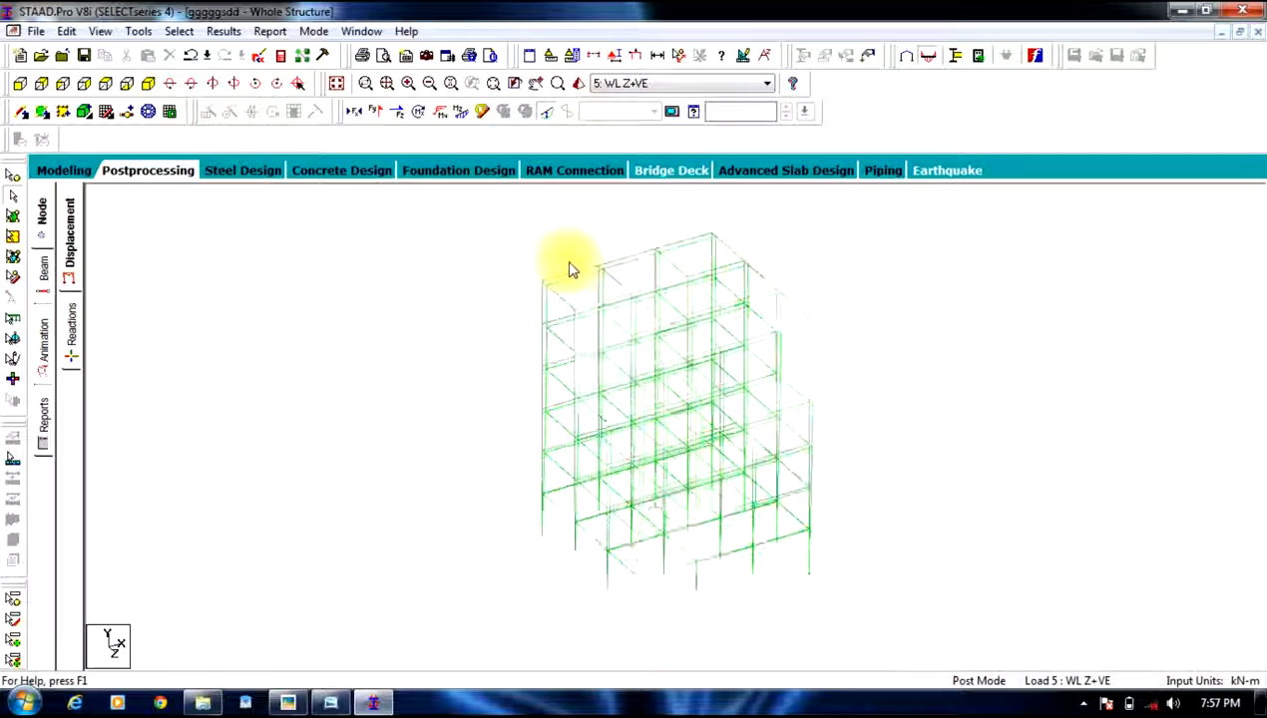
Review the displaced shape under load combinations 8, 10 and 11, ending with load case 5: WL Z+VE.
{"action": "left_click", "coordinate": [669, 84]}
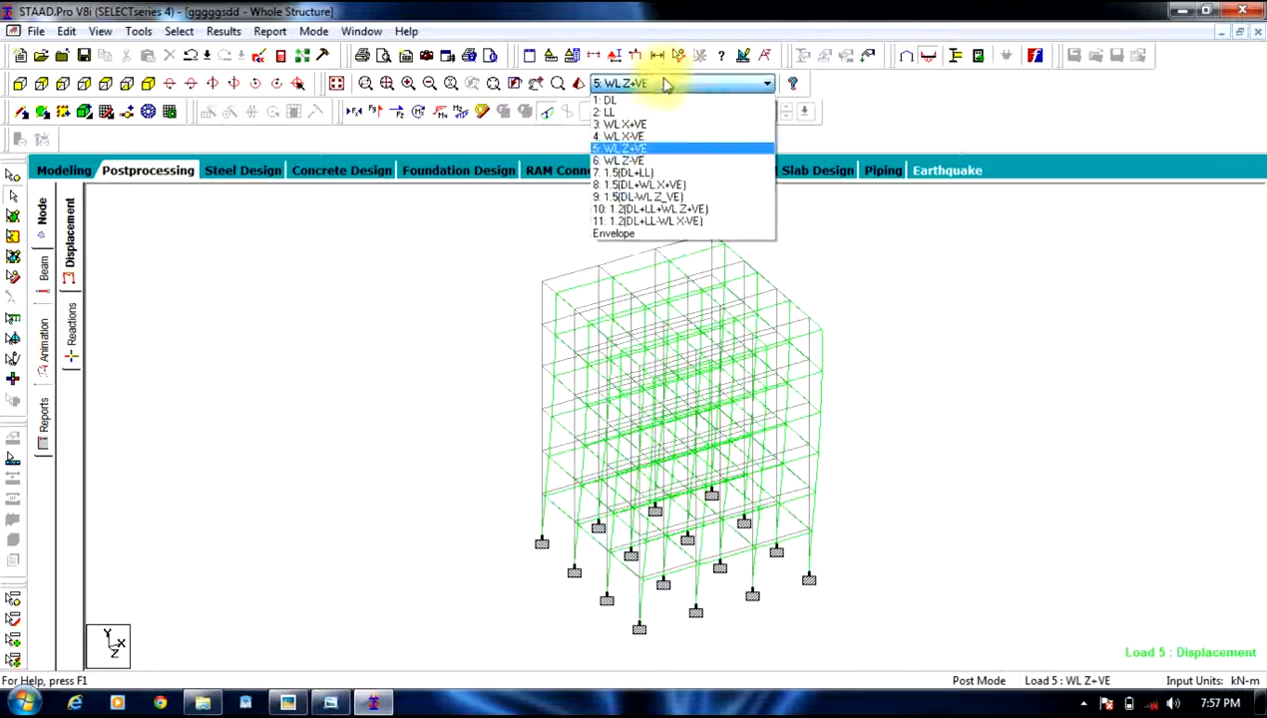
{"action": "left_click", "coordinate": [643, 183]}
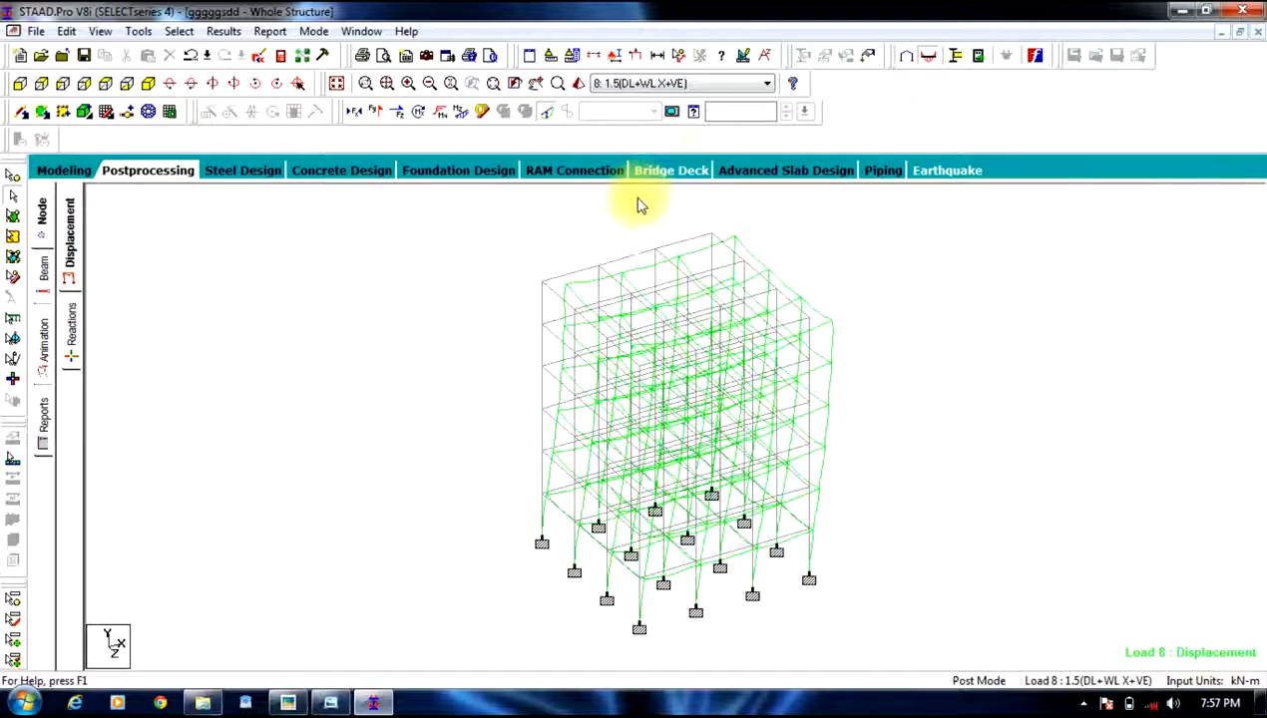
{"action": "left_click", "coordinate": [668, 83]}
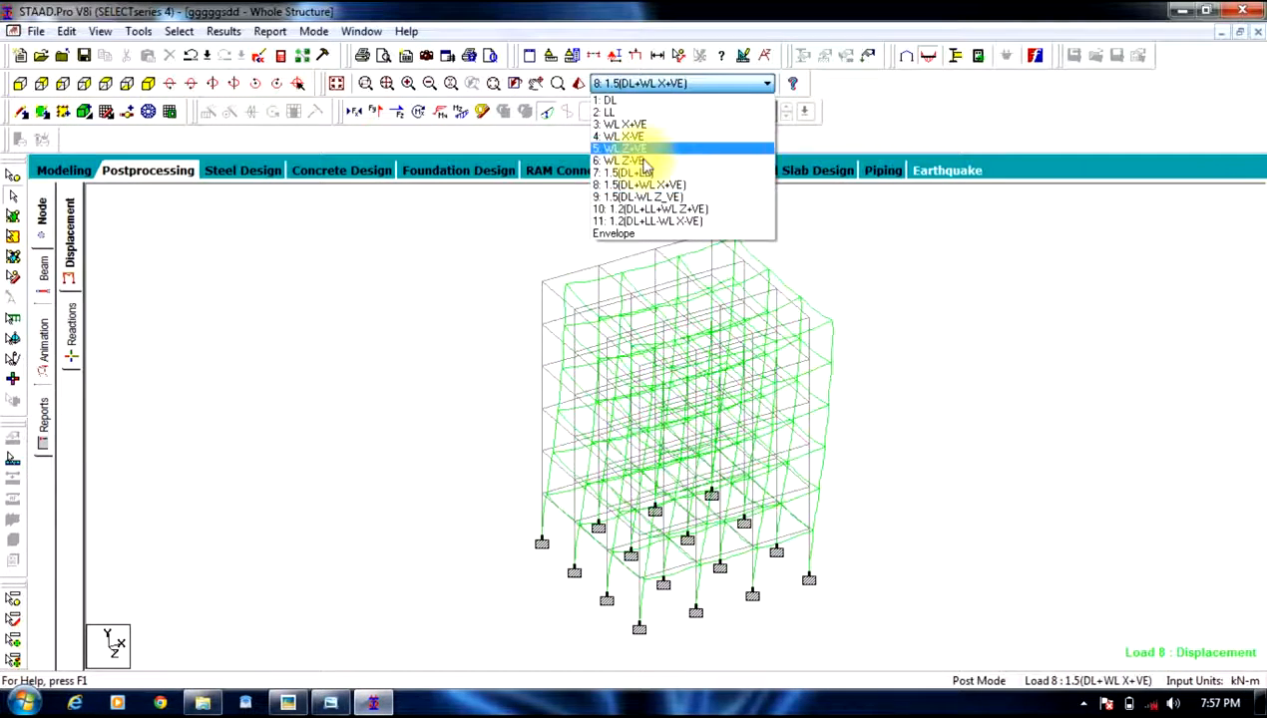
{"action": "left_click", "coordinate": [628, 209]}
{"action": "left_click", "coordinate": [665, 84]}
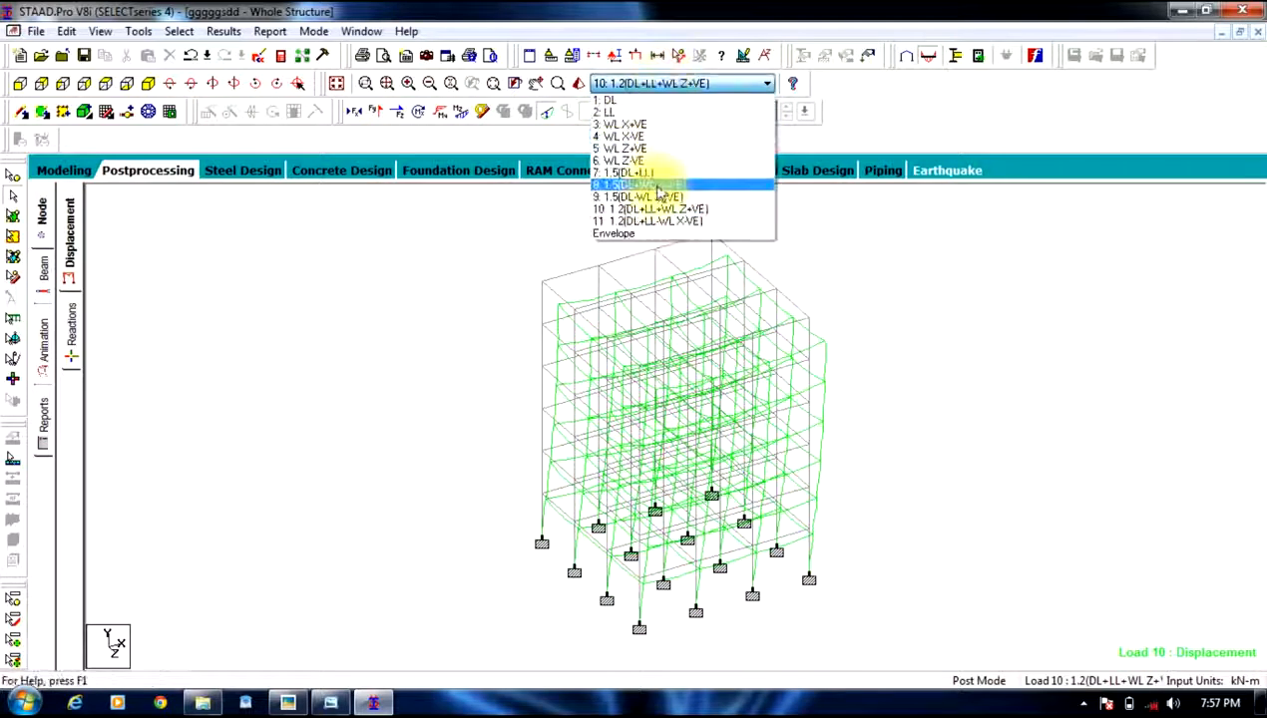
{"action": "left_click", "coordinate": [642, 220]}
{"action": "left_click", "coordinate": [657, 84]}
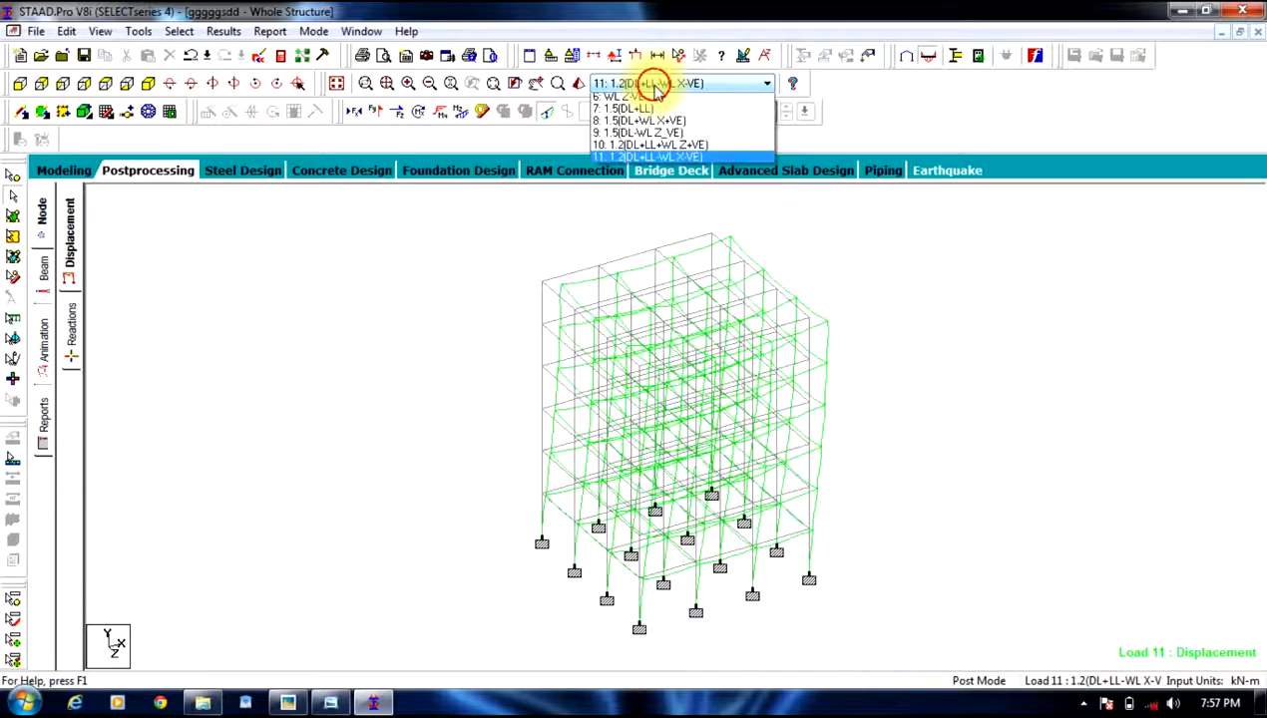
{"action": "left_click", "coordinate": [630, 145]}
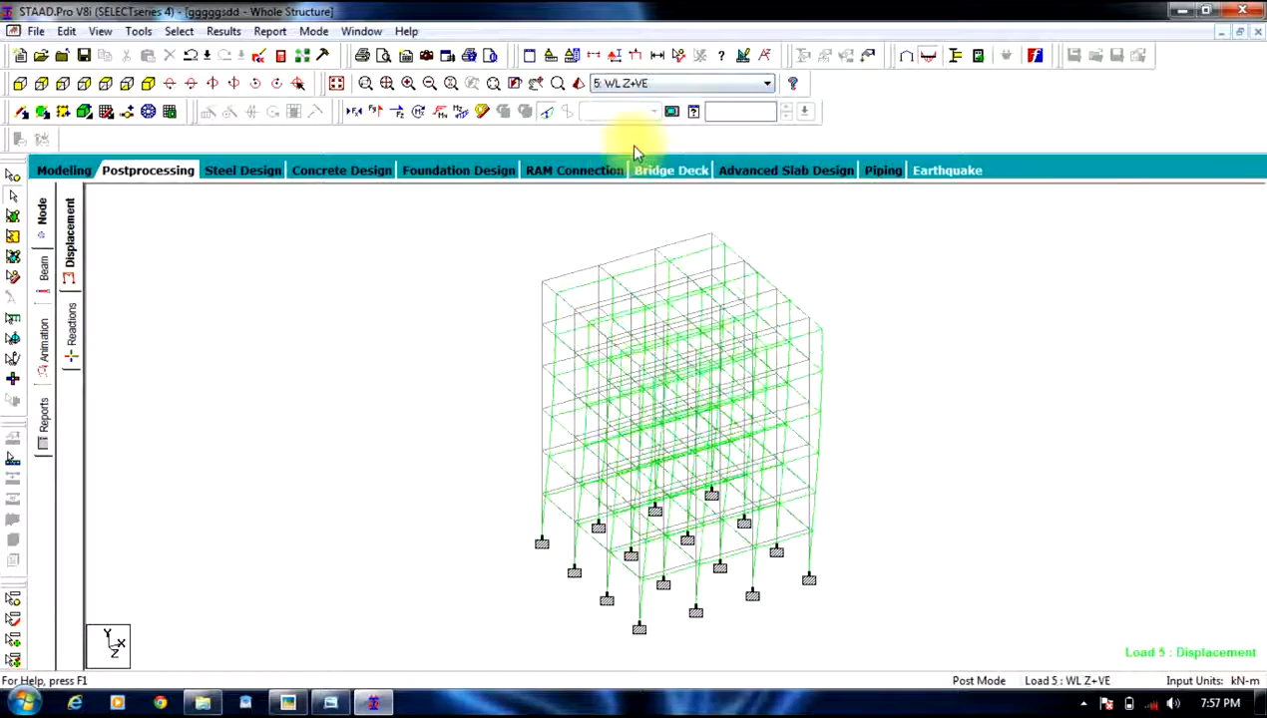
Display the Bending Z diagram for load case 1: DL, and replace it with the Bending Y diagram.
{"action": "left_click", "coordinate": [518, 116]}
{"action": "left_click", "coordinate": [461, 113]}
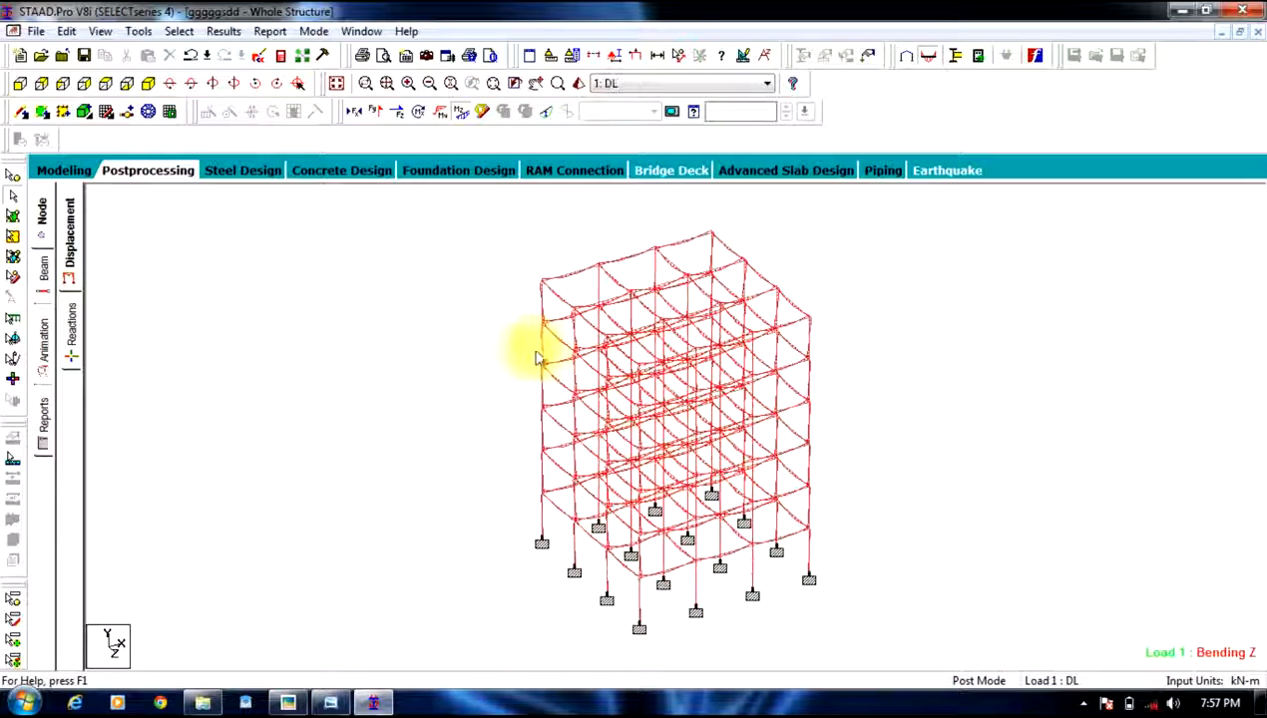
{"action": "left_click", "coordinate": [478, 304]}
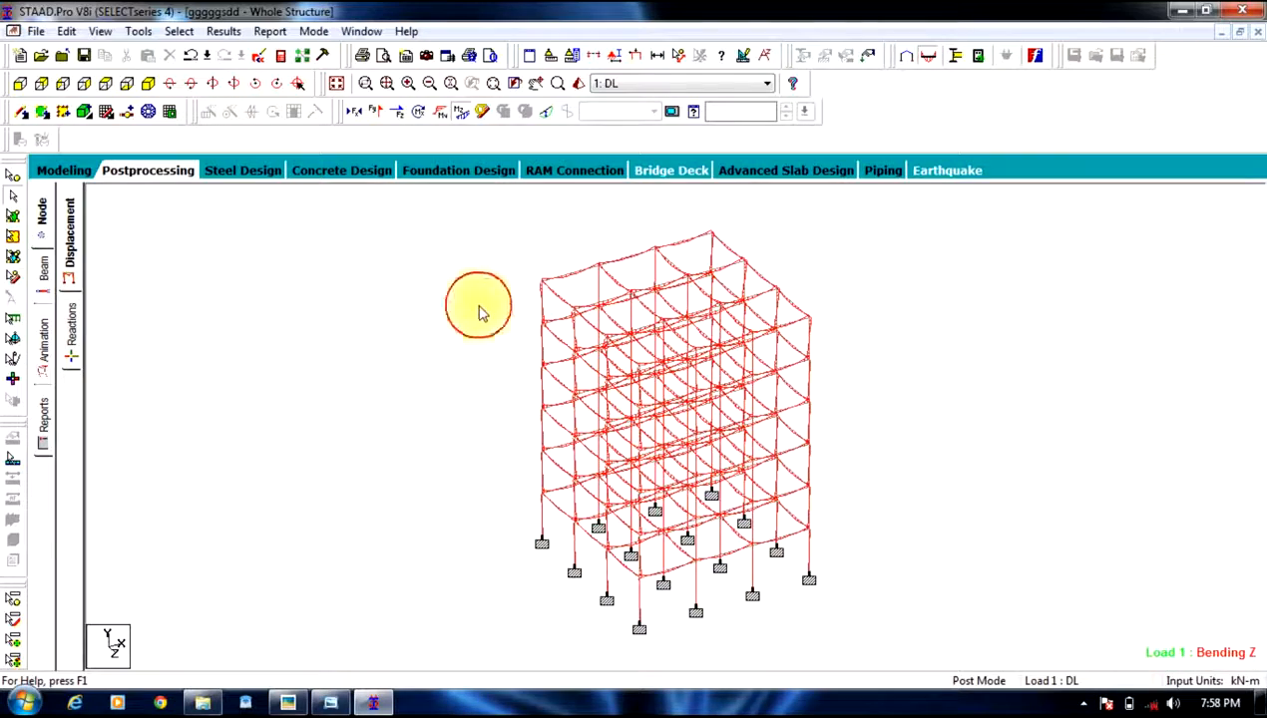
{"action": "left_click", "coordinate": [461, 115]}
{"action": "left_click", "coordinate": [439, 112]}
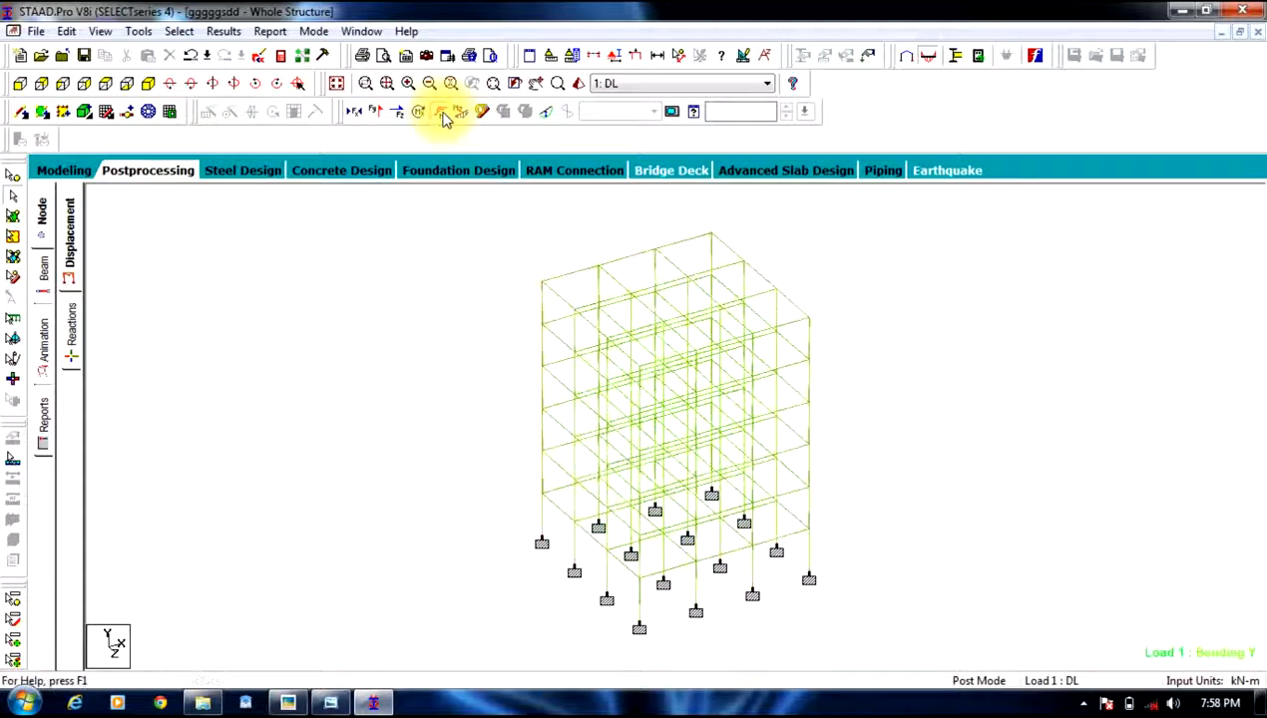
View the shear Z and shear Y diagrams one after the other, finishing with the axial force diagram.
{"action": "left_click", "coordinate": [401, 115]}
{"action": "left_click", "coordinate": [399, 116]}
{"action": "left_click", "coordinate": [375, 119]}
{"action": "left_click", "coordinate": [374, 119]}
{"action": "left_click", "coordinate": [357, 112]}
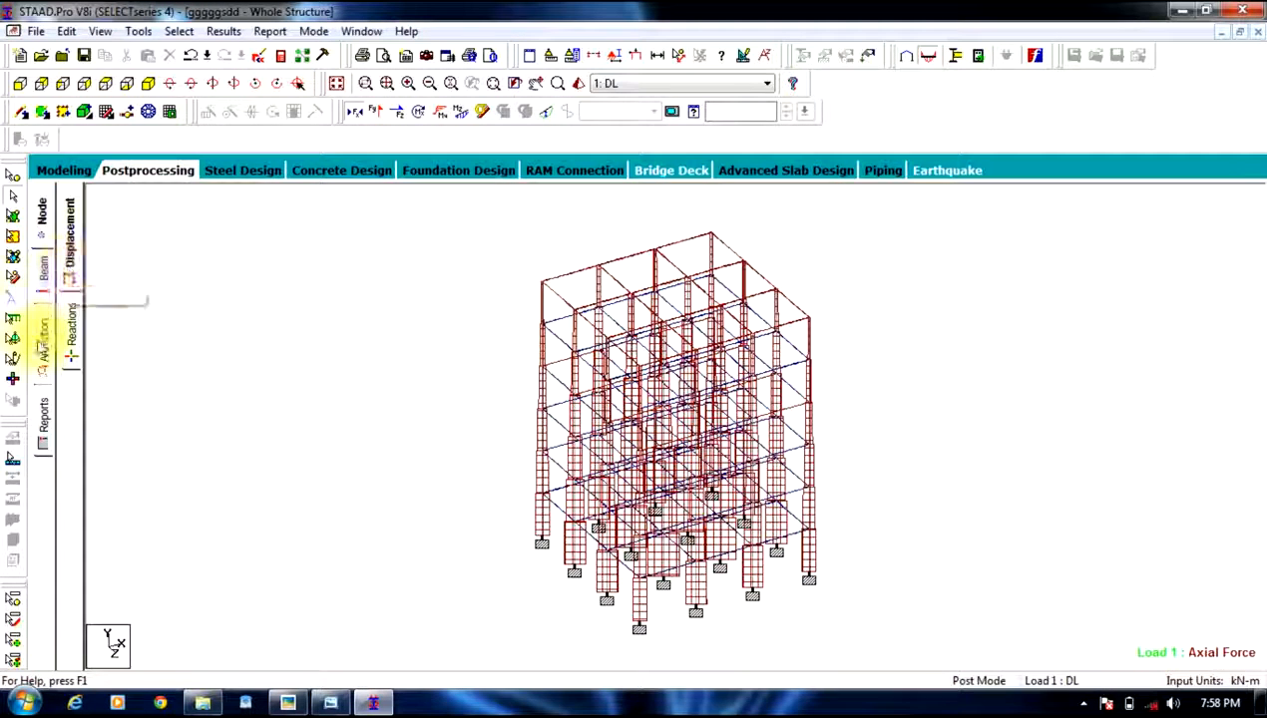
Animate the section displacement of the structure under the DL load case and stop the animation.
{"action": "left_click", "coordinate": [43, 347]}
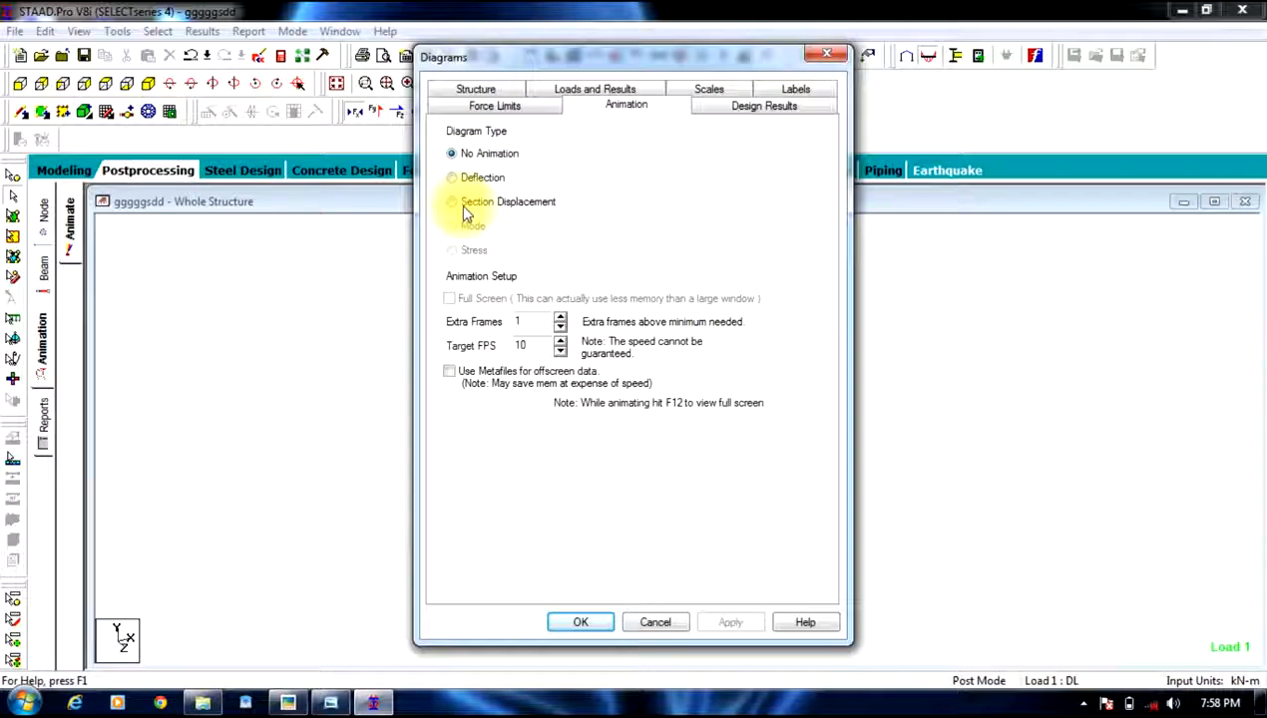
{"action": "left_click", "coordinate": [462, 207]}
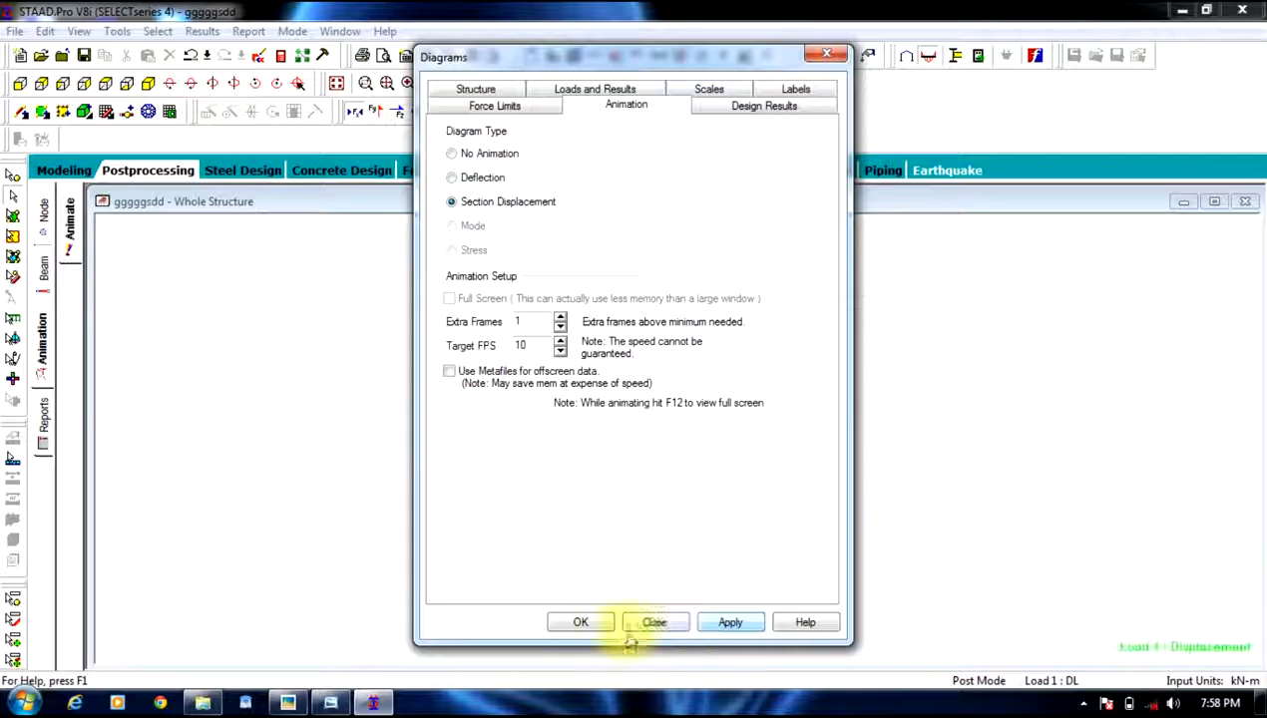
{"action": "left_click", "coordinate": [585, 625]}
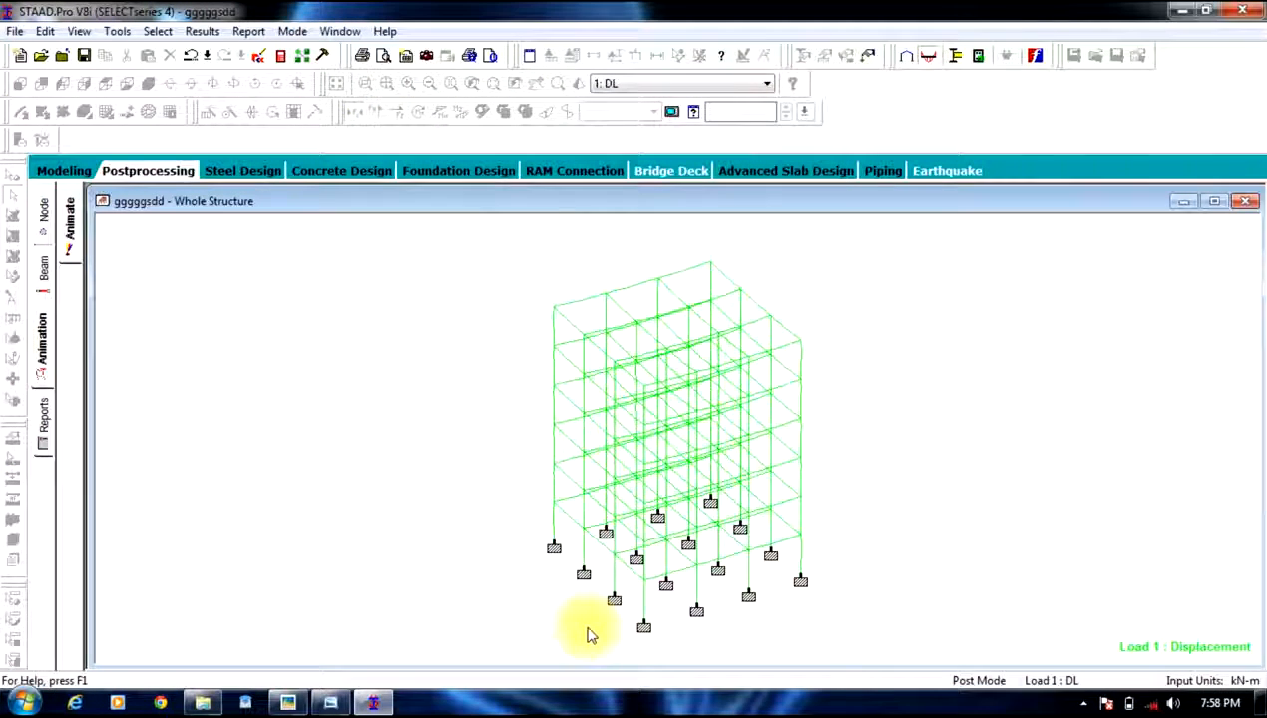
{"action": "key", "text": "Escape"}
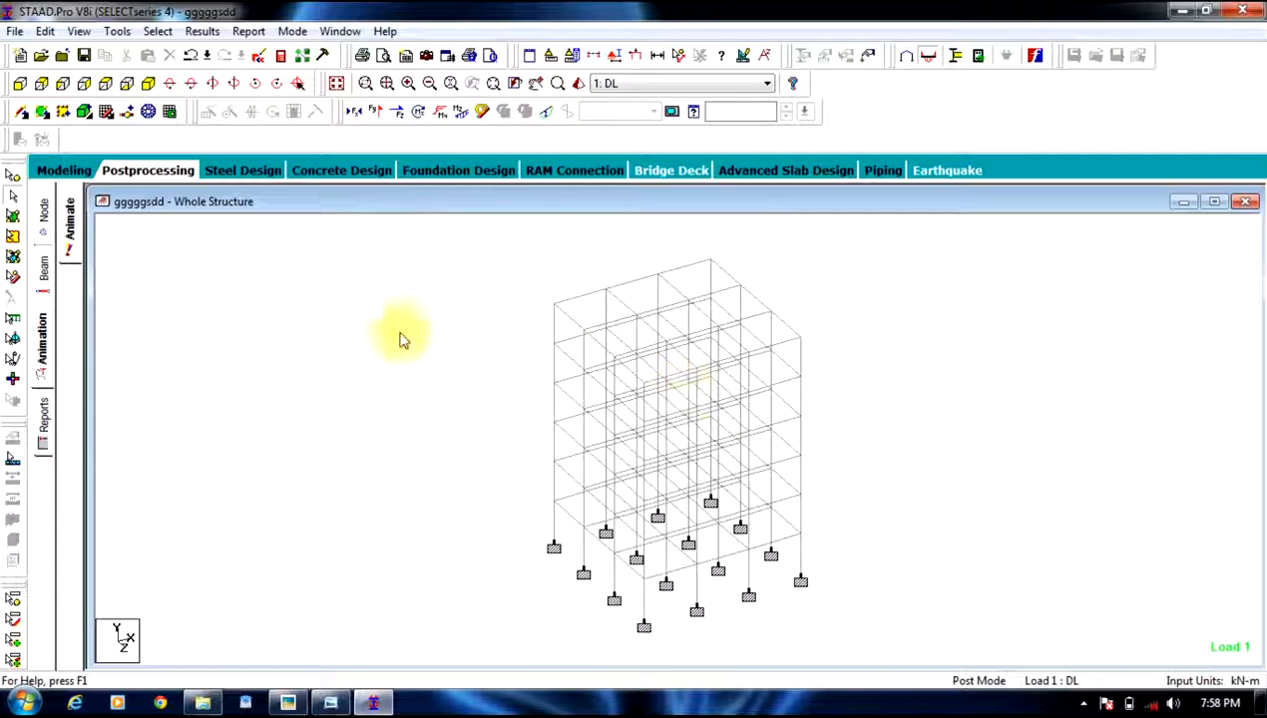
Review the node displacements and support reactions, returning to a maximized displacement view of the structure.
{"action": "left_click", "coordinate": [43, 211]}
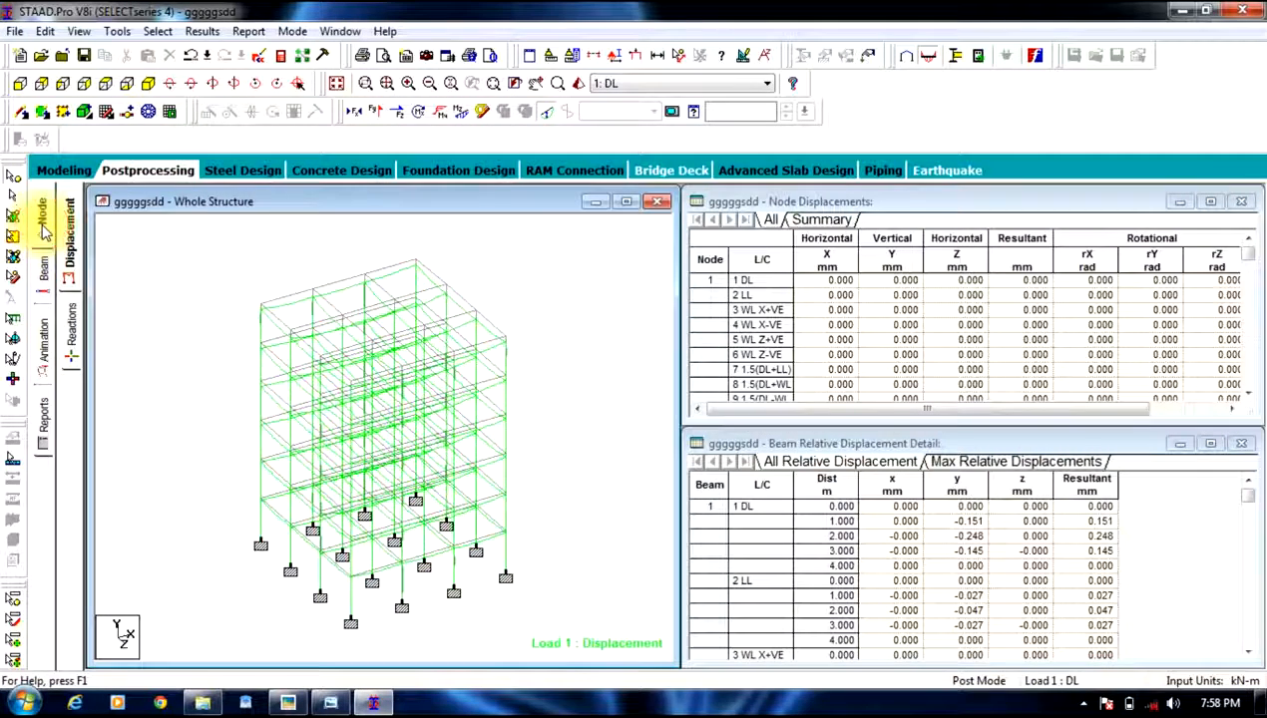
{"action": "left_click", "coordinate": [626, 202]}
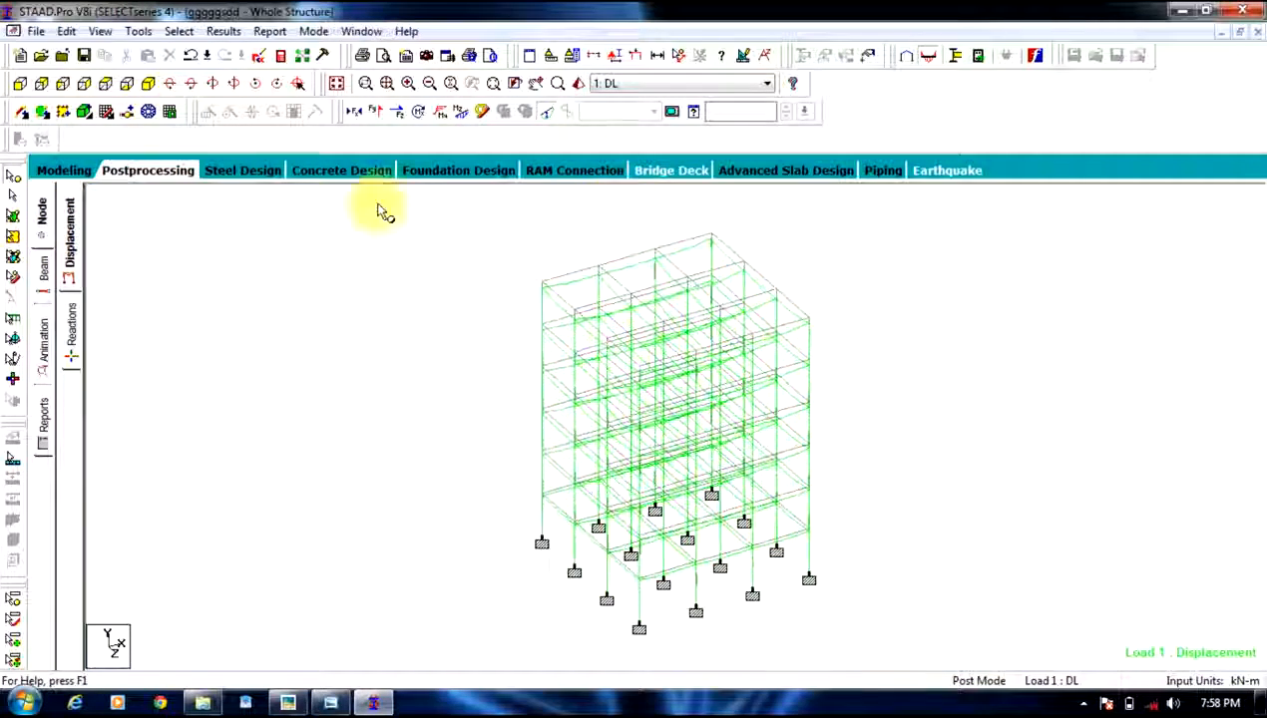
{"action": "left_click", "coordinate": [72, 329]}
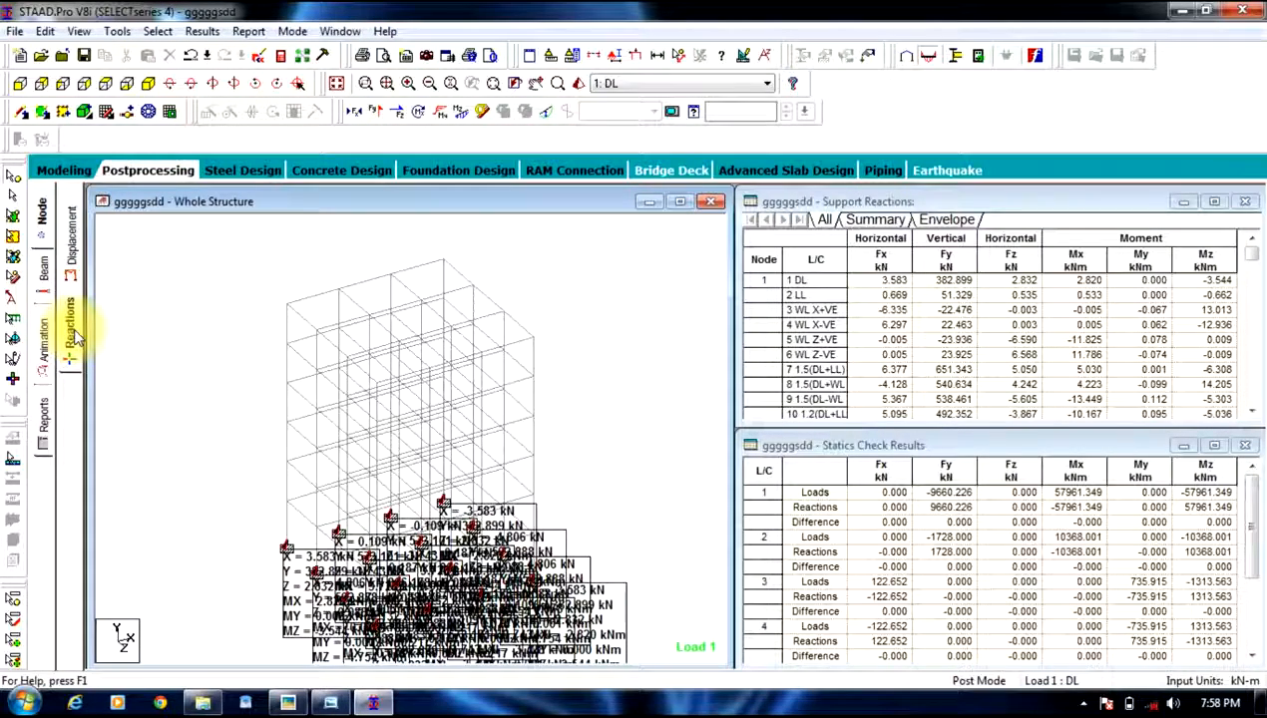
{"action": "left_click", "coordinate": [71, 244]}
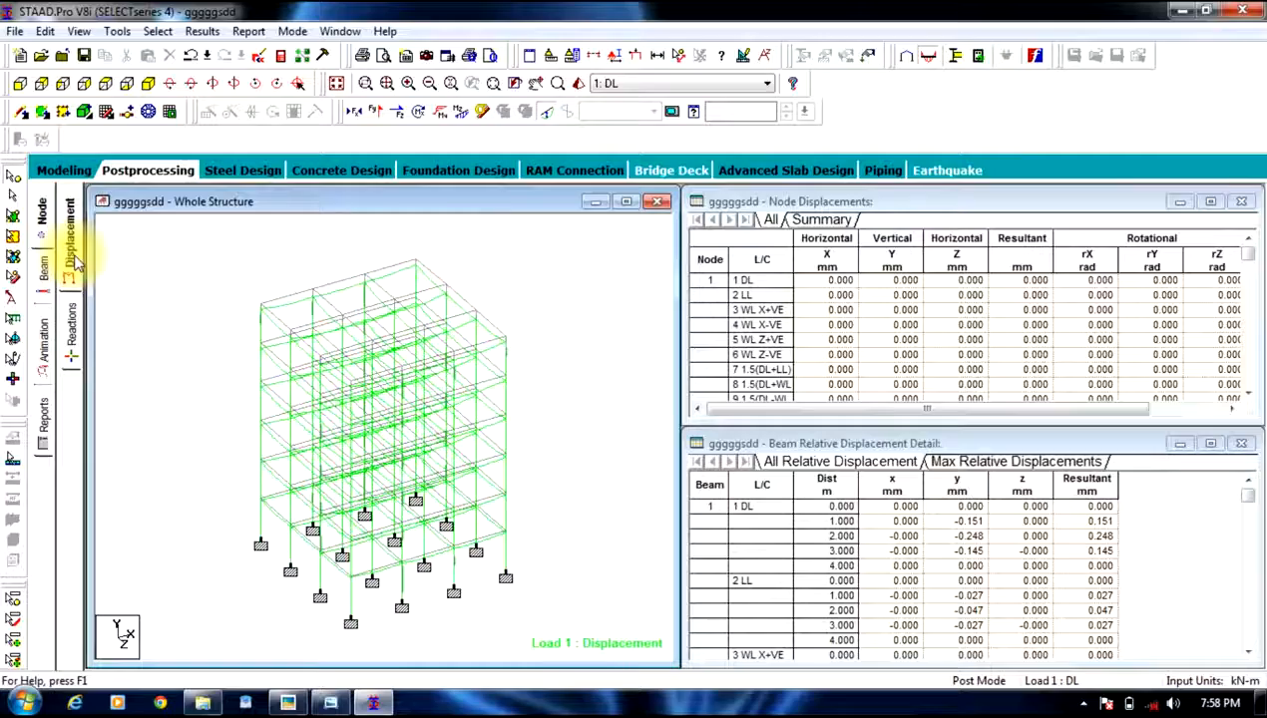
{"action": "left_click", "coordinate": [625, 202]}
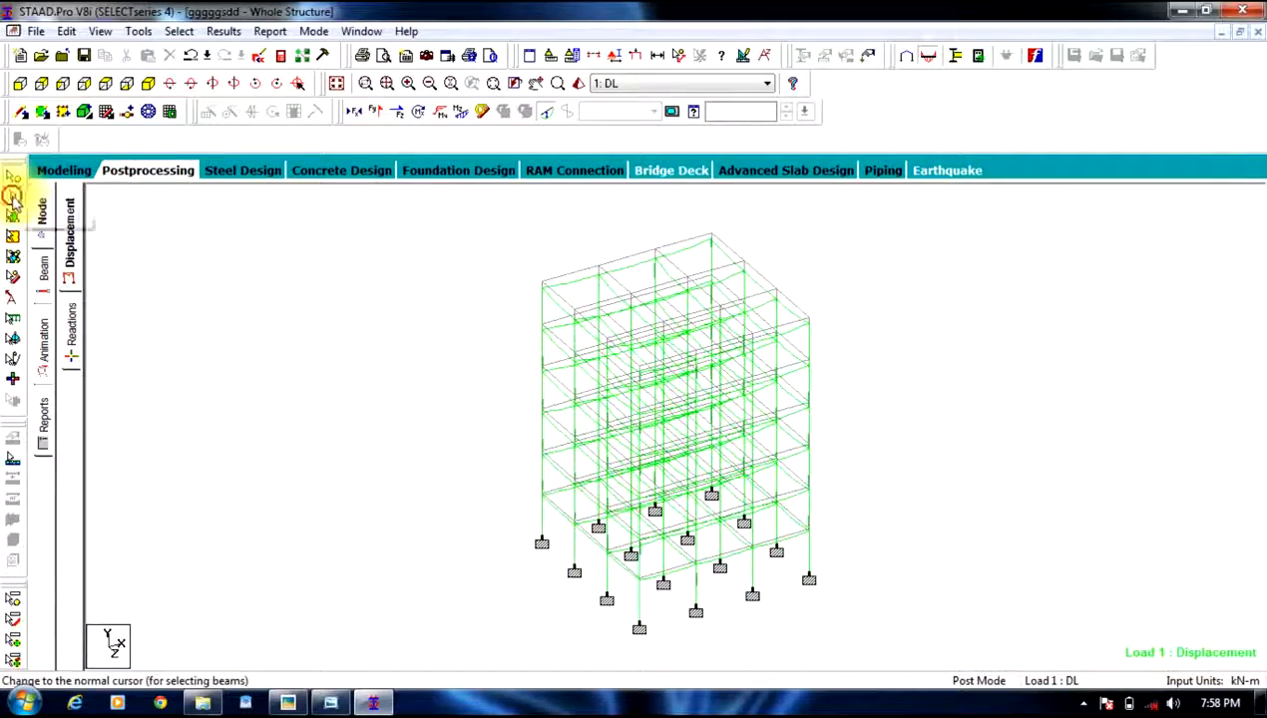
Examine the beam forces and the beam graphs, finishing with a maximized view of the loaded structure.
{"action": "left_click", "coordinate": [43, 283]}
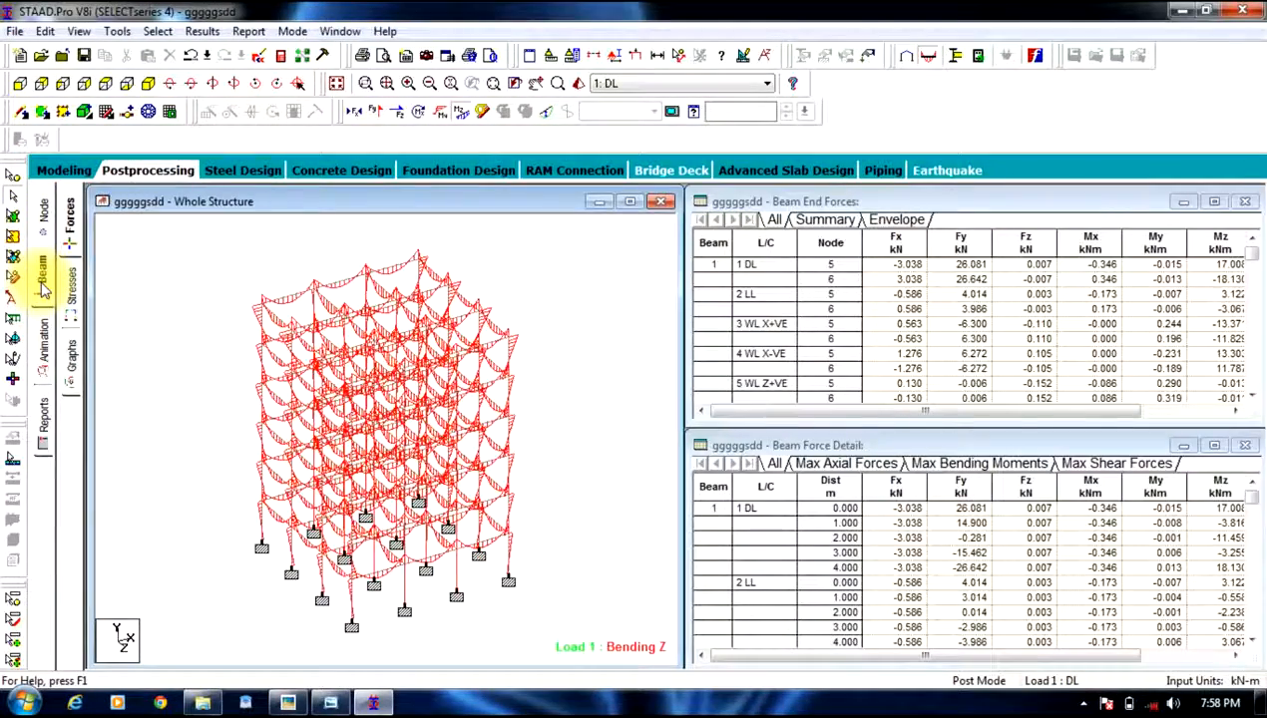
{"action": "left_click", "coordinate": [43, 283]}
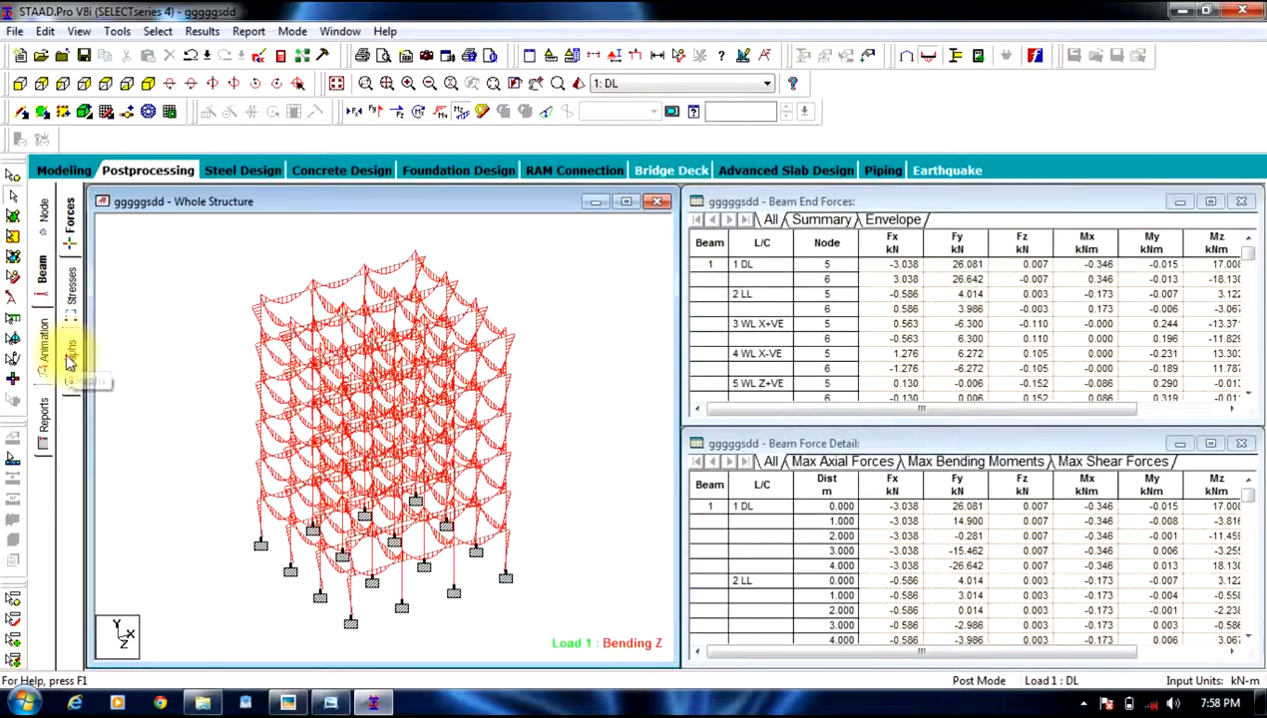
{"action": "left_click", "coordinate": [70, 356]}
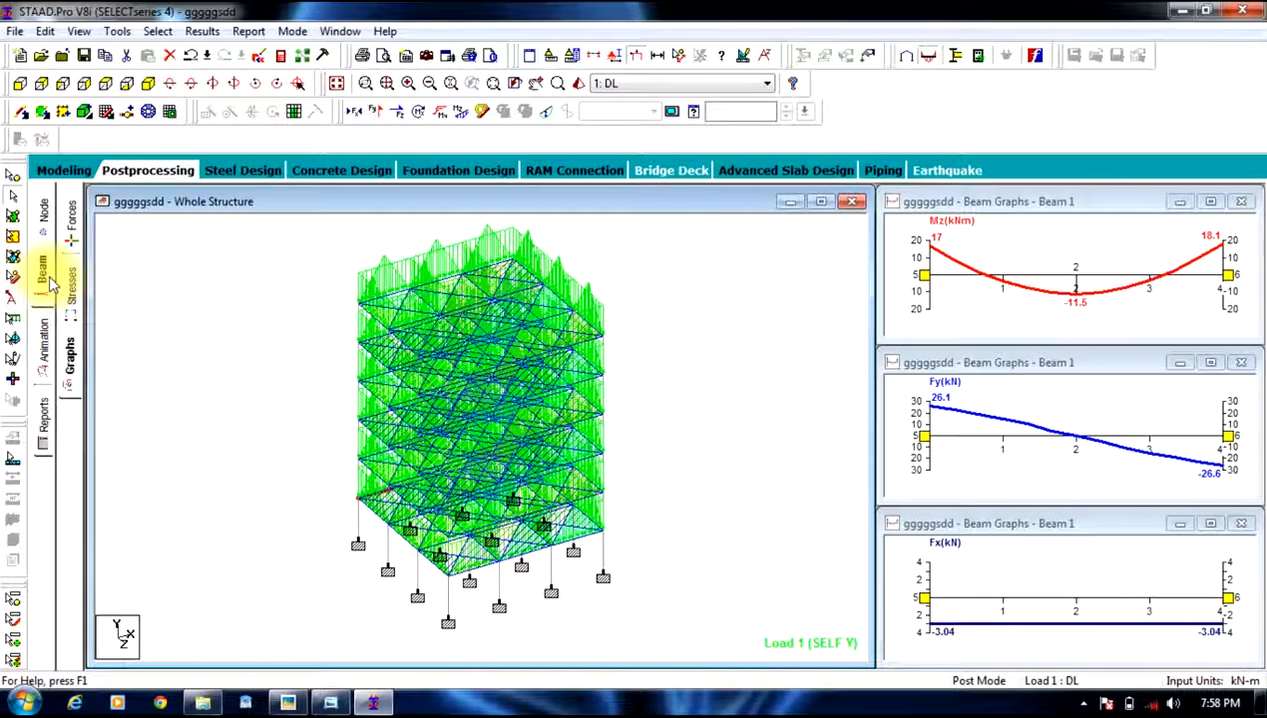
{"action": "scroll", "coordinate": [1043, 376], "scroll_direction": "down", "scroll_amount": 2}
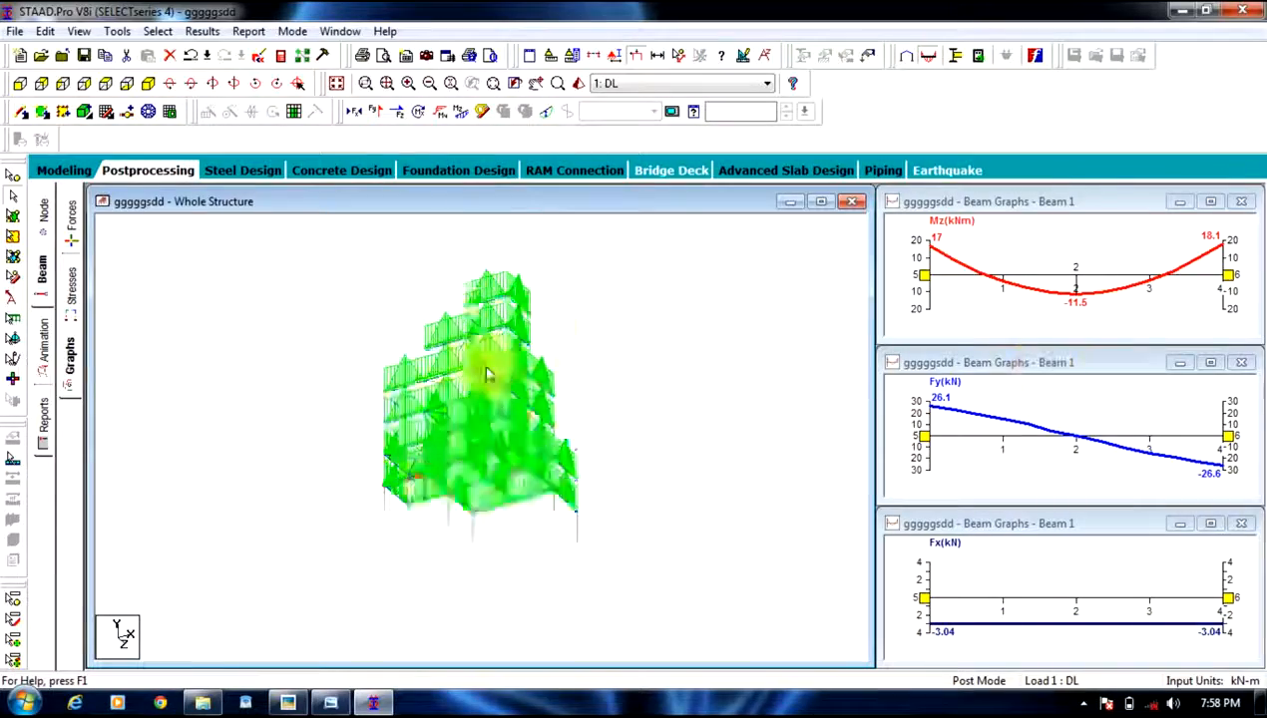
{"action": "scroll", "coordinate": [487, 374], "scroll_direction": "up", "scroll_amount": 3}
{"action": "scroll", "coordinate": [491, 360], "scroll_direction": "down", "scroll_amount": 3}
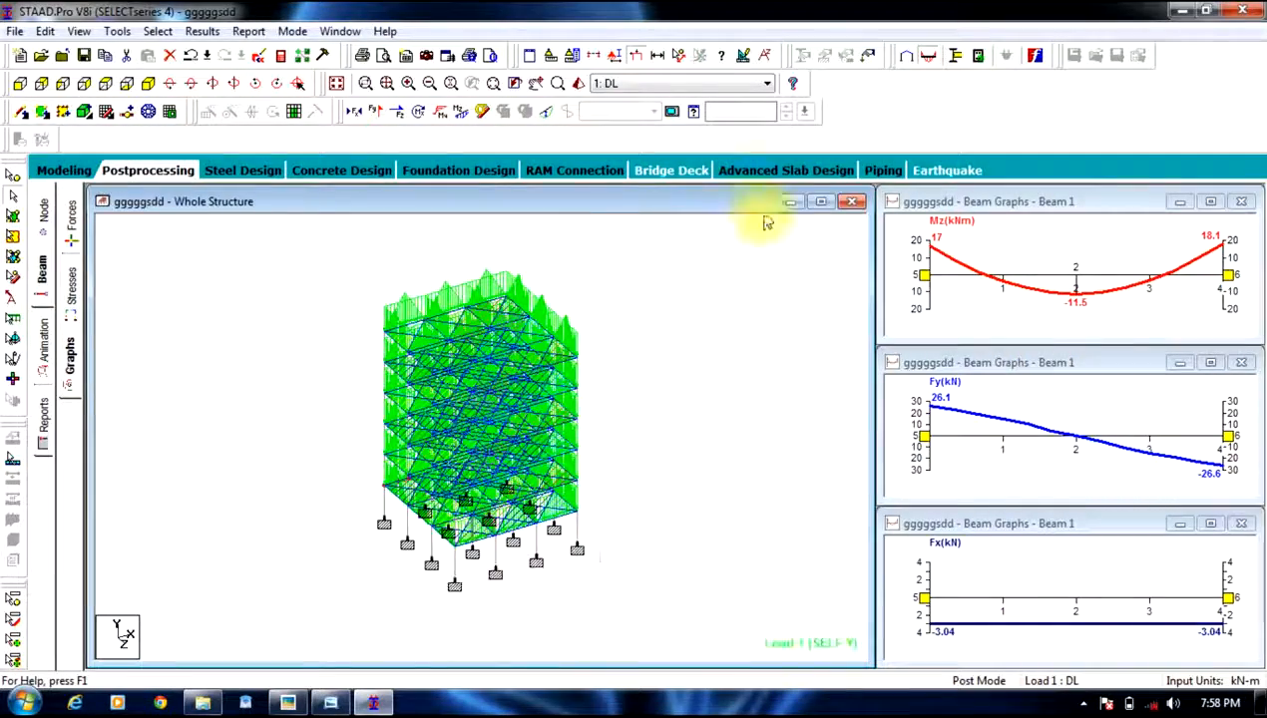
{"action": "left_click", "coordinate": [819, 204]}
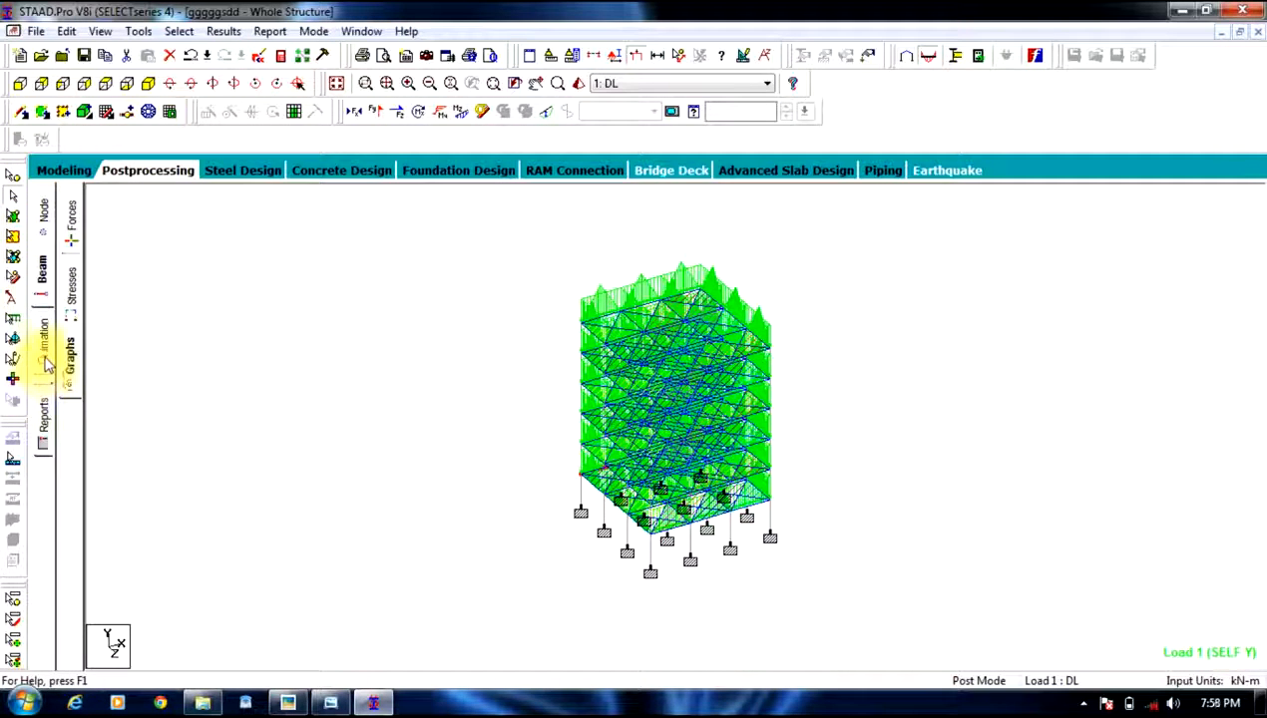
Set up a report from the Output items, replacing Job Info with Beam End Displ in the selected items.
{"action": "left_click", "coordinate": [41, 417]}
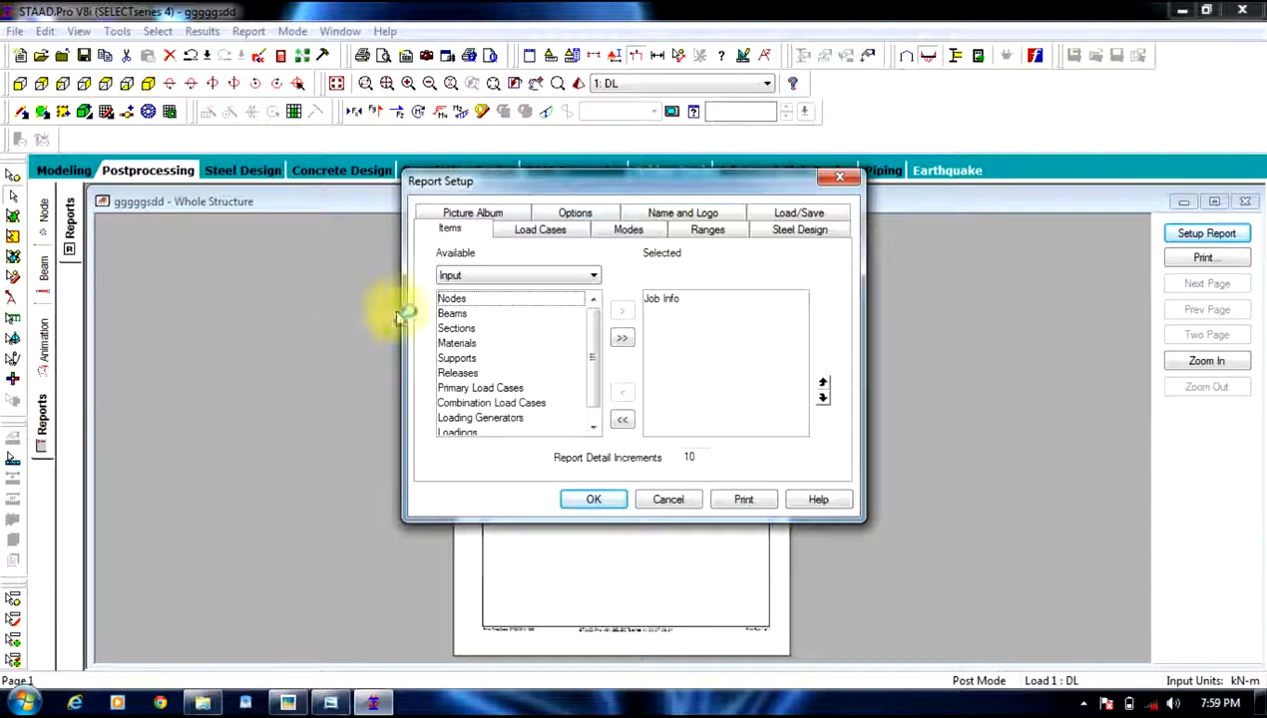
{"action": "left_click", "coordinate": [518, 277]}
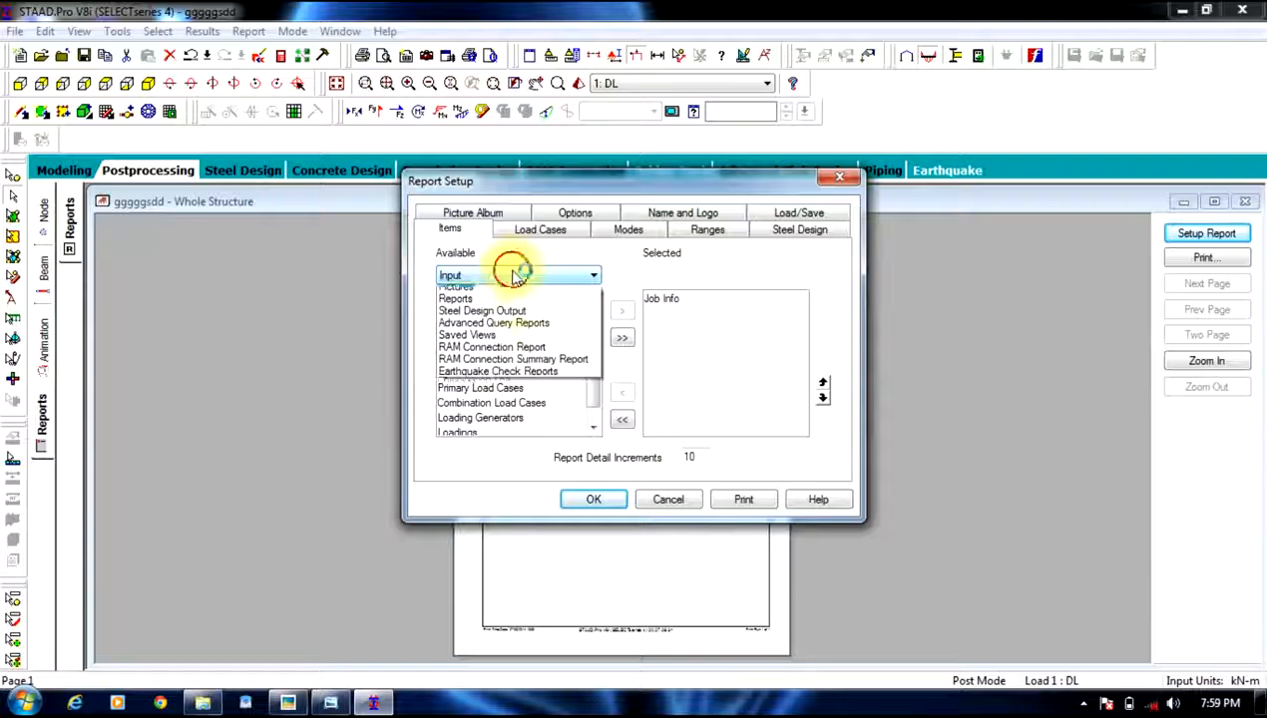
{"action": "left_click", "coordinate": [488, 297]}
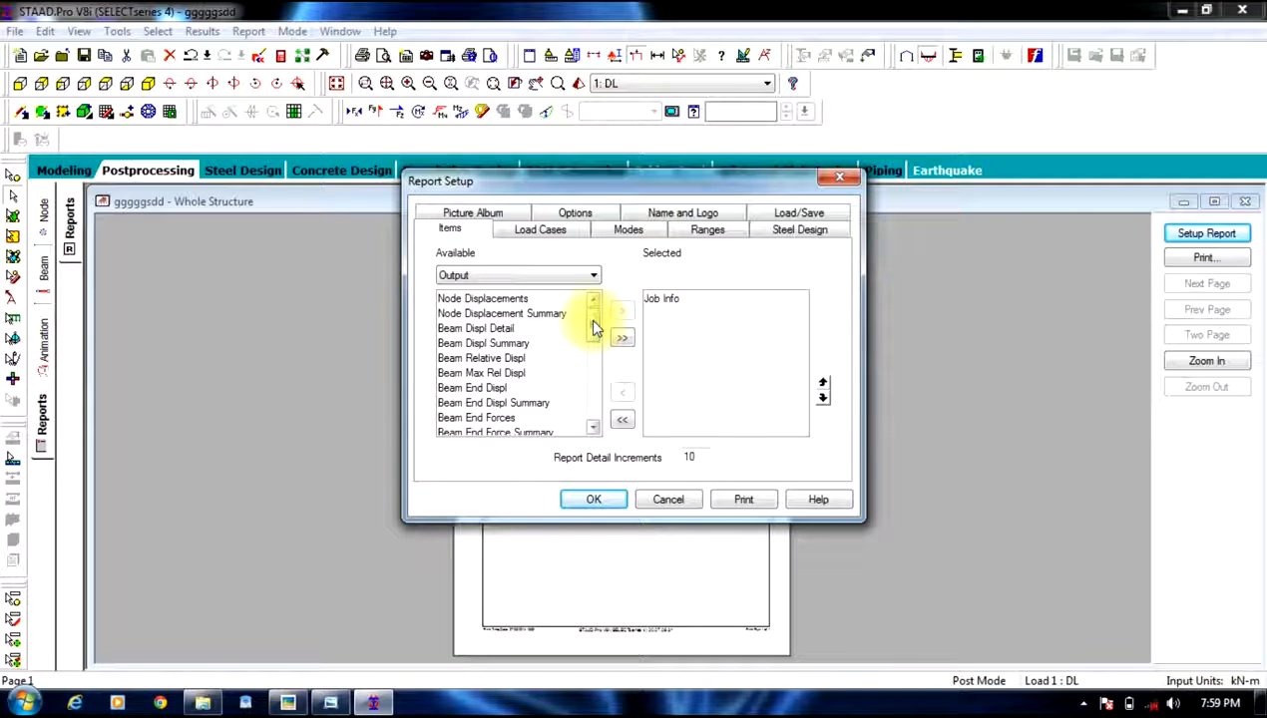
{"action": "left_click", "coordinate": [481, 389]}
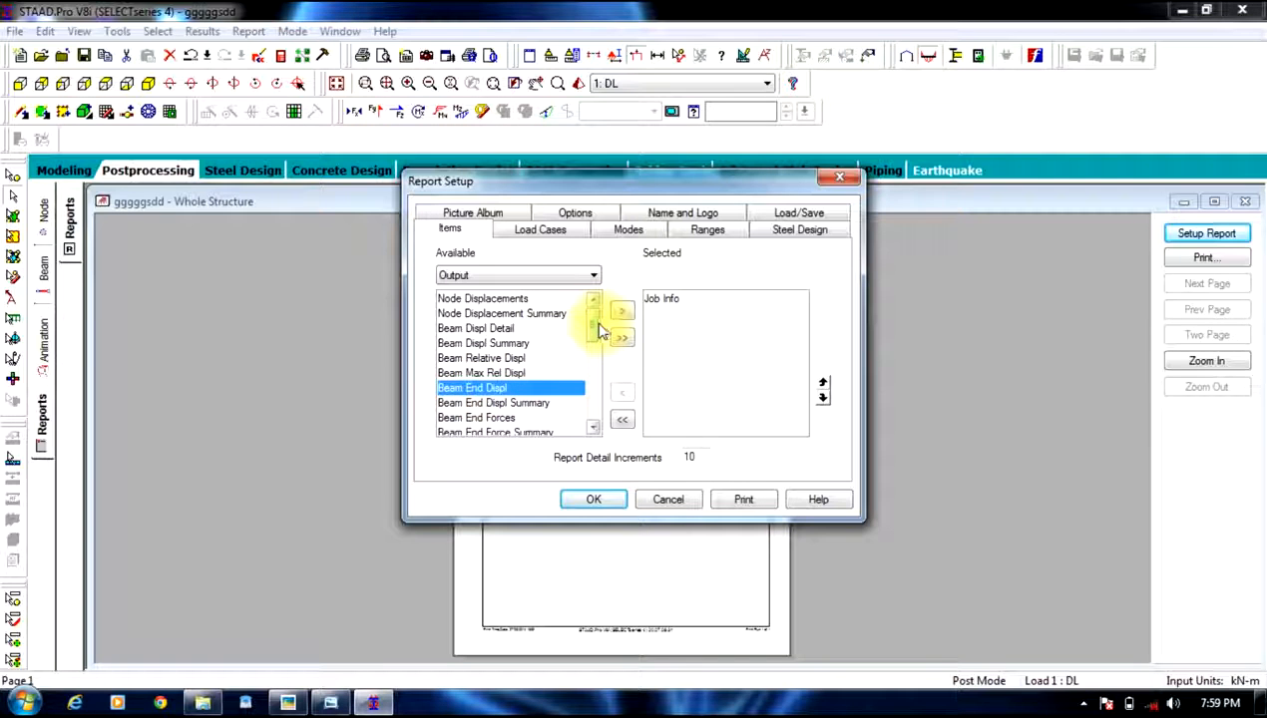
{"action": "left_click", "coordinate": [662, 301]}
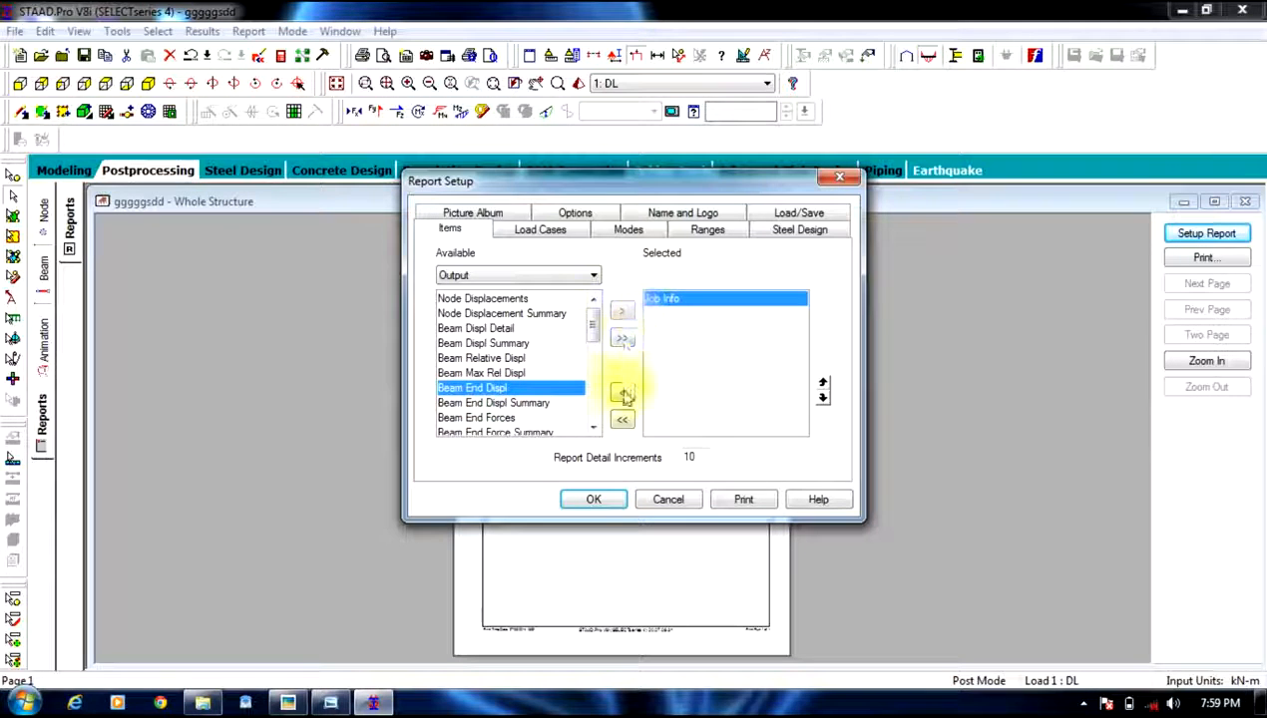
{"action": "left_click", "coordinate": [622, 394]}
{"action": "left_click", "coordinate": [621, 311]}
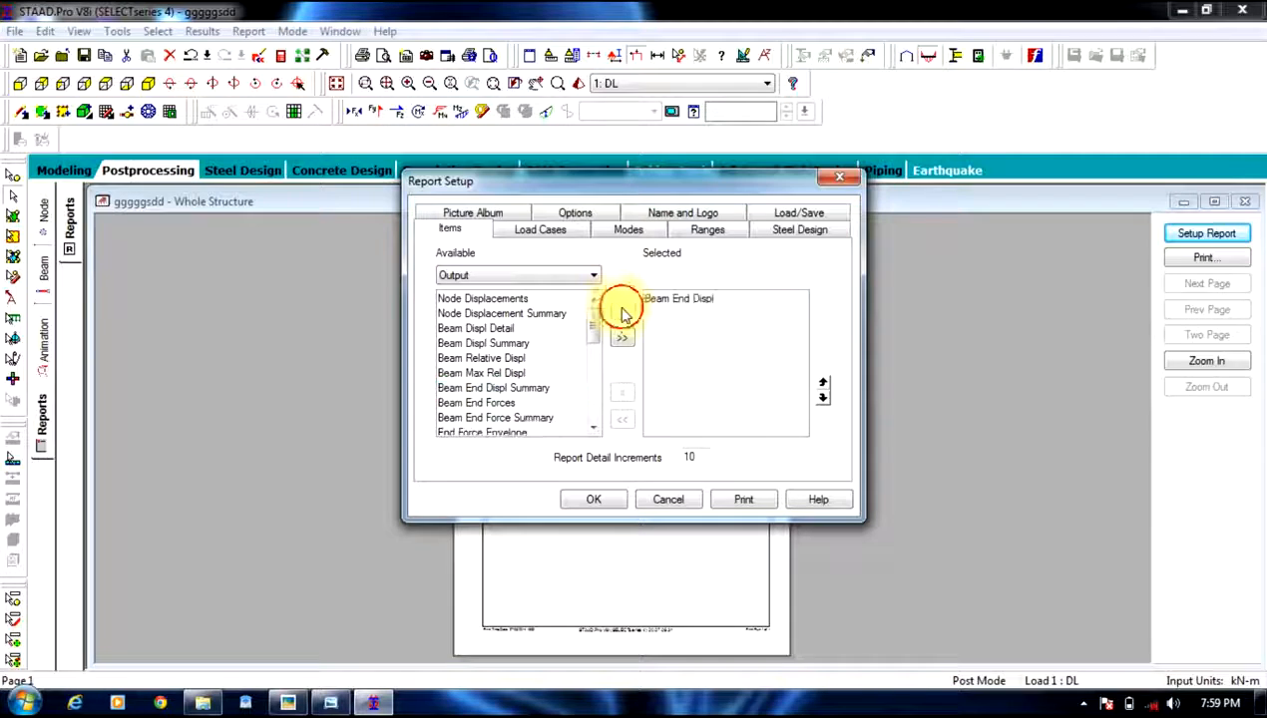
Add Beam Max Moments to the selected report items.
{"action": "scroll", "coordinate": [597, 324], "scroll_direction": "down", "scroll_amount": 2}
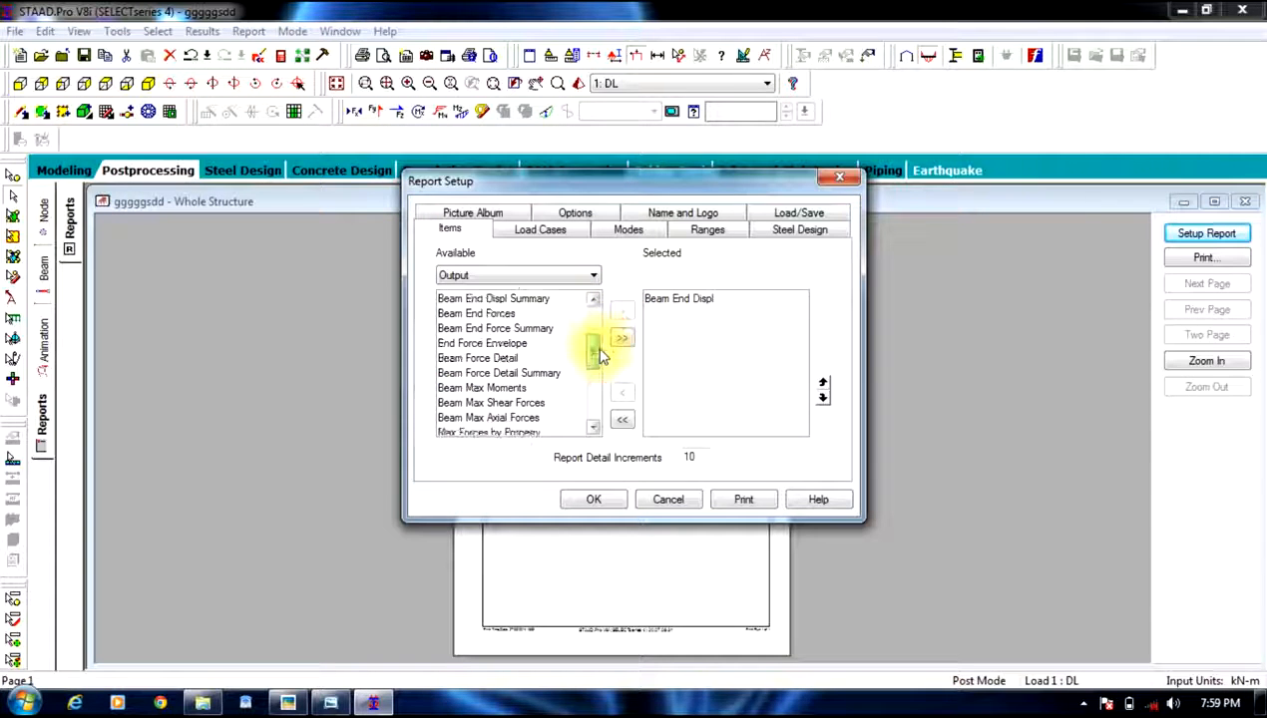
{"action": "left_click", "coordinate": [499, 391]}
{"action": "left_click", "coordinate": [621, 311]}
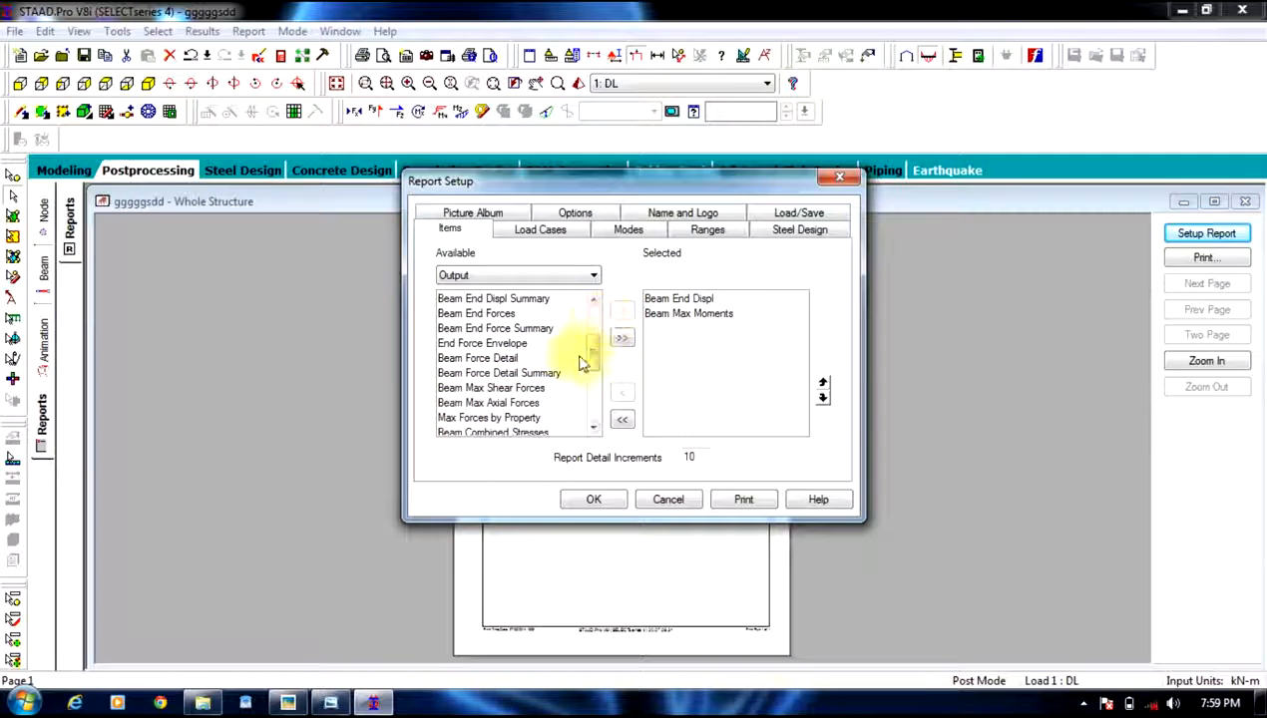
Add Beam Max Shear Forces, Beam Max Axial Forces and Reactions to the selected report items.
{"action": "left_click", "coordinate": [542, 388]}
{"action": "left_click", "coordinate": [621, 312]}
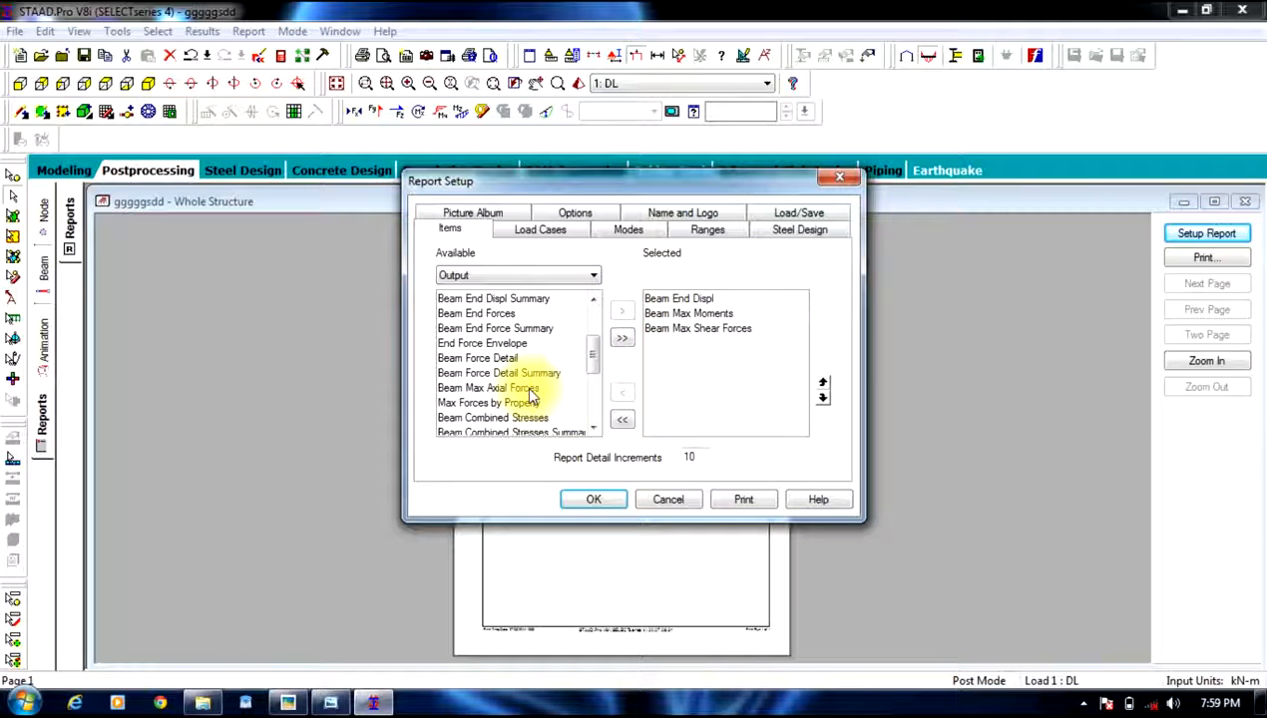
{"action": "left_click_drag", "start_coordinate": [594, 359], "coordinate": [536, 354]}
{"action": "left_click", "coordinate": [509, 359]}
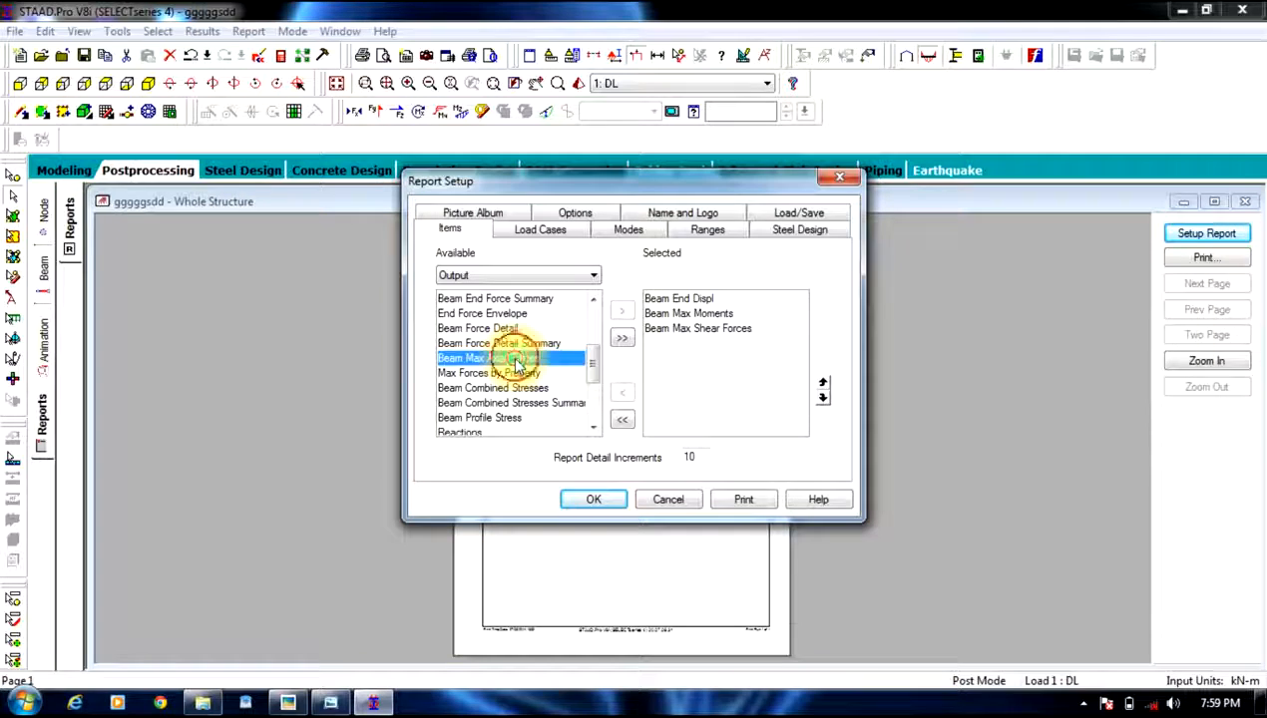
{"action": "left_click", "coordinate": [623, 313]}
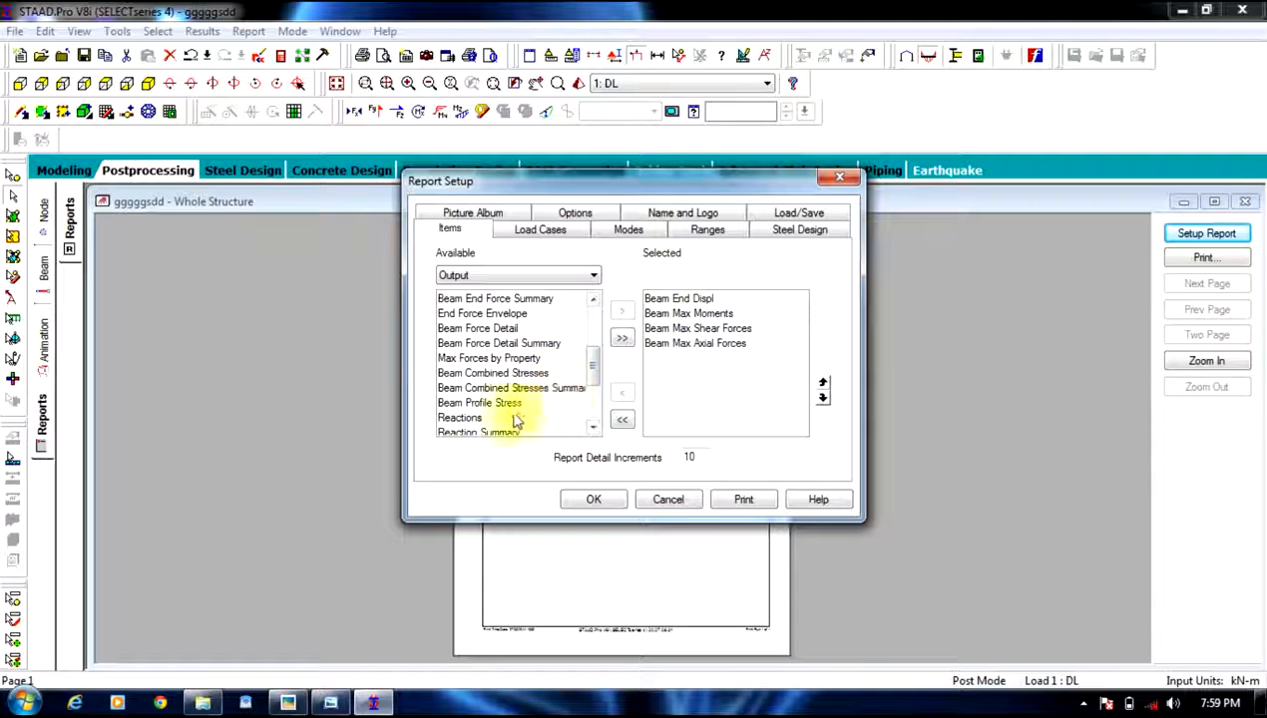
{"action": "left_click", "coordinate": [499, 418]}
{"action": "left_click", "coordinate": [620, 313]}
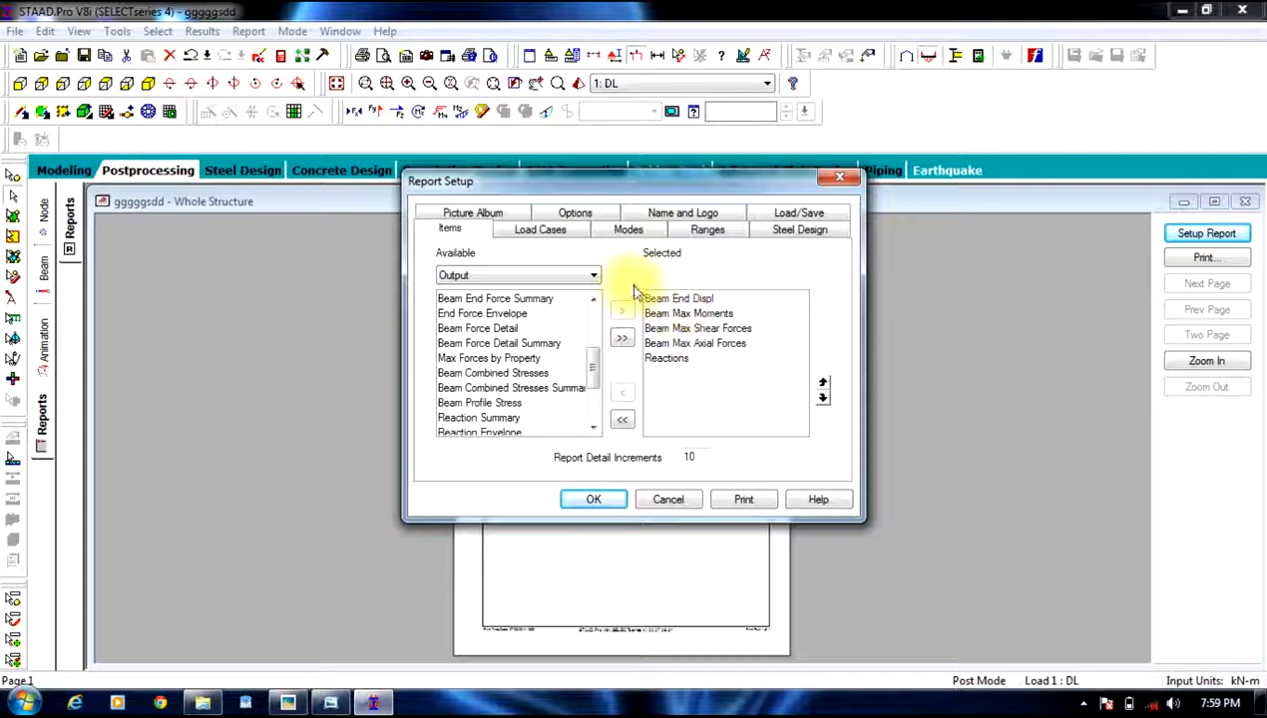
Check the load cases included in the report and accept the report setup to produce the report preview.
{"action": "left_click", "coordinate": [556, 235]}
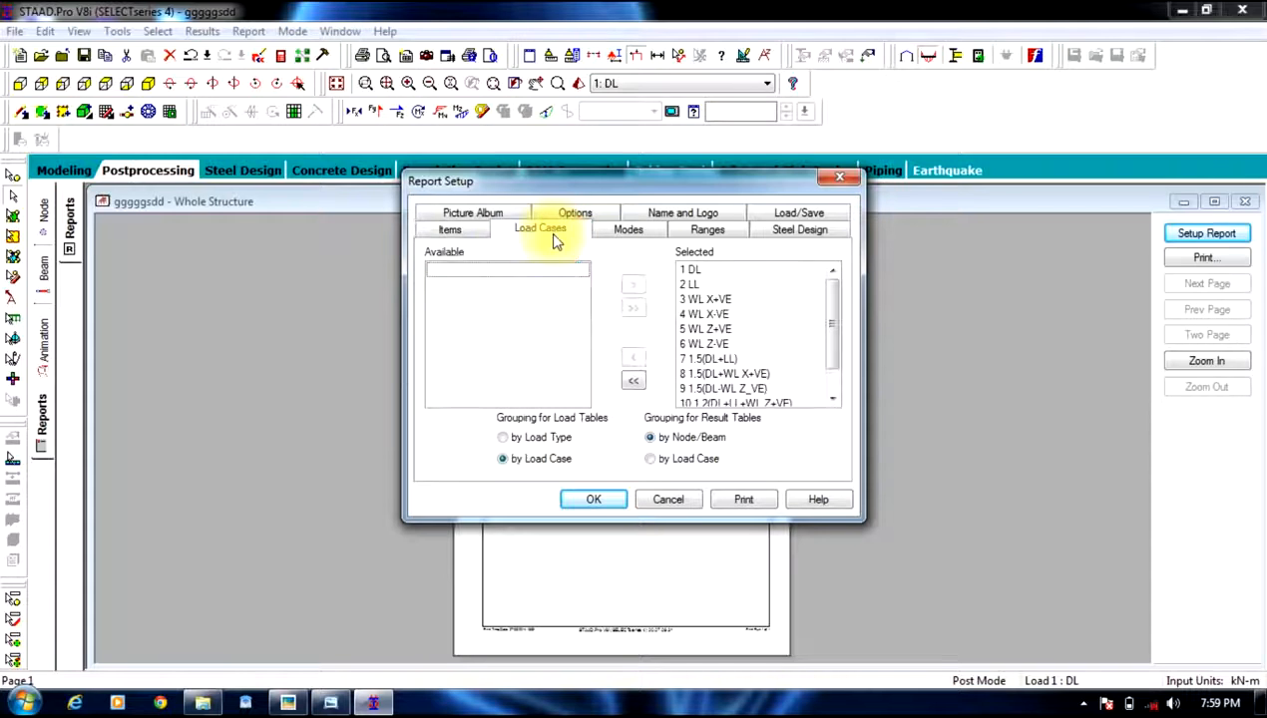
{"action": "left_click", "coordinate": [461, 235]}
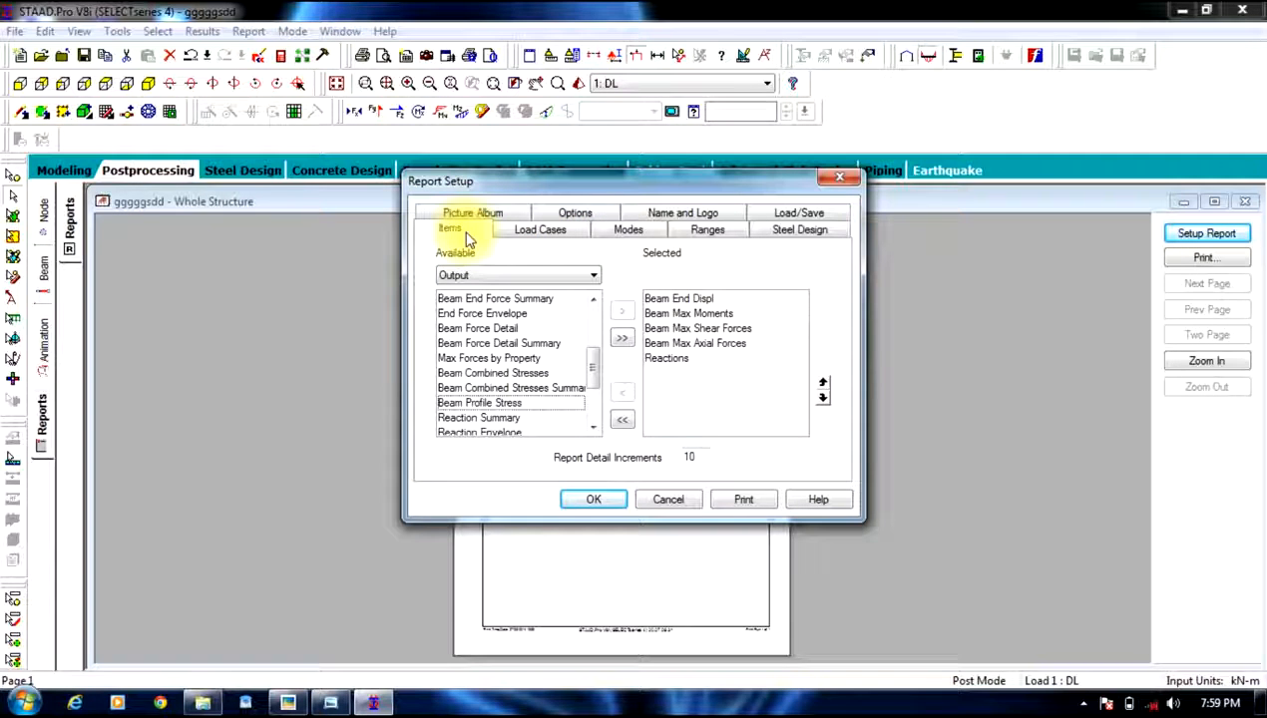
{"action": "left_click", "coordinate": [591, 503]}
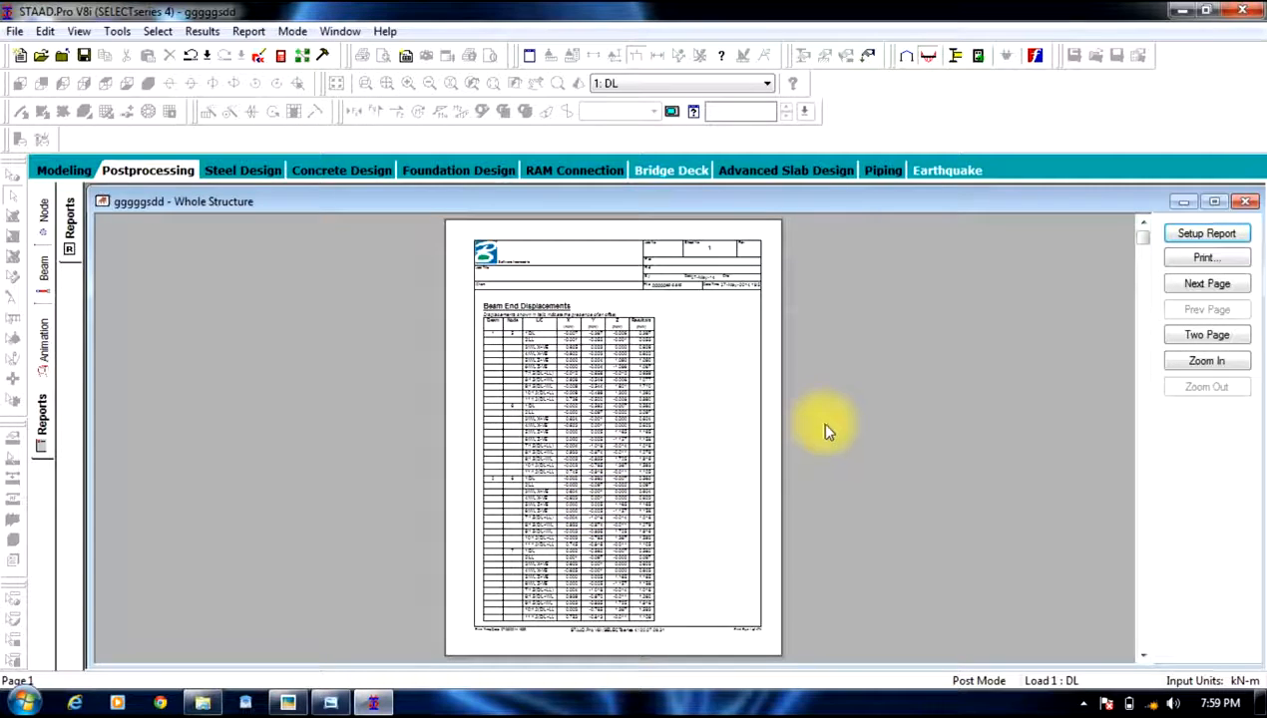
Examine the Beam End Displacements table on the report's first page at close range and in full-page view.
{"action": "left_click", "coordinate": [532, 396]}
{"action": "left_click", "coordinate": [524, 304]}
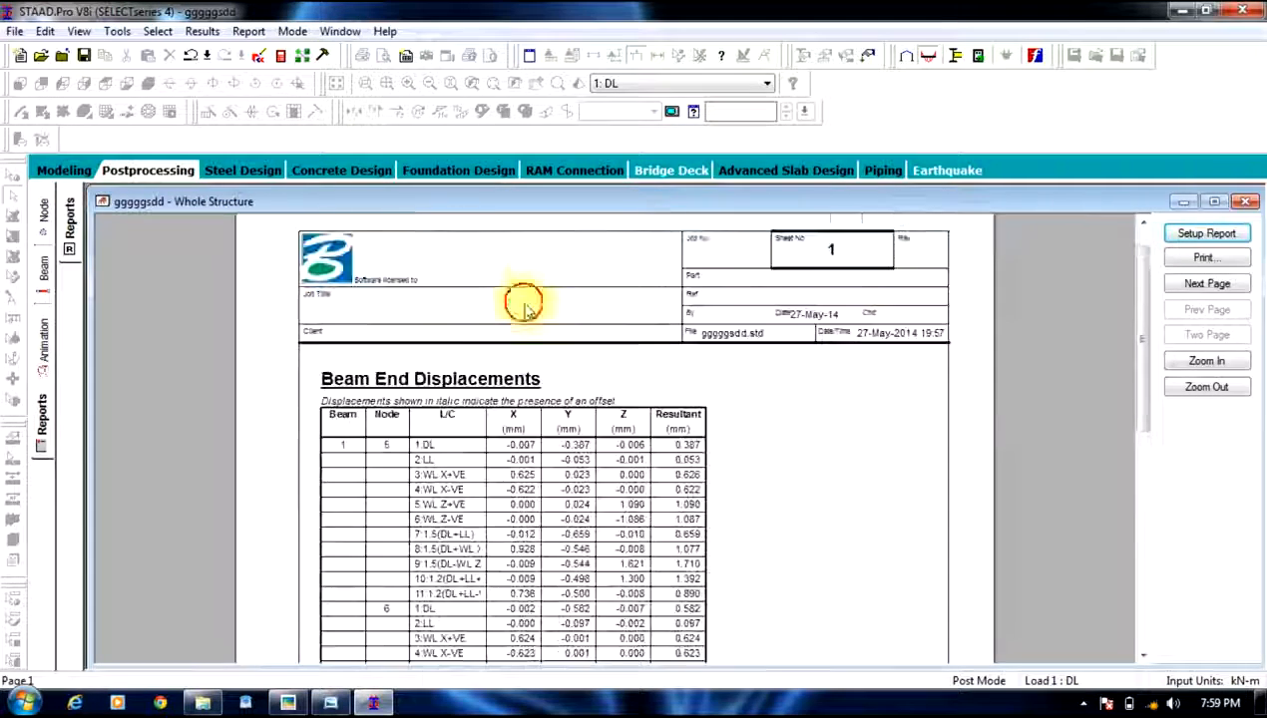
{"action": "left_click", "coordinate": [419, 361]}
{"action": "left_click", "coordinate": [528, 399]}
{"action": "left_click", "coordinate": [535, 424]}
{"action": "left_click", "coordinate": [537, 454]}
{"action": "scroll", "coordinate": [544, 453], "scroll_direction": "down", "scroll_amount": 5}
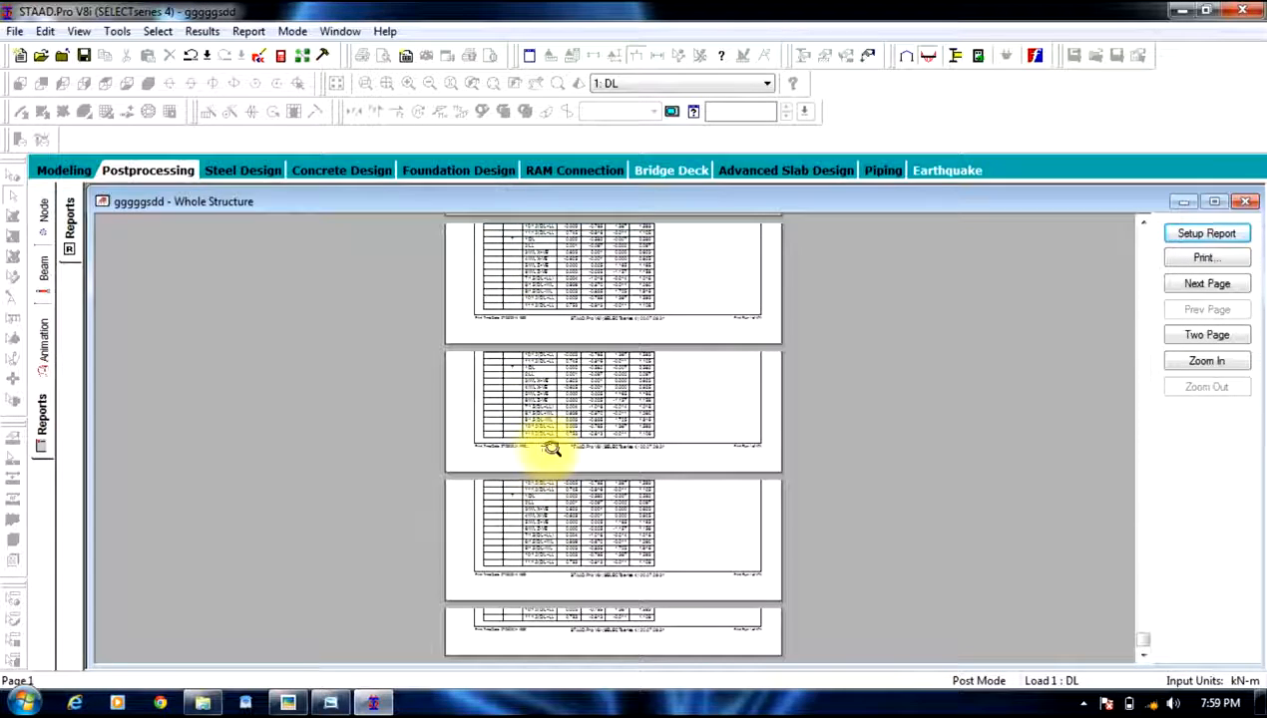
{"action": "scroll", "coordinate": [1121, 475], "scroll_direction": "up", "scroll_amount": 4}
{"action": "scroll", "coordinate": [1123, 471], "scroll_direction": "down", "scroll_amount": 2}
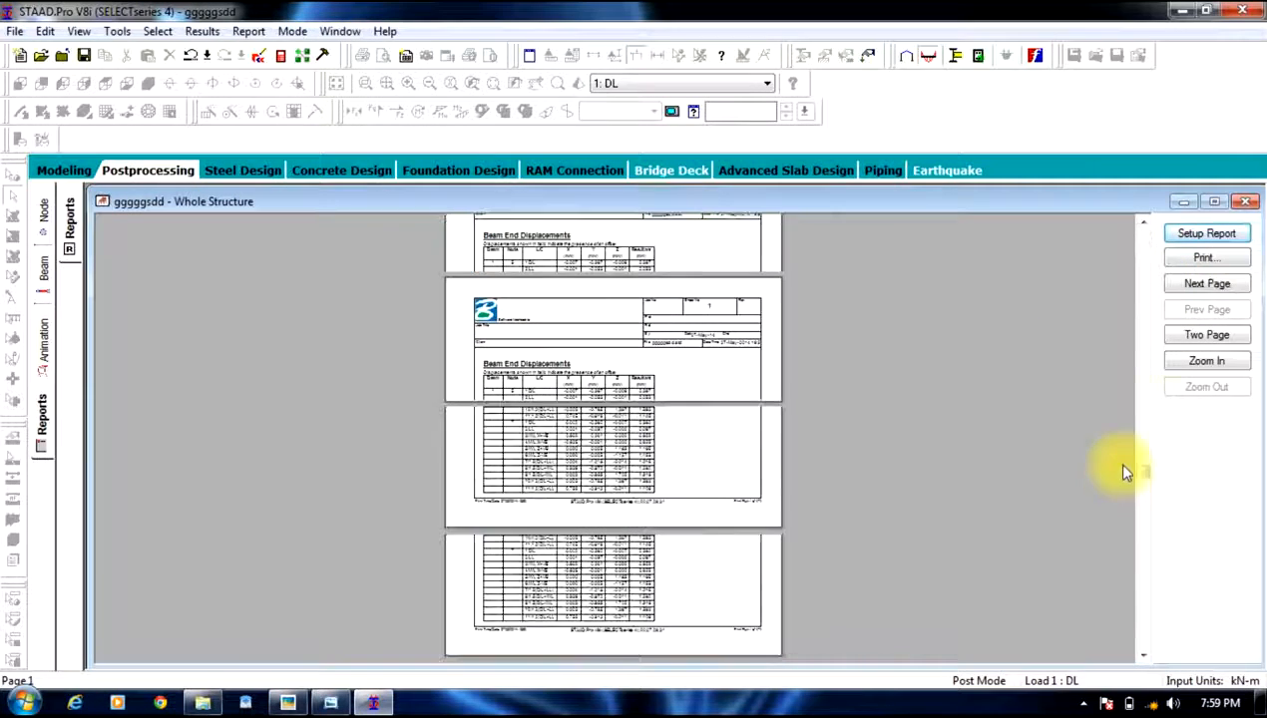
Page through the Beam End Displacements sheets and go on to the report's last page.
{"action": "left_click", "coordinate": [1215, 284]}
{"action": "left_click", "coordinate": [1217, 284]}
{"action": "left_click", "coordinate": [1218, 286]}
{"action": "left_click", "coordinate": [1218, 285]}
{"action": "left_click", "coordinate": [1218, 285]}
{"action": "left_click", "coordinate": [1219, 286]}
{"action": "left_click", "coordinate": [1219, 286]}
{"action": "left_click", "coordinate": [1218, 286]}
{"action": "left_click", "coordinate": [1218, 286]}
{"action": "left_click", "coordinate": [1218, 286]}
{"action": "left_click", "coordinate": [1218, 287]}
{"action": "left_click", "coordinate": [1218, 287]}
{"action": "left_click", "coordinate": [1218, 286]}
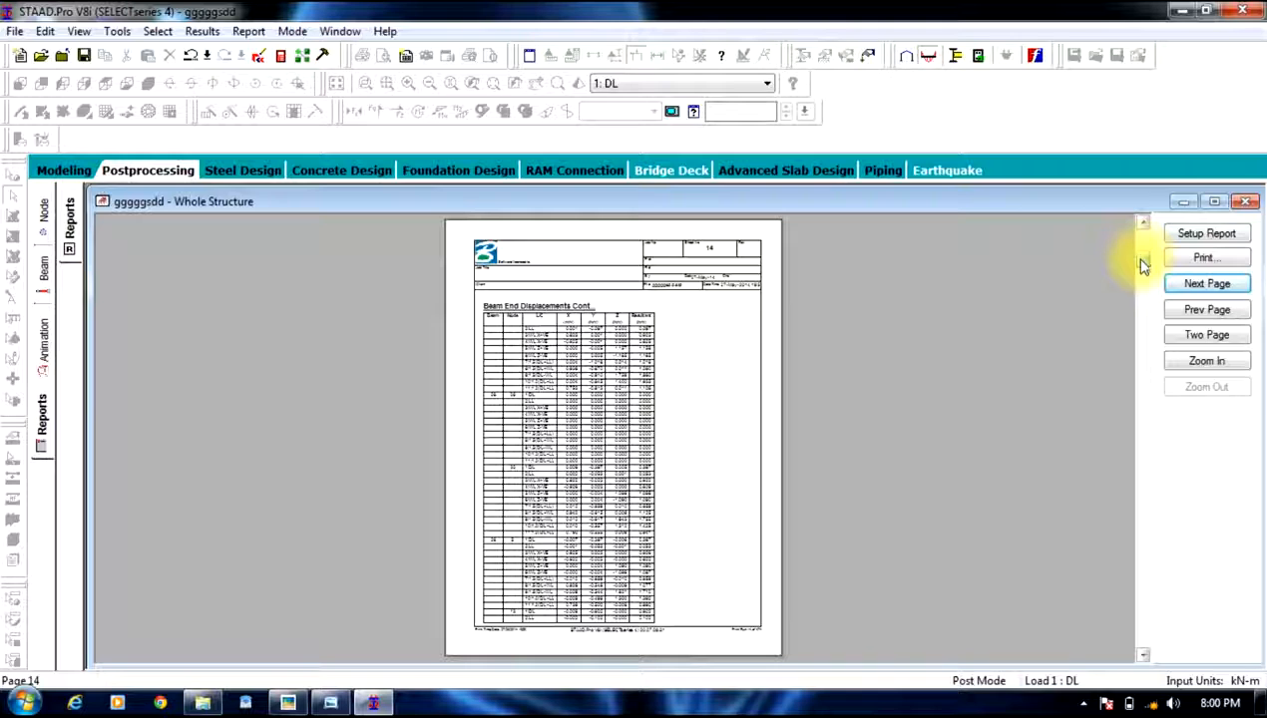
{"action": "left_click_drag", "start_coordinate": [1142, 268], "coordinate": [1141, 648]}
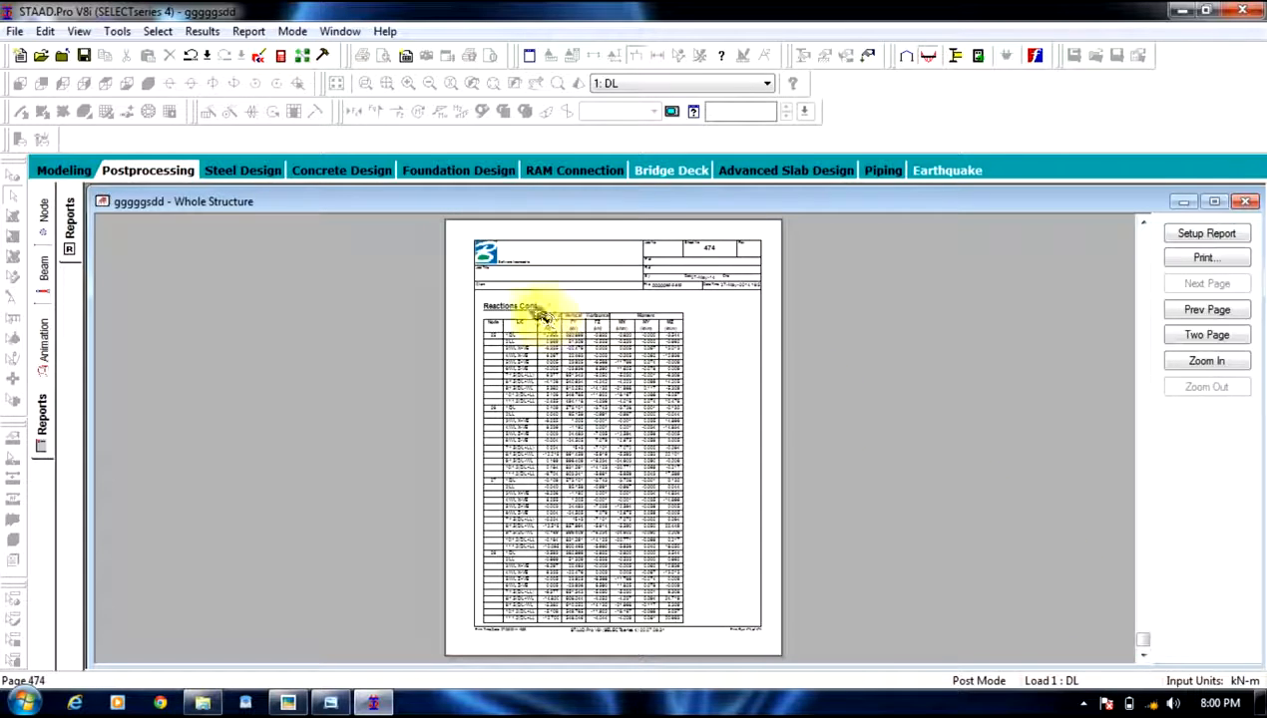
Examine the Reactions table on the report's last page up close, and close the preview to return to the structure.
{"action": "left_click", "coordinate": [537, 309]}
{"action": "left_click", "coordinate": [537, 307]}
{"action": "left_click", "coordinate": [539, 309]}
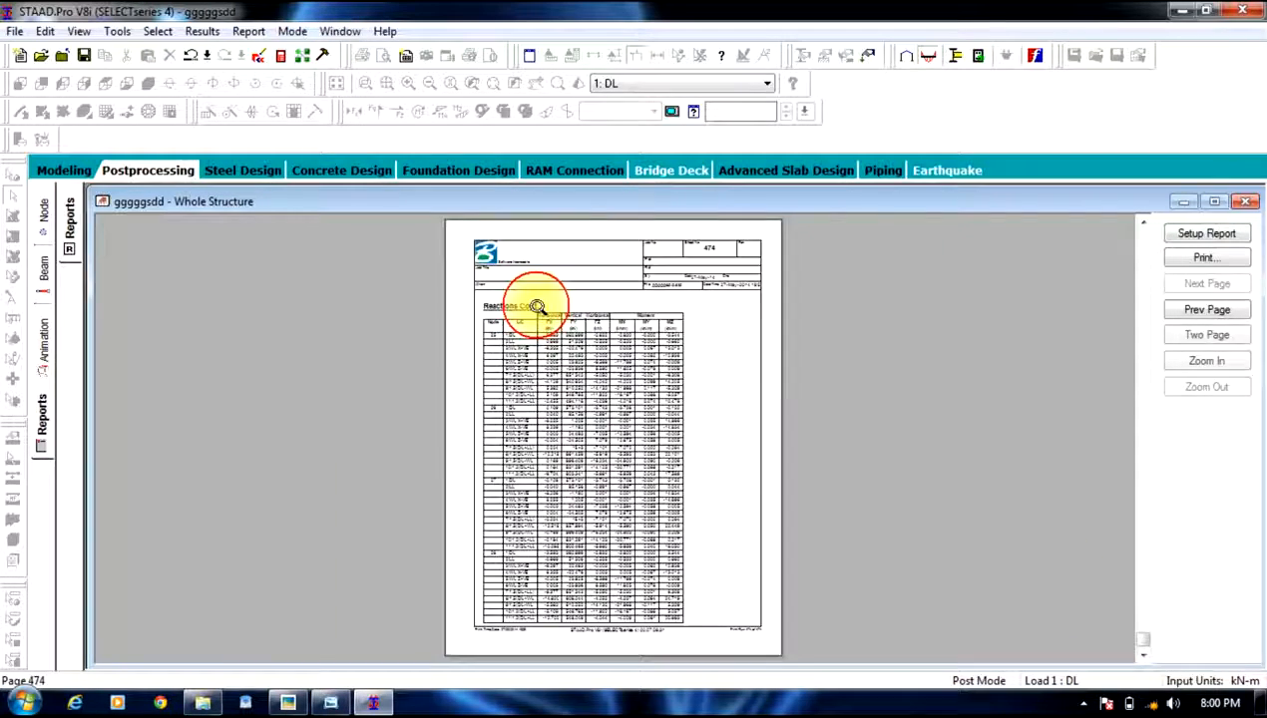
{"action": "left_click", "coordinate": [538, 307]}
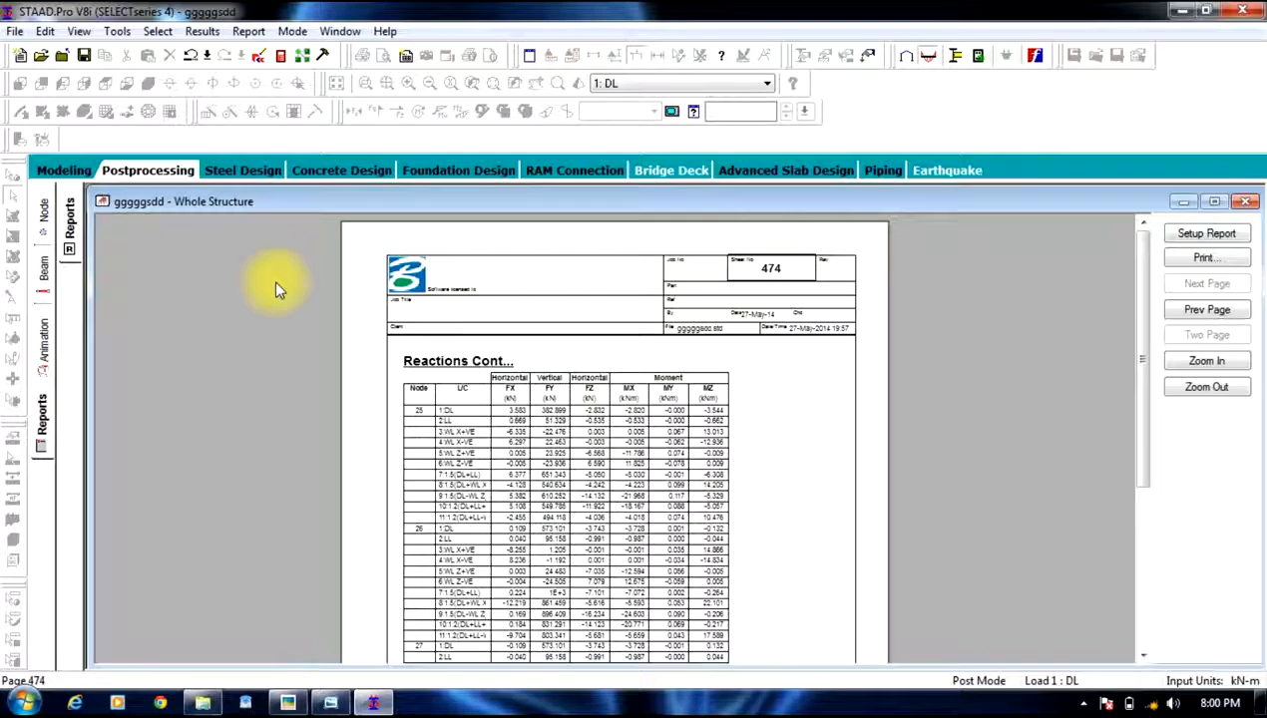
{"action": "key", "text": "Escape"}
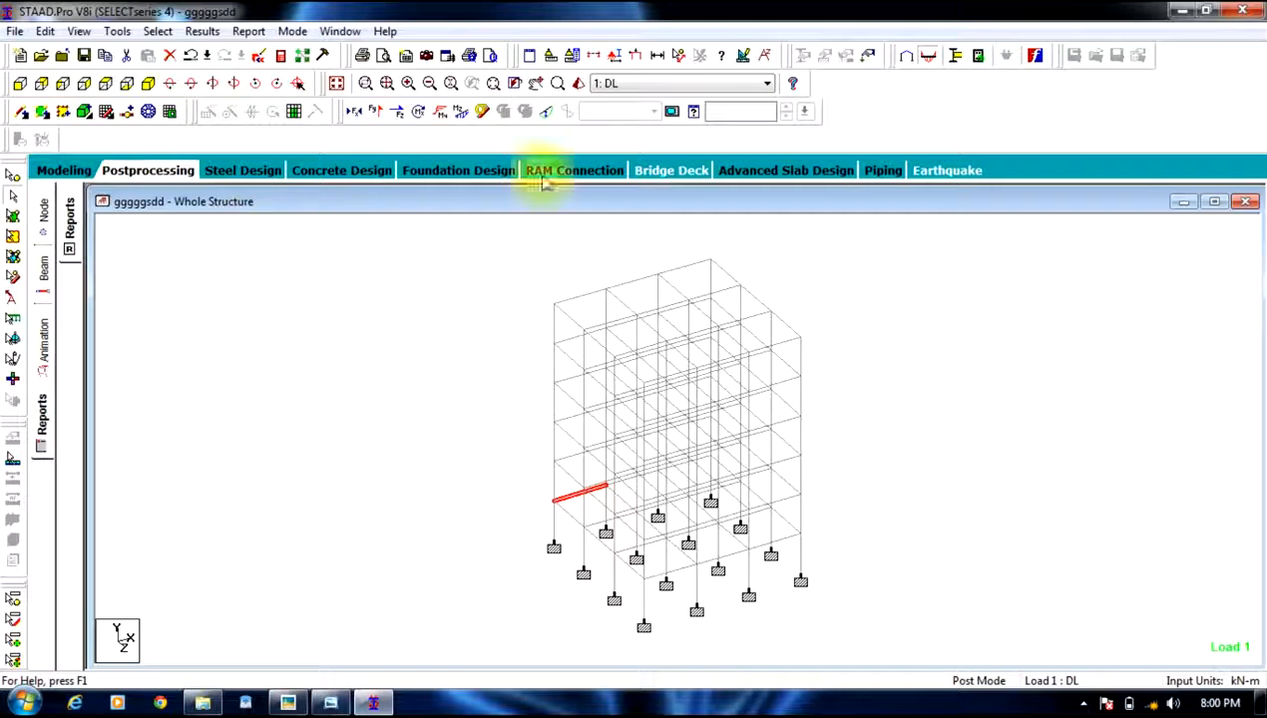